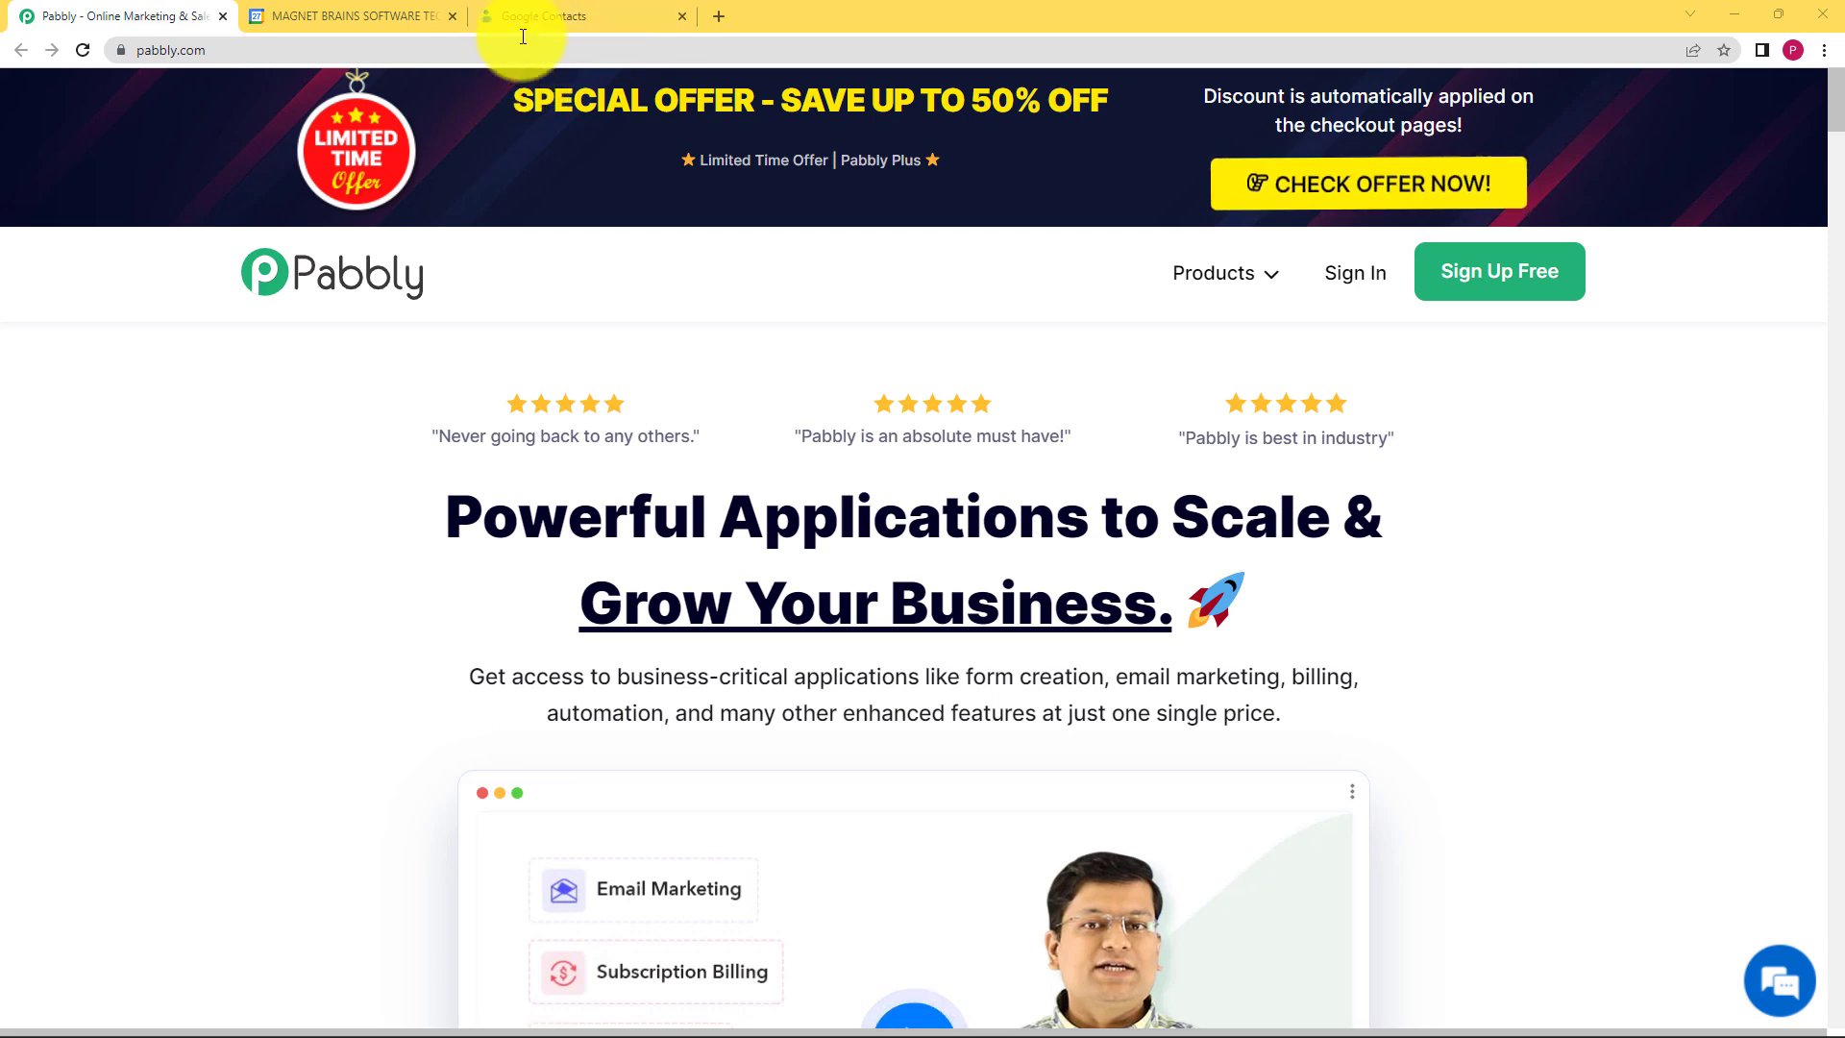
# Step: Glance at the Google Contacts and Calendar tabs, then return to the Pabbly website
pyautogui.click(552, 12)
pyautogui.click(400, 17)
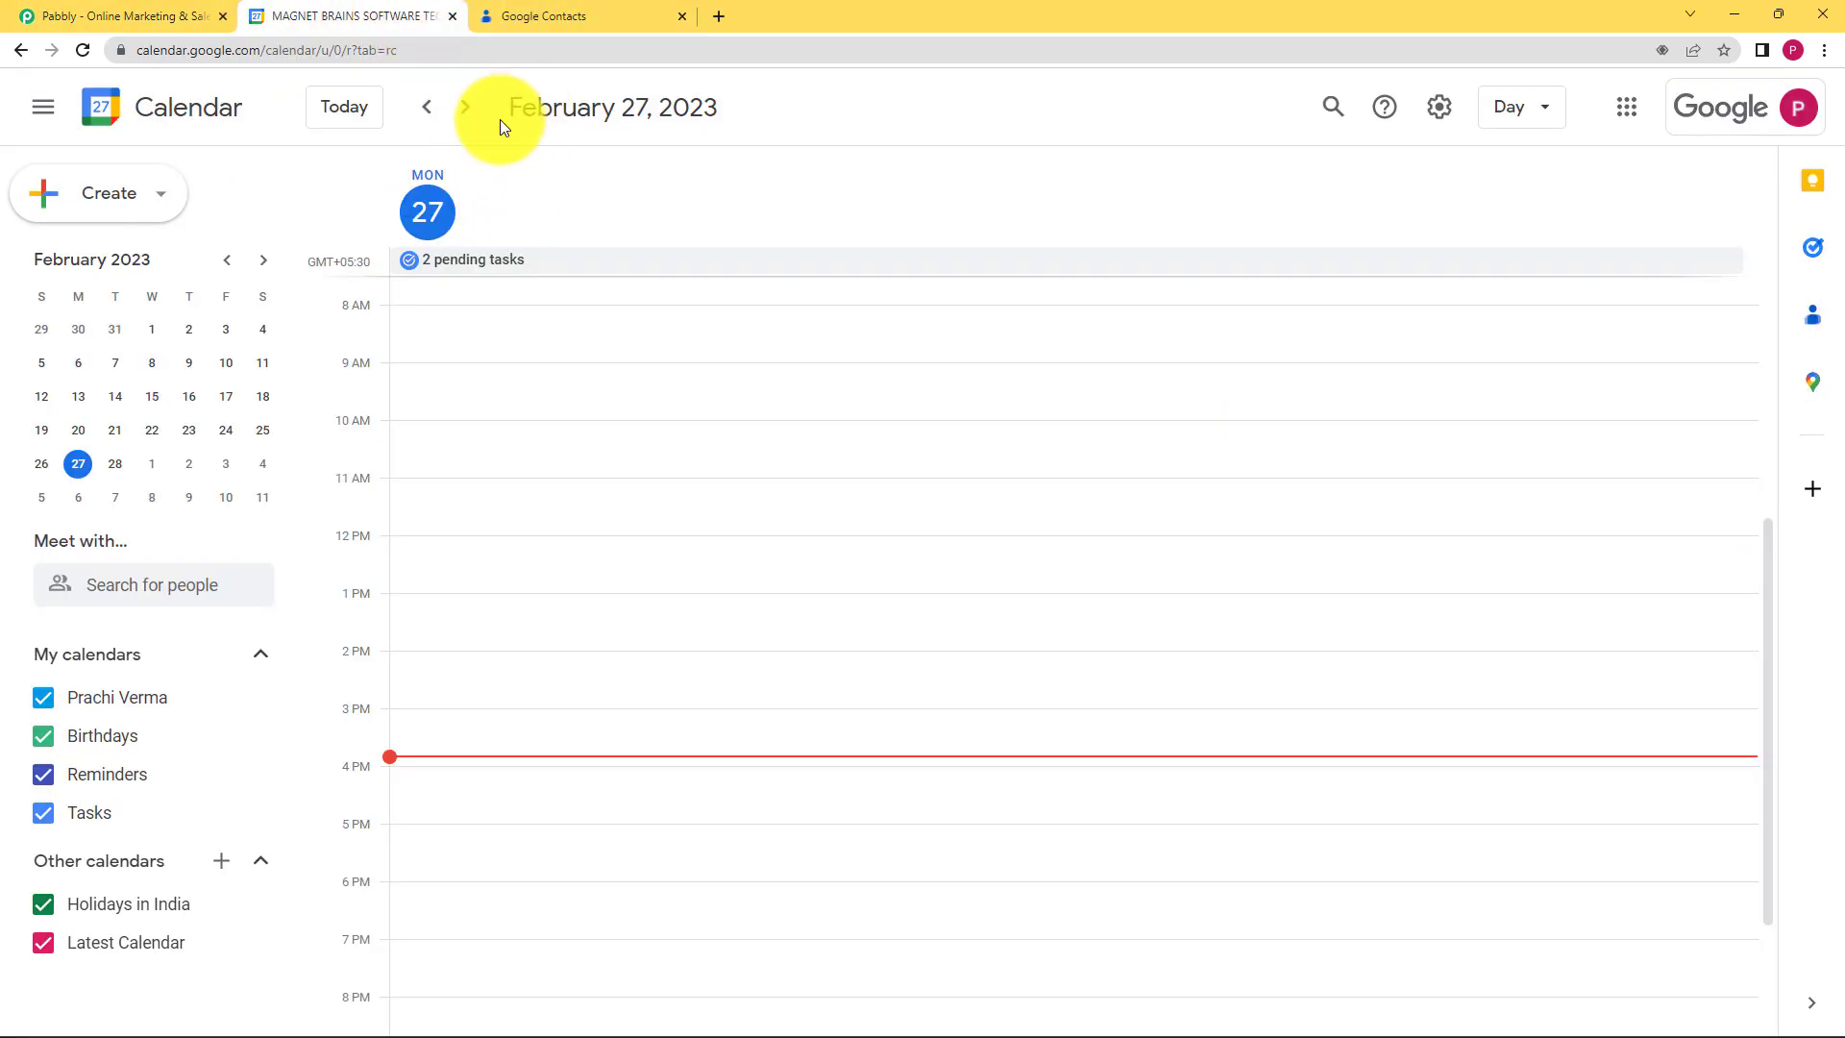
pyautogui.click(117, 2)
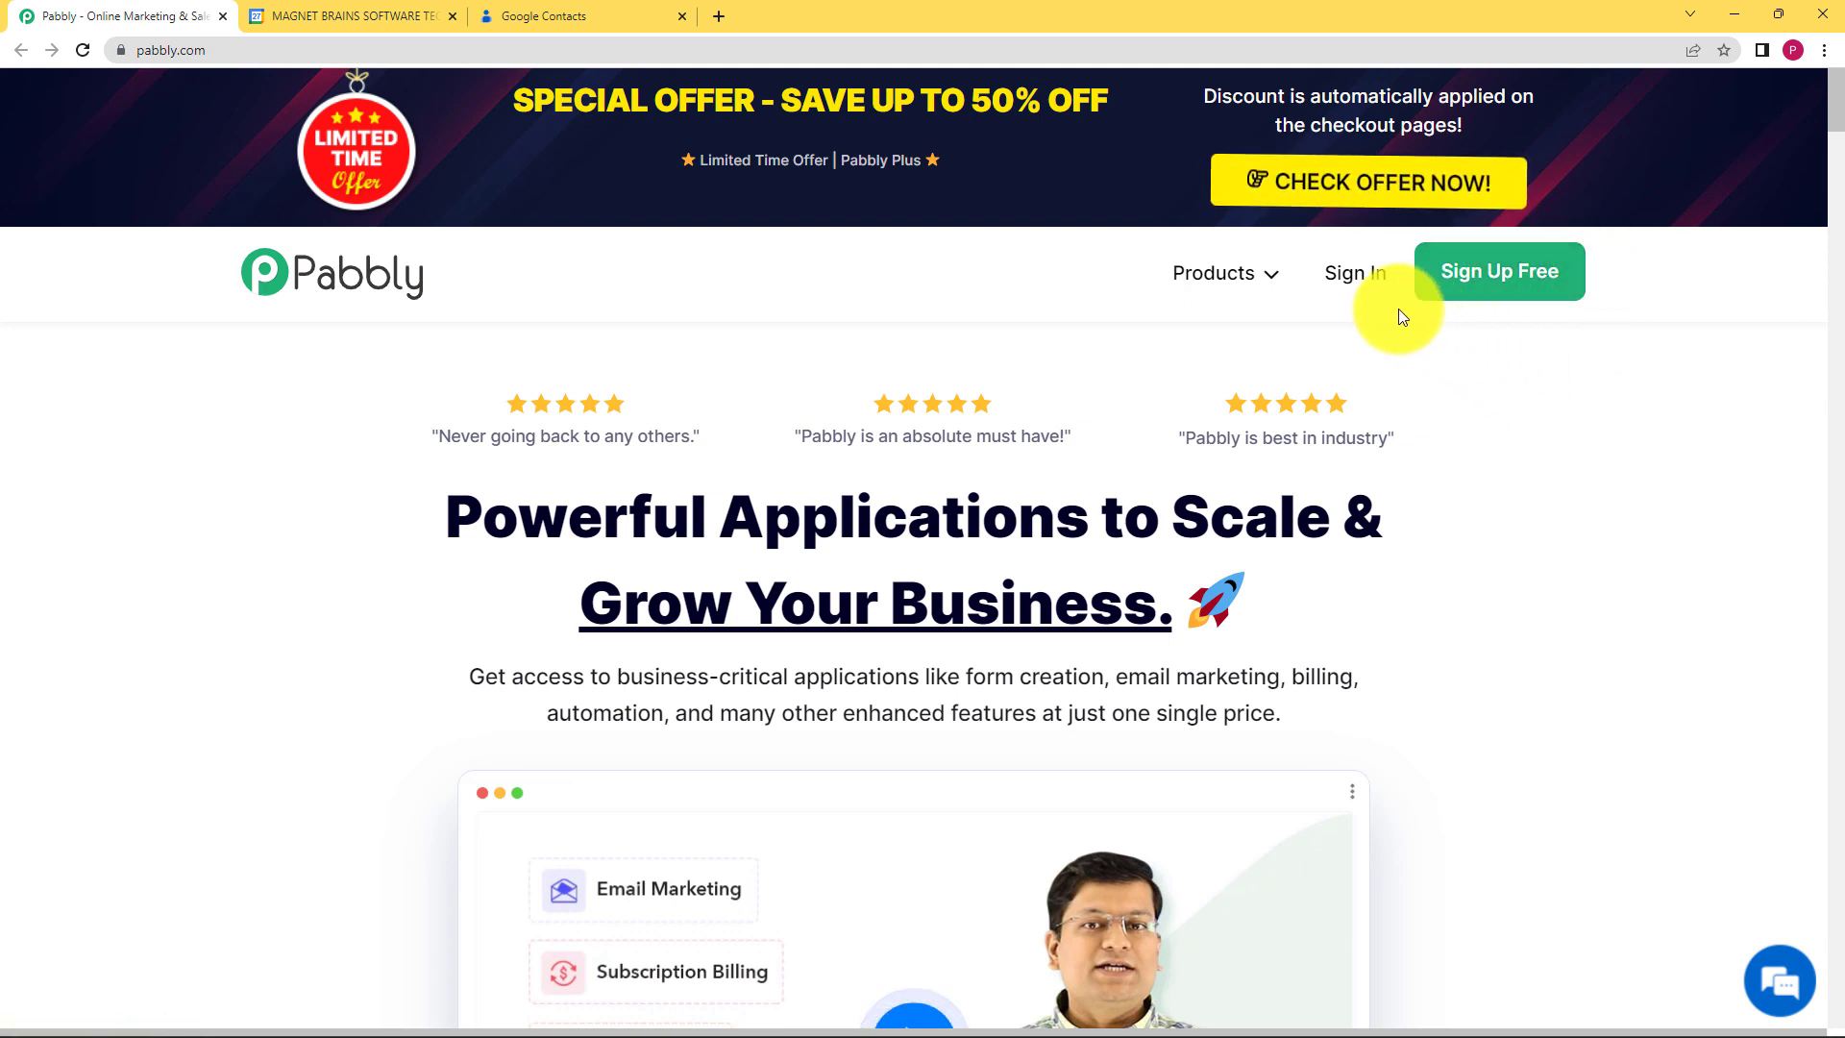
# Step: Sign in to Pabbly with Google and launch Pabbly Connect from All Apps
pyautogui.click(1364, 277)
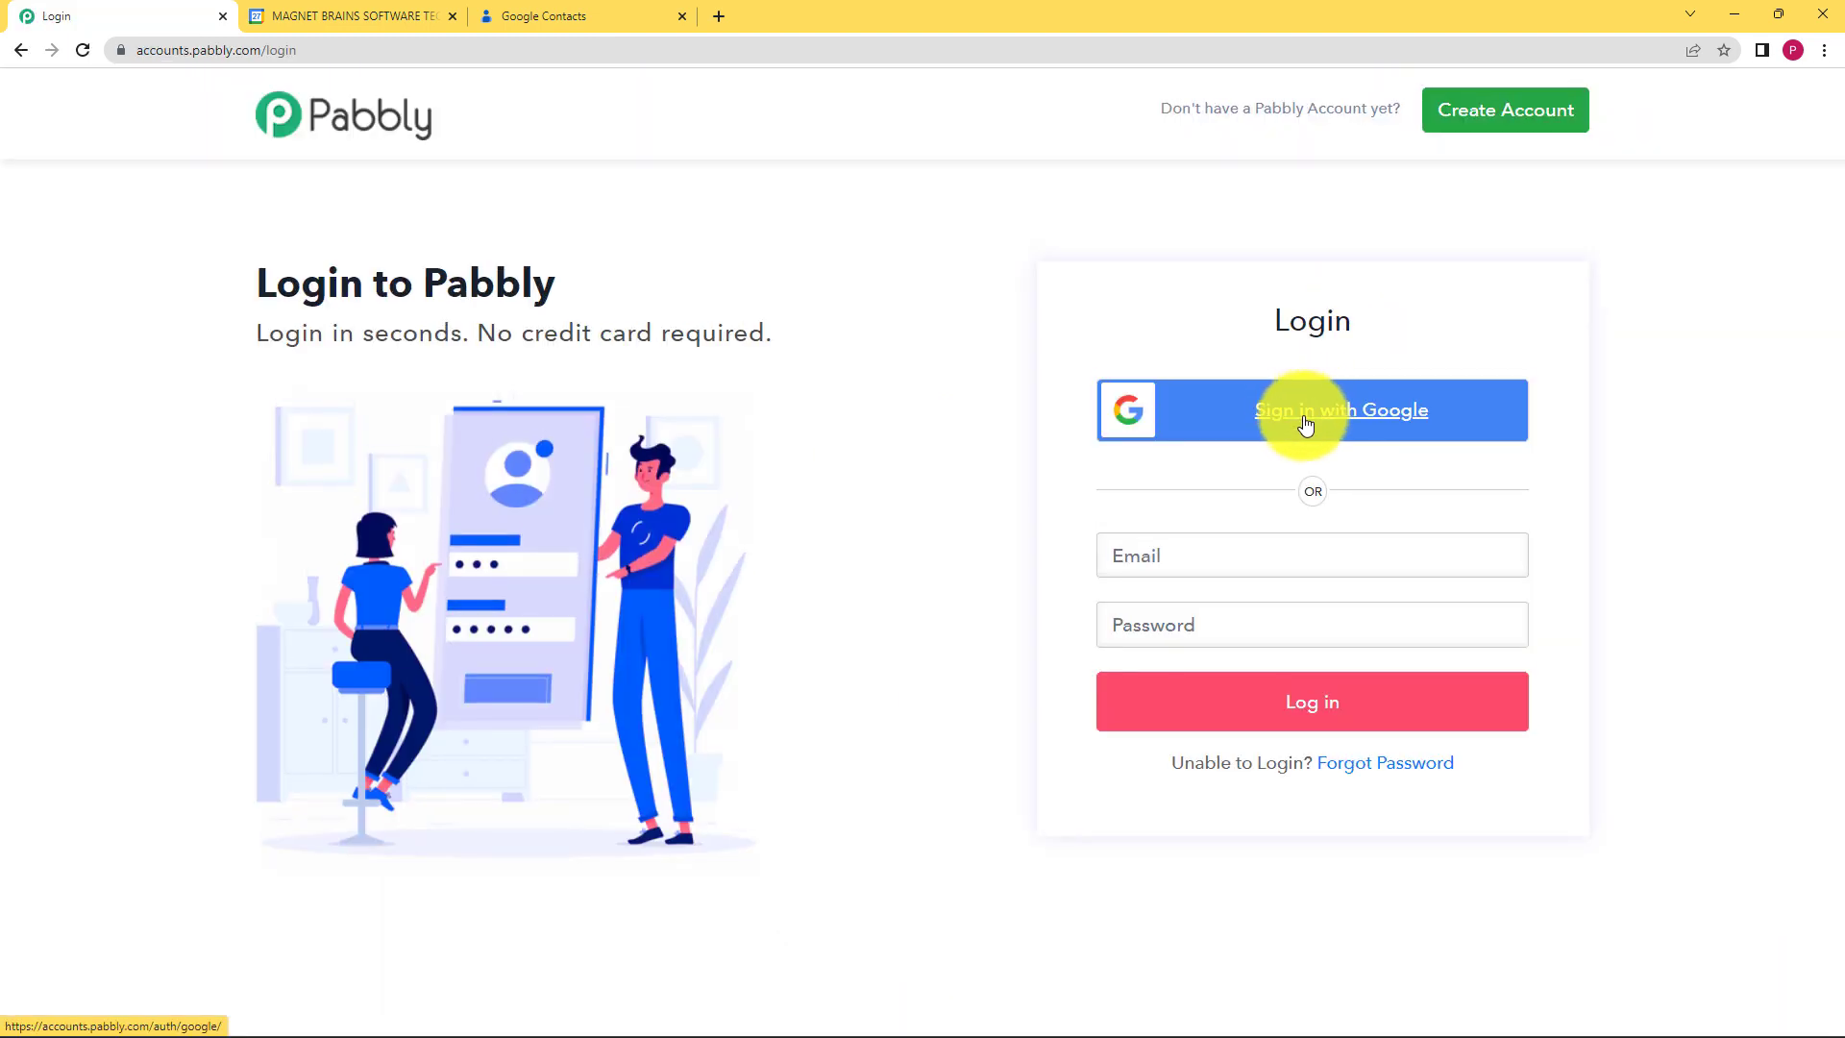
pyautogui.click(1305, 424)
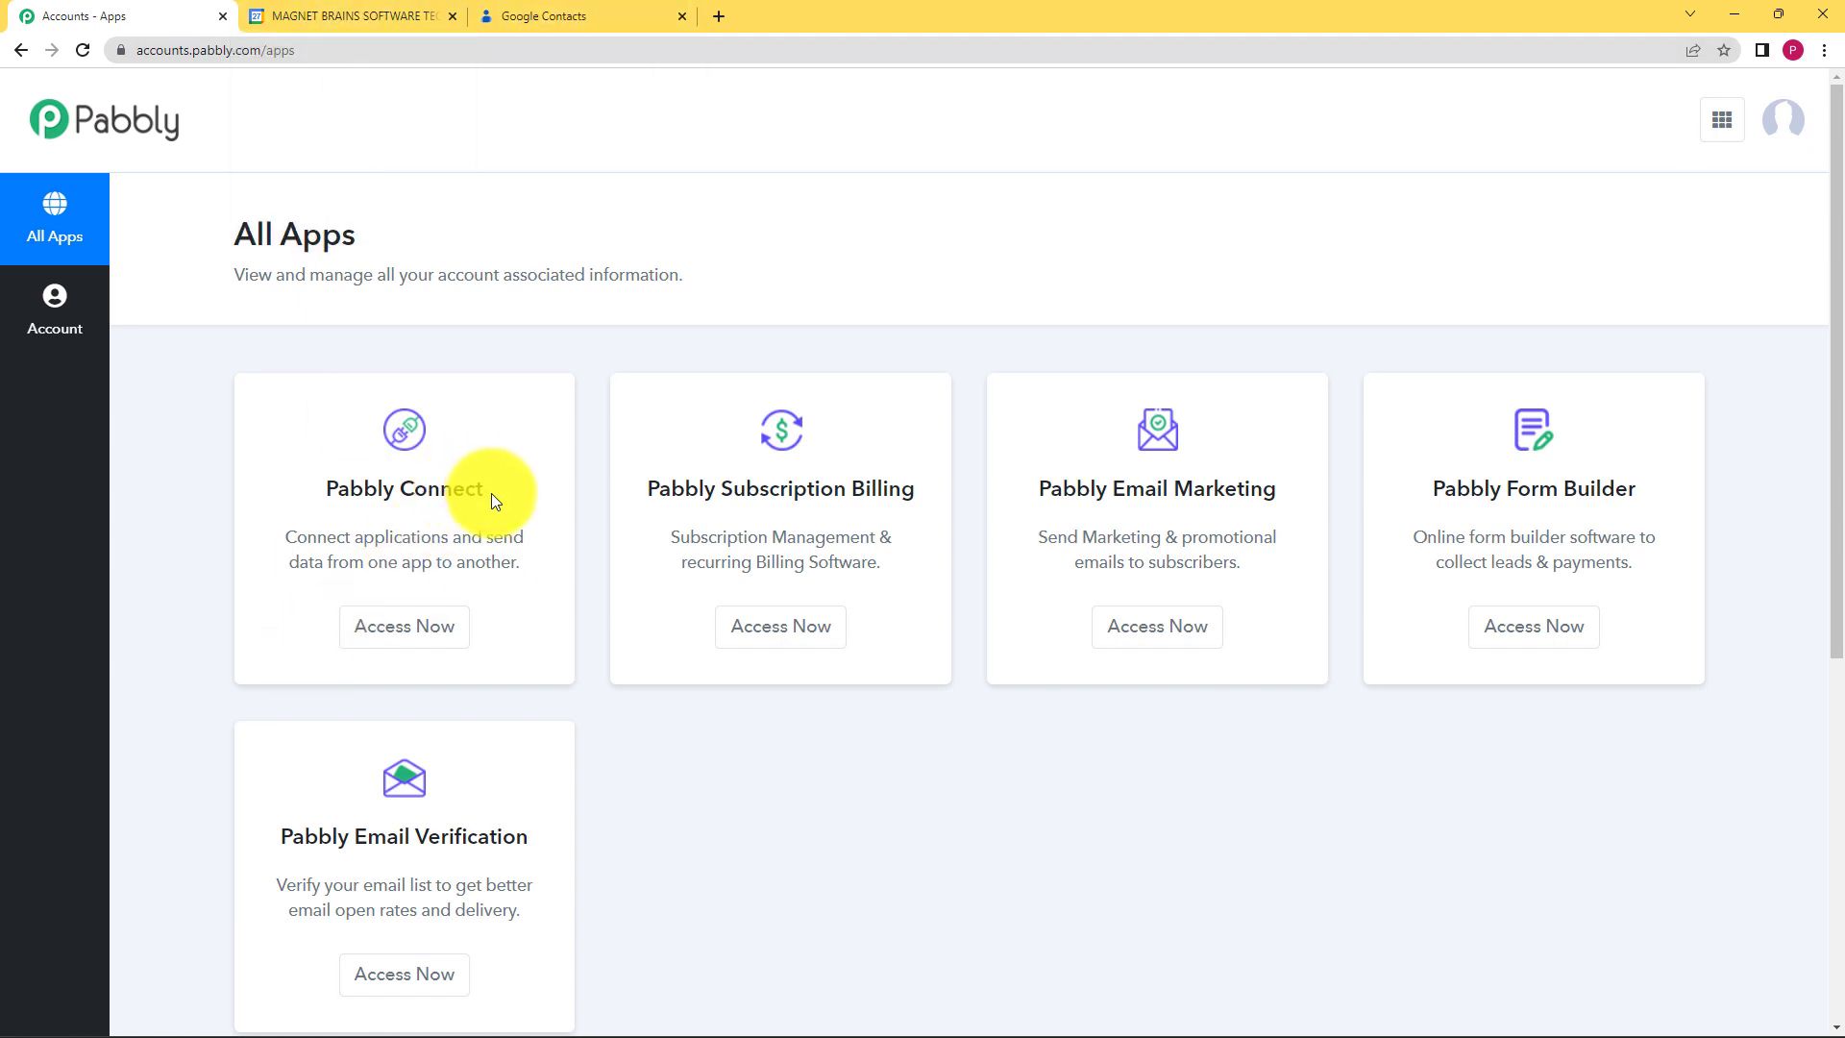
pyautogui.moveTo(492, 493); pyautogui.dragTo(309, 492)
pyautogui.click(305, 505)
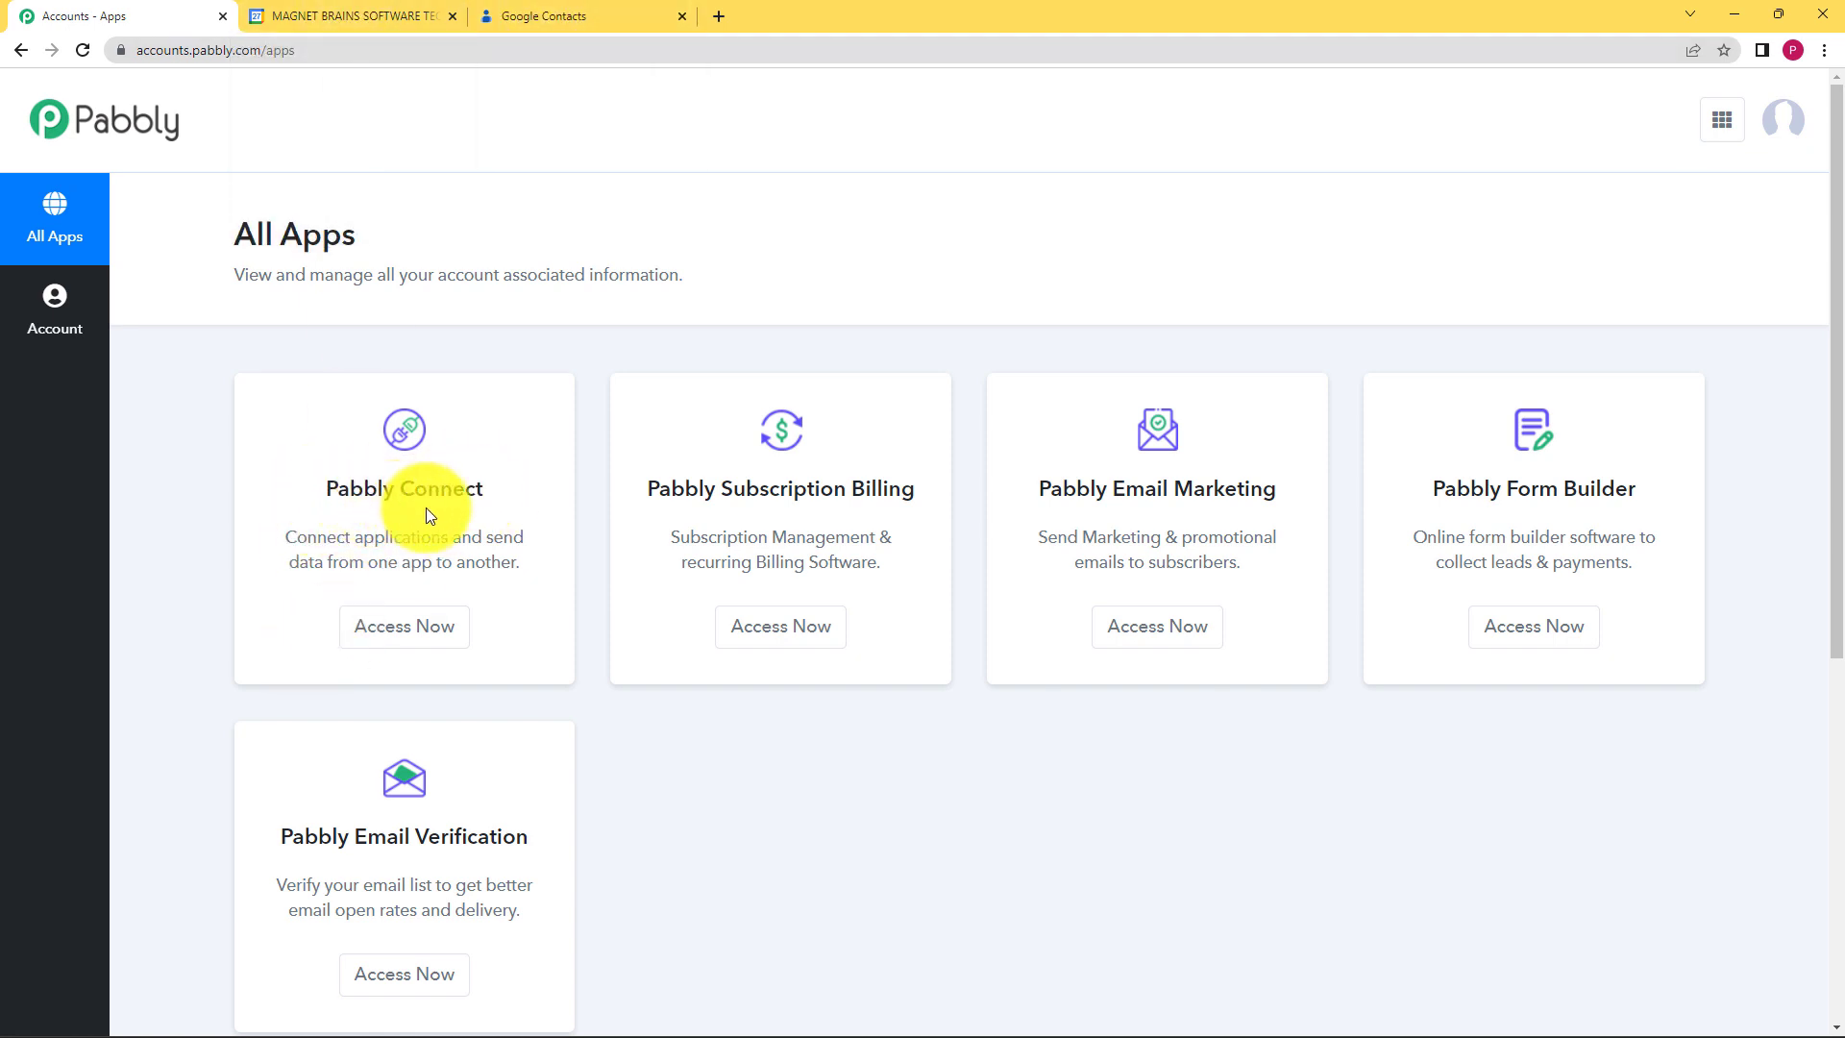
pyautogui.click(415, 627)
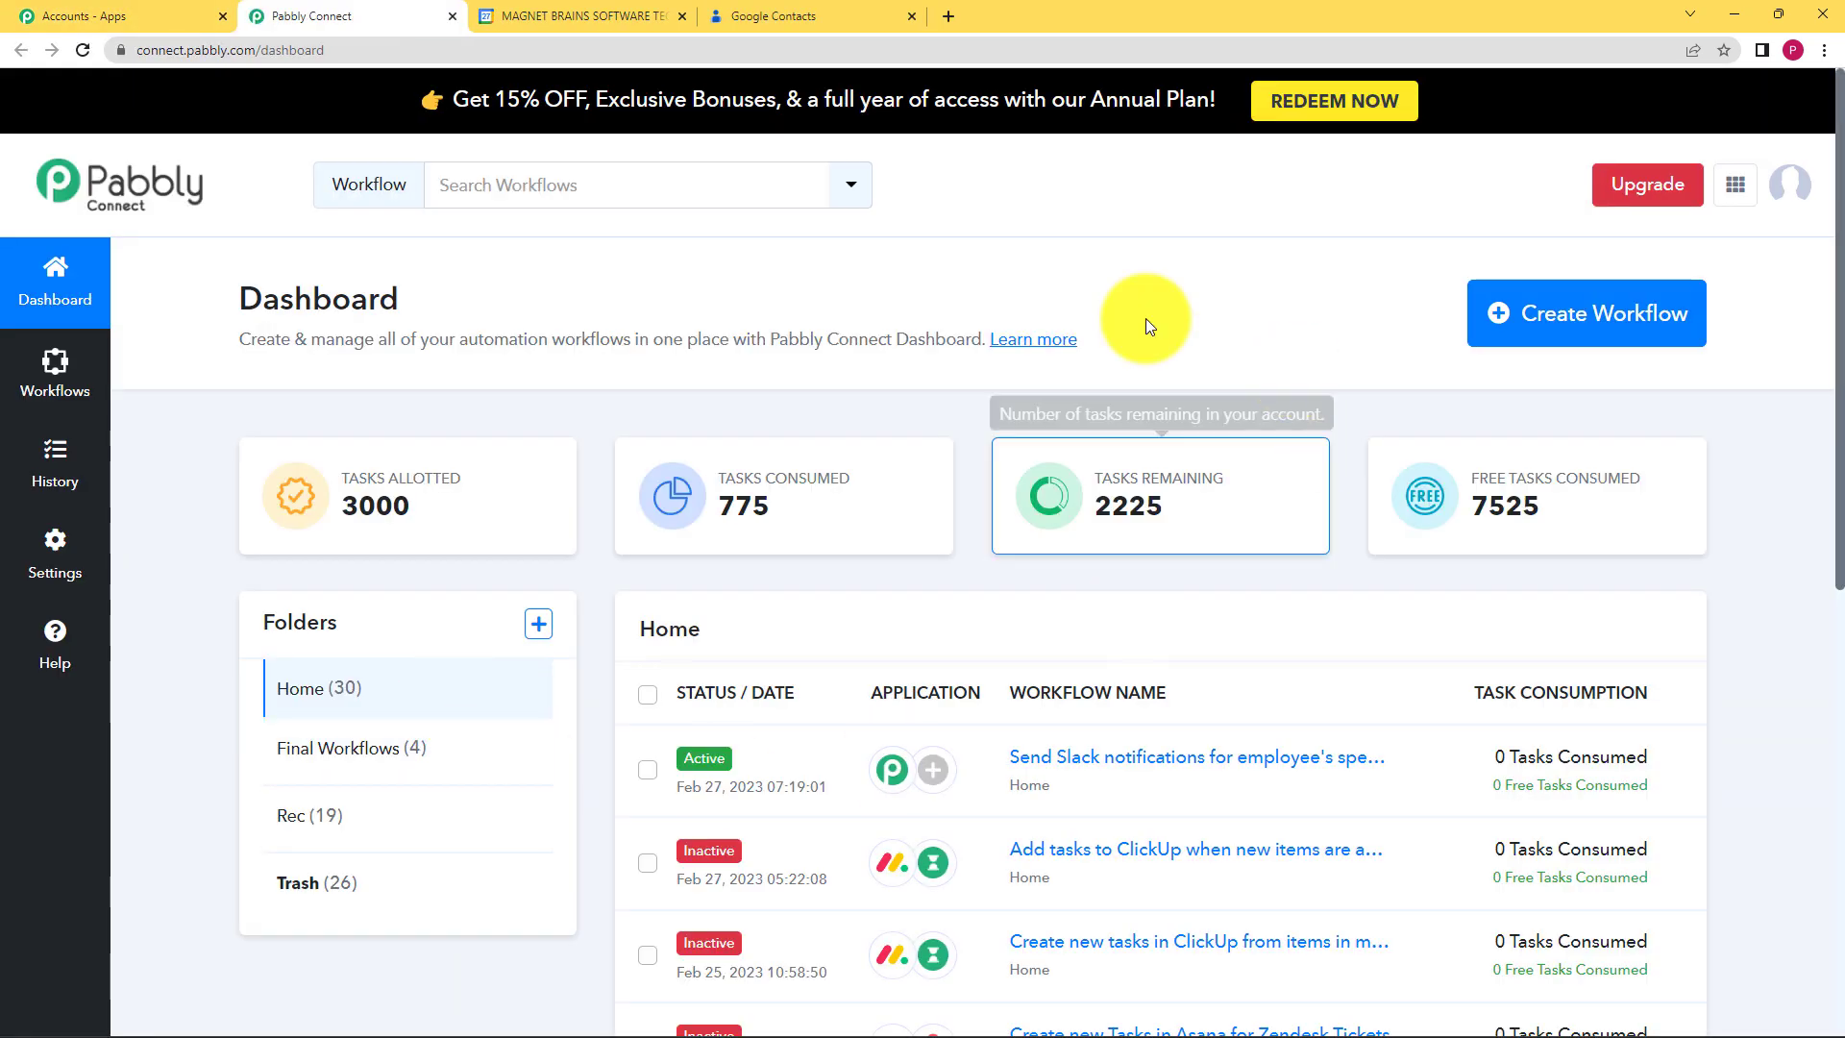
pyautogui.moveTo(1086, 501)
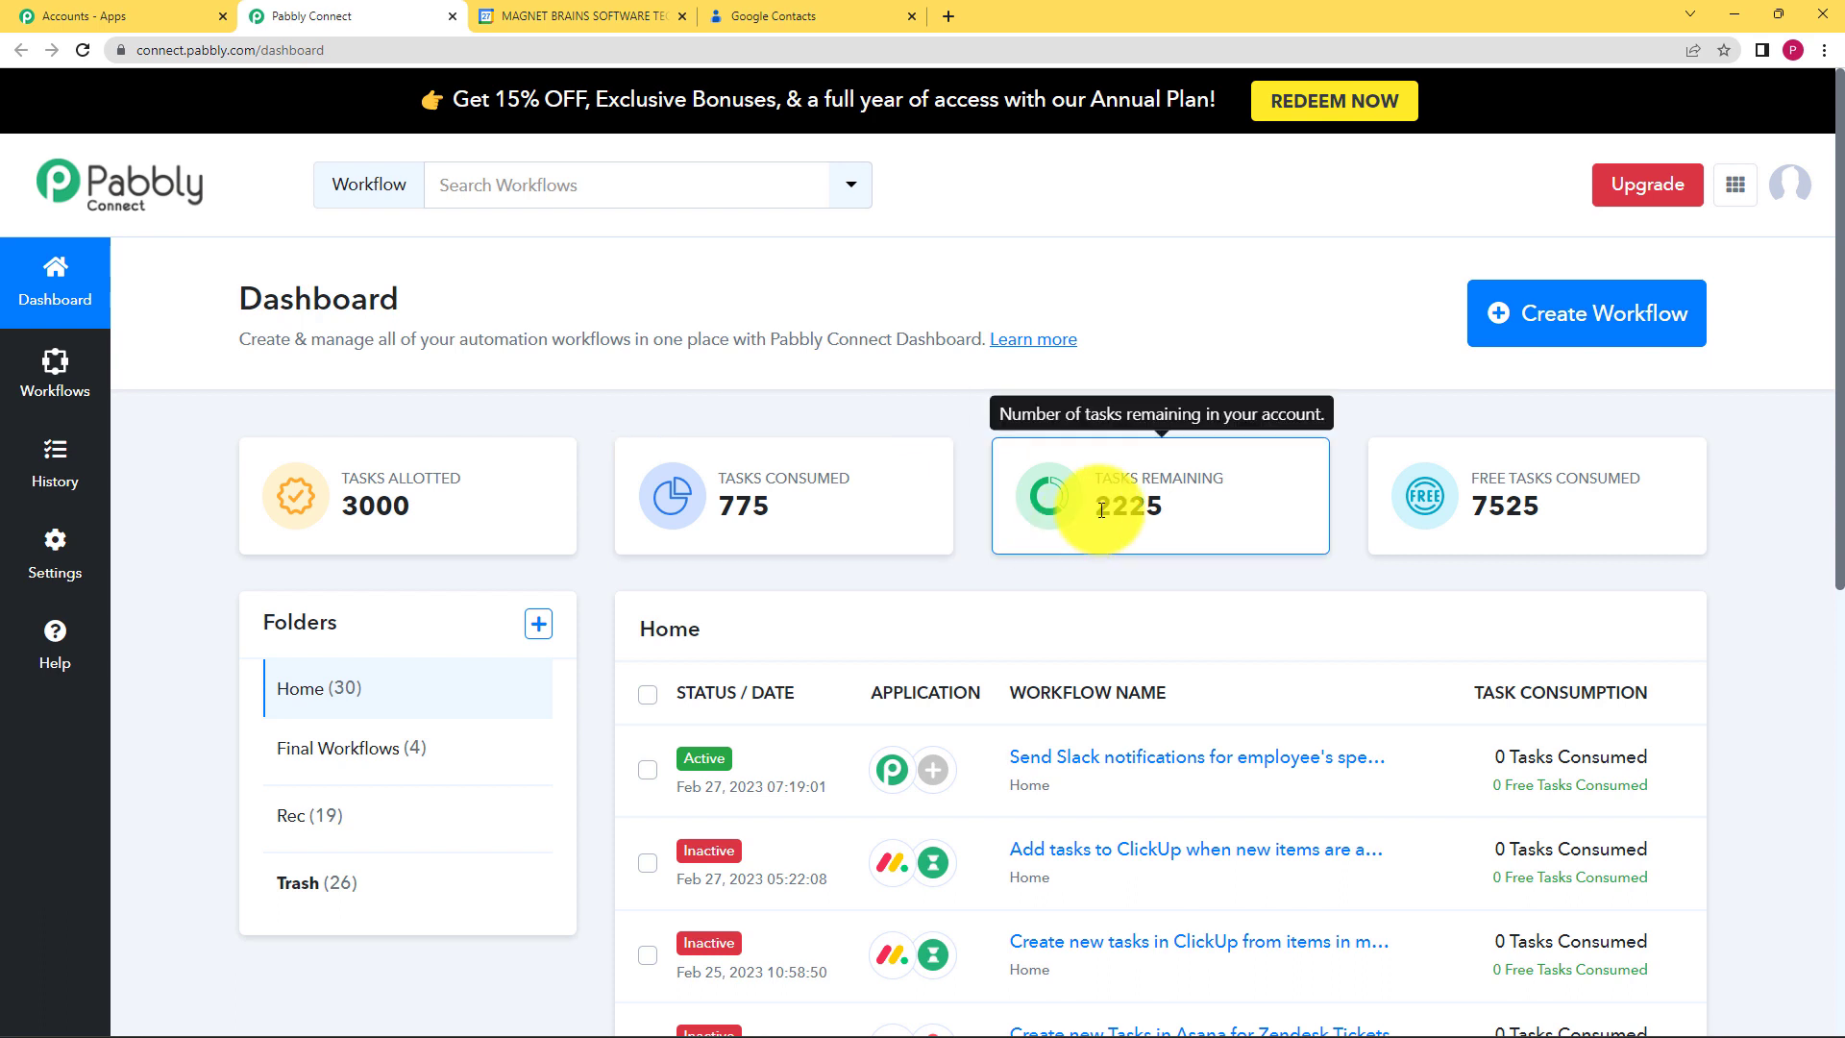
# Step: Name the new workflow 'Grant Google contacts access to Google Calendar' and create it
pyautogui.click(1548, 332)
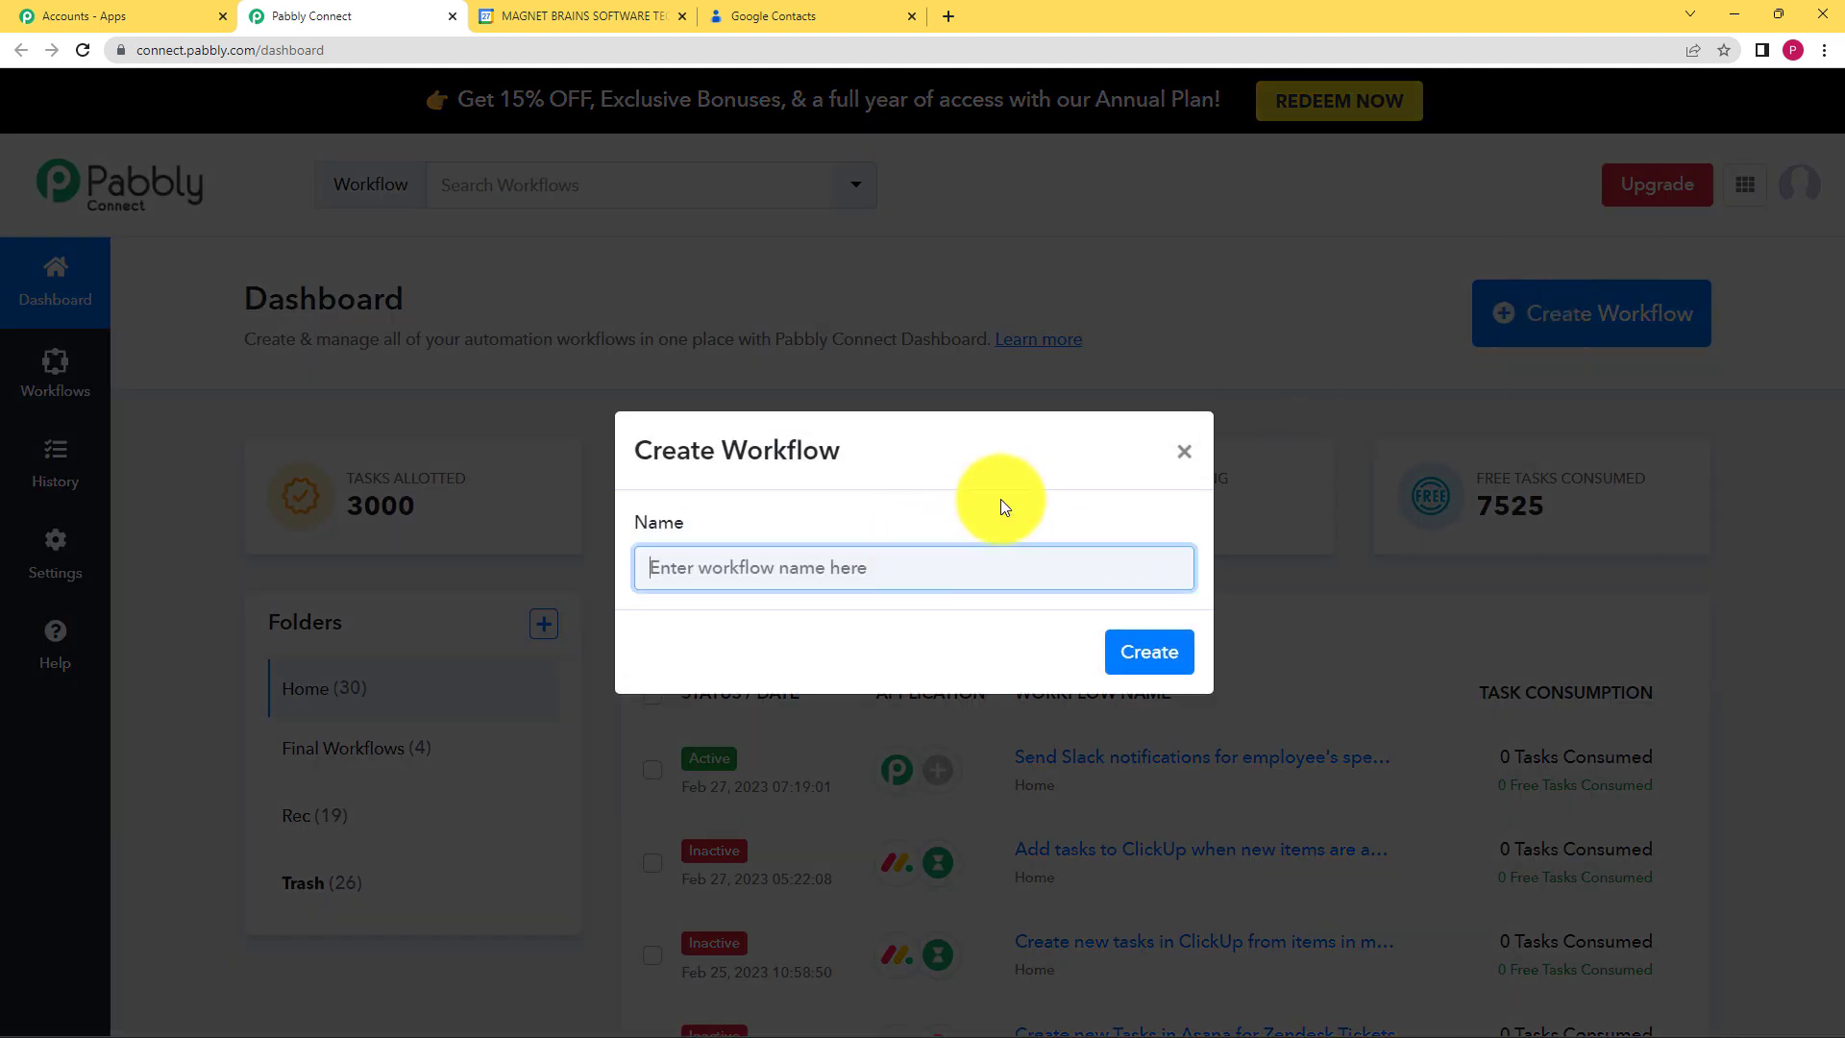
pyautogui.write('G')
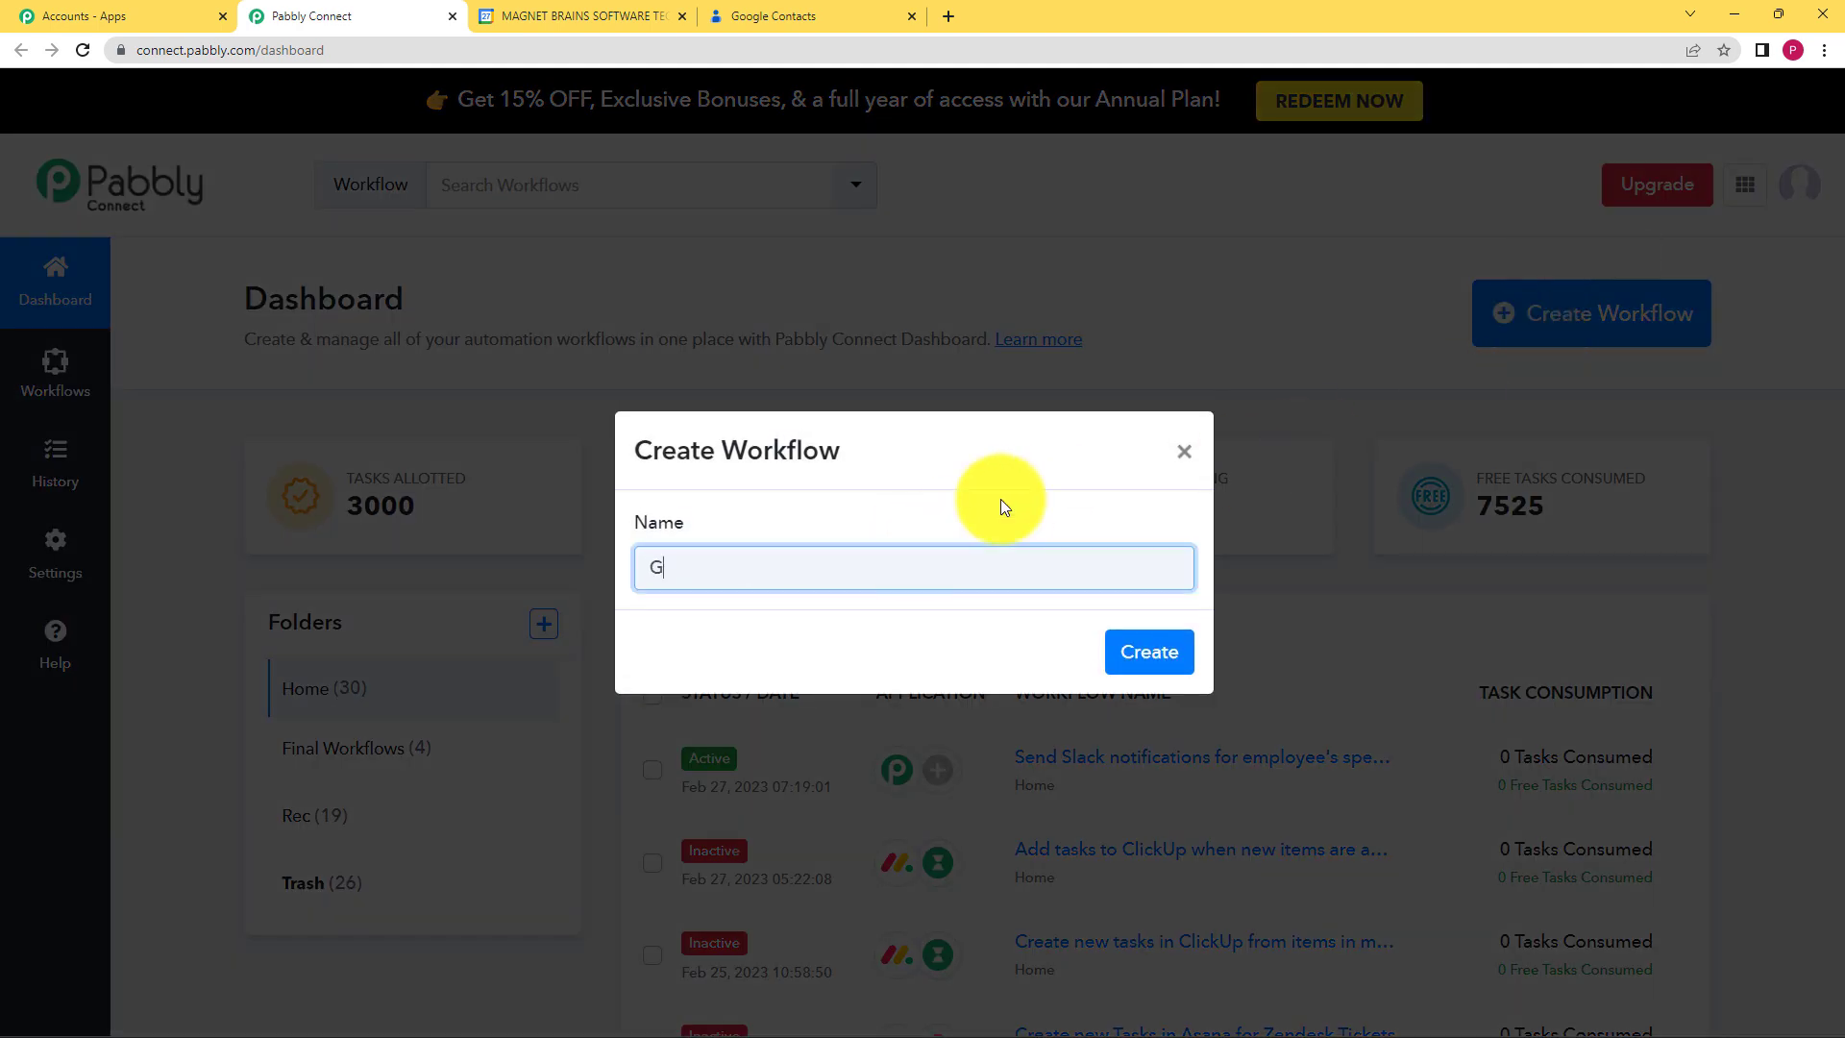
pyautogui.write('rant od')
pyautogui.press('BackSpace')
pyautogui.press('BackSpace')
pyautogui.write('Google contacts access to ')
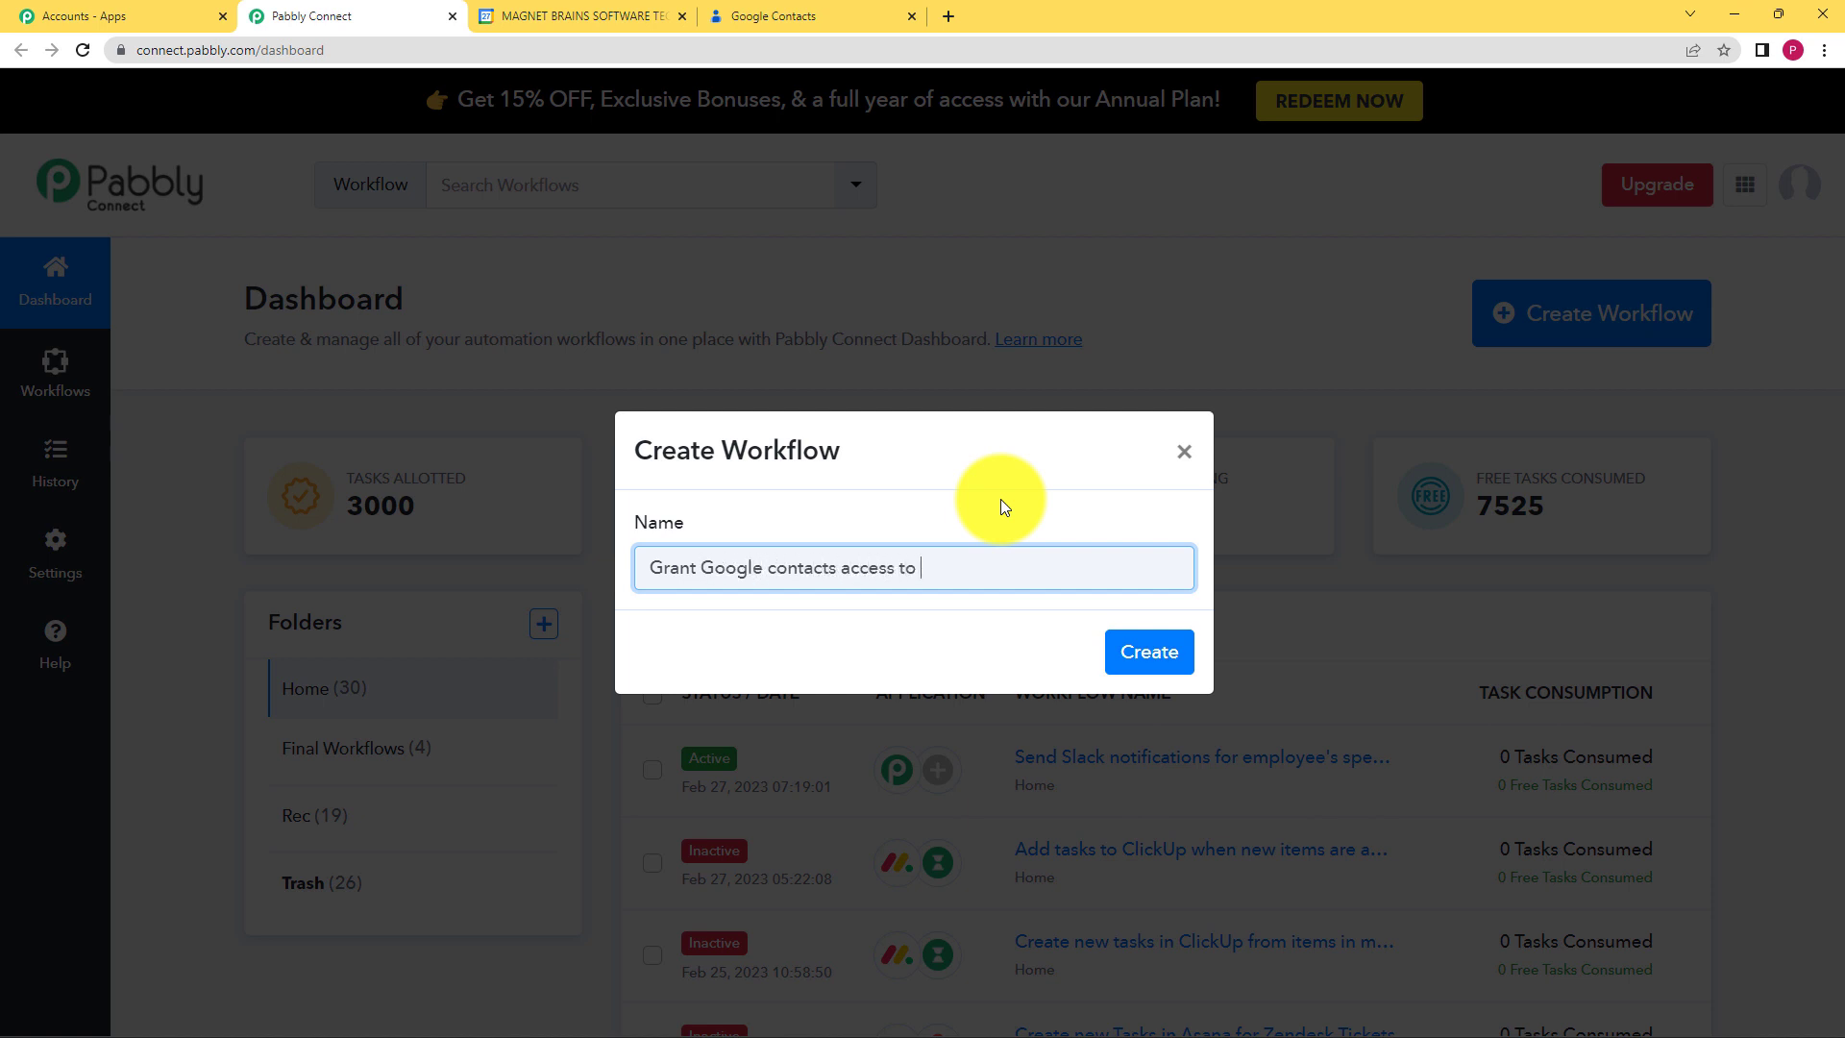
pyautogui.write('Google Calendar')
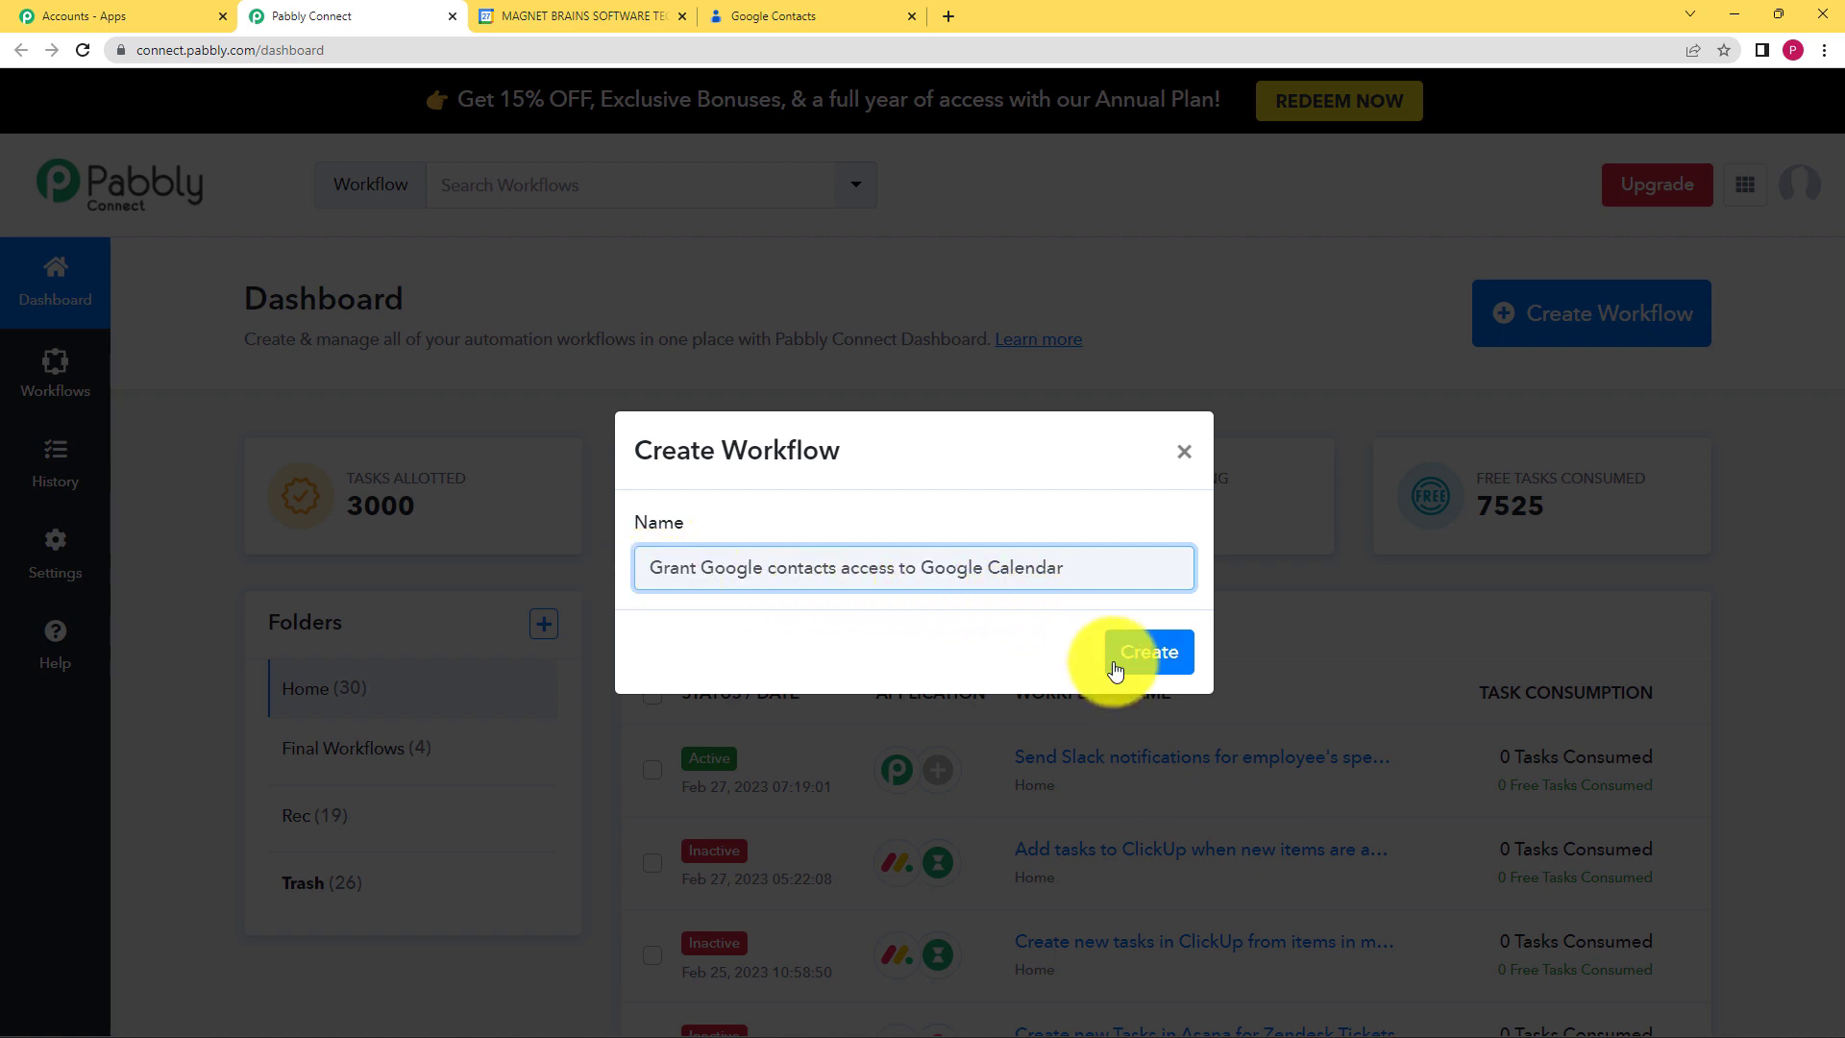
pyautogui.click(1151, 653)
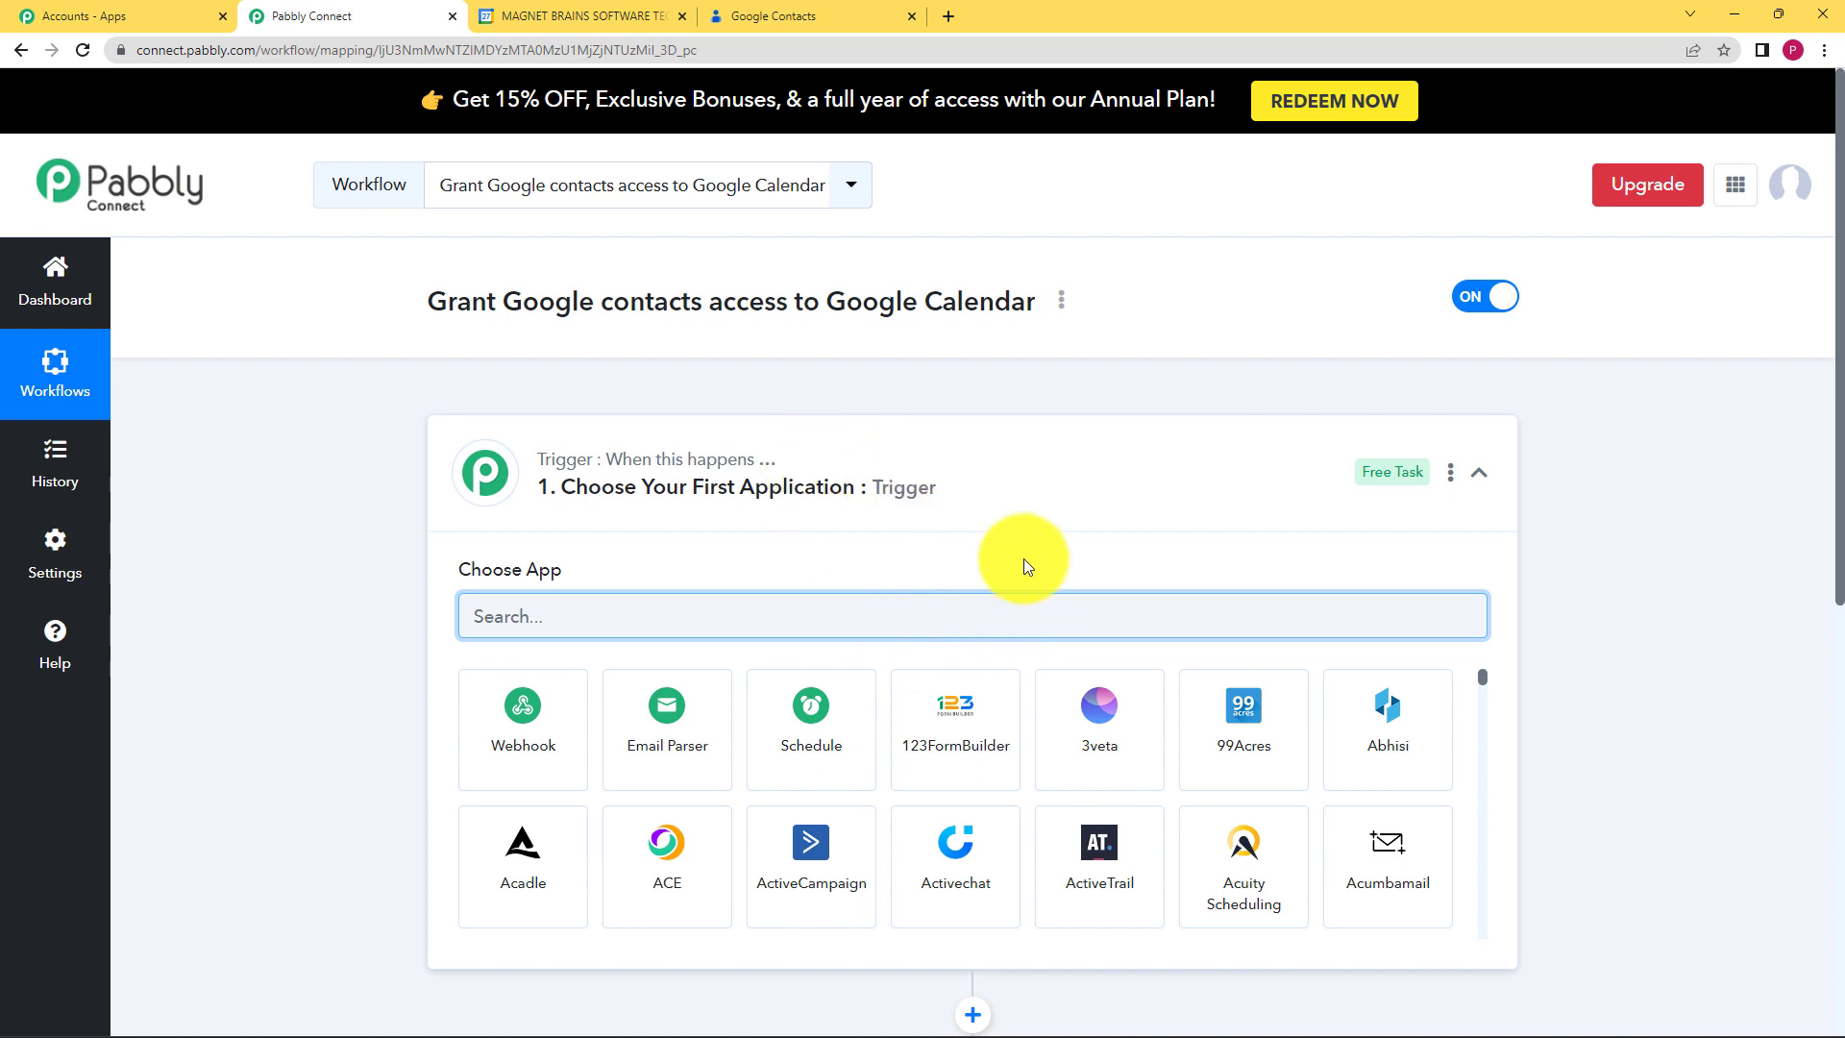
# Step: Search 'google con' in the trigger's app chooser and select Google Contacts
pyautogui.click(1046, 470)
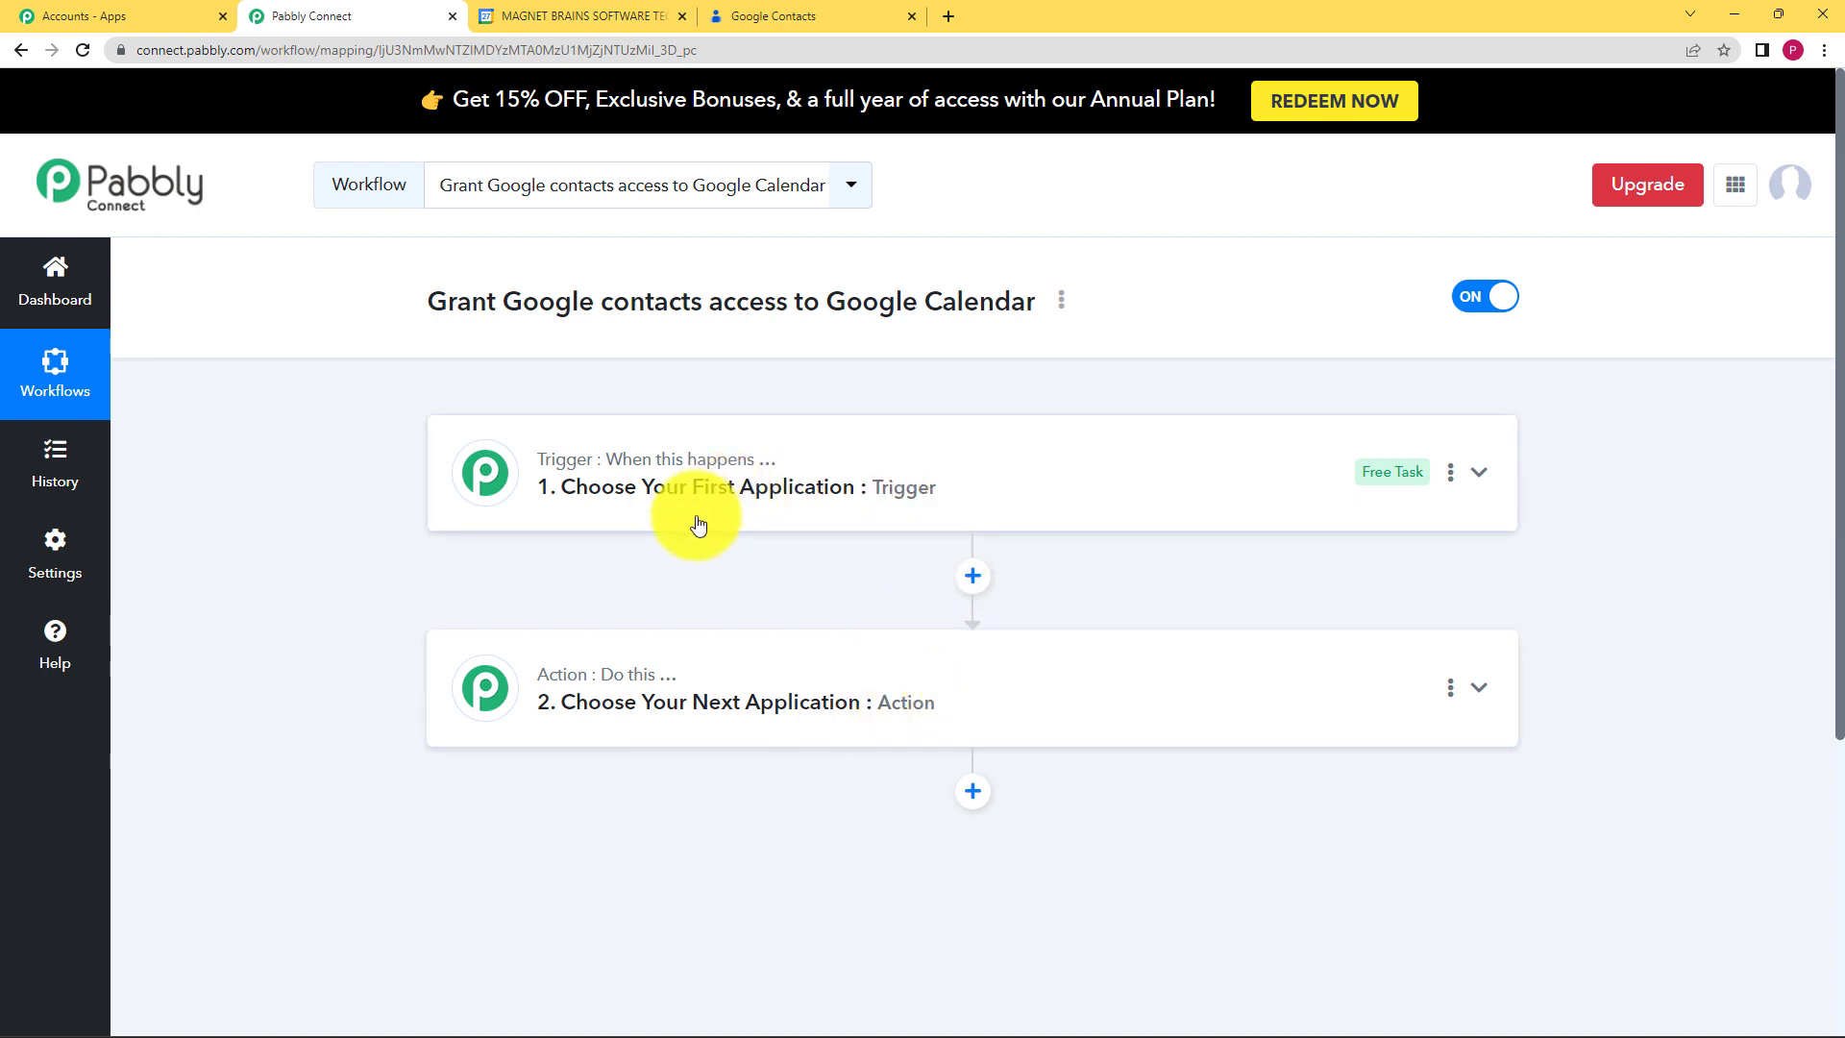
pyautogui.click(766, 480)
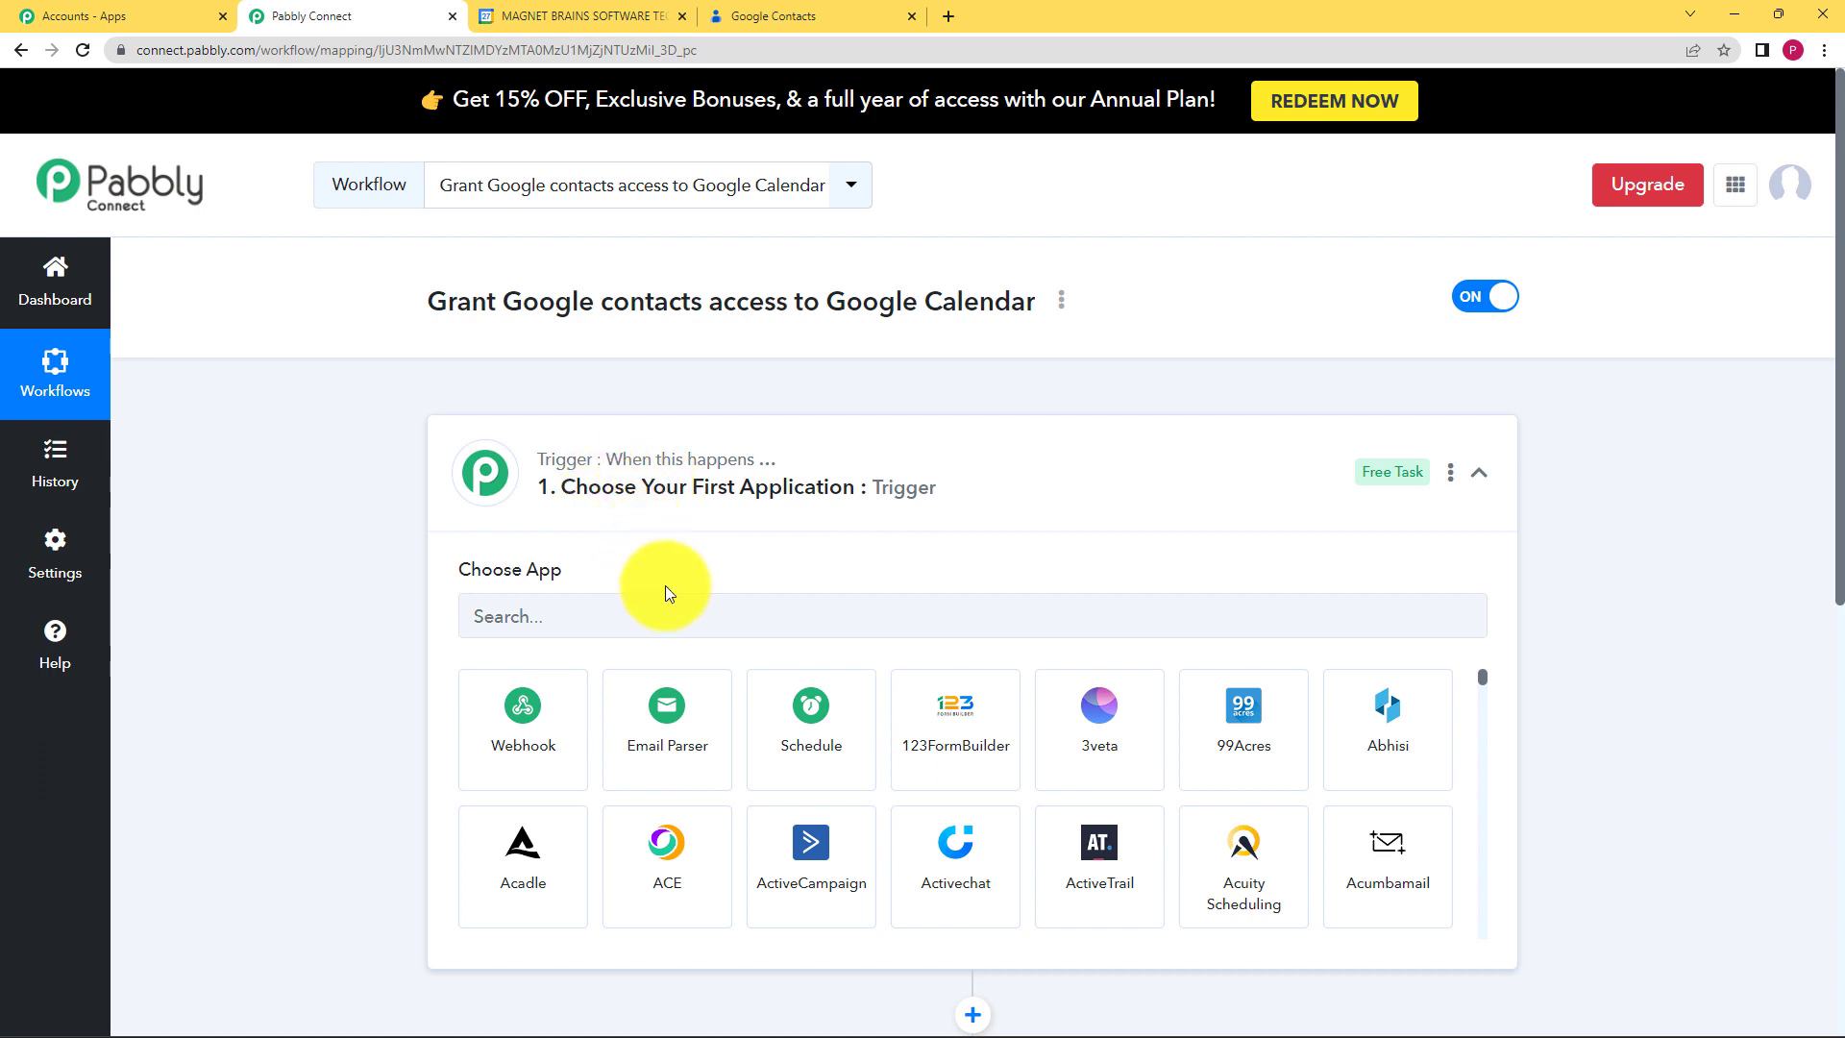
pyautogui.click(720, 449)
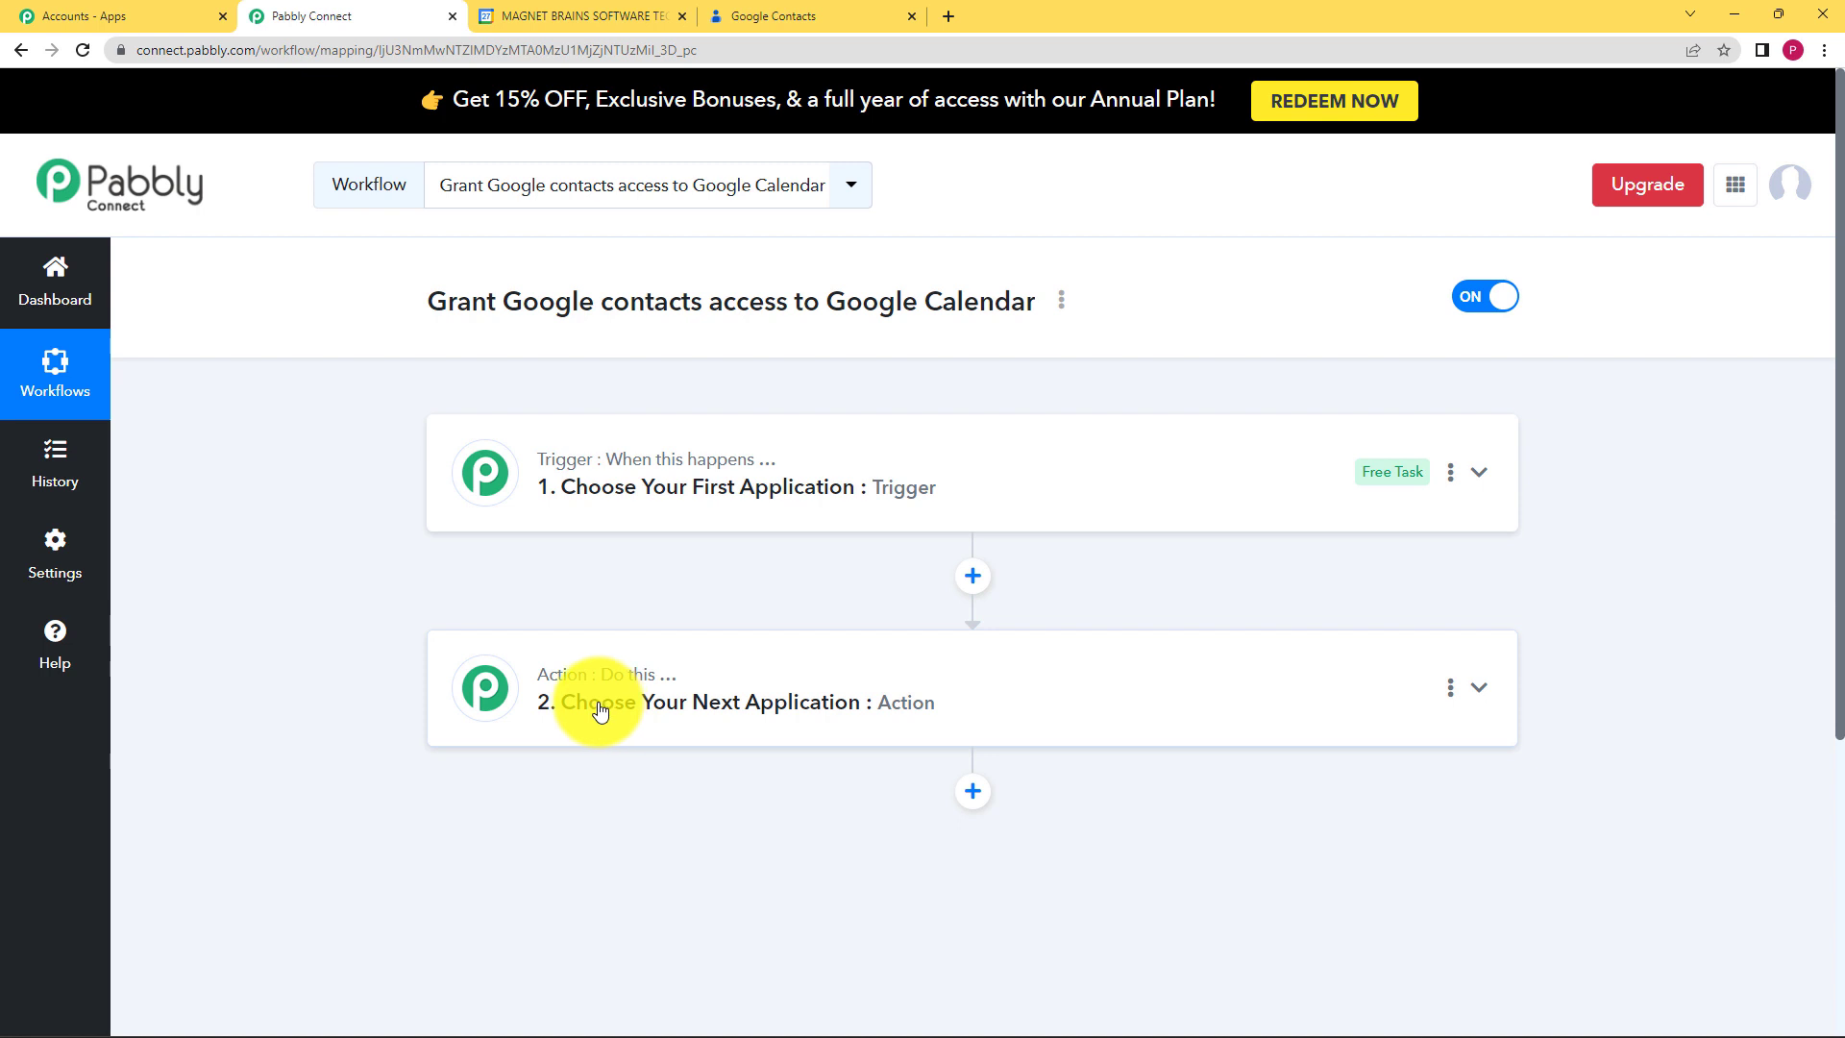
pyautogui.click(782, 471)
pyautogui.click(558, 607)
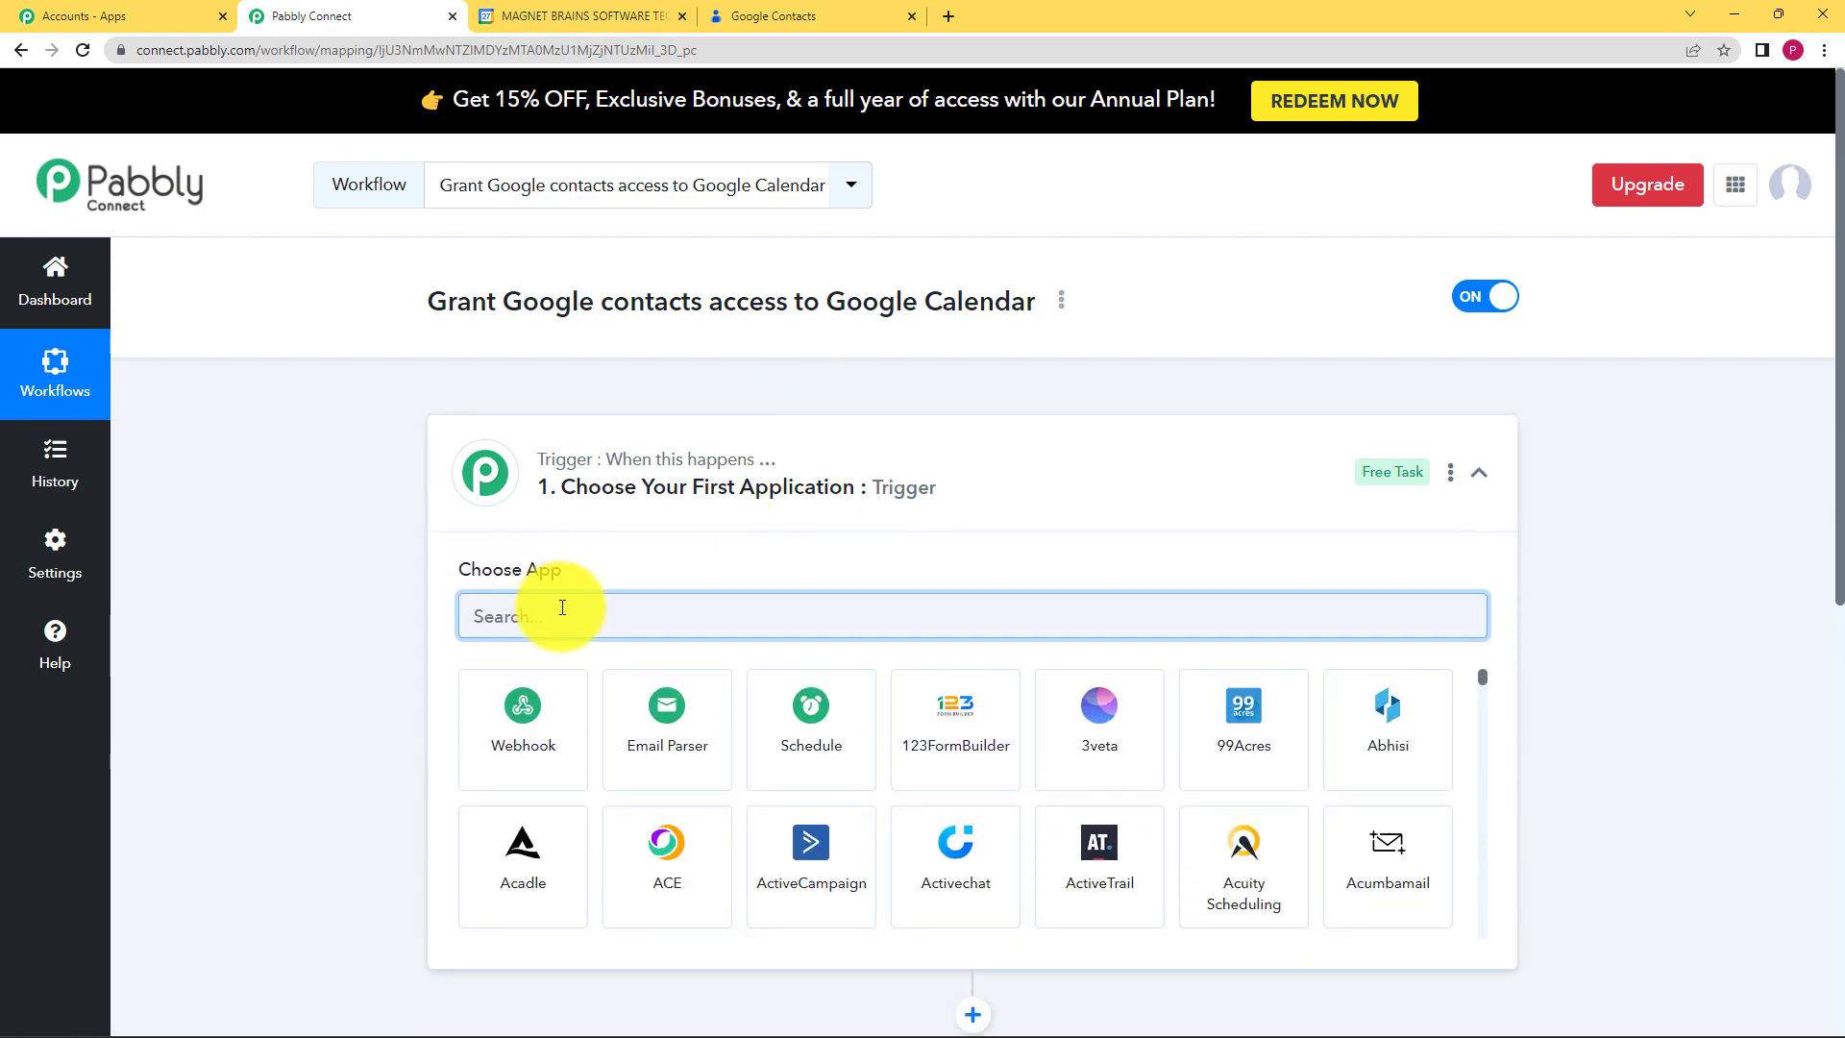
pyautogui.write('google c')
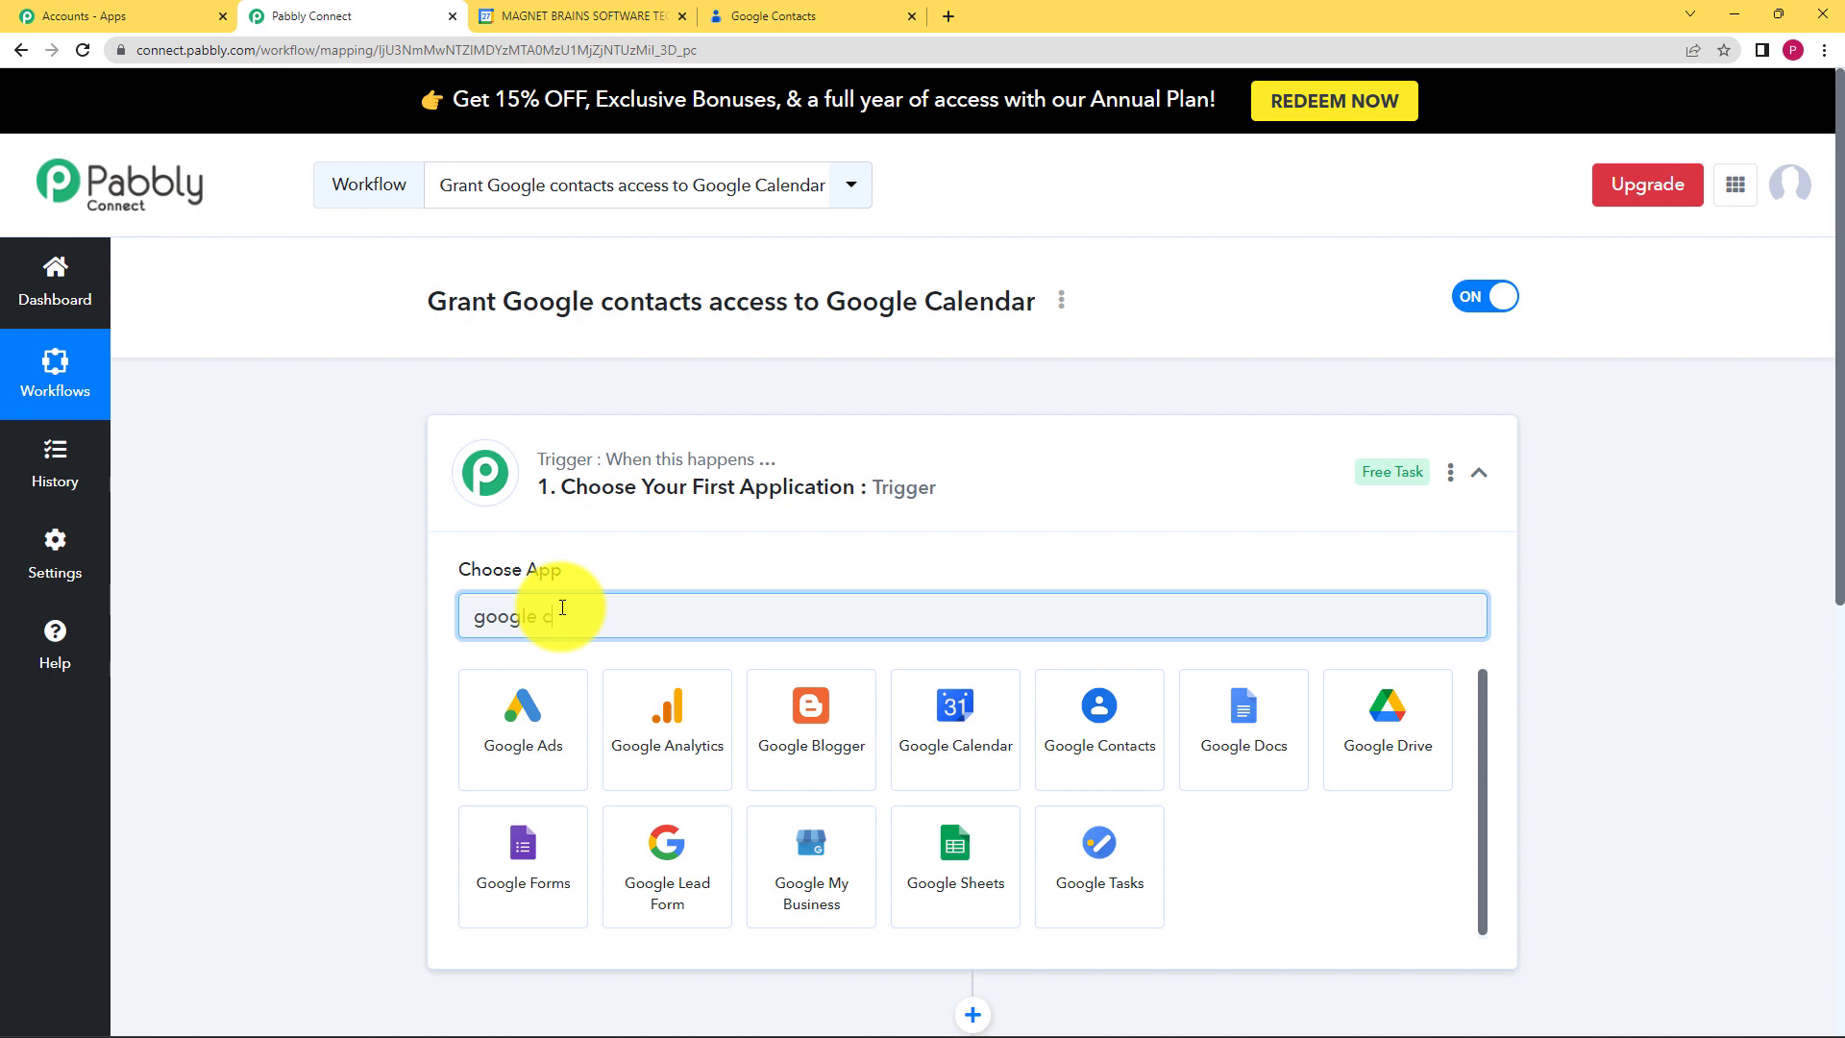
pyautogui.write('on')
pyautogui.click(535, 741)
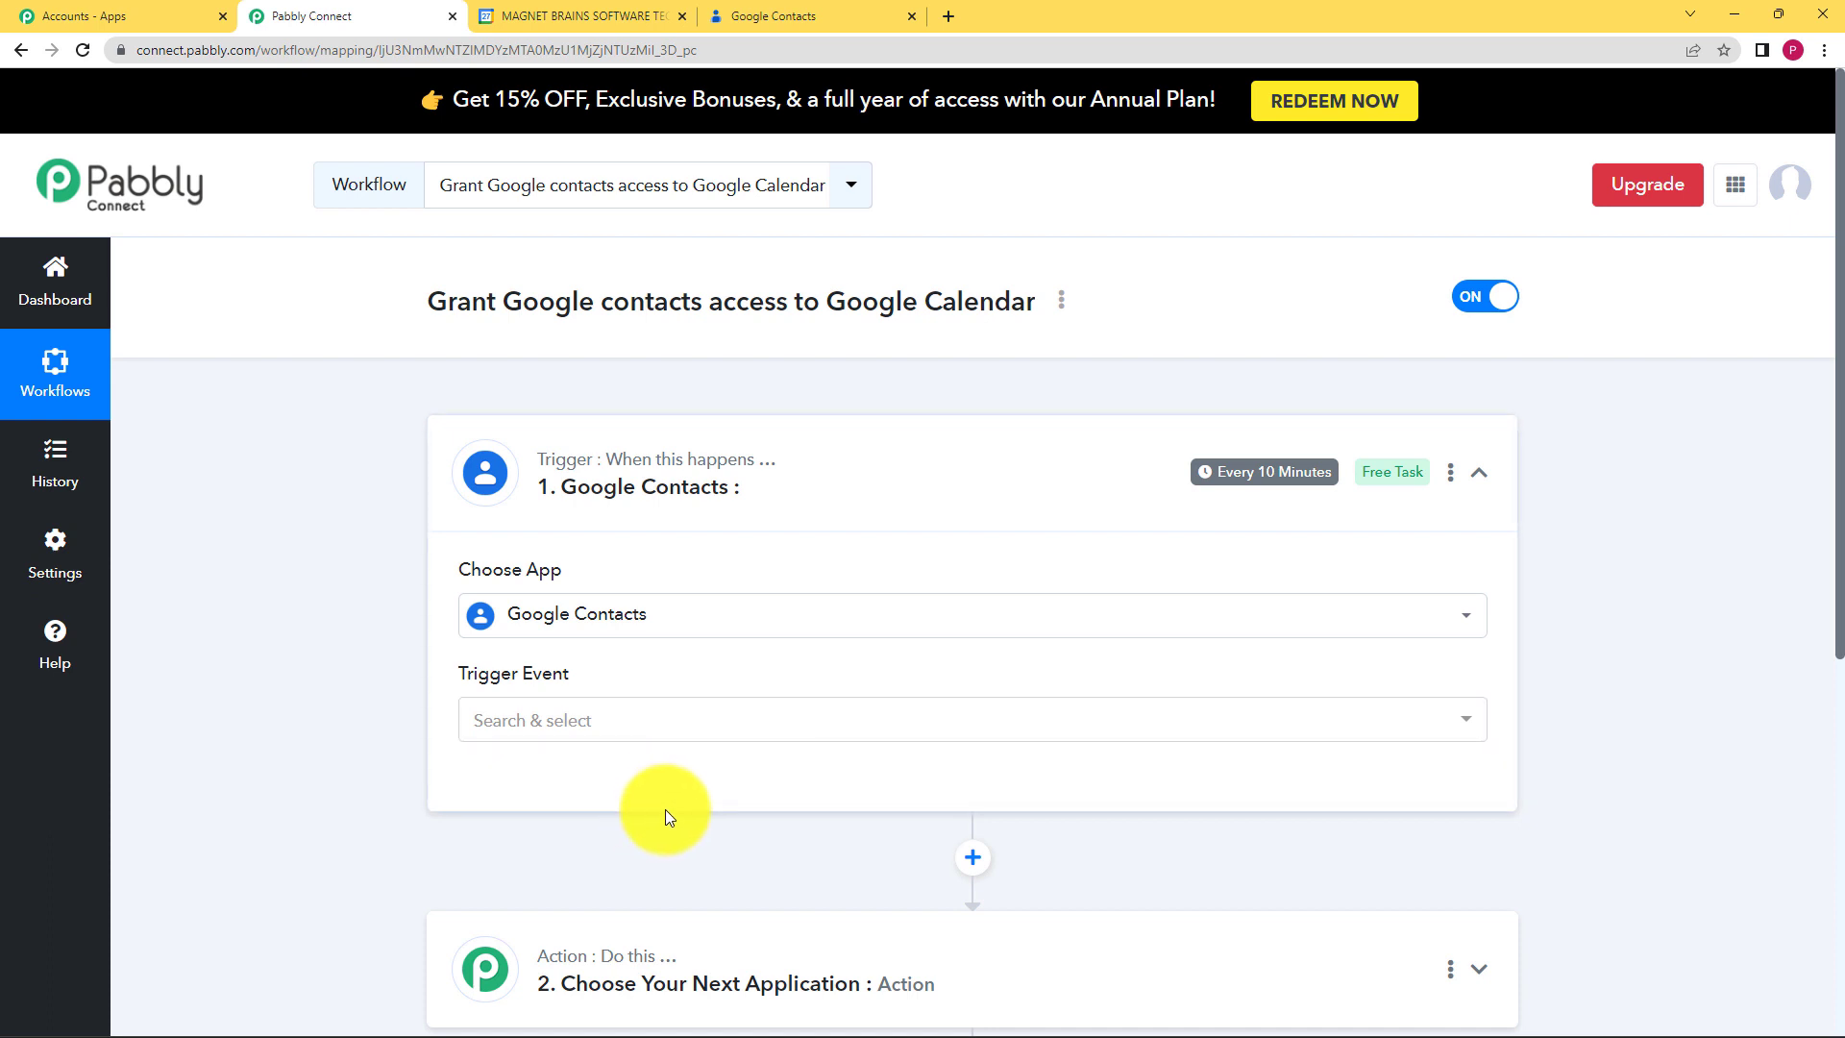
# Step: Choose New or Updated Contact as the trigger event, then glance at the Contacts and Calendar tabs
pyautogui.click(651, 721)
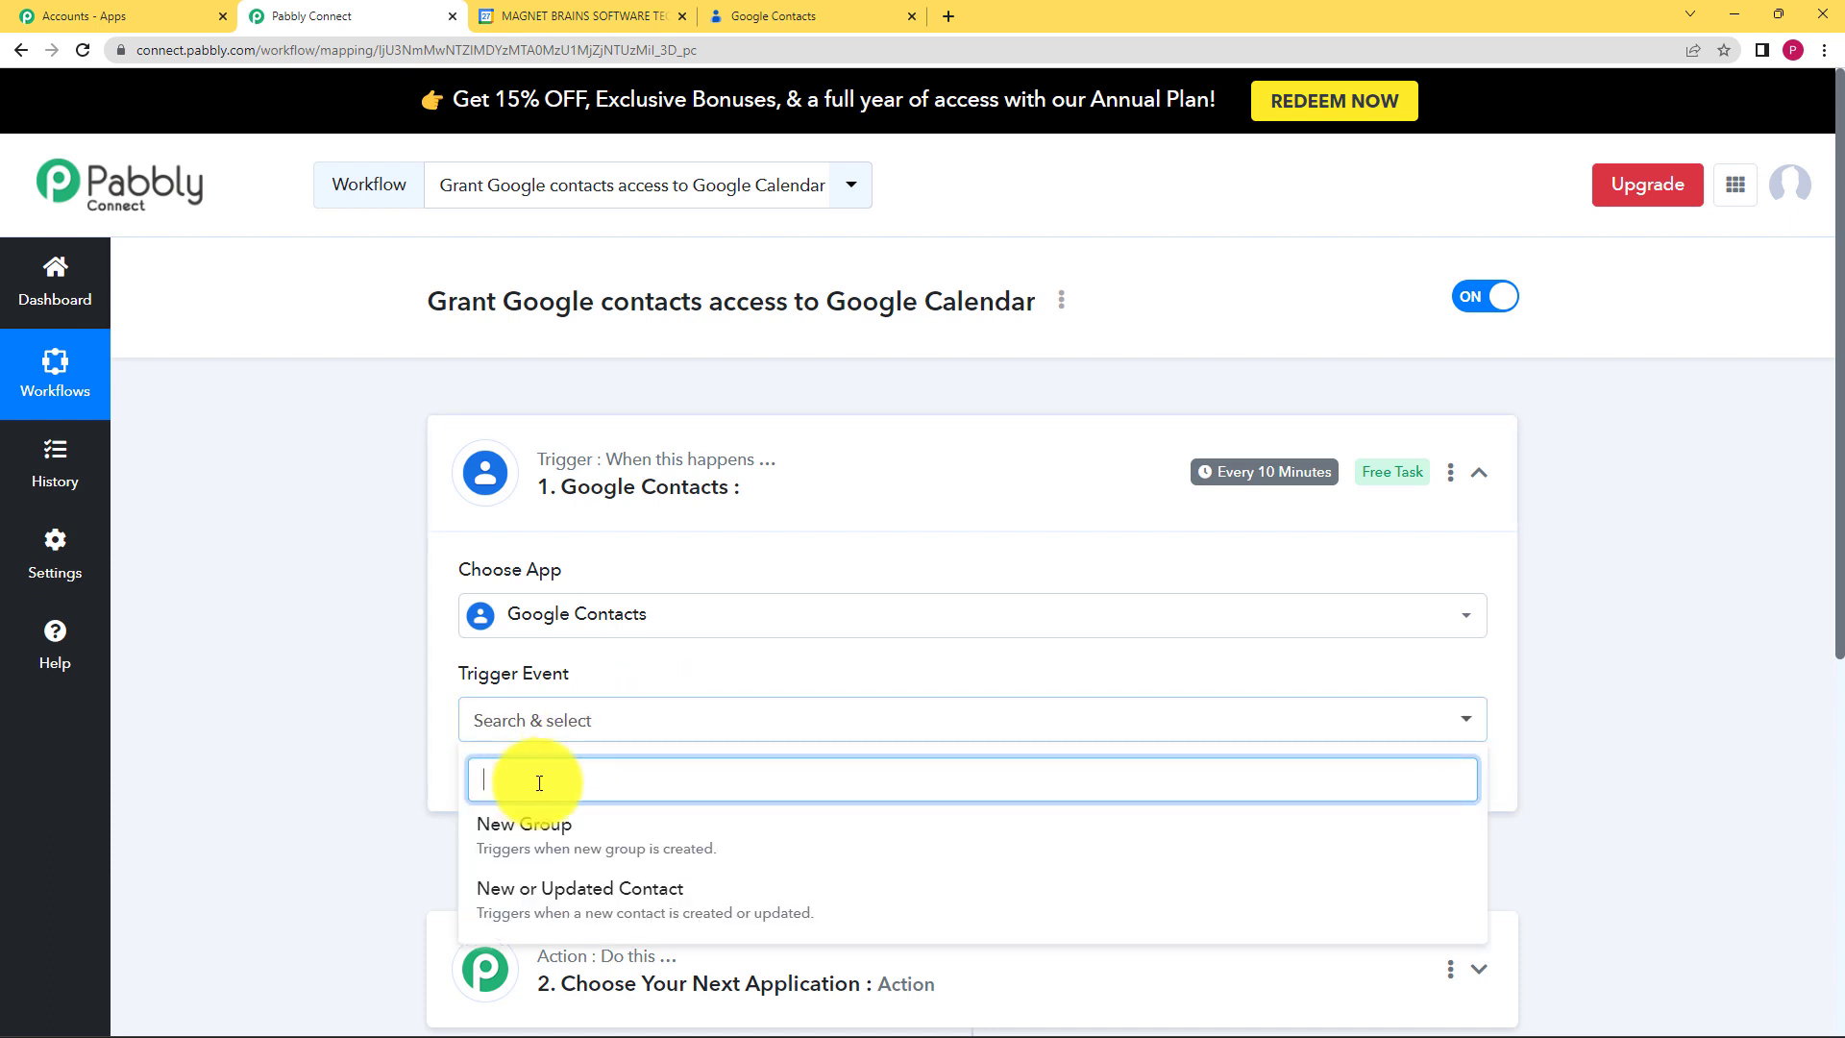
pyautogui.click(579, 892)
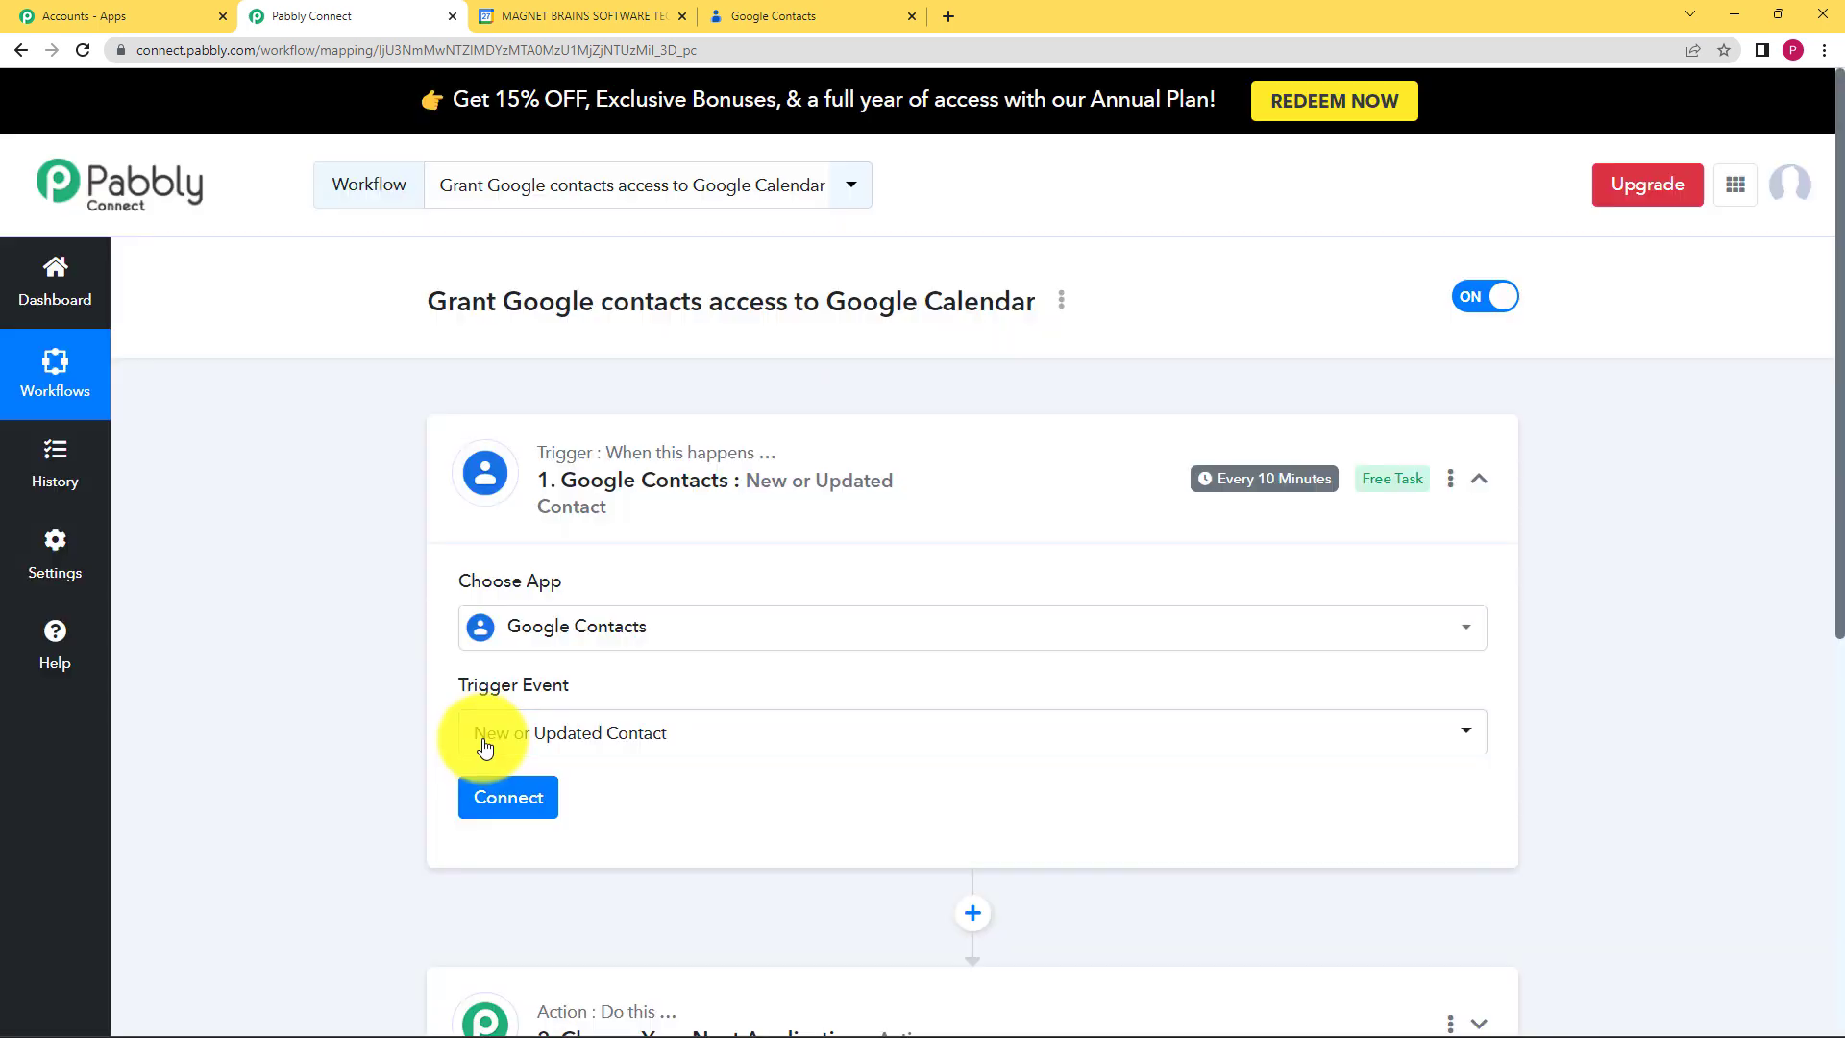
pyautogui.scroll(-1, 392, 701)
pyautogui.click(774, 16)
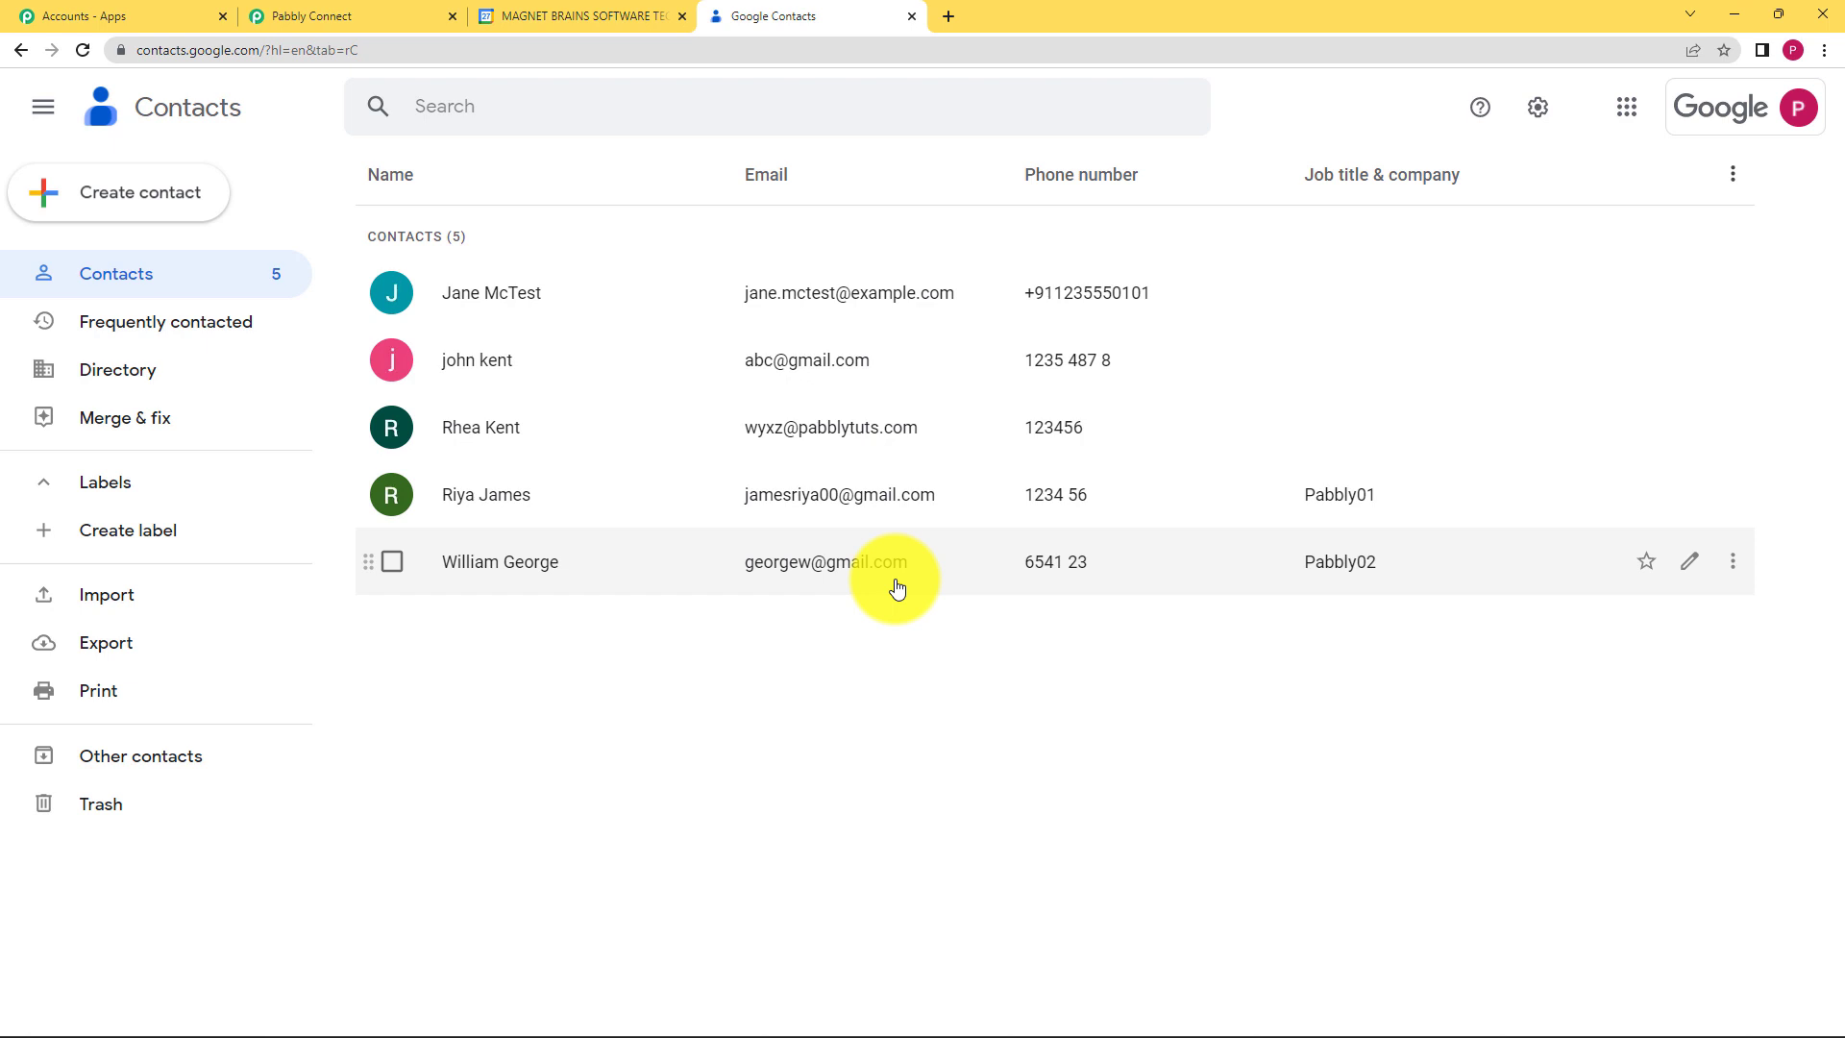
pyautogui.click(538, 15)
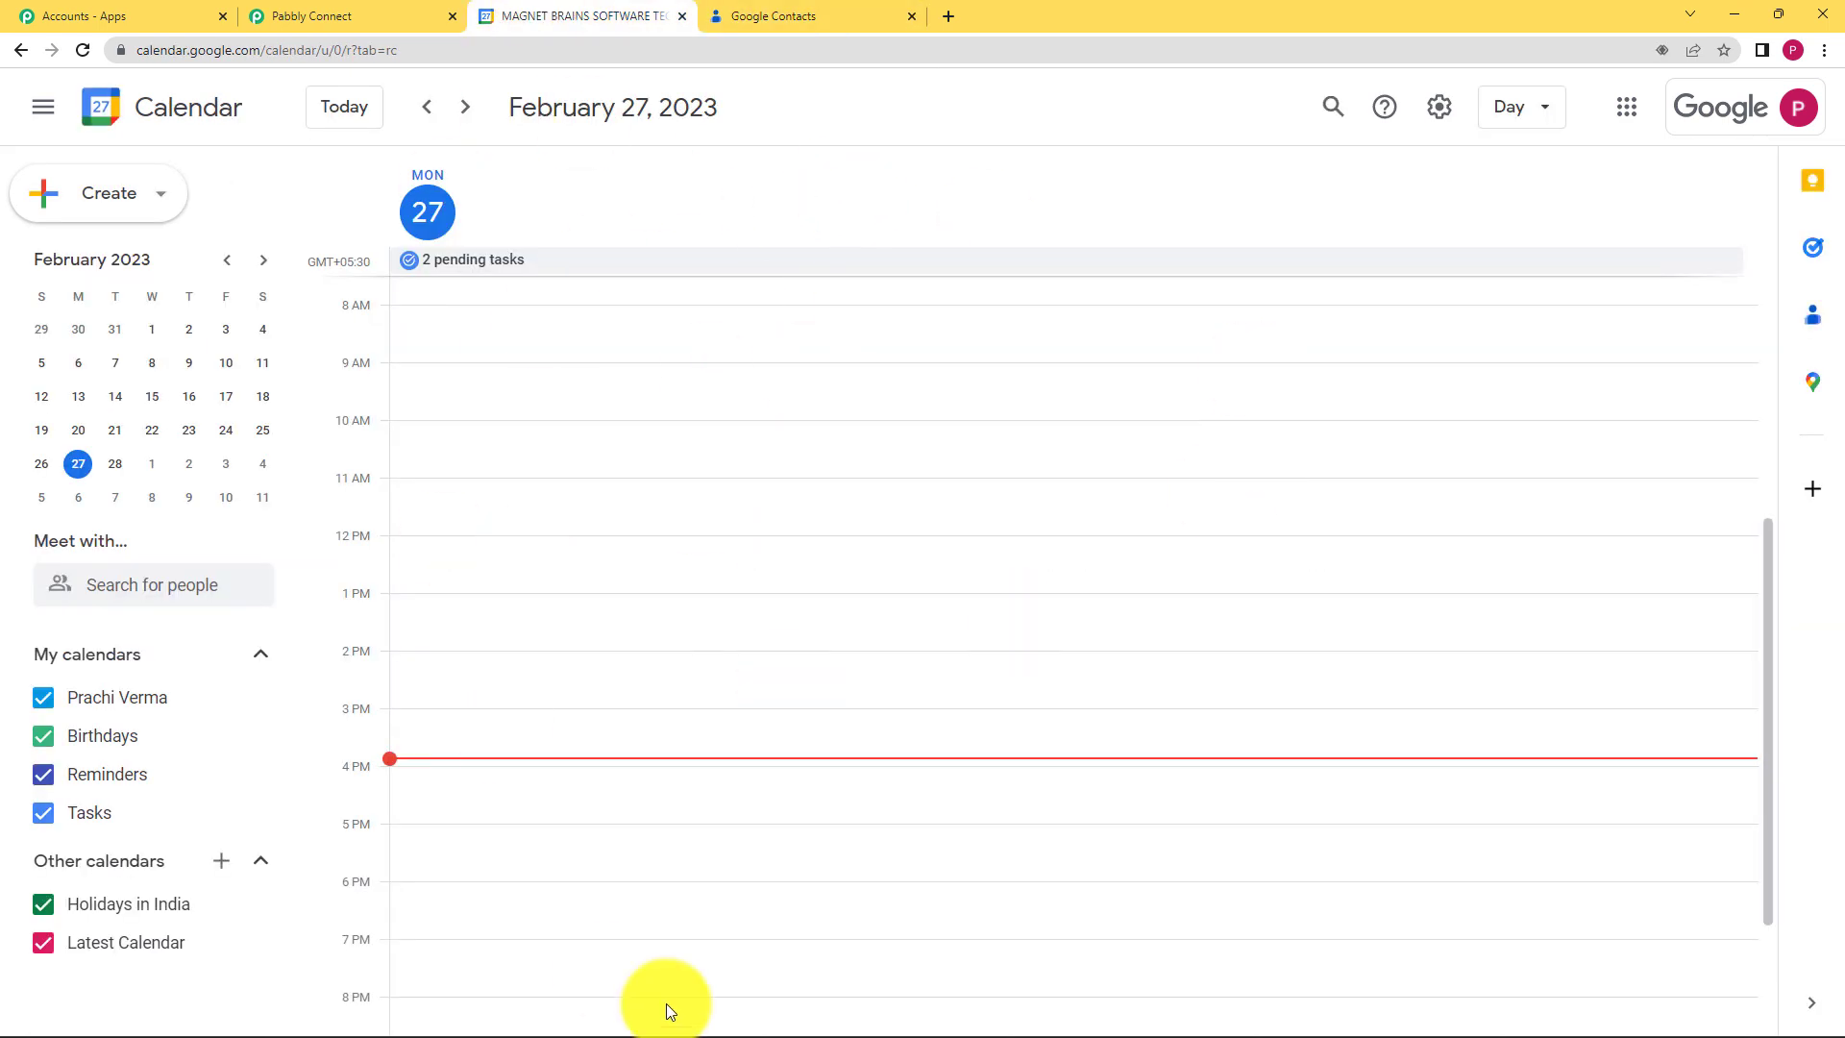
# Step: Add a new Google Contacts connection by signing in with Google and allowing access
pyautogui.click(342, 15)
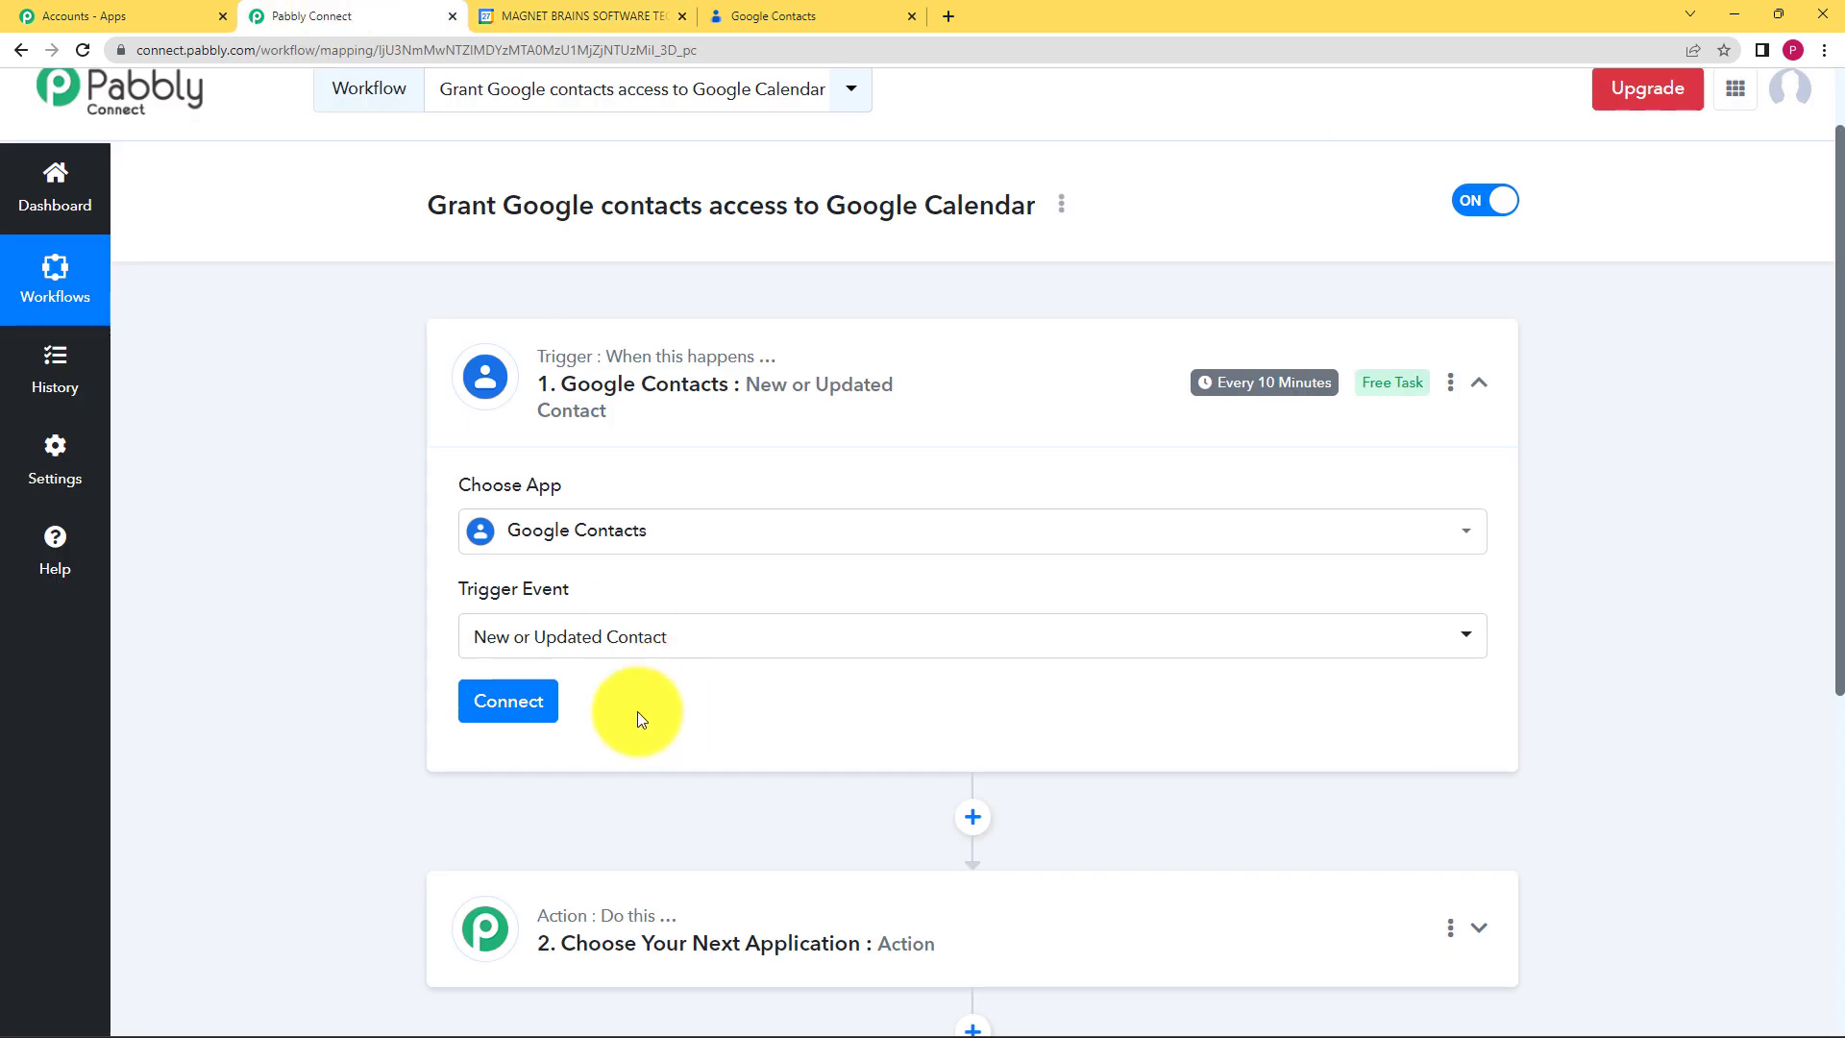
pyautogui.click(528, 712)
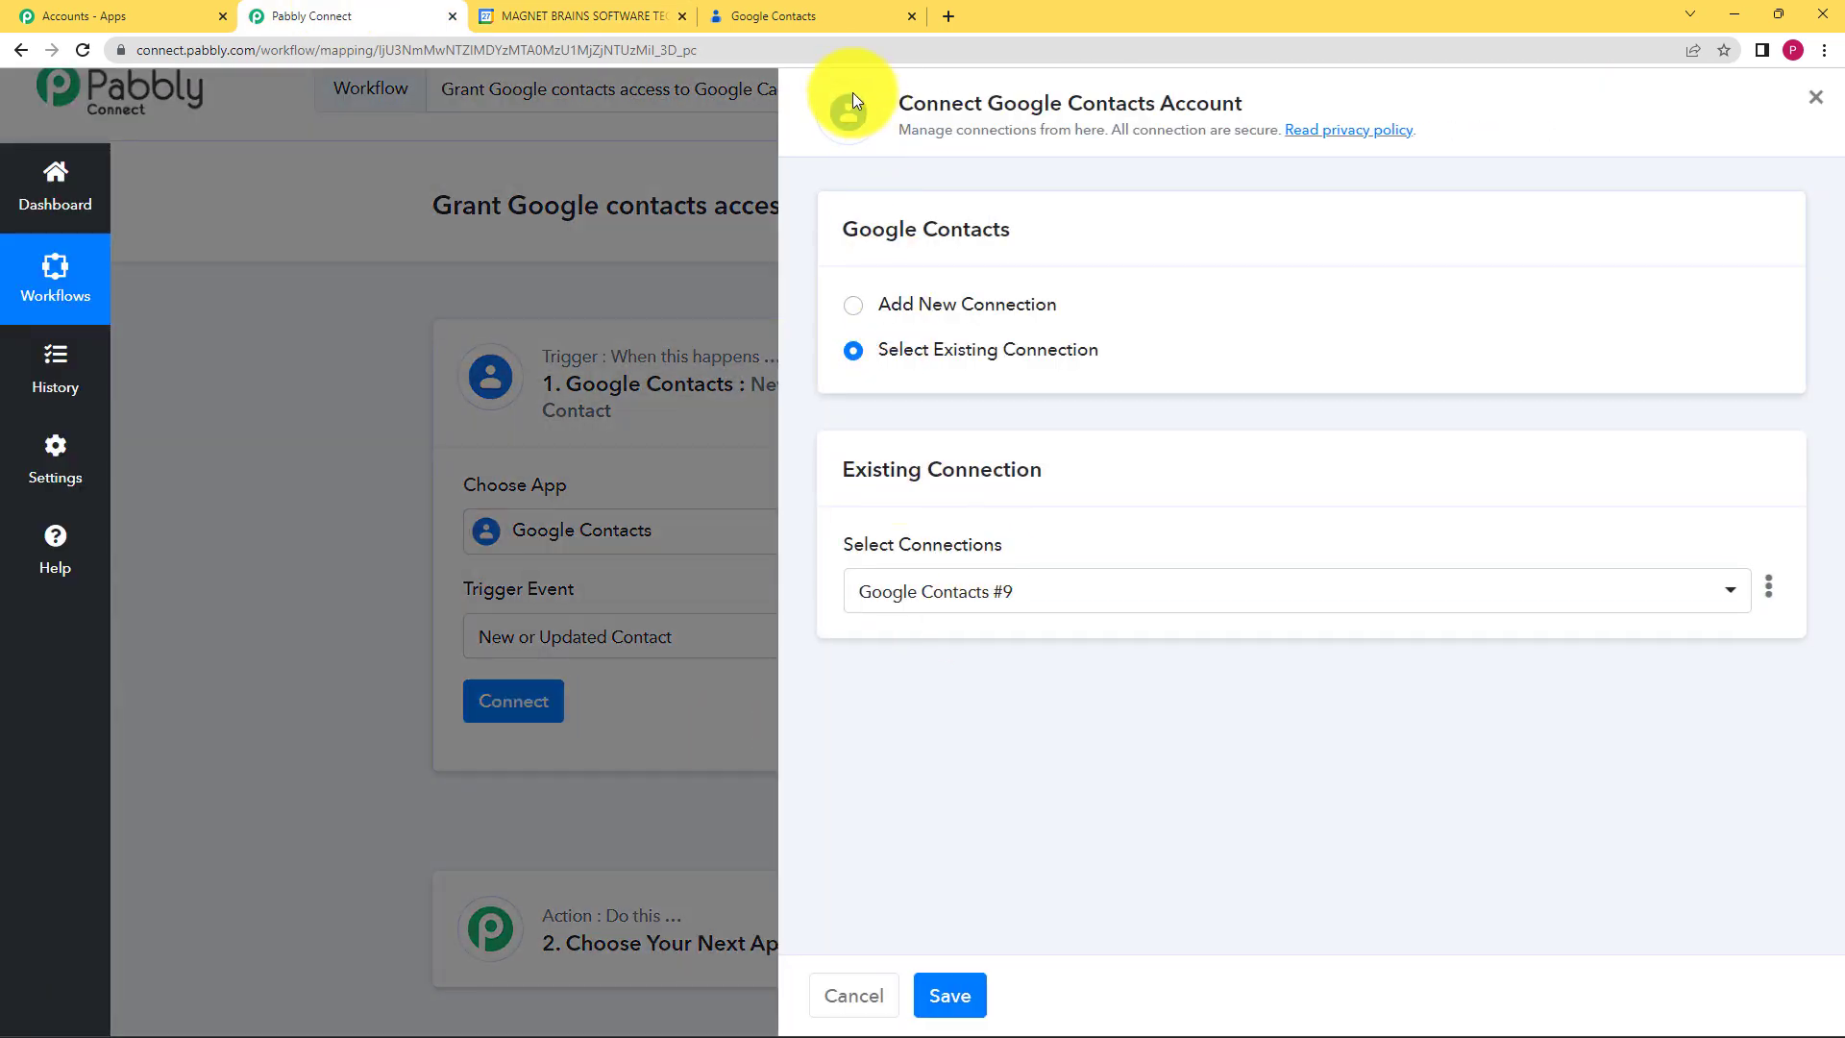
pyautogui.click(779, 15)
pyautogui.click(332, 16)
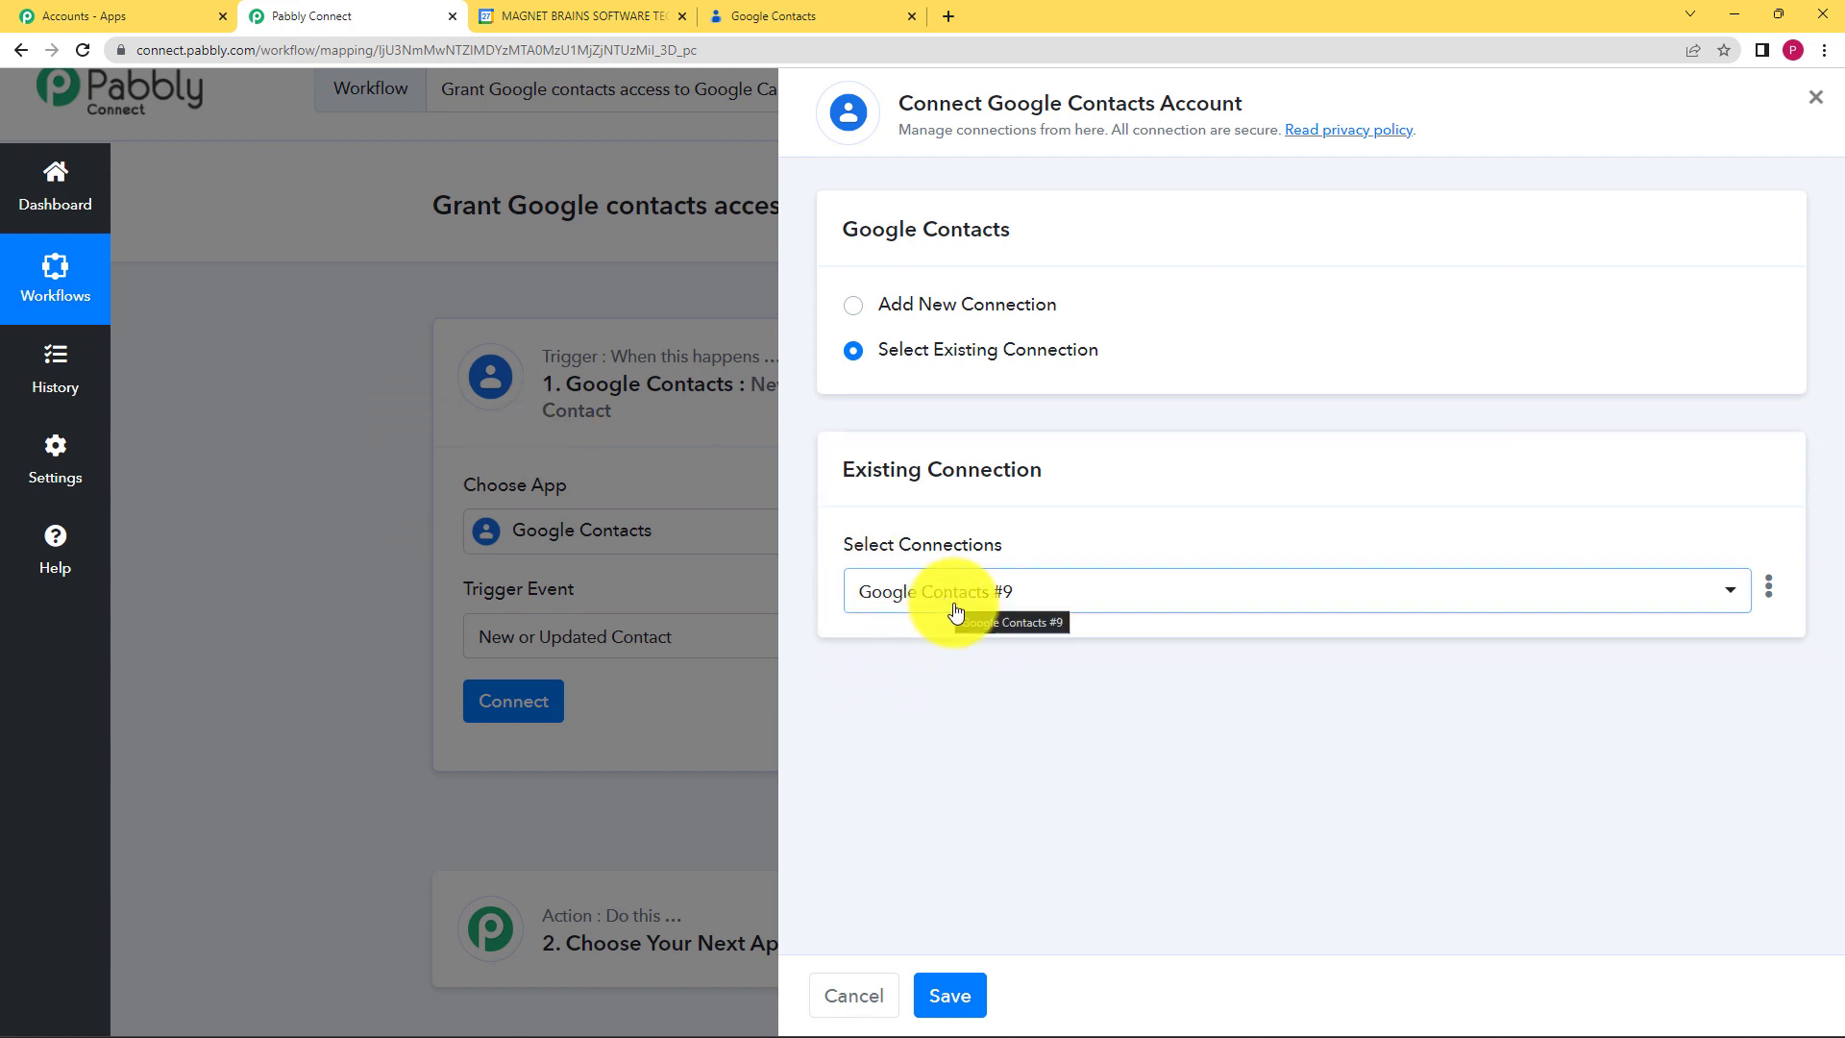
pyautogui.click(915, 306)
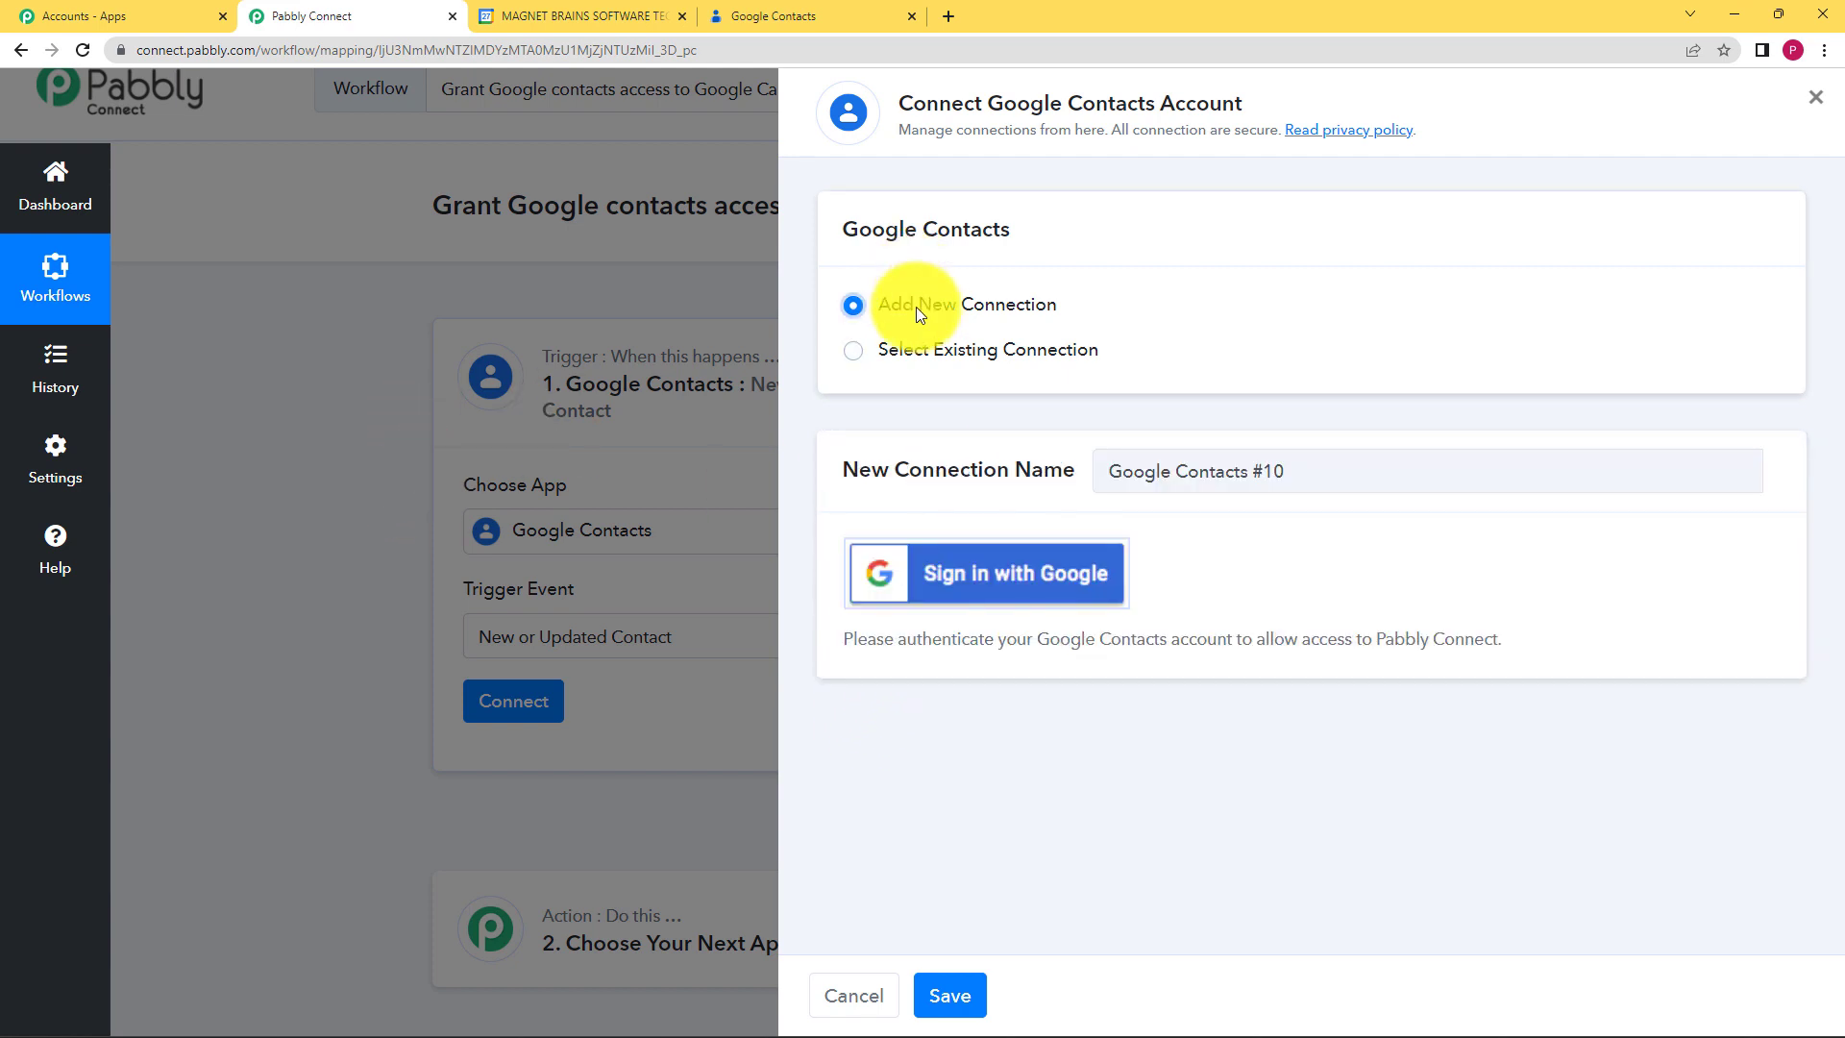
pyautogui.click(1001, 573)
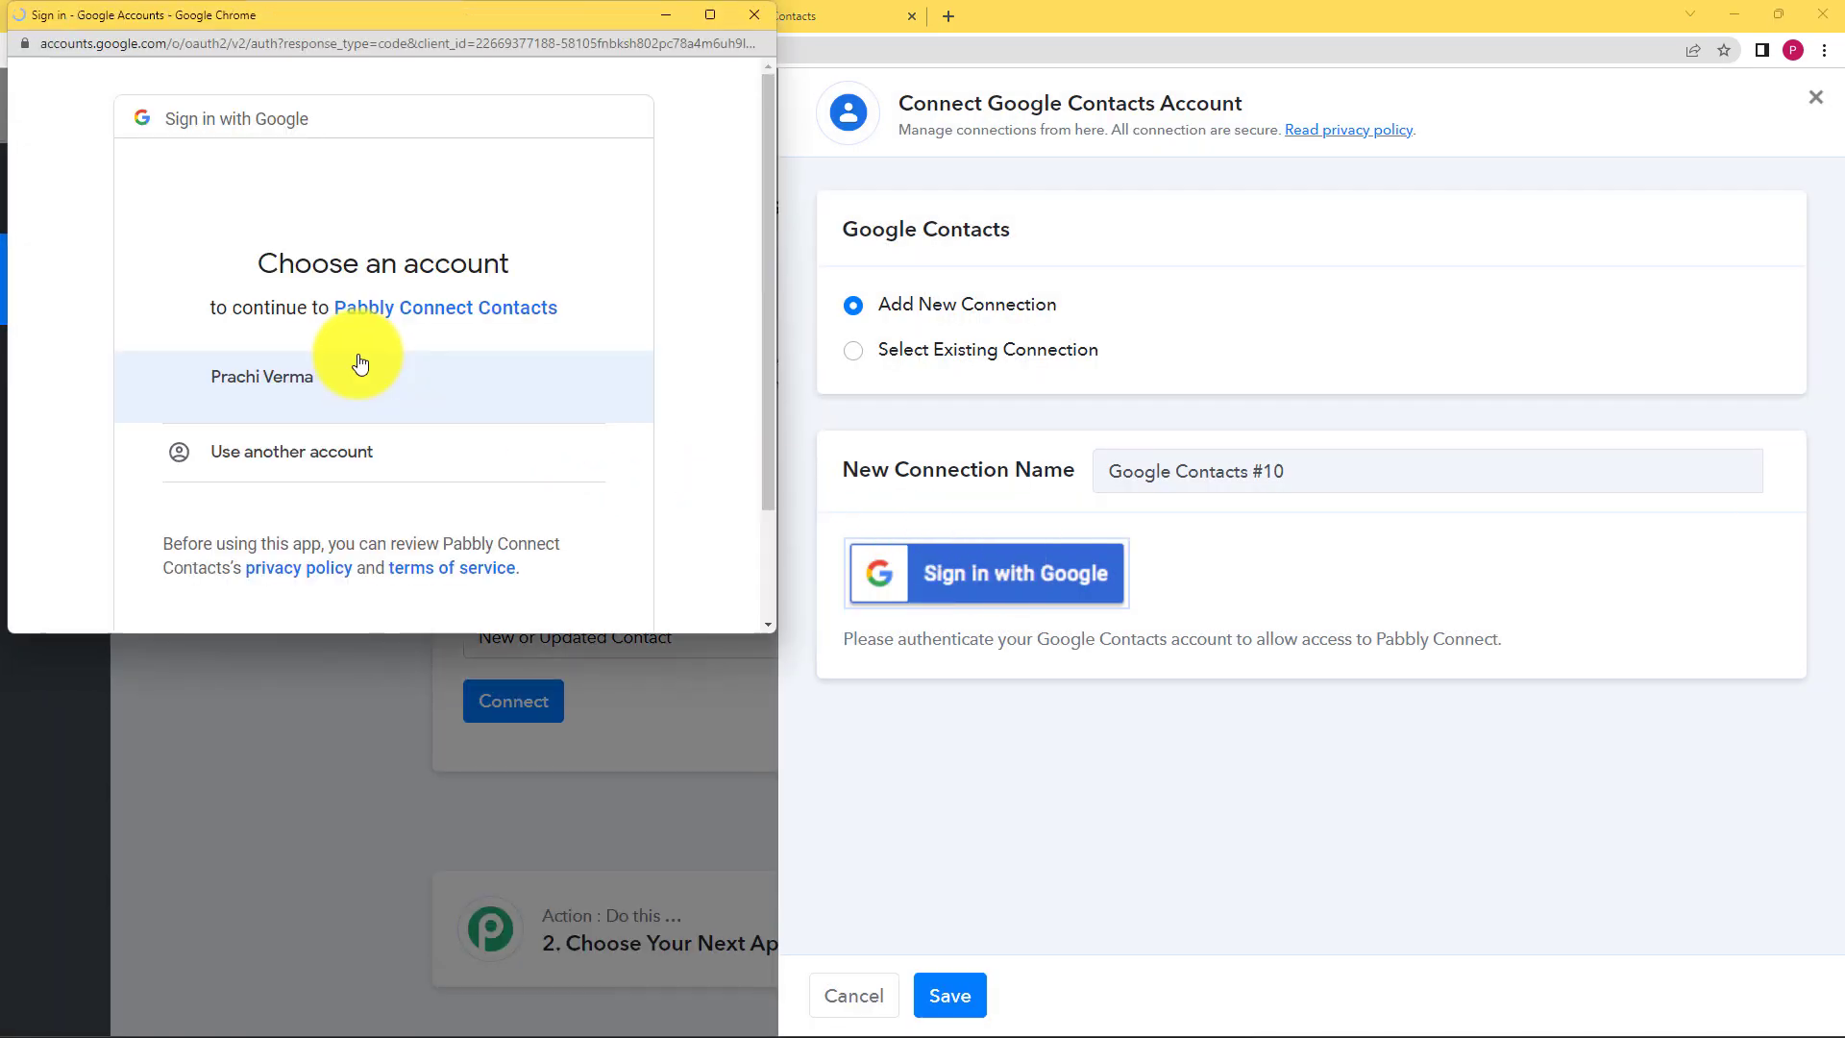
pyautogui.click(353, 377)
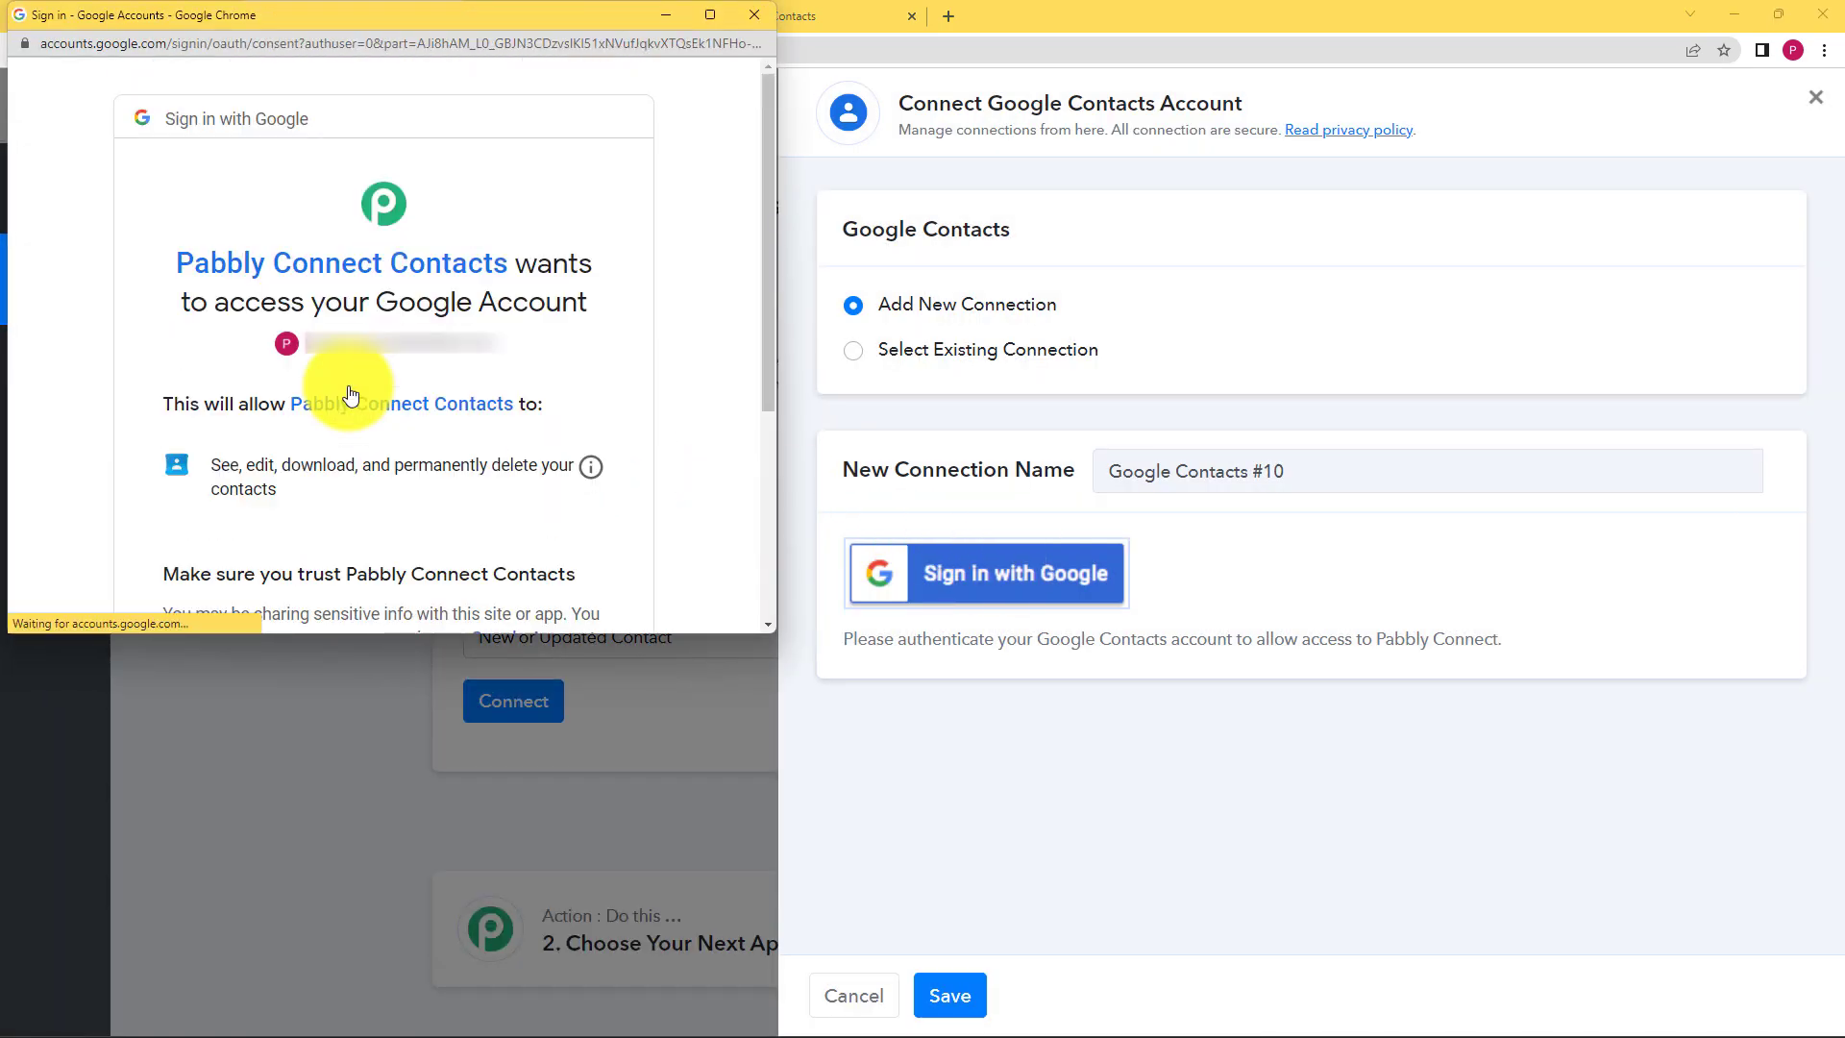
pyautogui.scroll(-4, 385, 390)
pyautogui.click(510, 471)
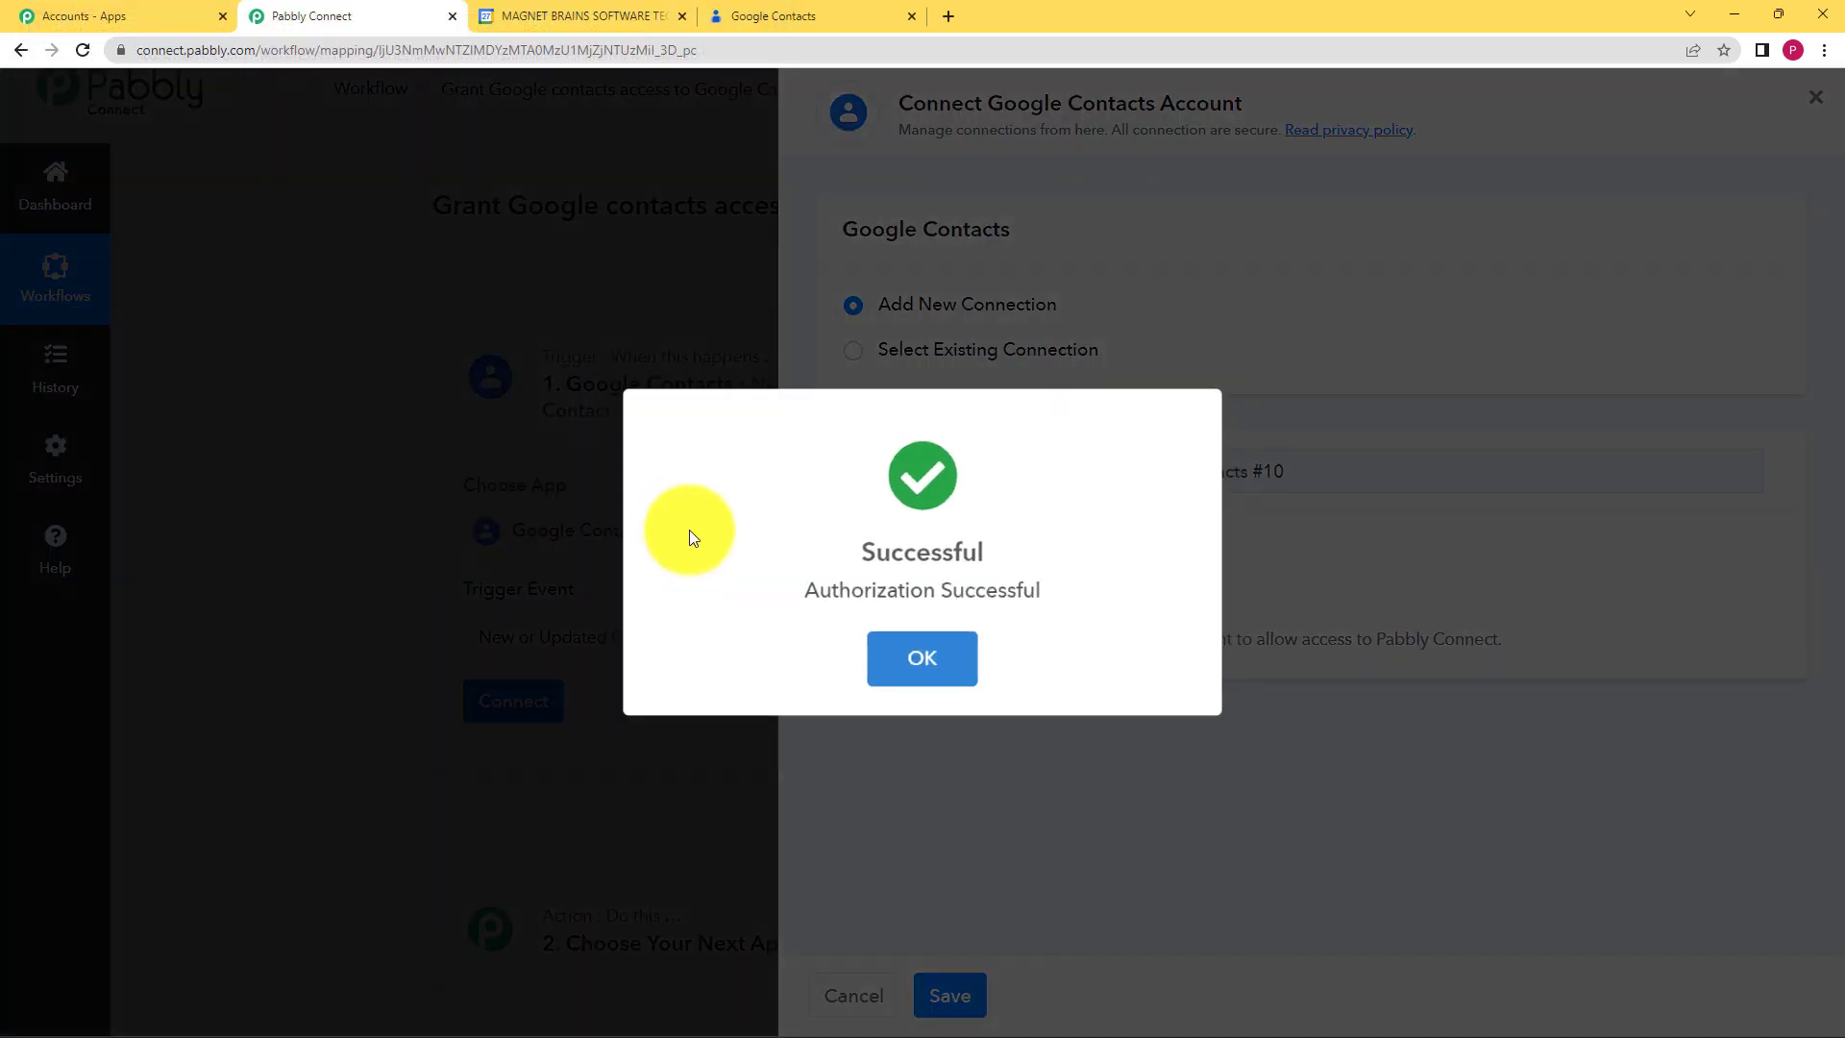
pyautogui.click(952, 659)
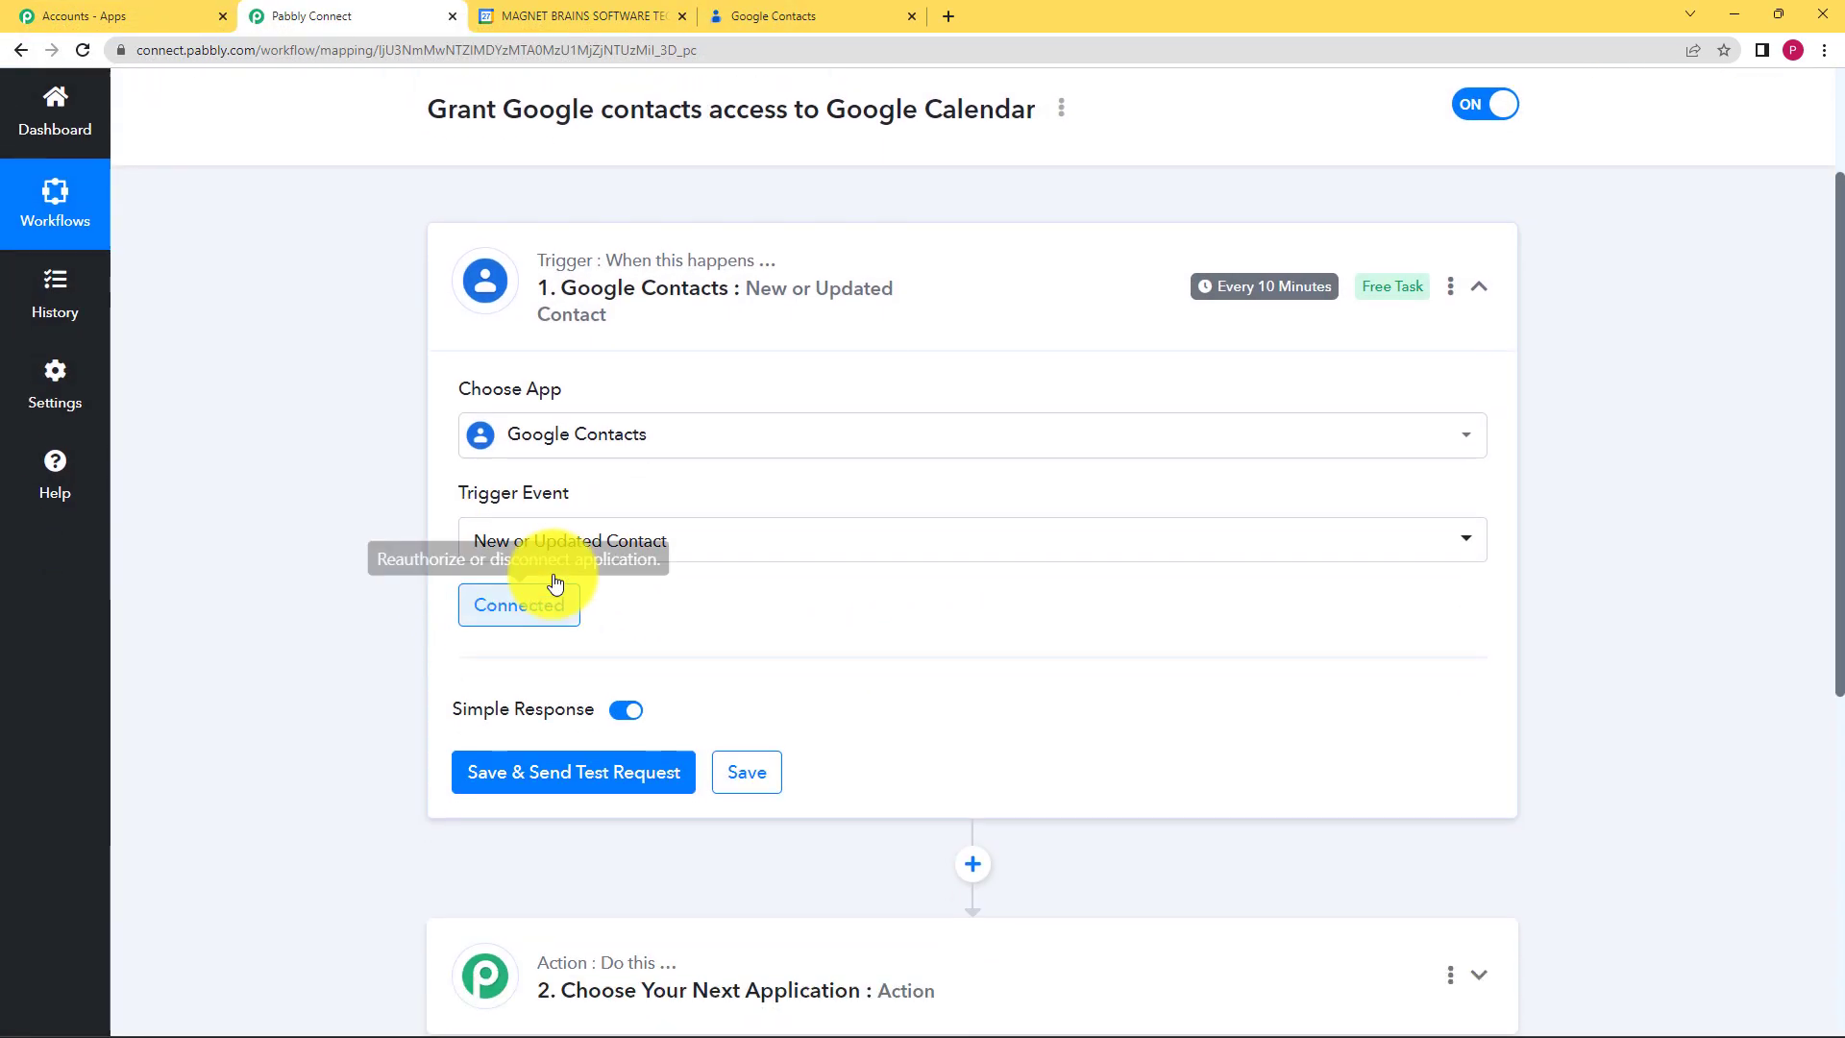
# Step: Save the trigger and send a test request, then bring up Google Contacts
pyautogui.scroll(-1, 390, 658)
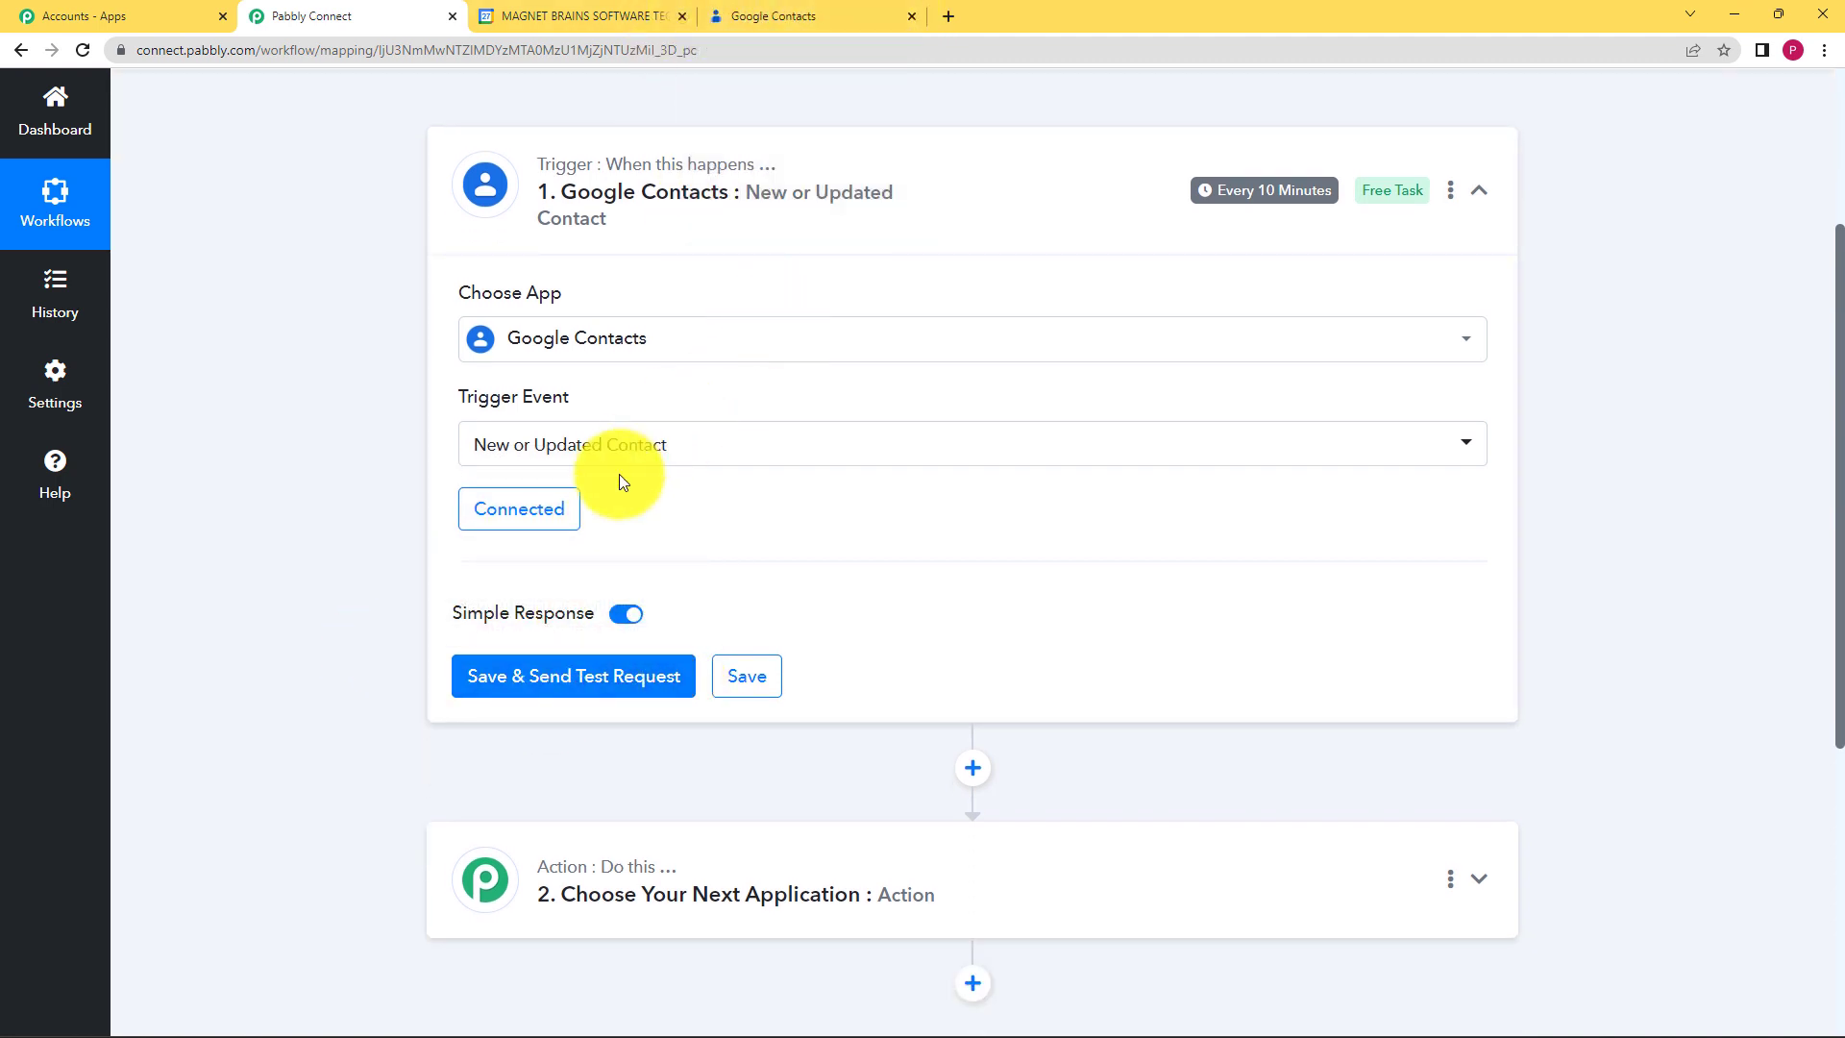
pyautogui.click(603, 690)
pyautogui.click(870, 15)
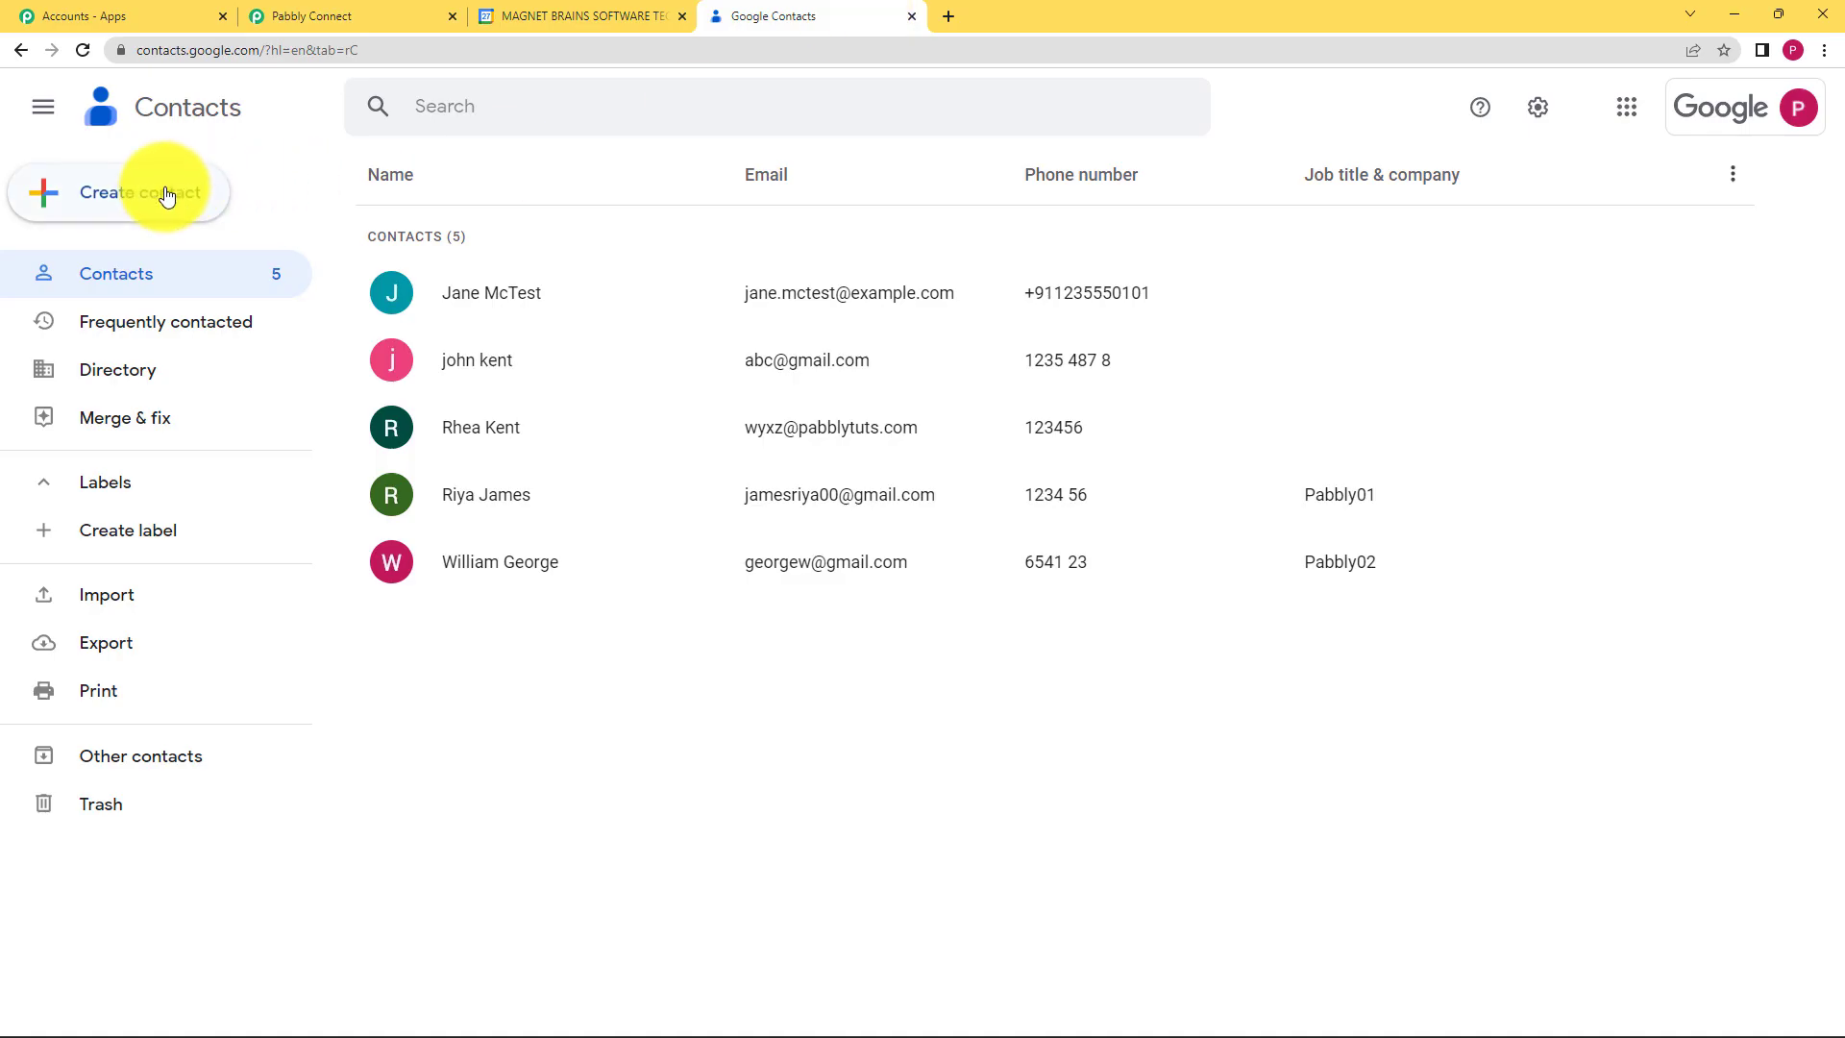
# Step: Start a new contact and enter the name Test User
pyautogui.click(111, 198)
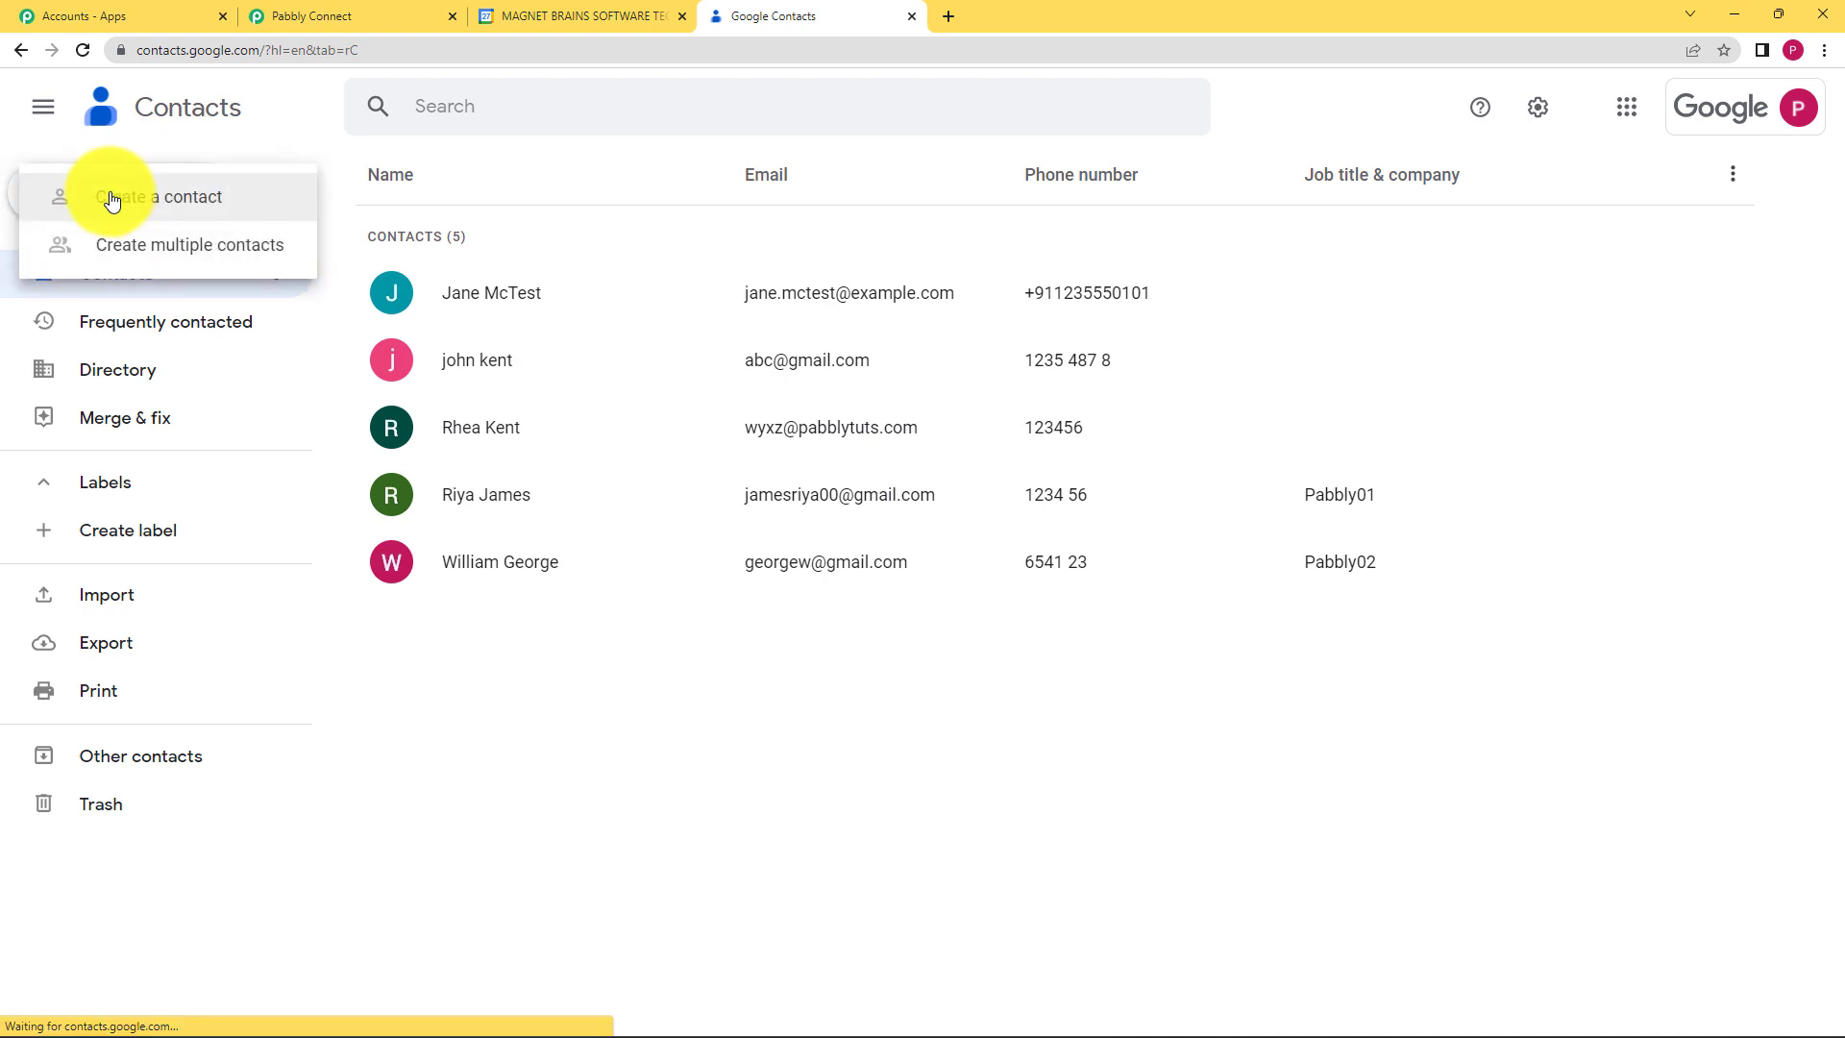
pyautogui.click(188, 204)
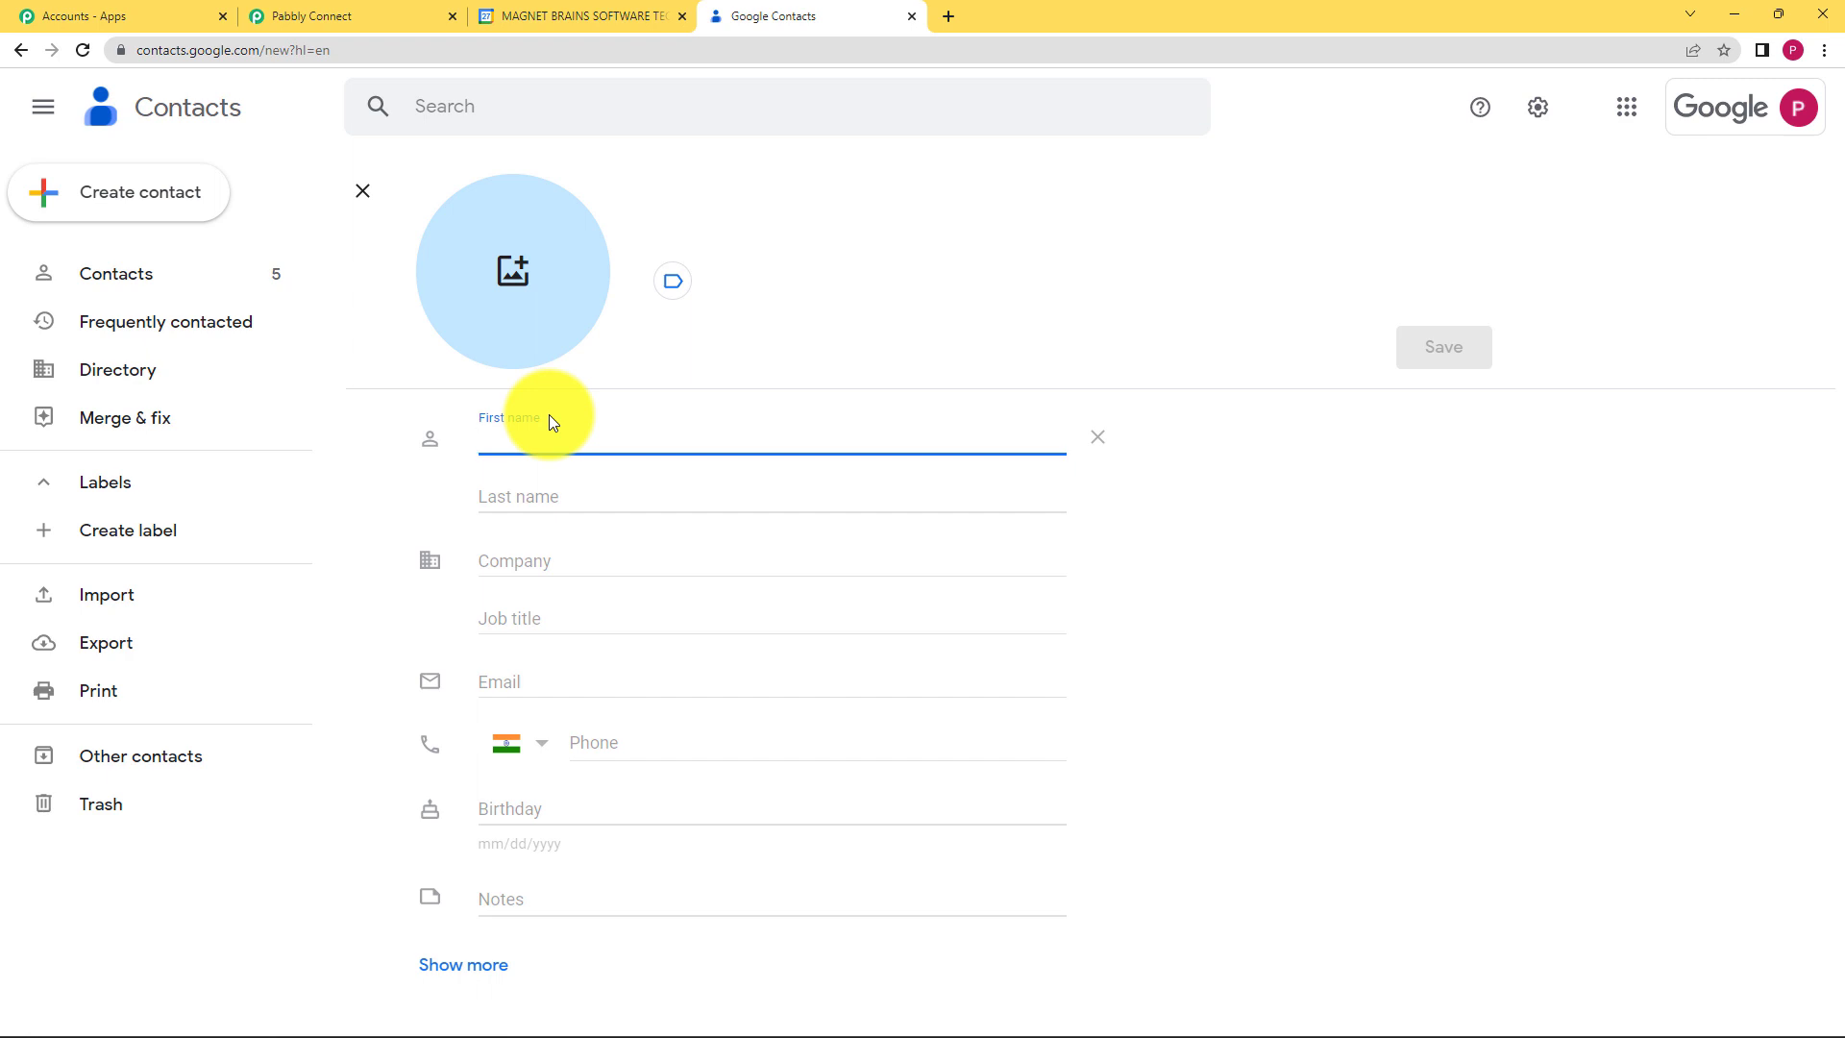
pyautogui.write('Test')
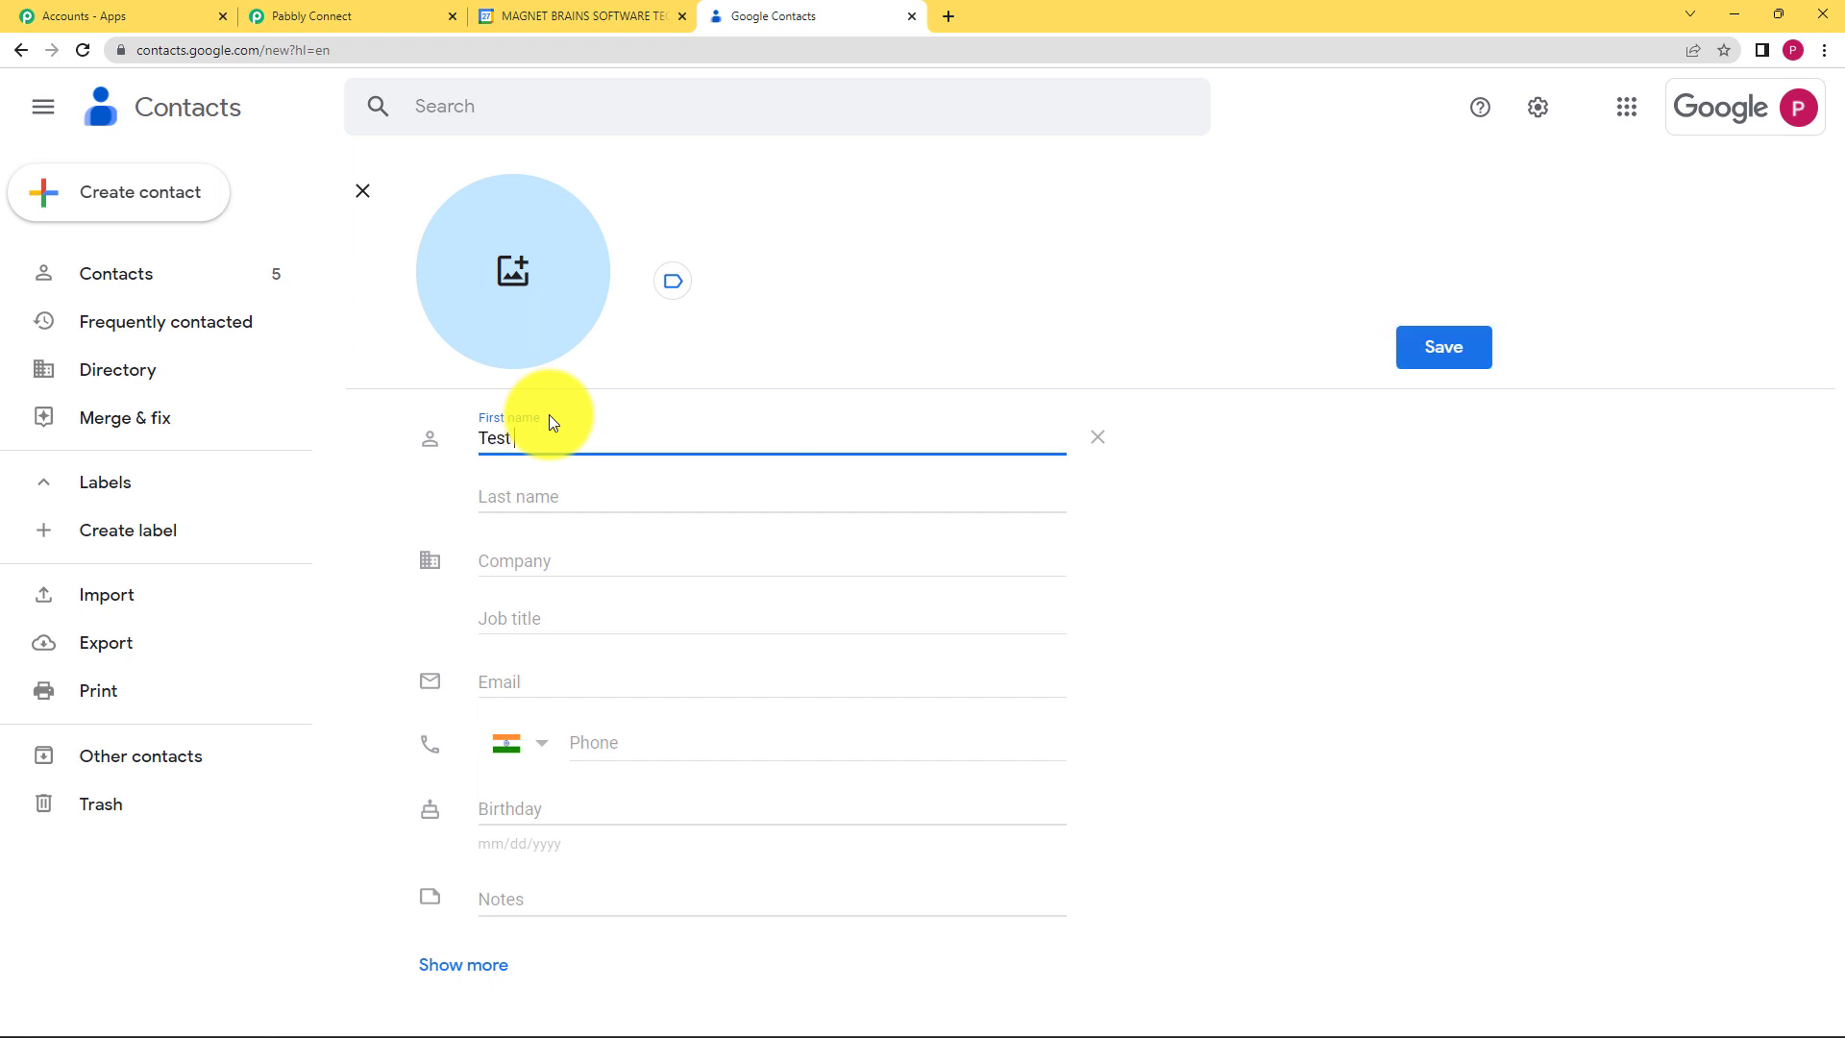
pyautogui.click(583, 505)
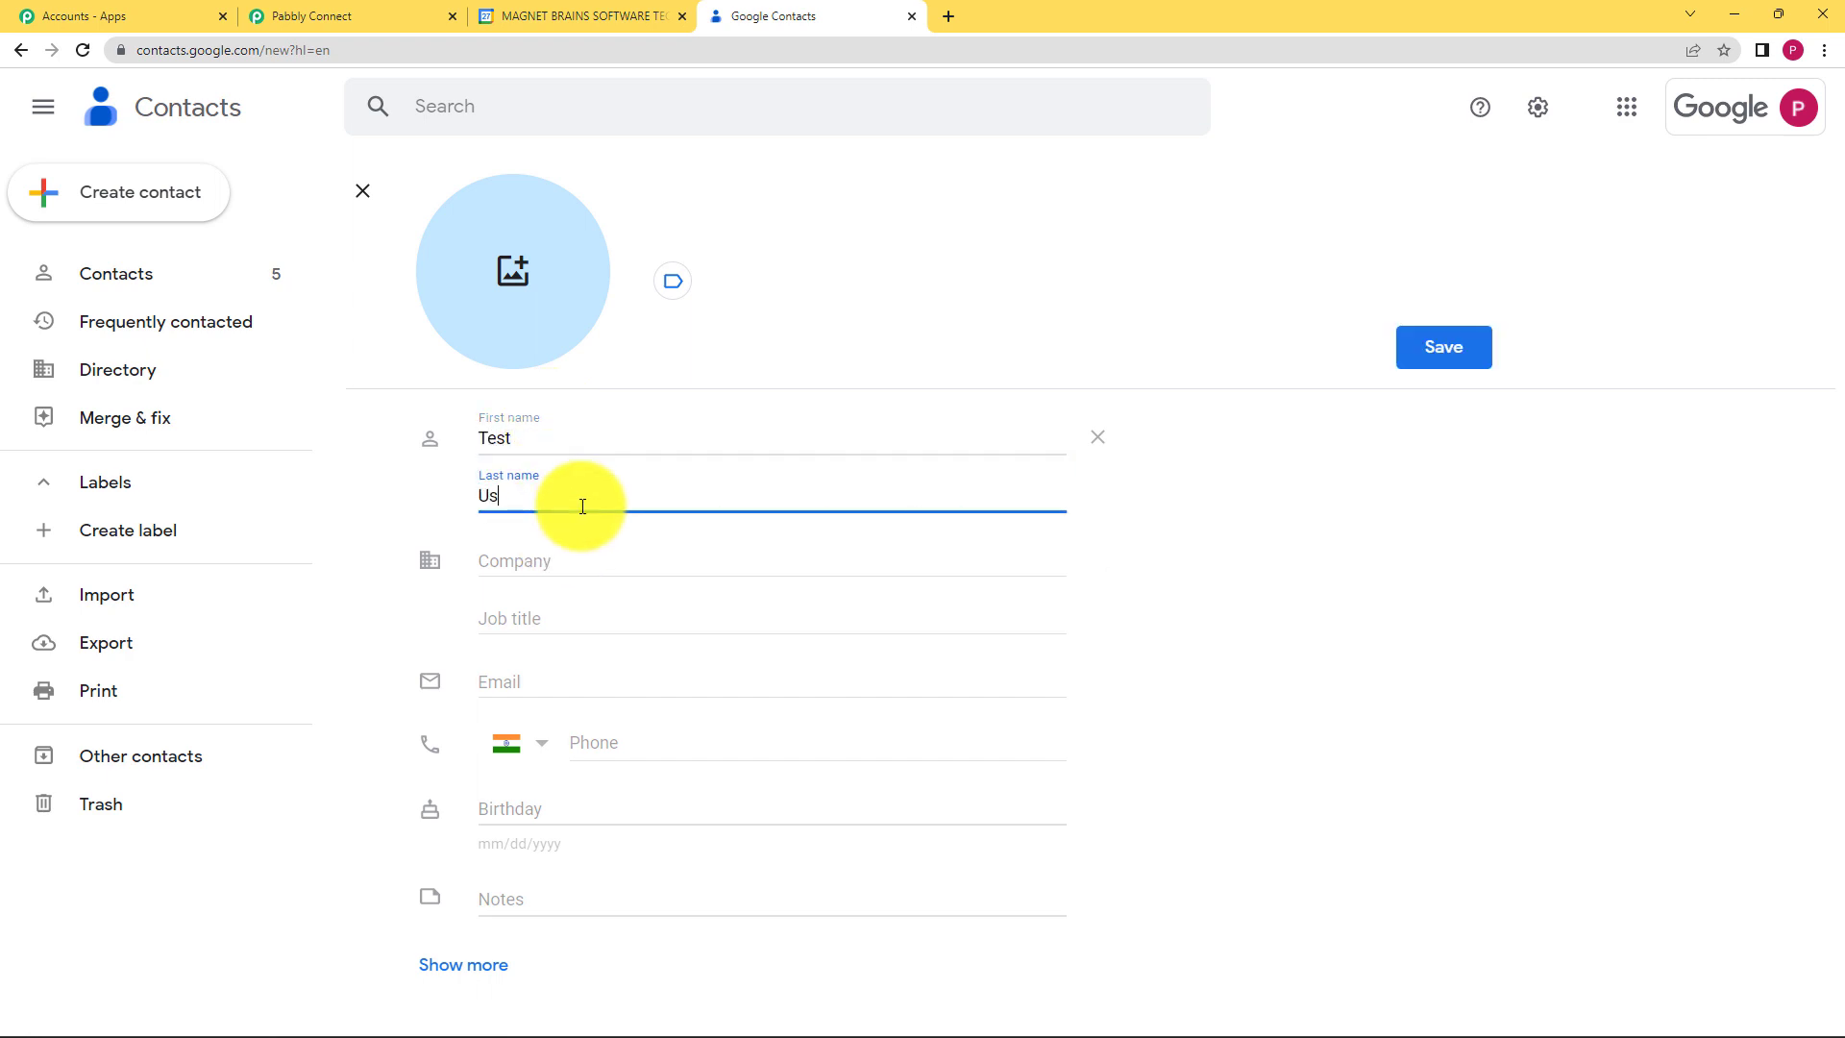
pyautogui.write('User')
# Step: Fill in company Pabbly, the e-mail address, phone number and birthday 05/06/2001
pyautogui.click(591, 553)
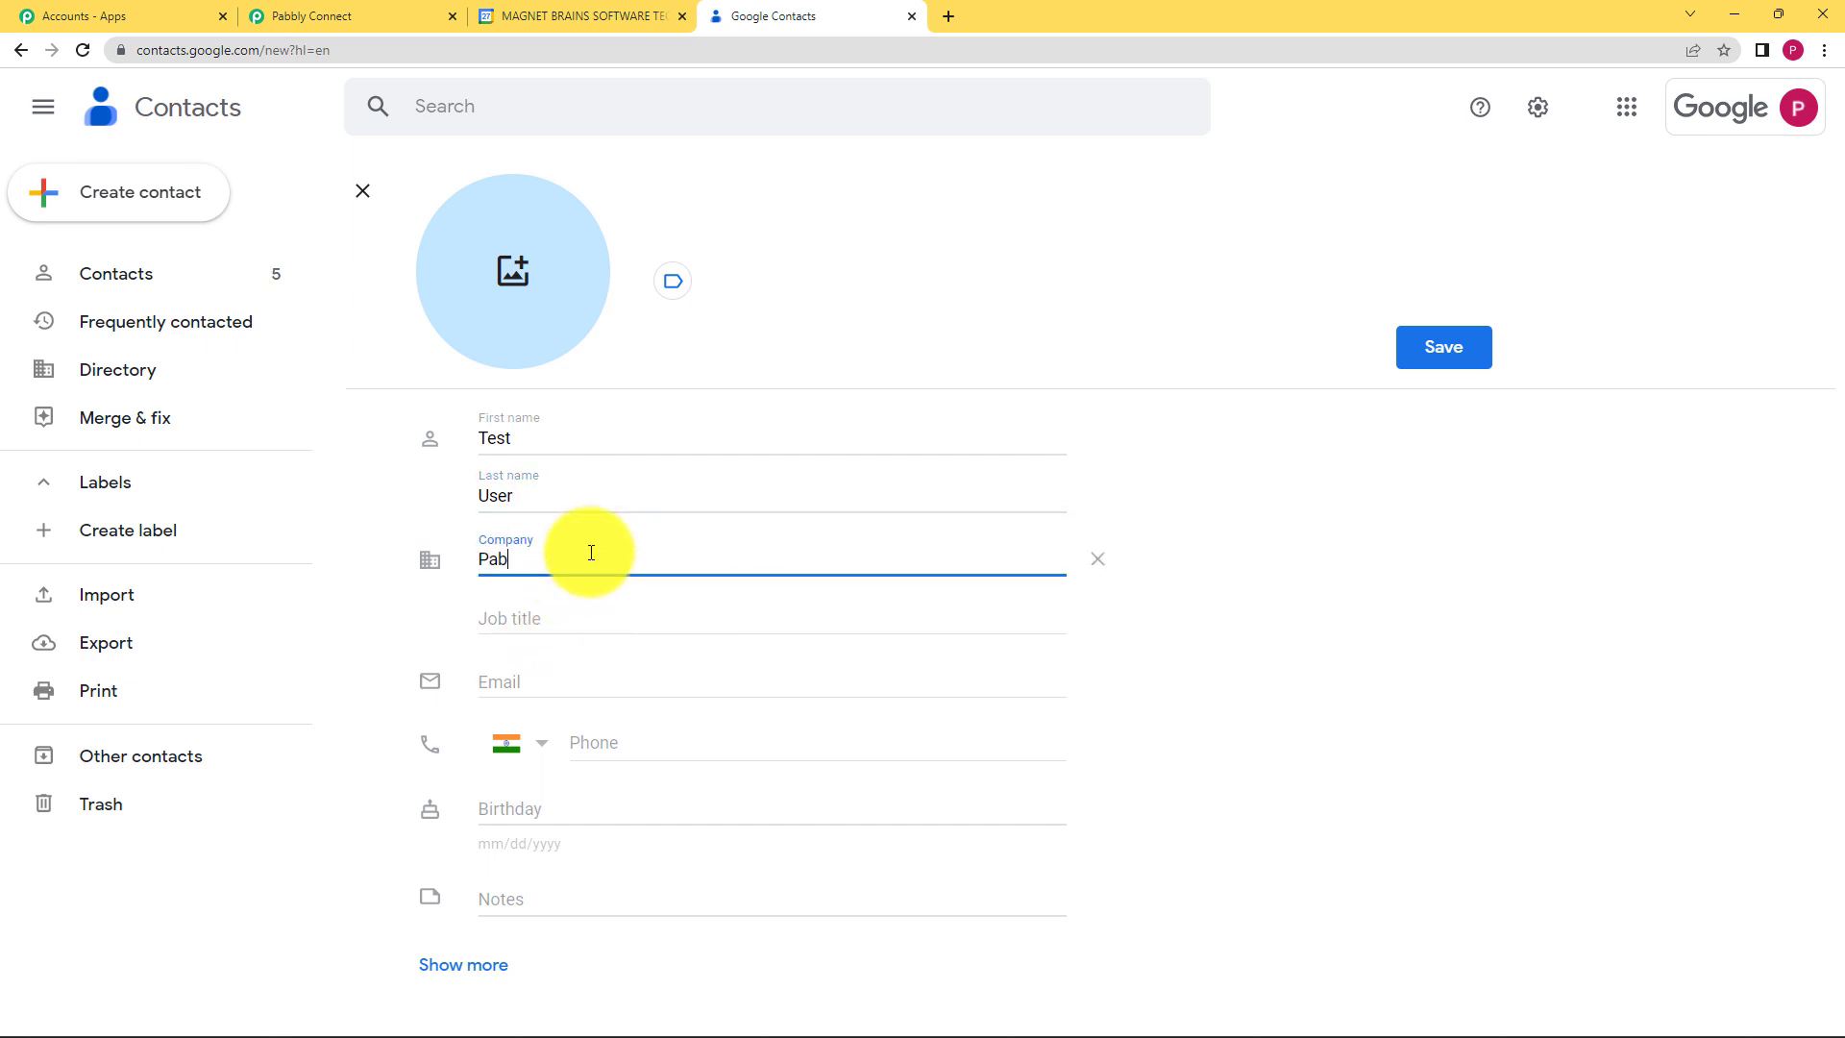
pyautogui.click(600, 672)
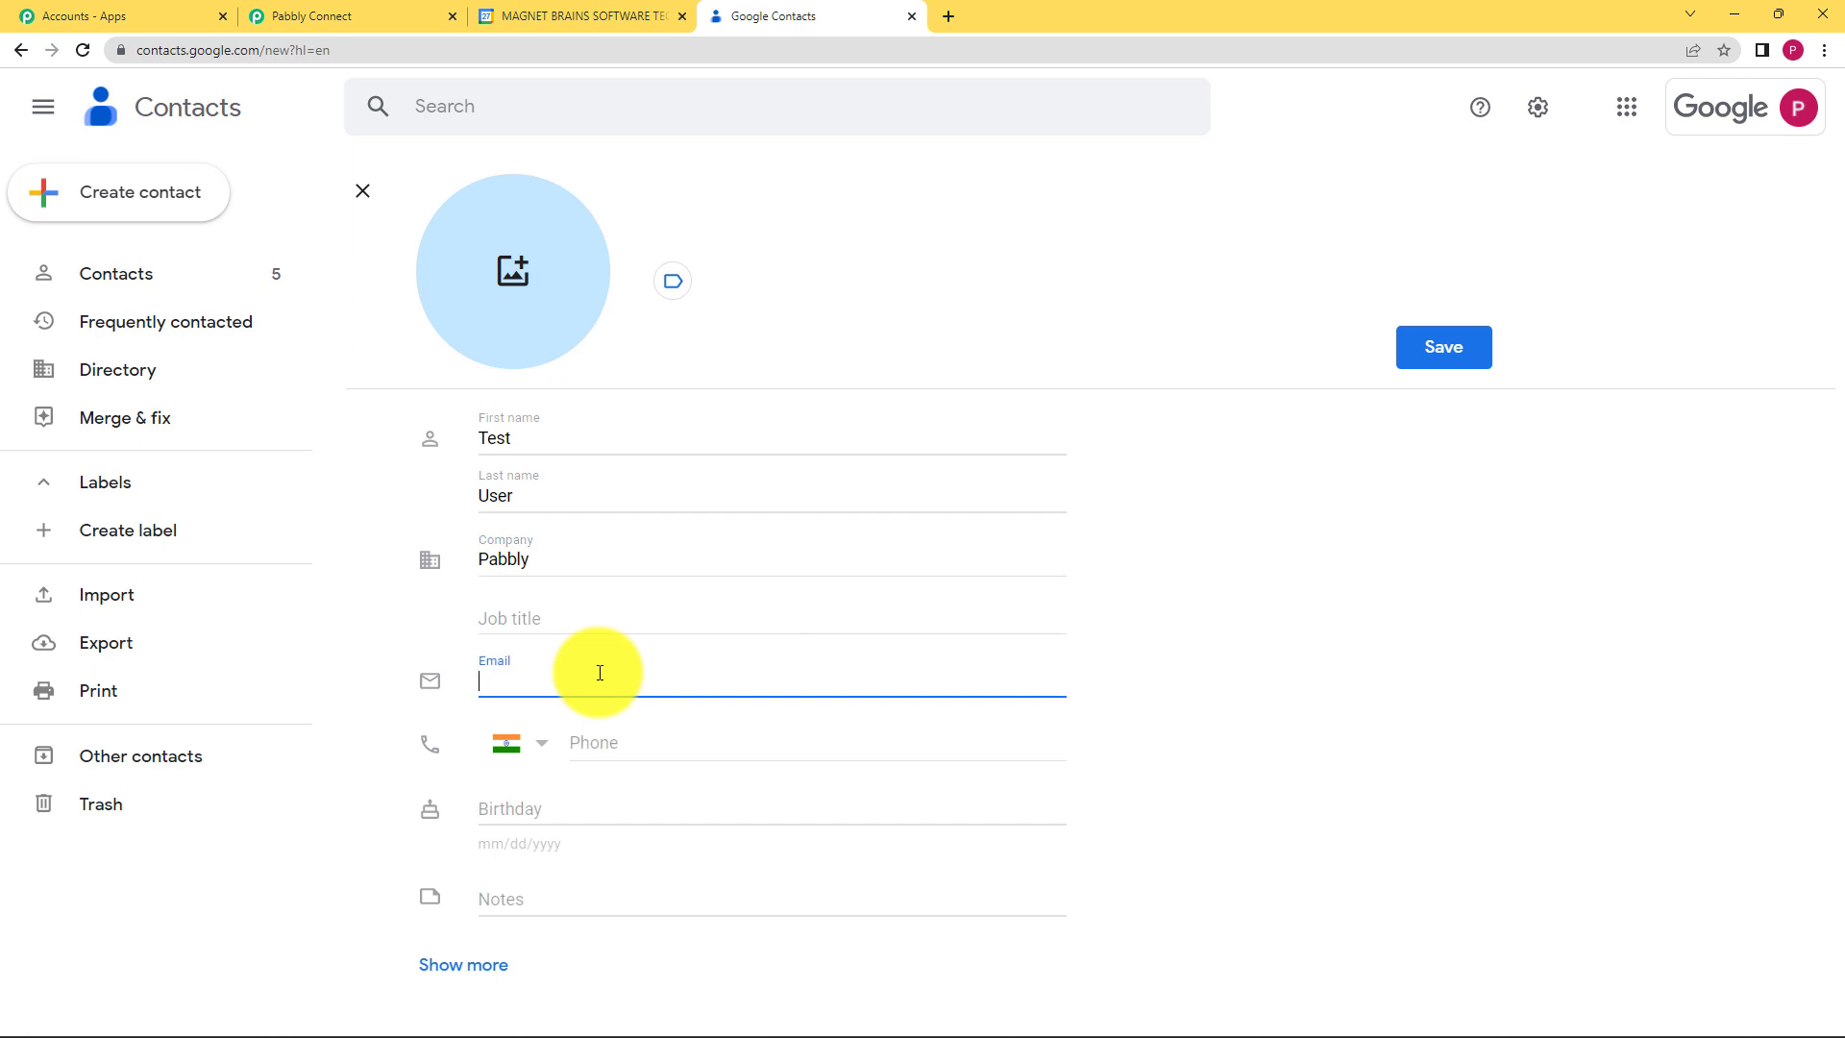
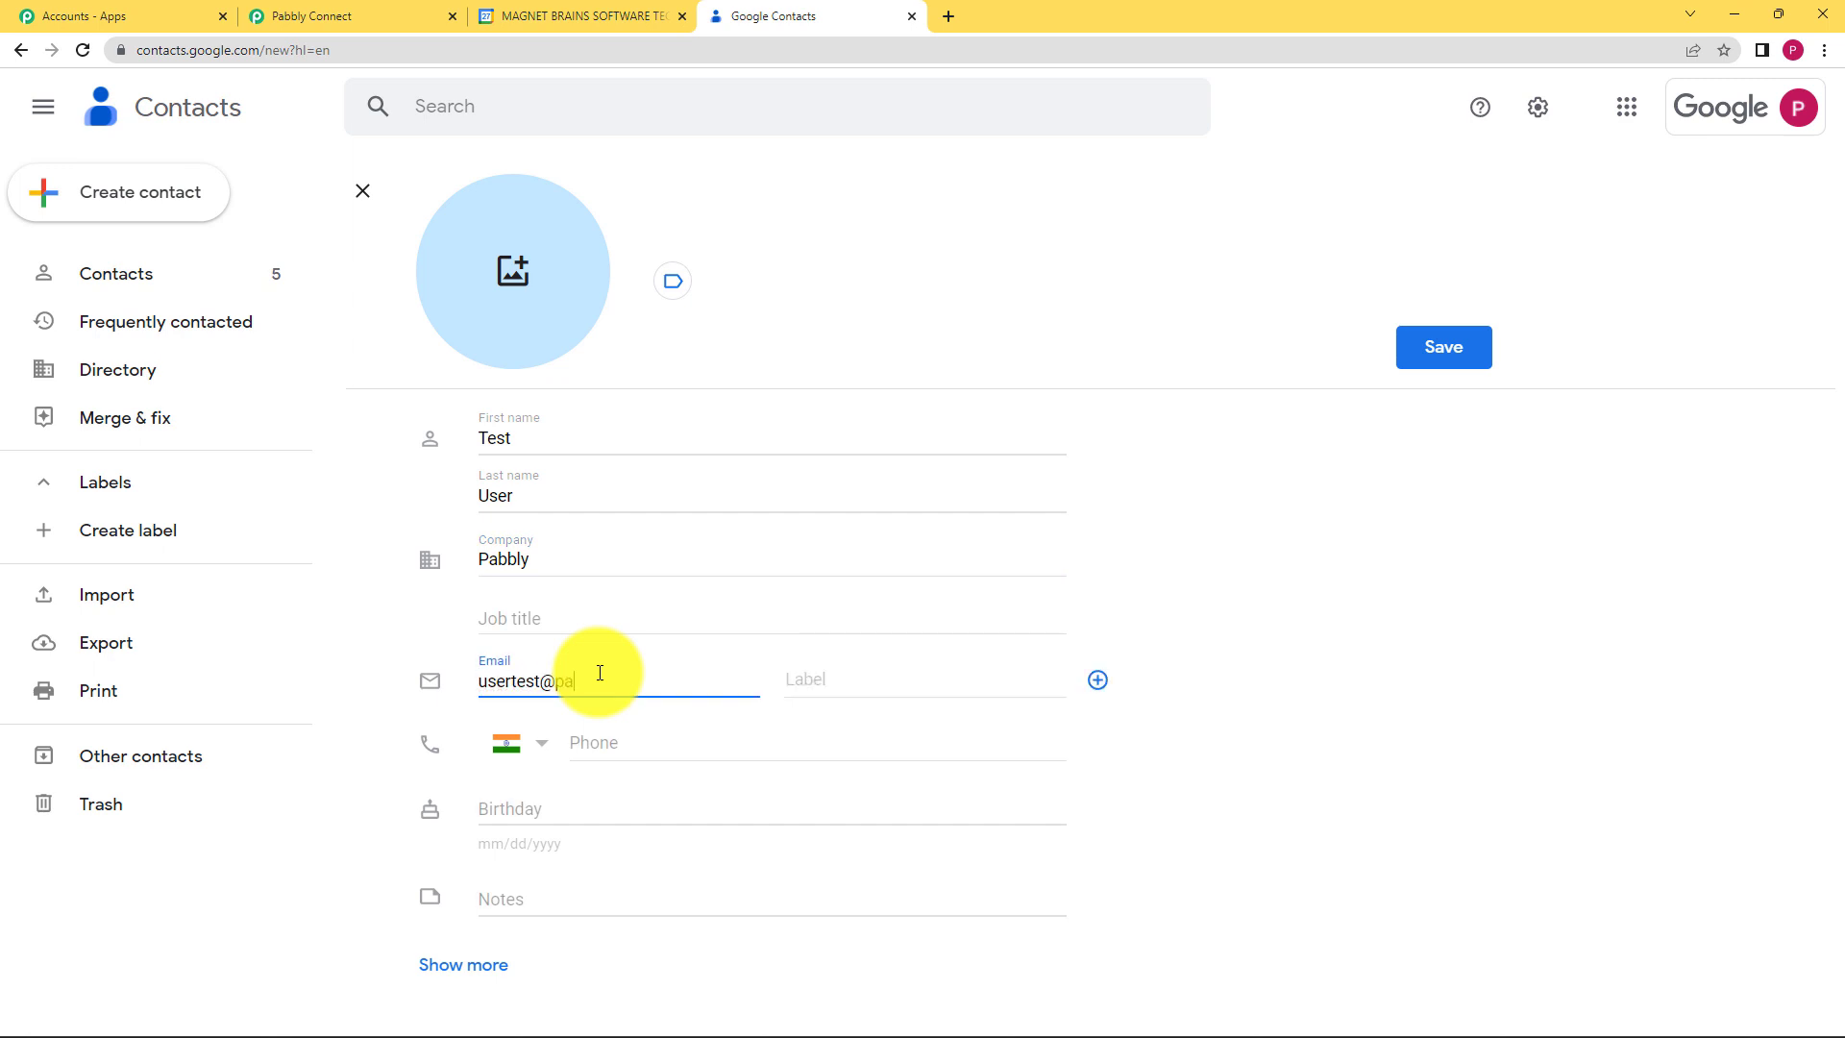
pyautogui.click(655, 748)
pyautogui.write('1236 547 89')
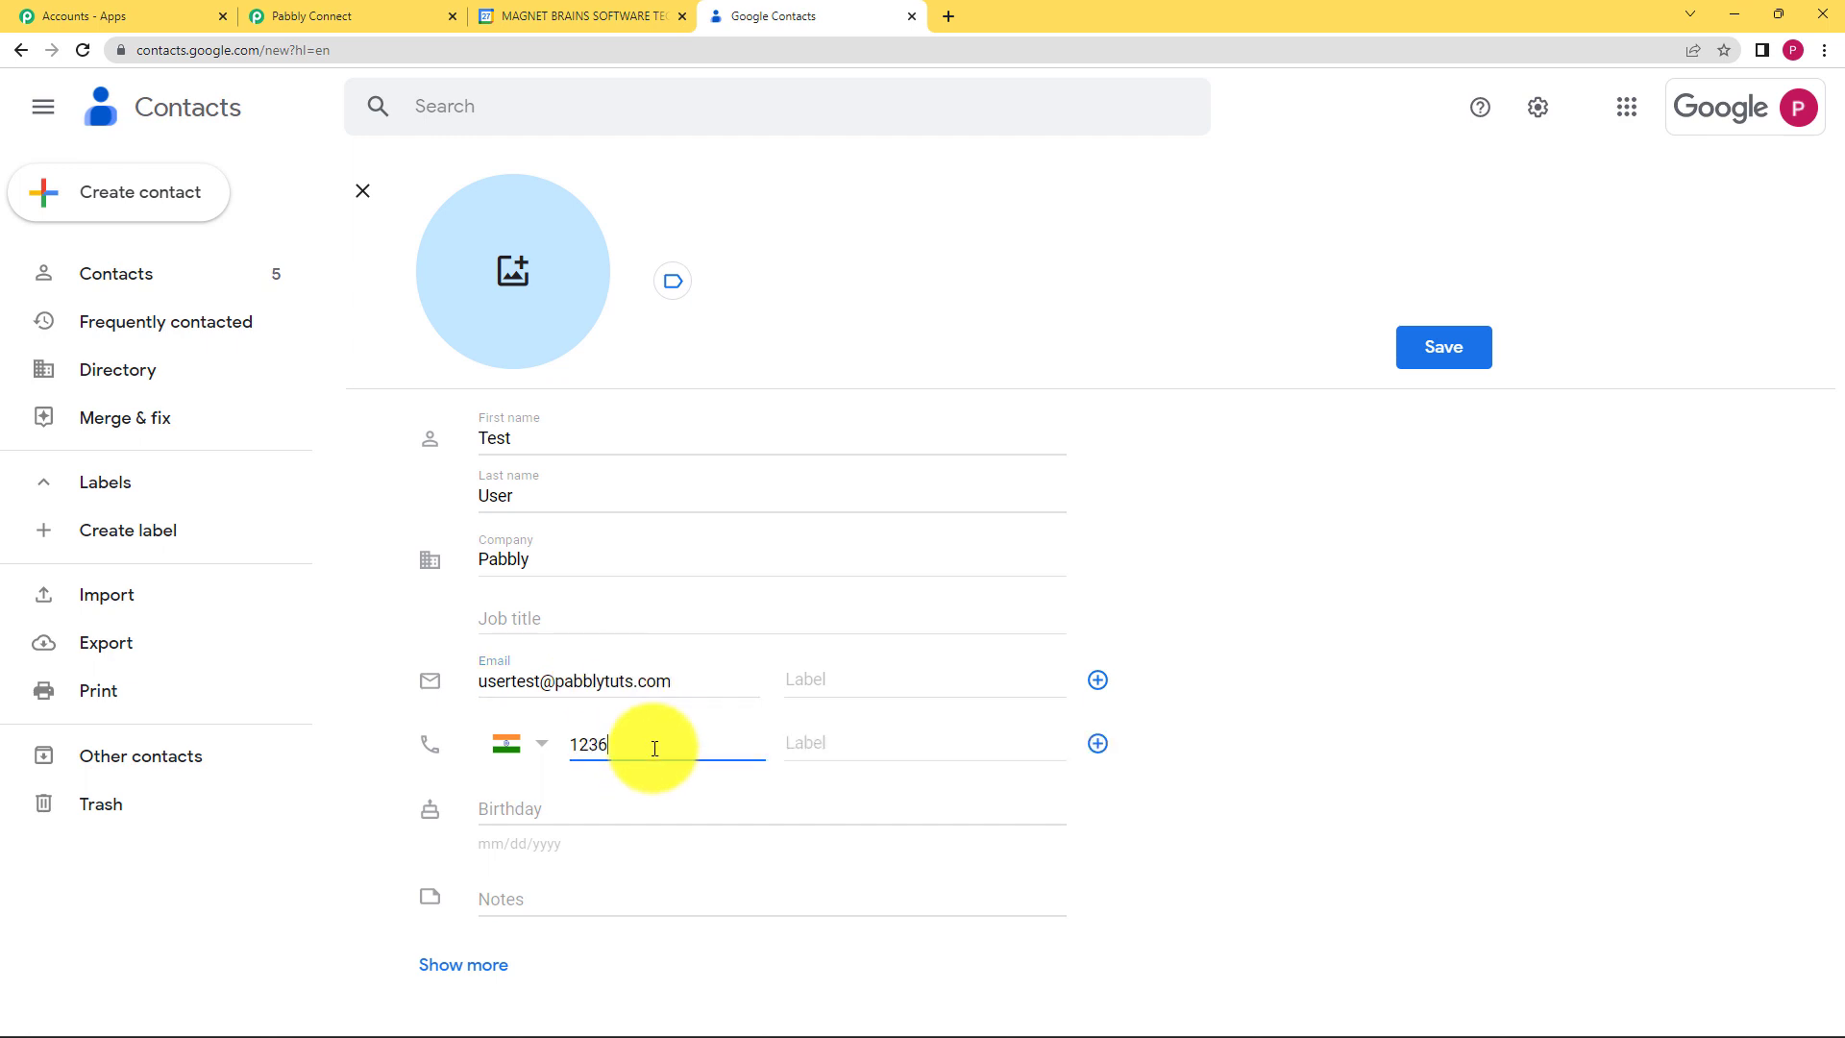
pyautogui.click(659, 808)
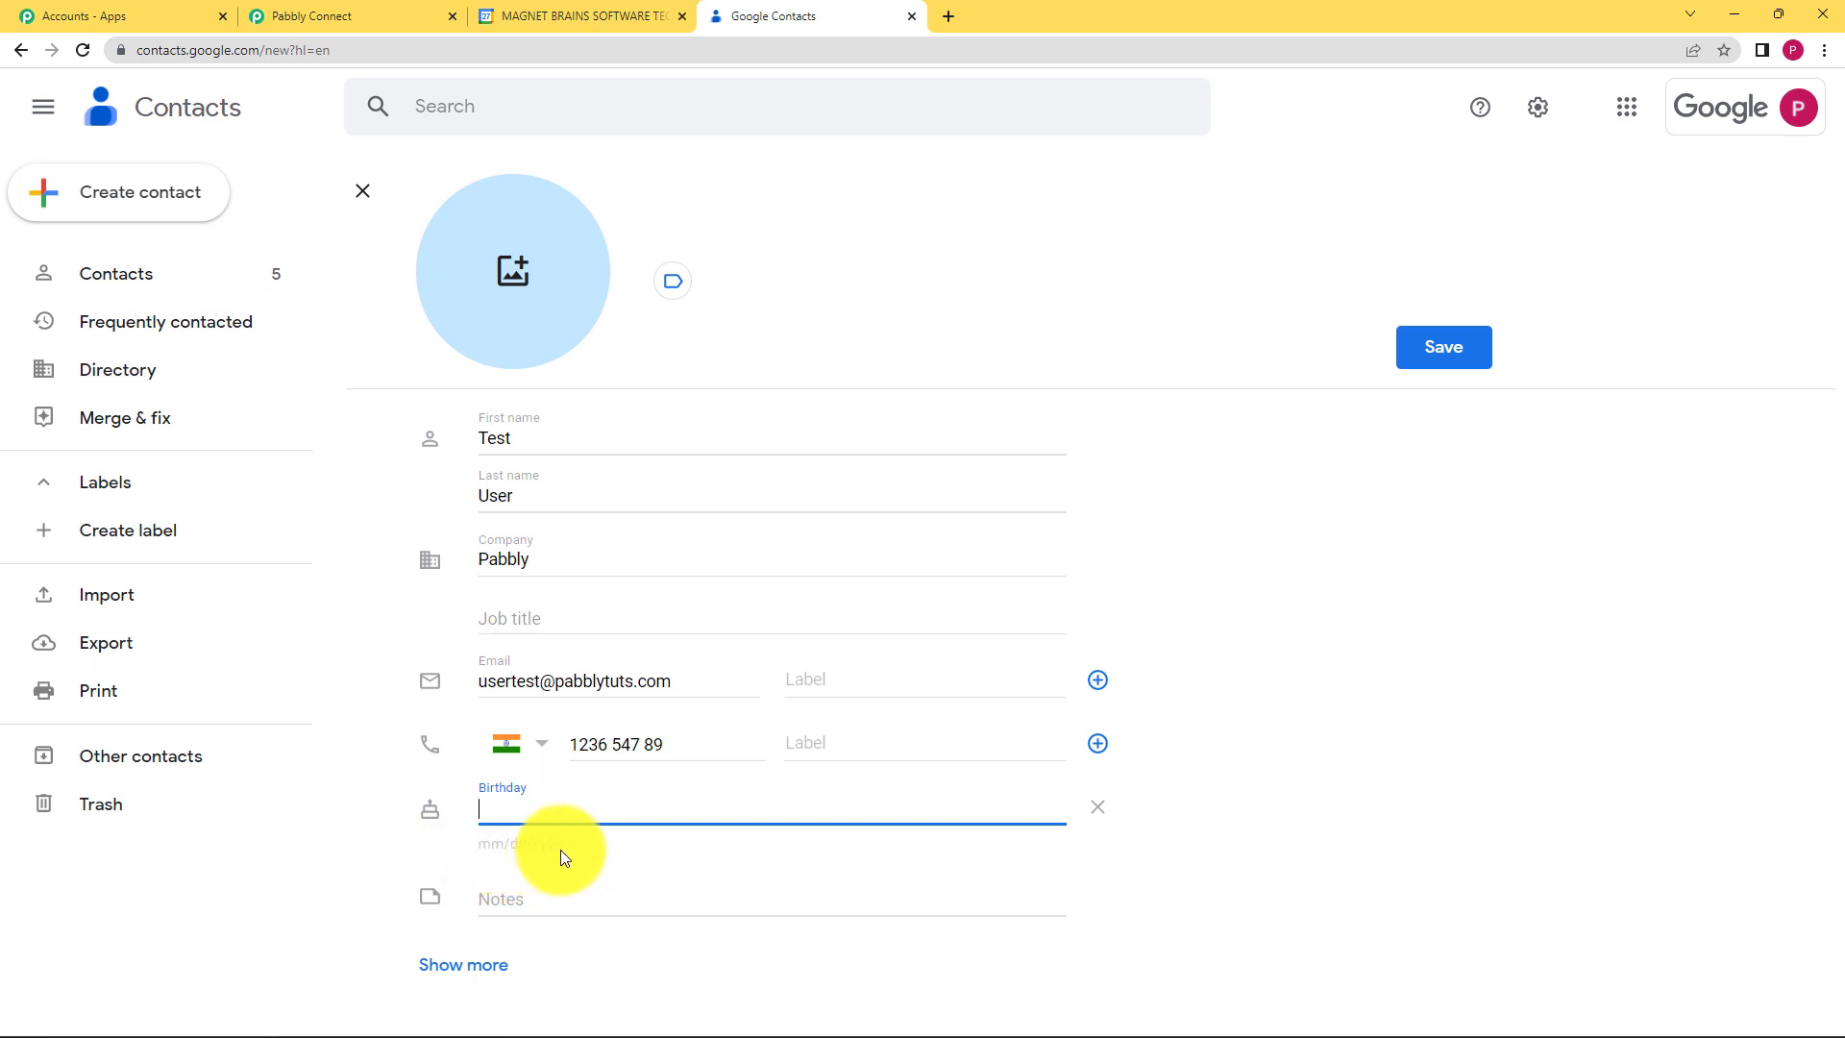
pyautogui.write('05/')
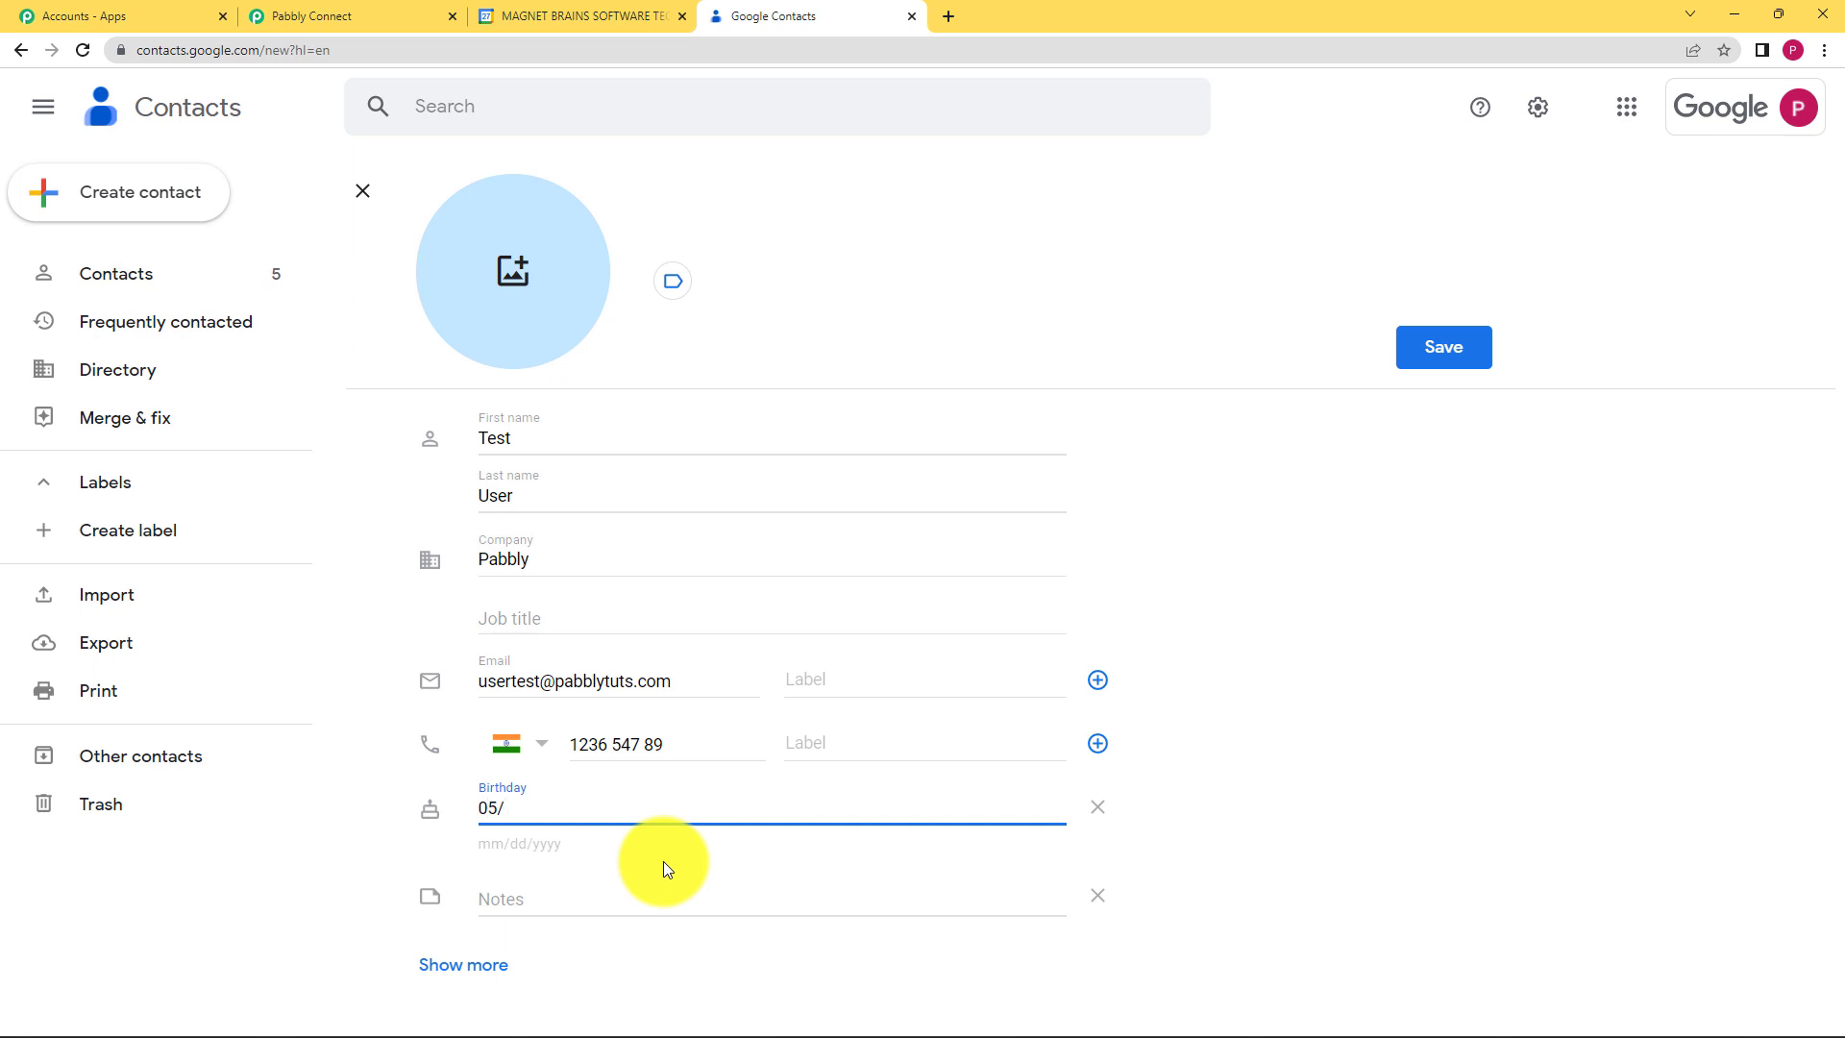
pyautogui.write('06/2001')
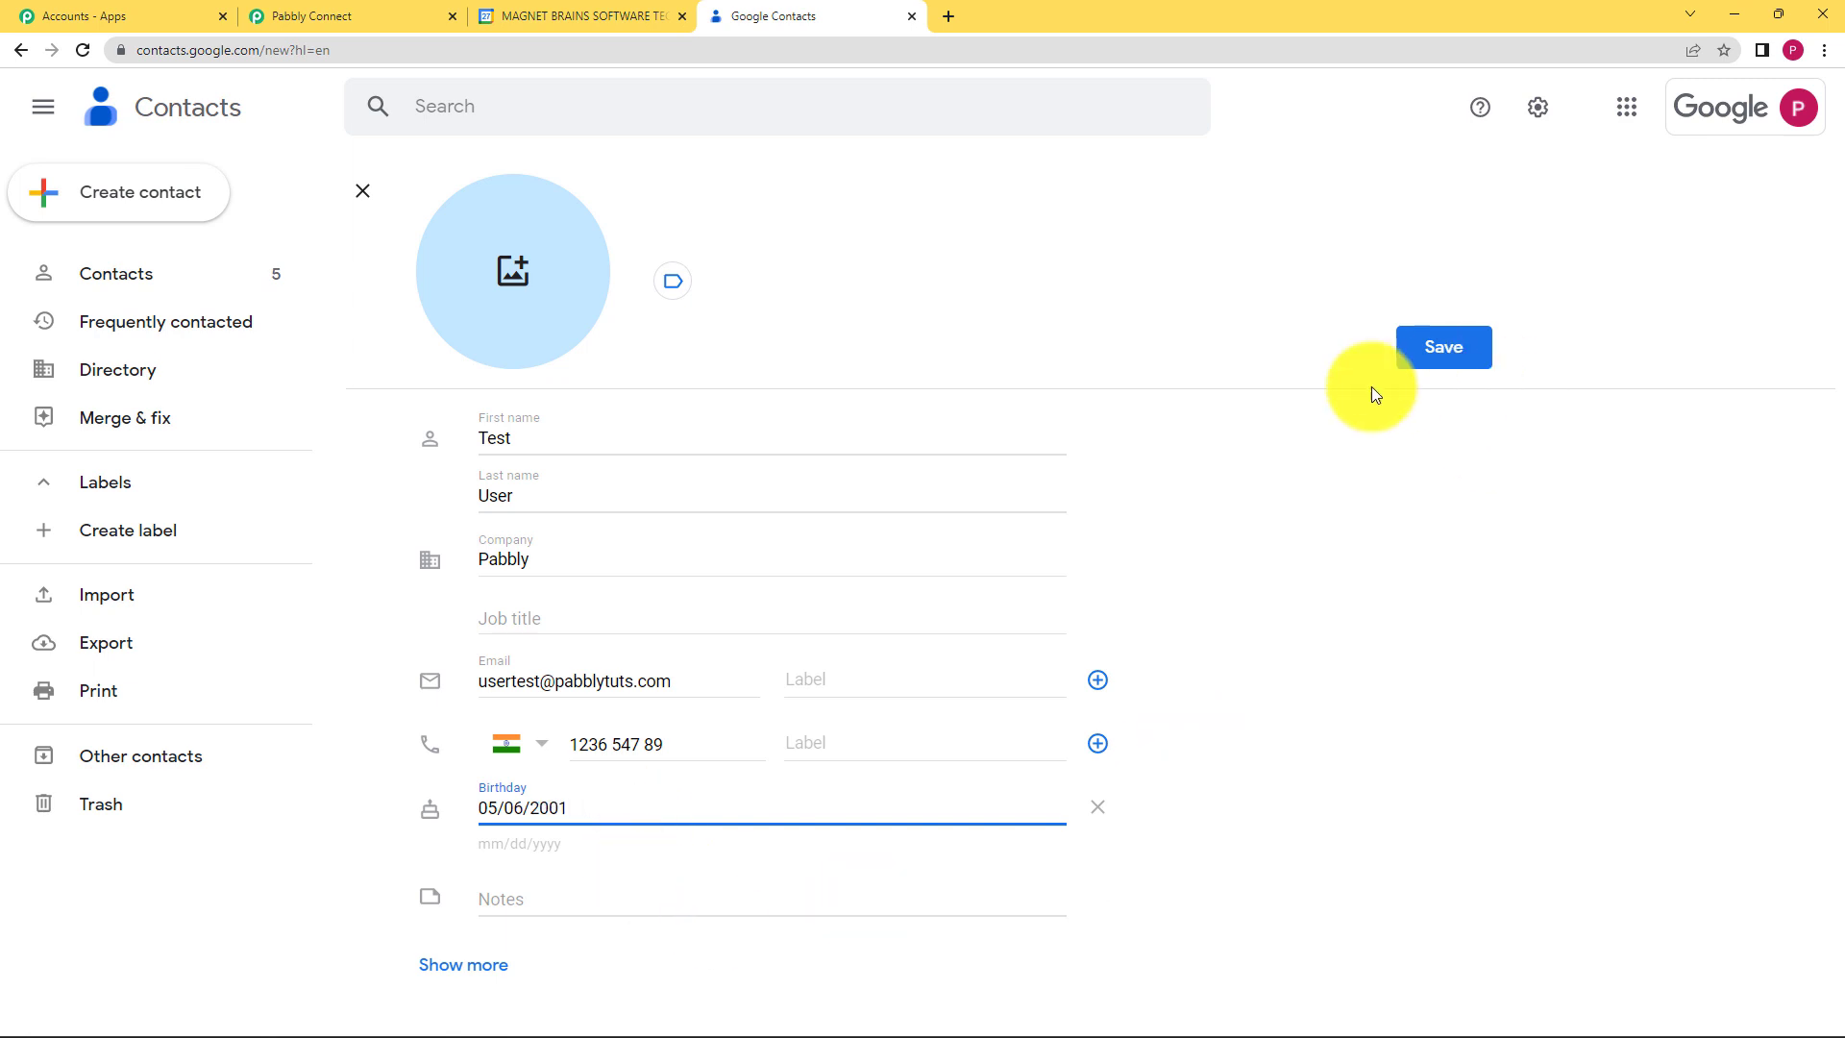
pyautogui.click(1370, 386)
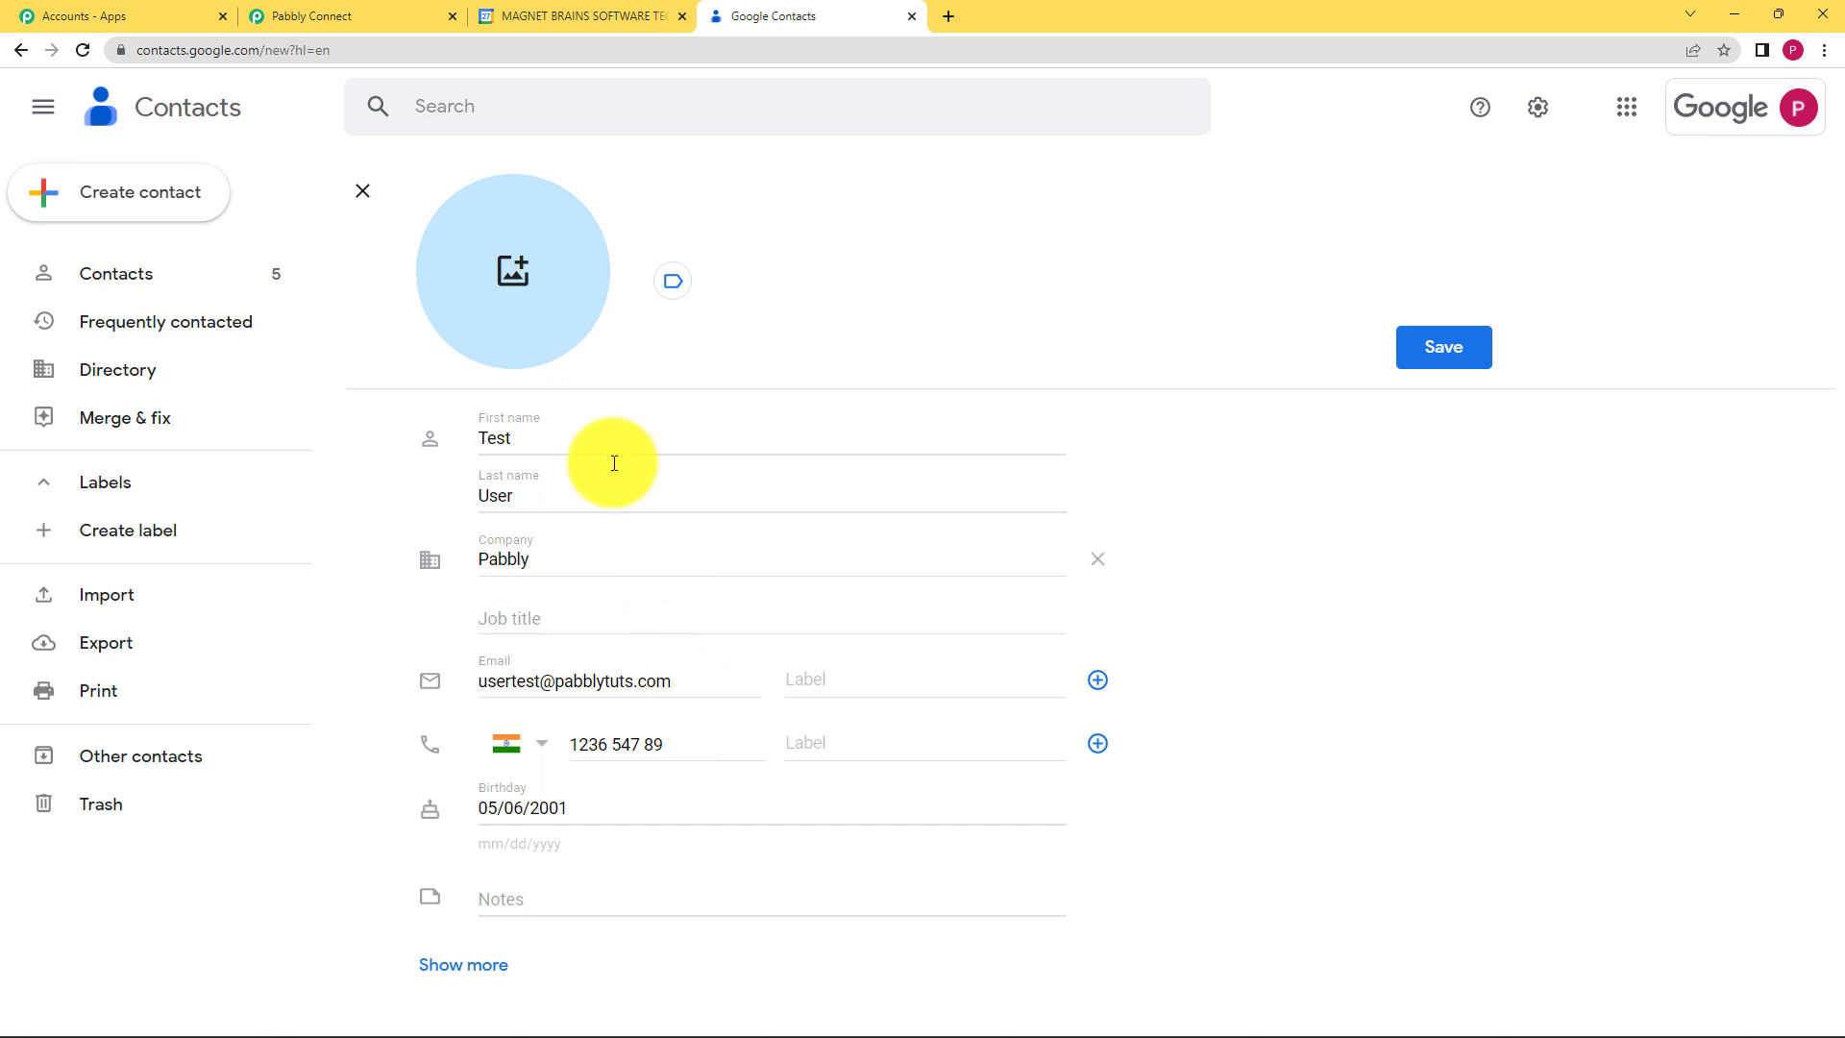
# Step: Save the Test User contact and go back to the Pabbly Connect workflow
pyautogui.click(1422, 348)
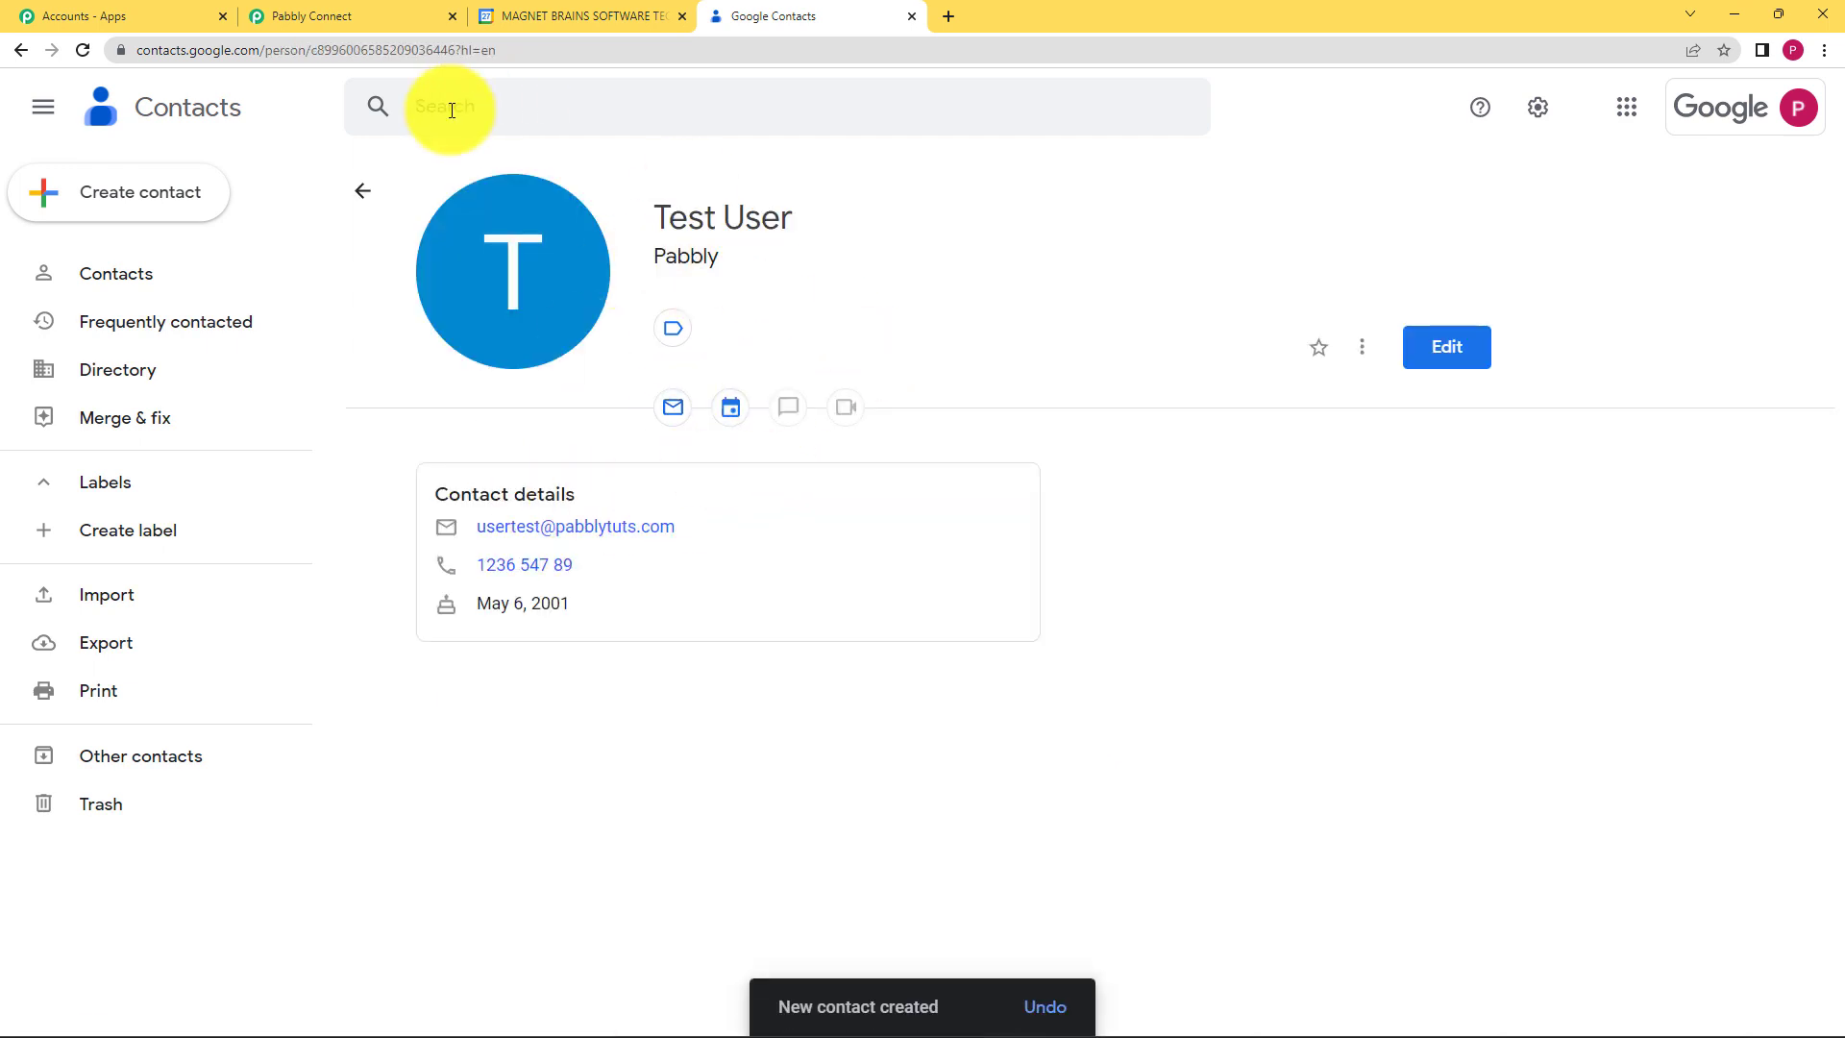
pyautogui.click(356, 10)
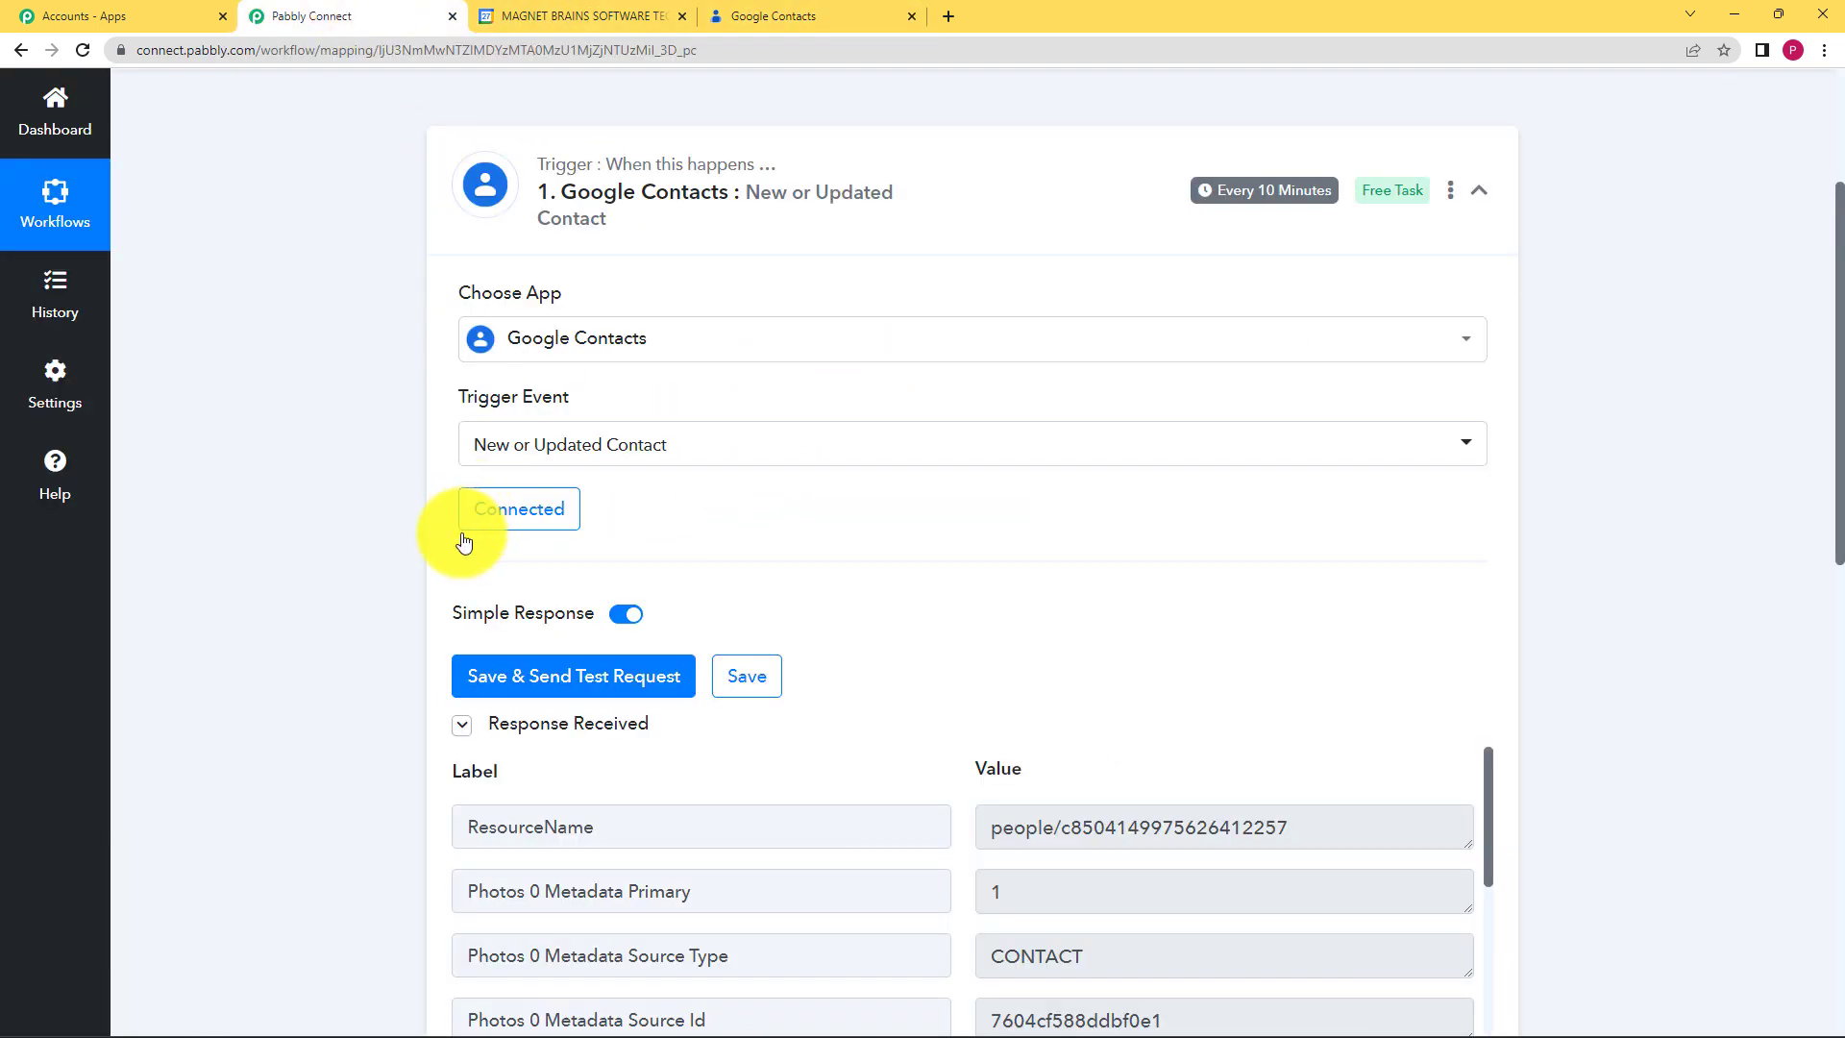
# Step: Fetch the new contact as test data and check its Pabbly organization and Test User name fields
pyautogui.click(567, 684)
pyautogui.scroll(-1, 442, 687)
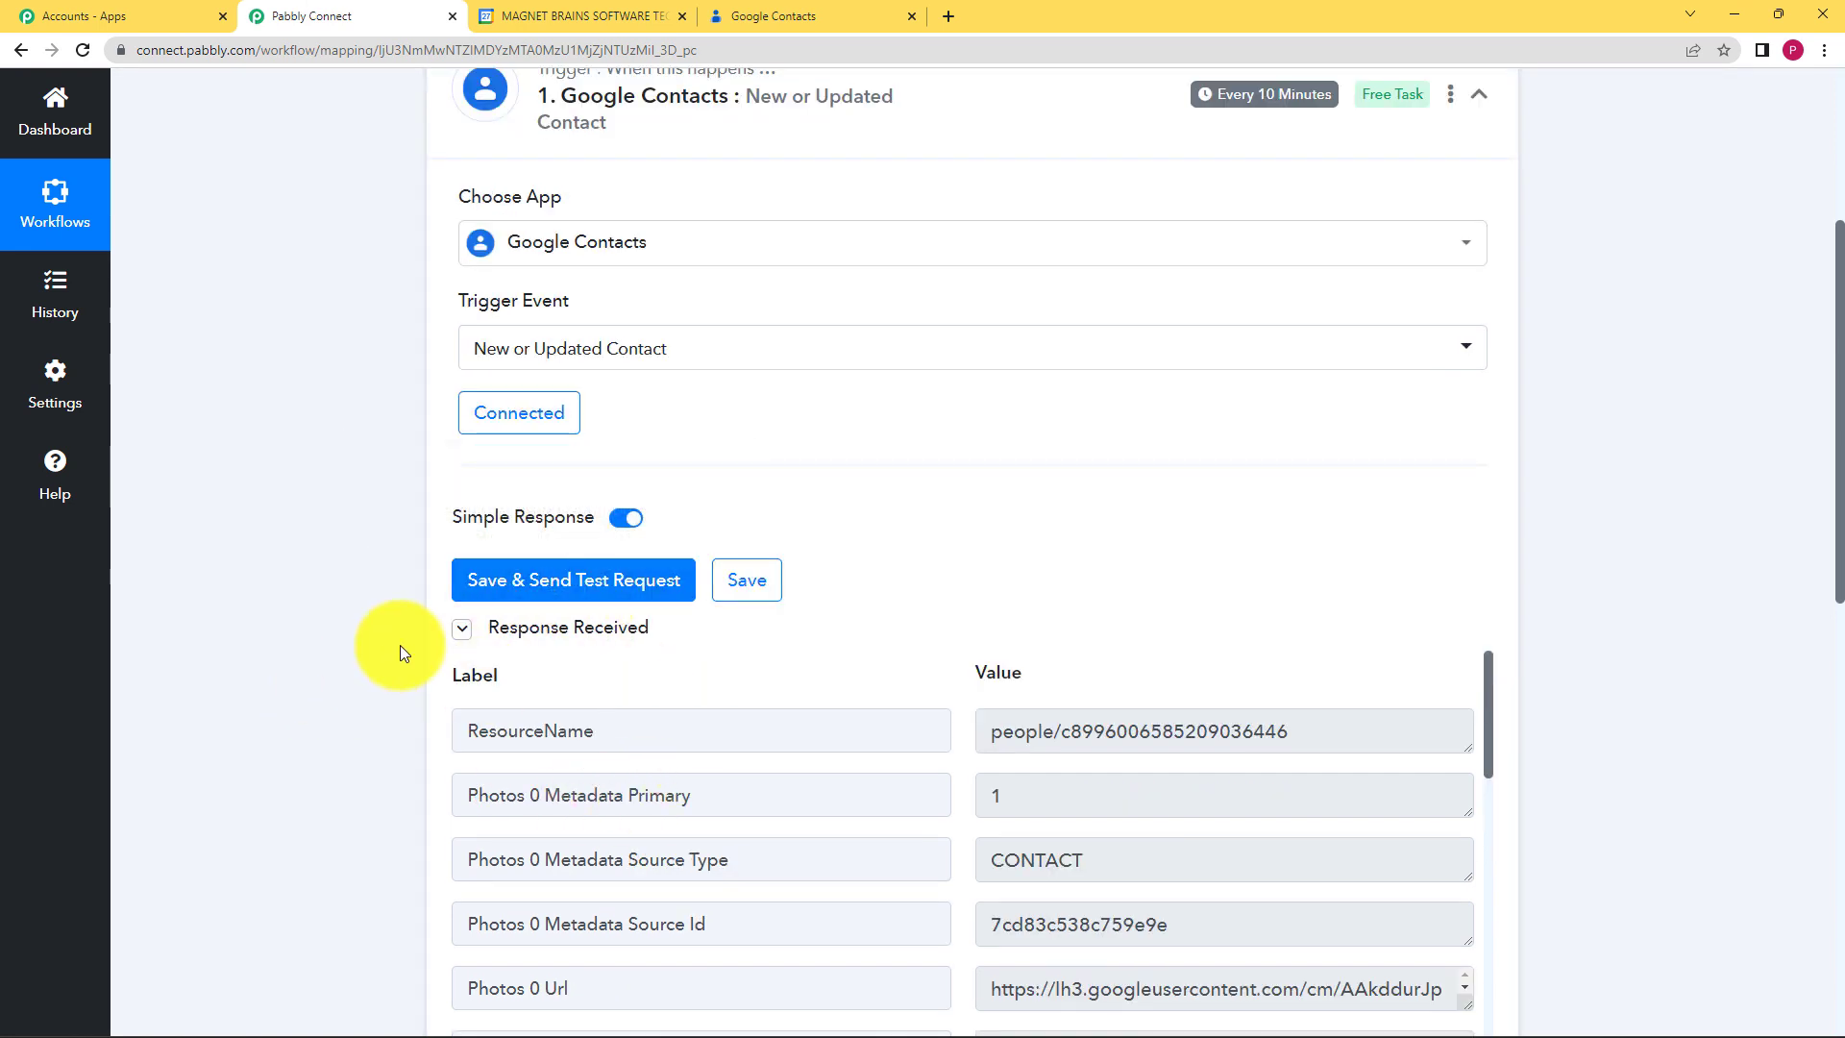
pyautogui.scroll(-4, 367, 632)
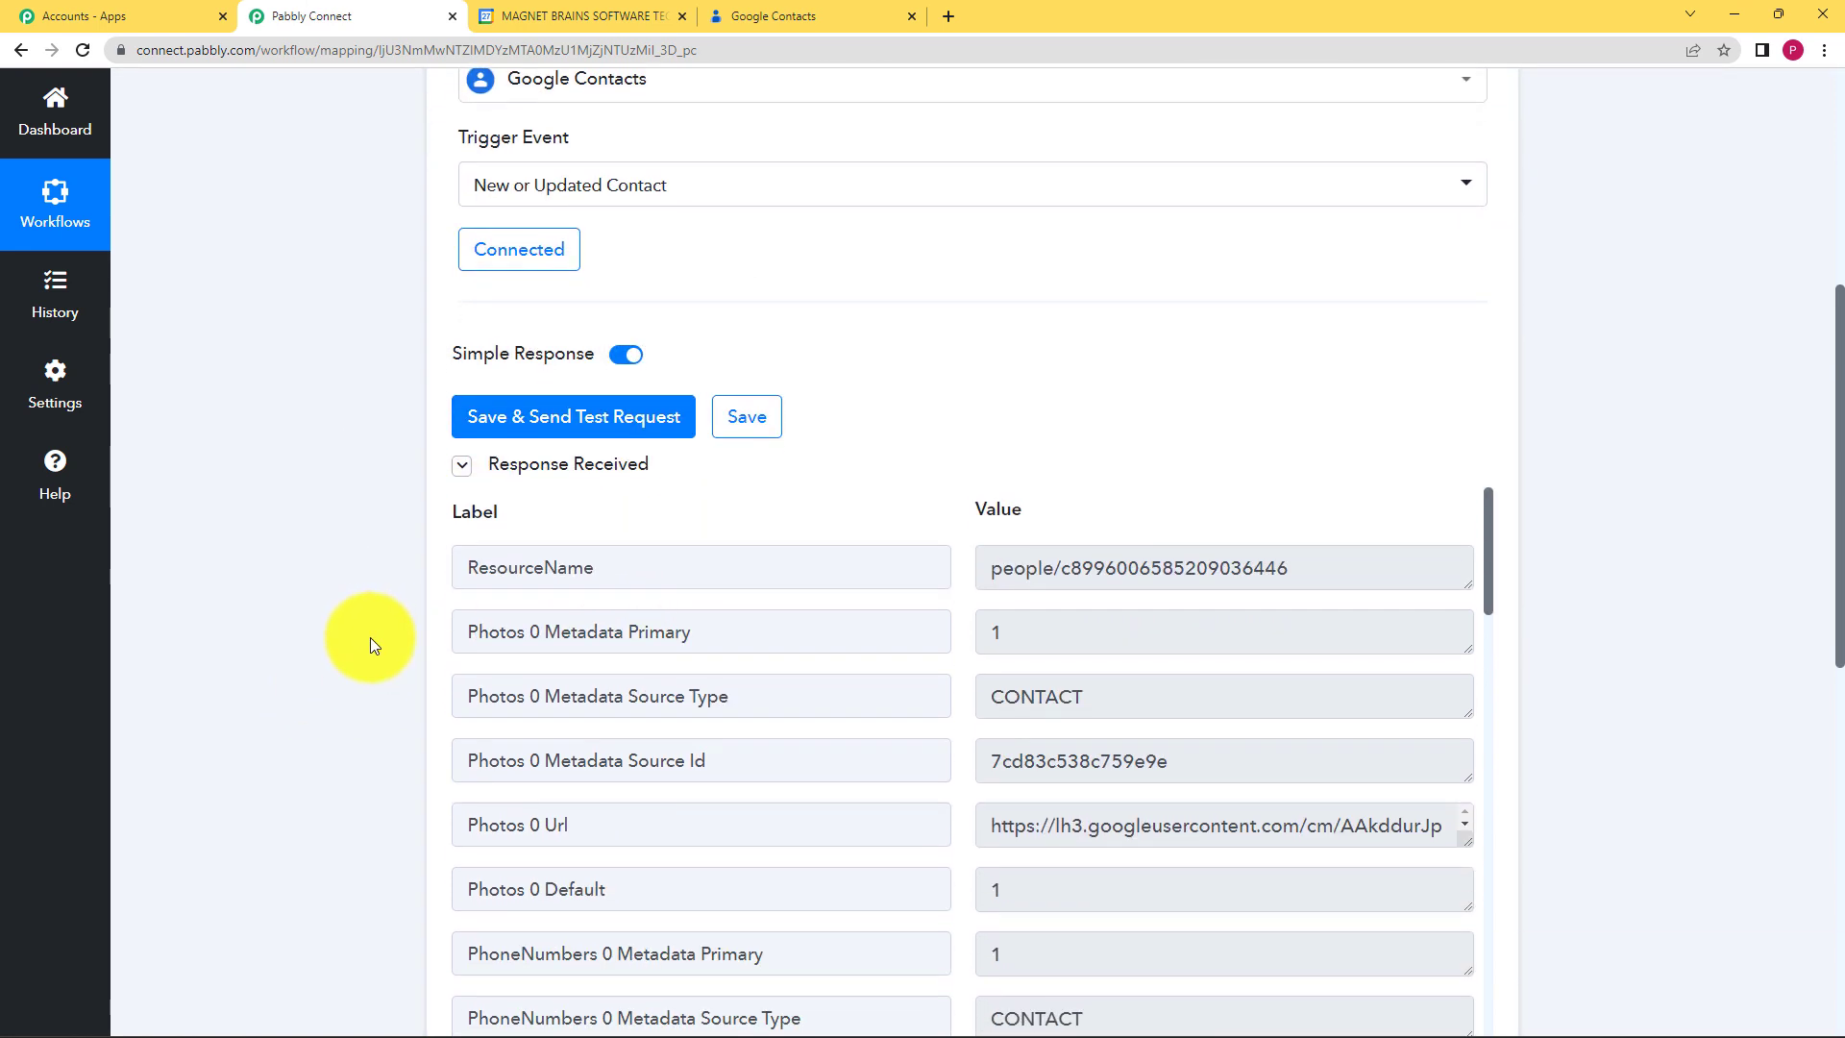
pyautogui.scroll(-9, 867, 594)
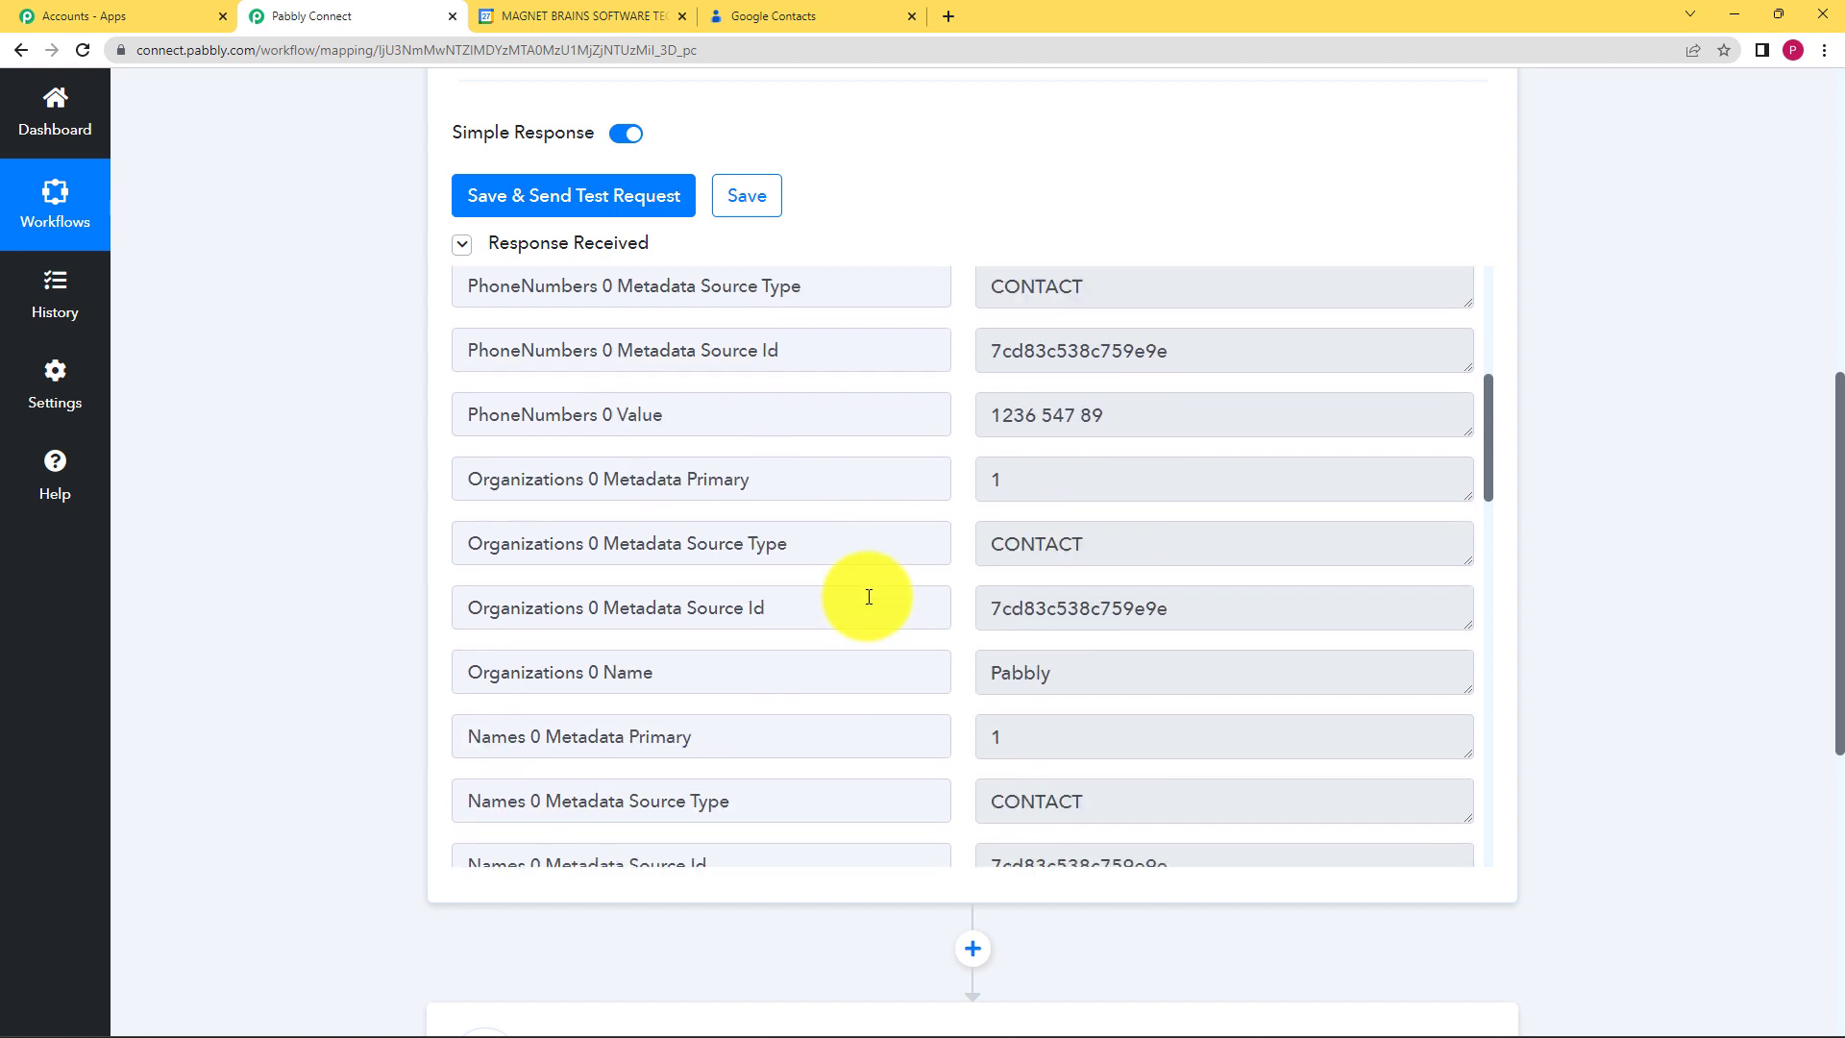
pyautogui.moveTo(1063, 317); pyautogui.dragTo(965, 329)
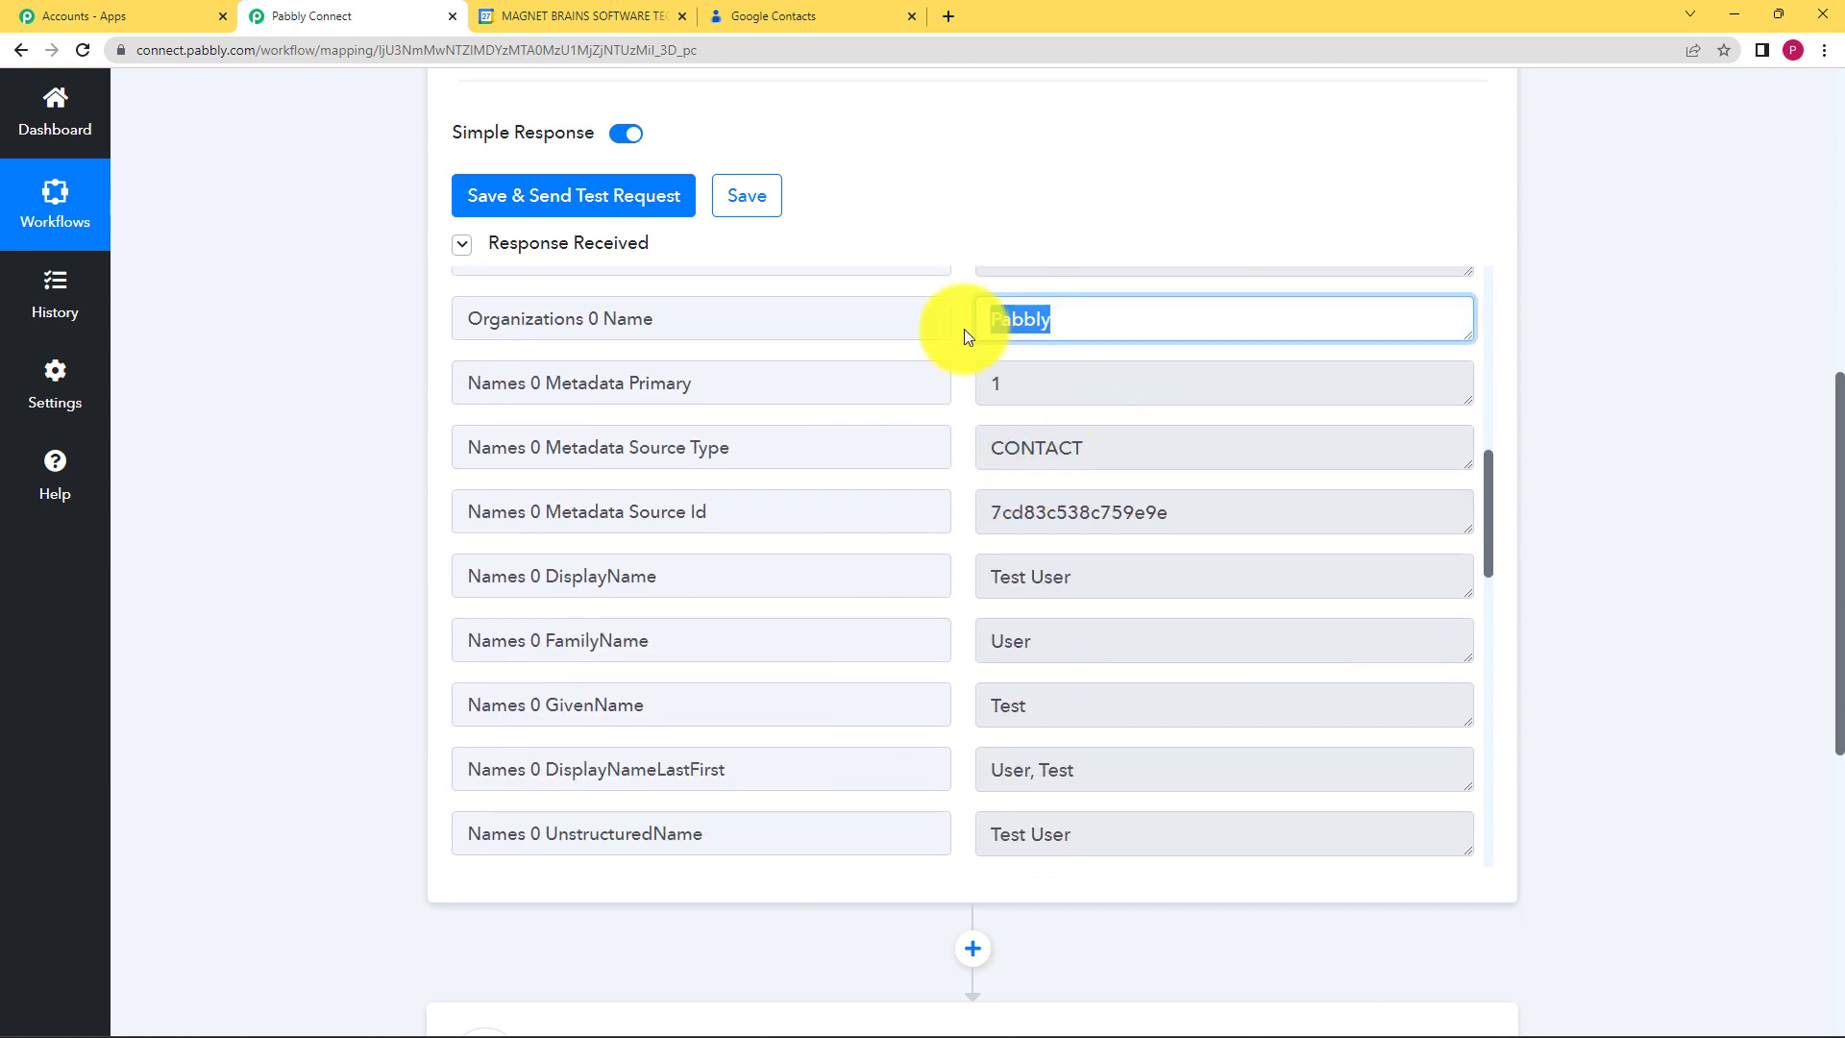
pyautogui.click(964, 350)
pyautogui.moveTo(1072, 577); pyautogui.dragTo(945, 583)
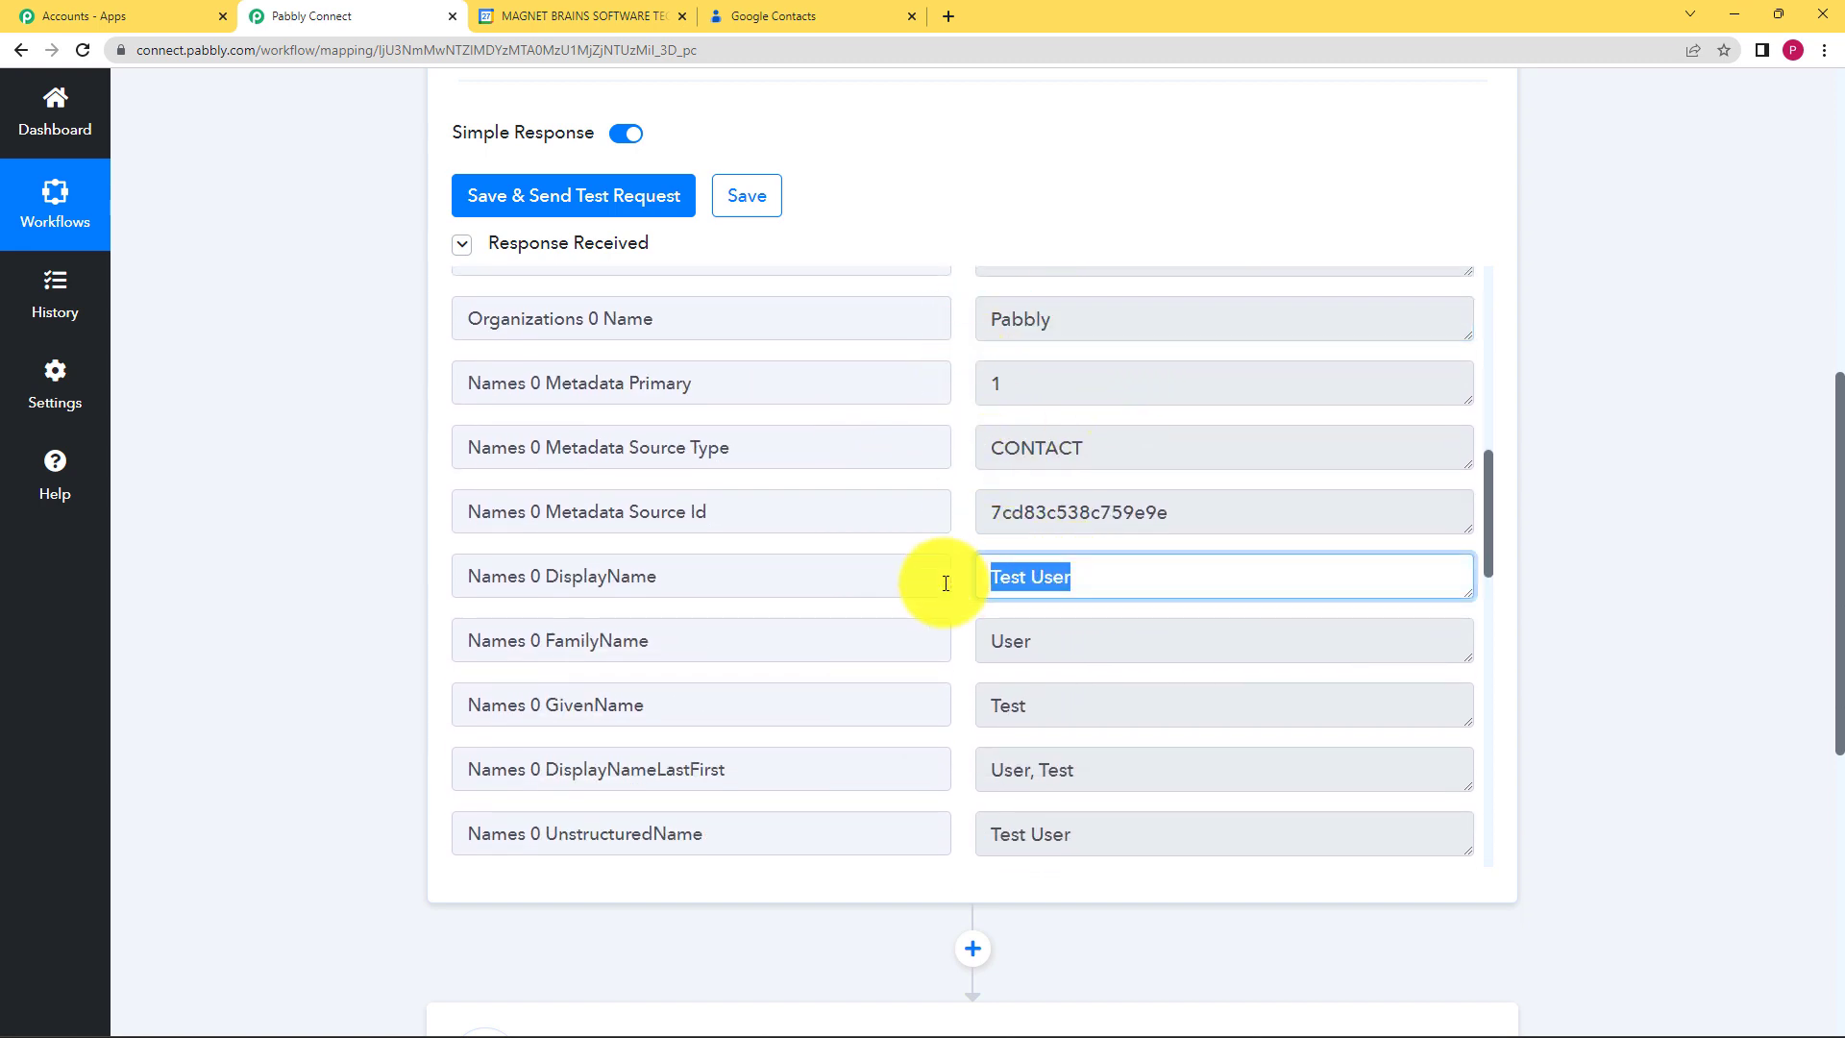
pyautogui.moveTo(1058, 642); pyautogui.dragTo(959, 659)
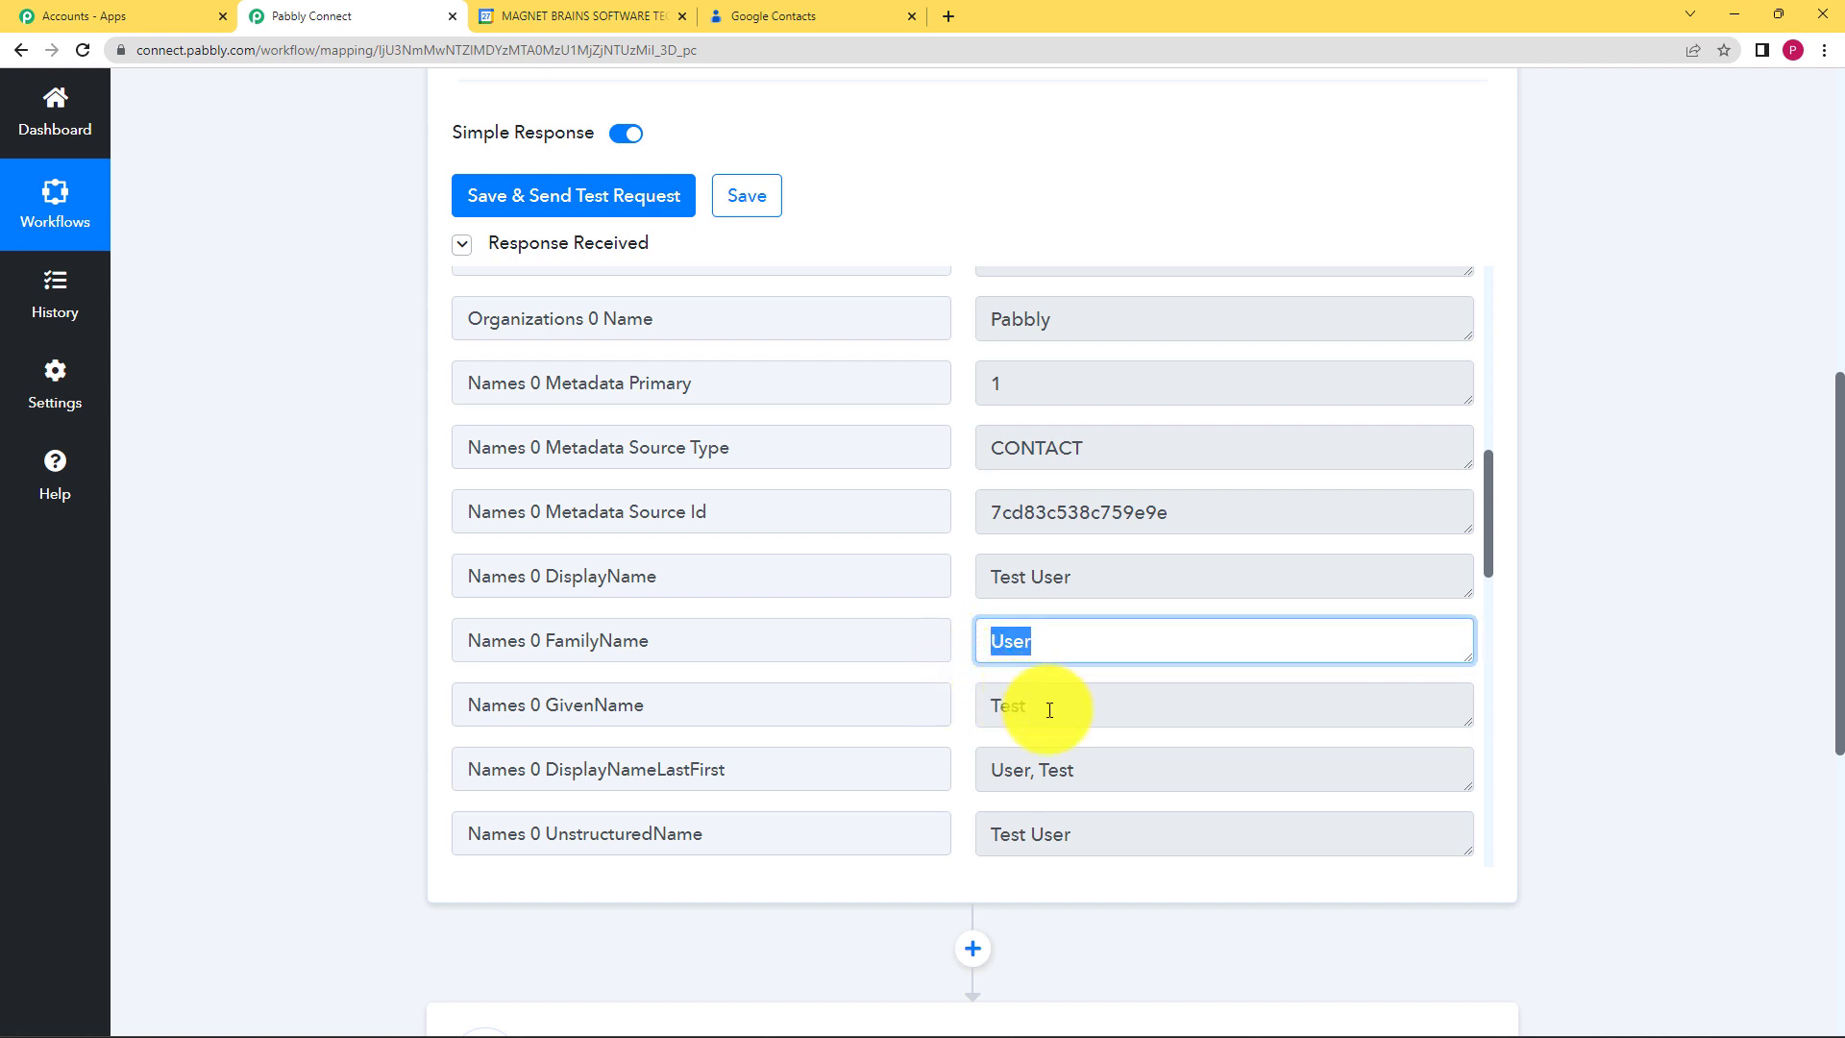
pyautogui.moveTo(1050, 705); pyautogui.dragTo(936, 710)
pyautogui.click(948, 734)
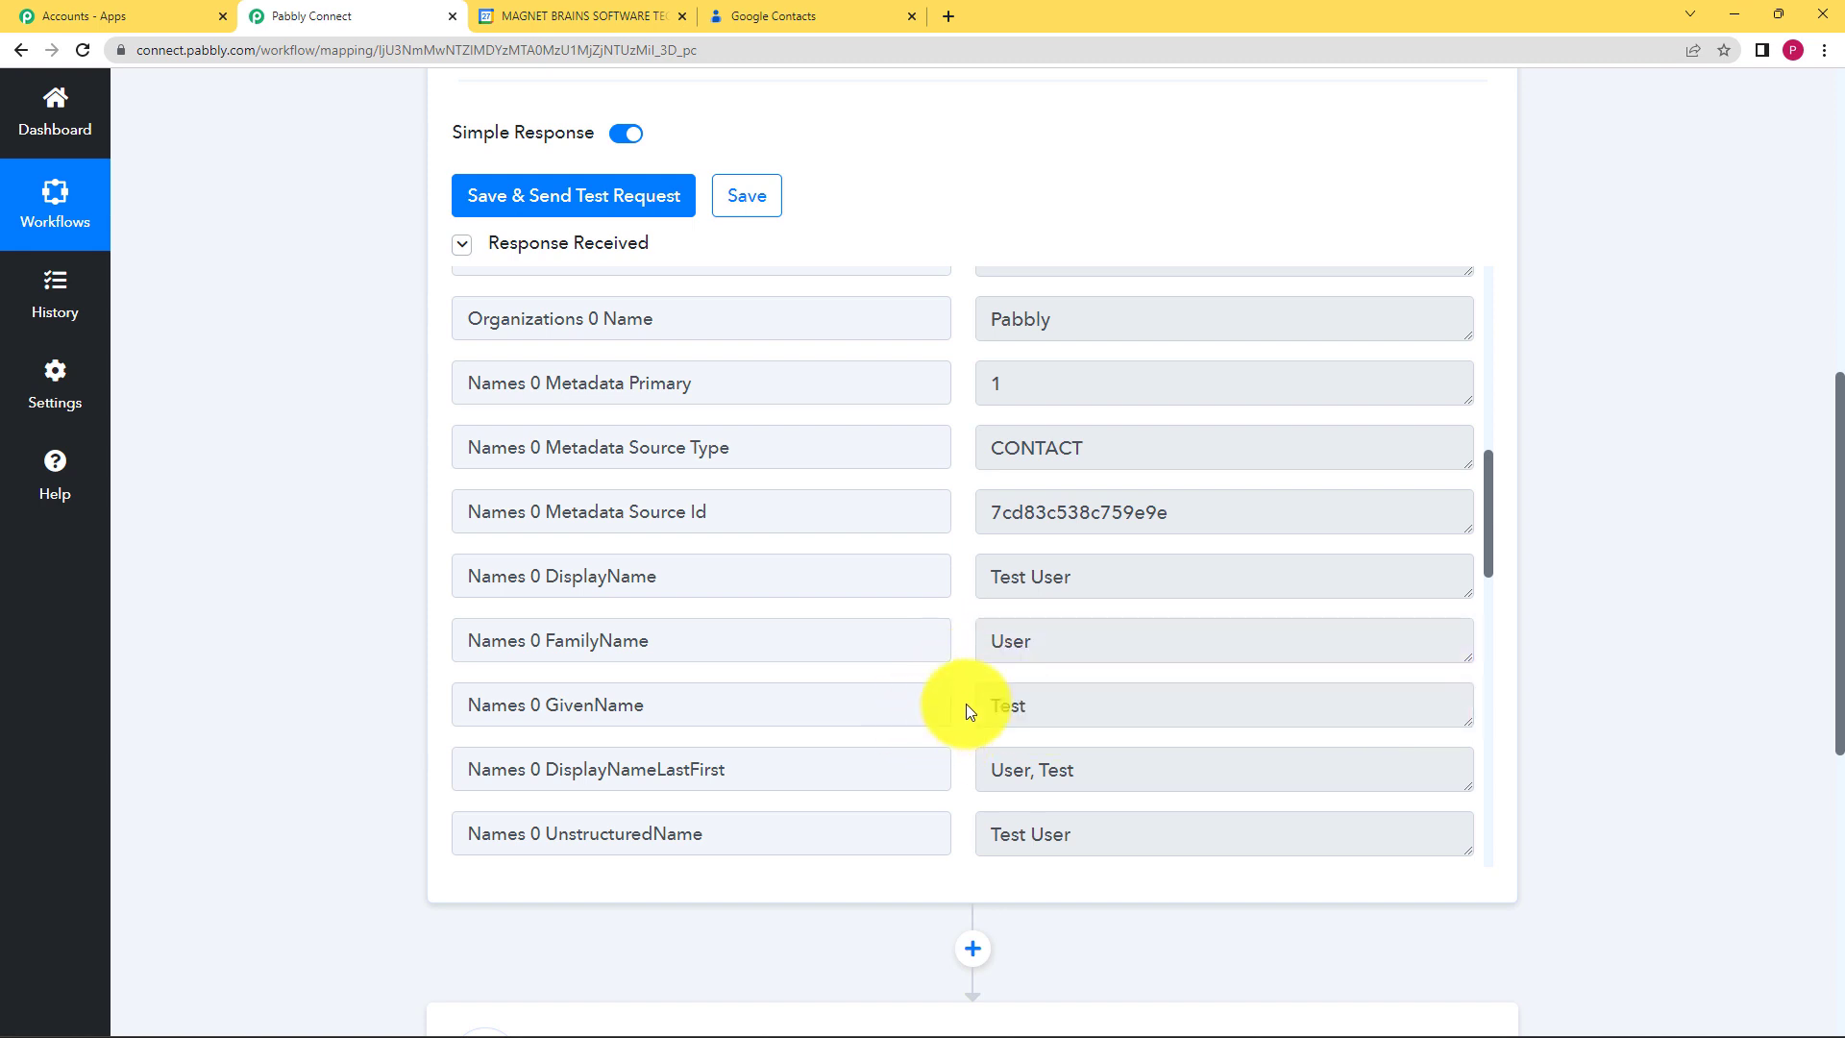
# Step: Check the response's email address and 05/06/2001 birthday values
pyautogui.scroll(-2, 965, 706)
pyautogui.scroll(-10, 966, 704)
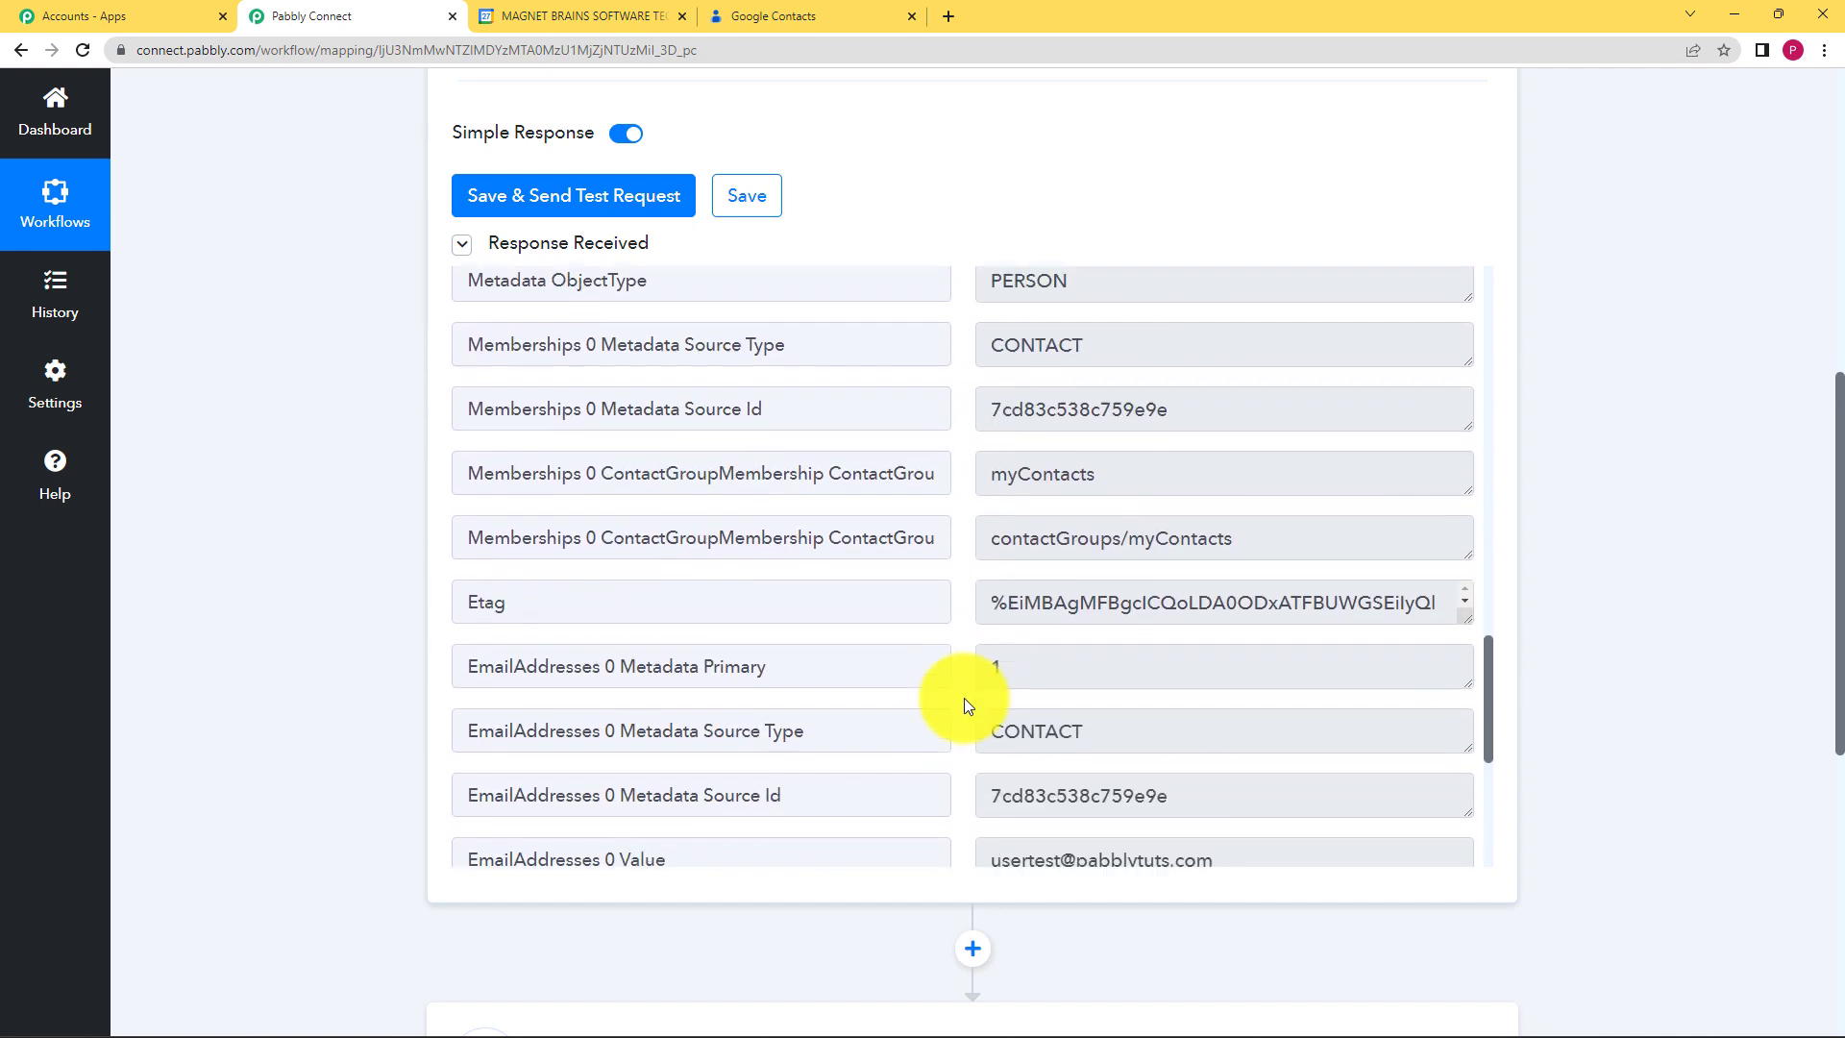
pyautogui.scroll(-1, 965, 707)
pyautogui.moveTo(1288, 486); pyautogui.dragTo(914, 487)
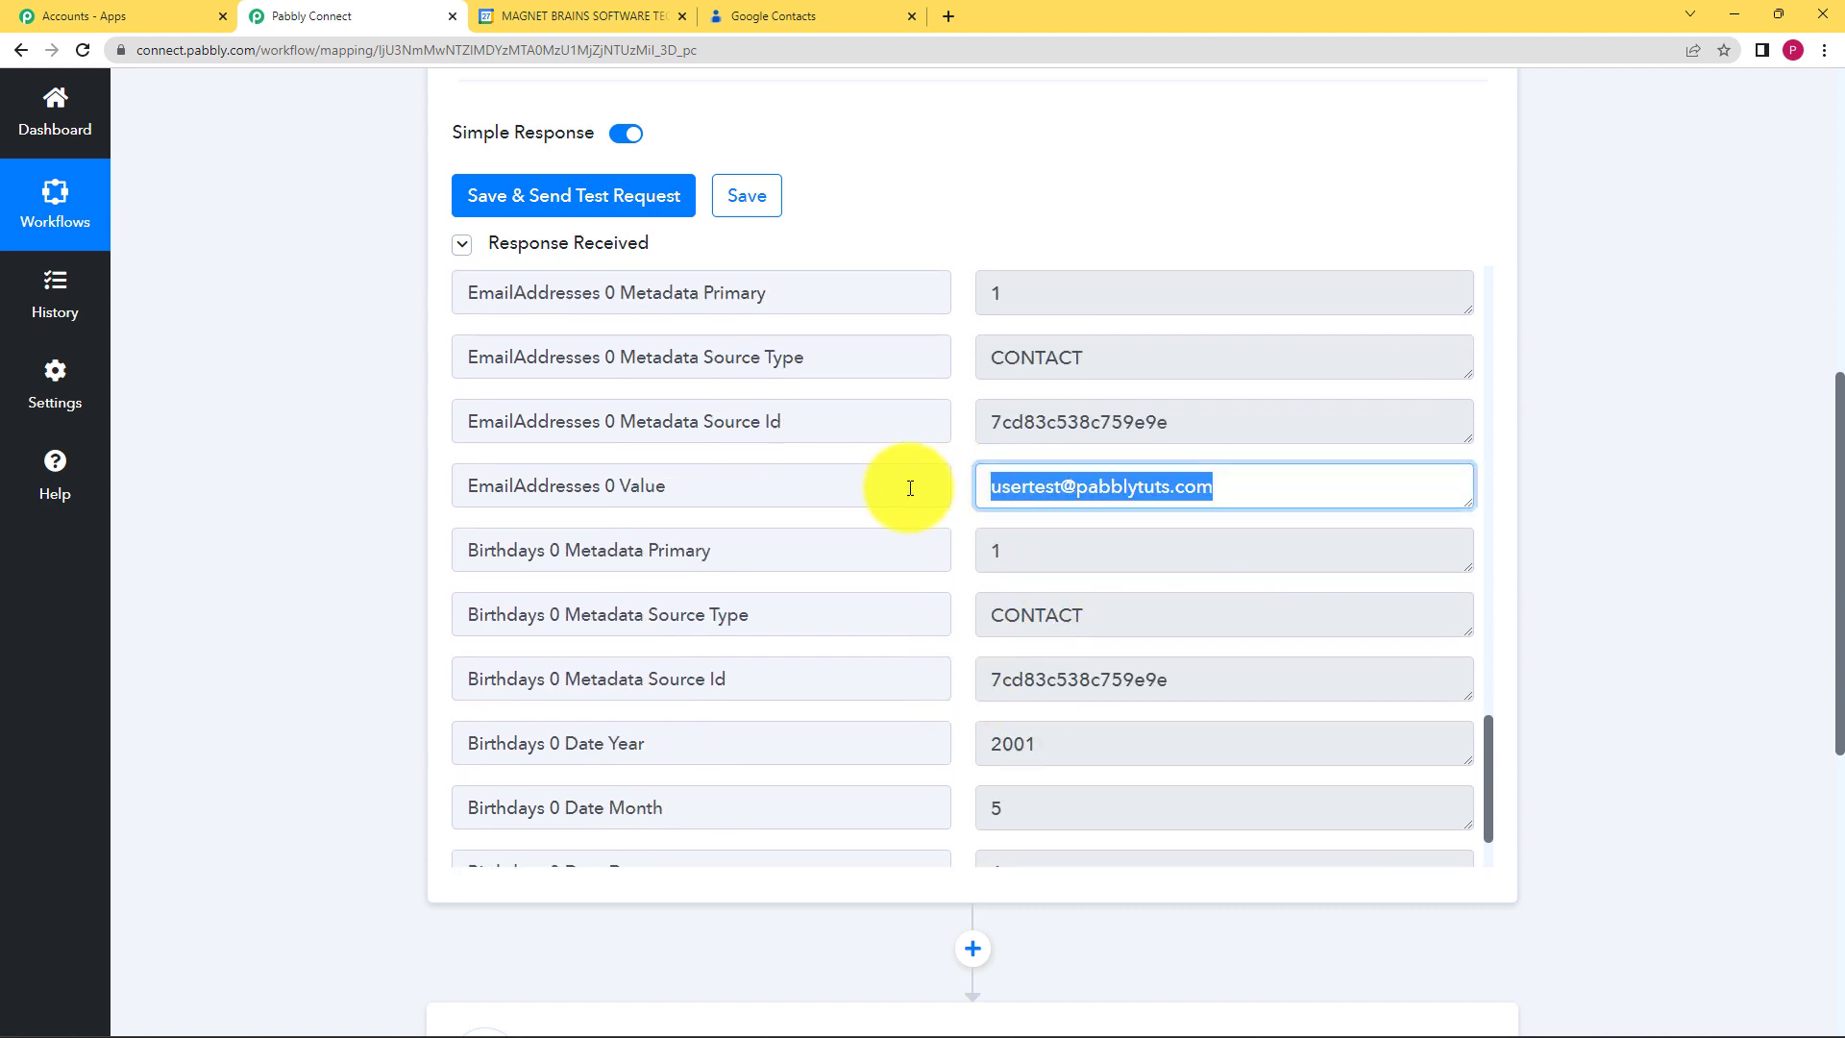
pyautogui.click(931, 597)
pyautogui.scroll(-1, 935, 597)
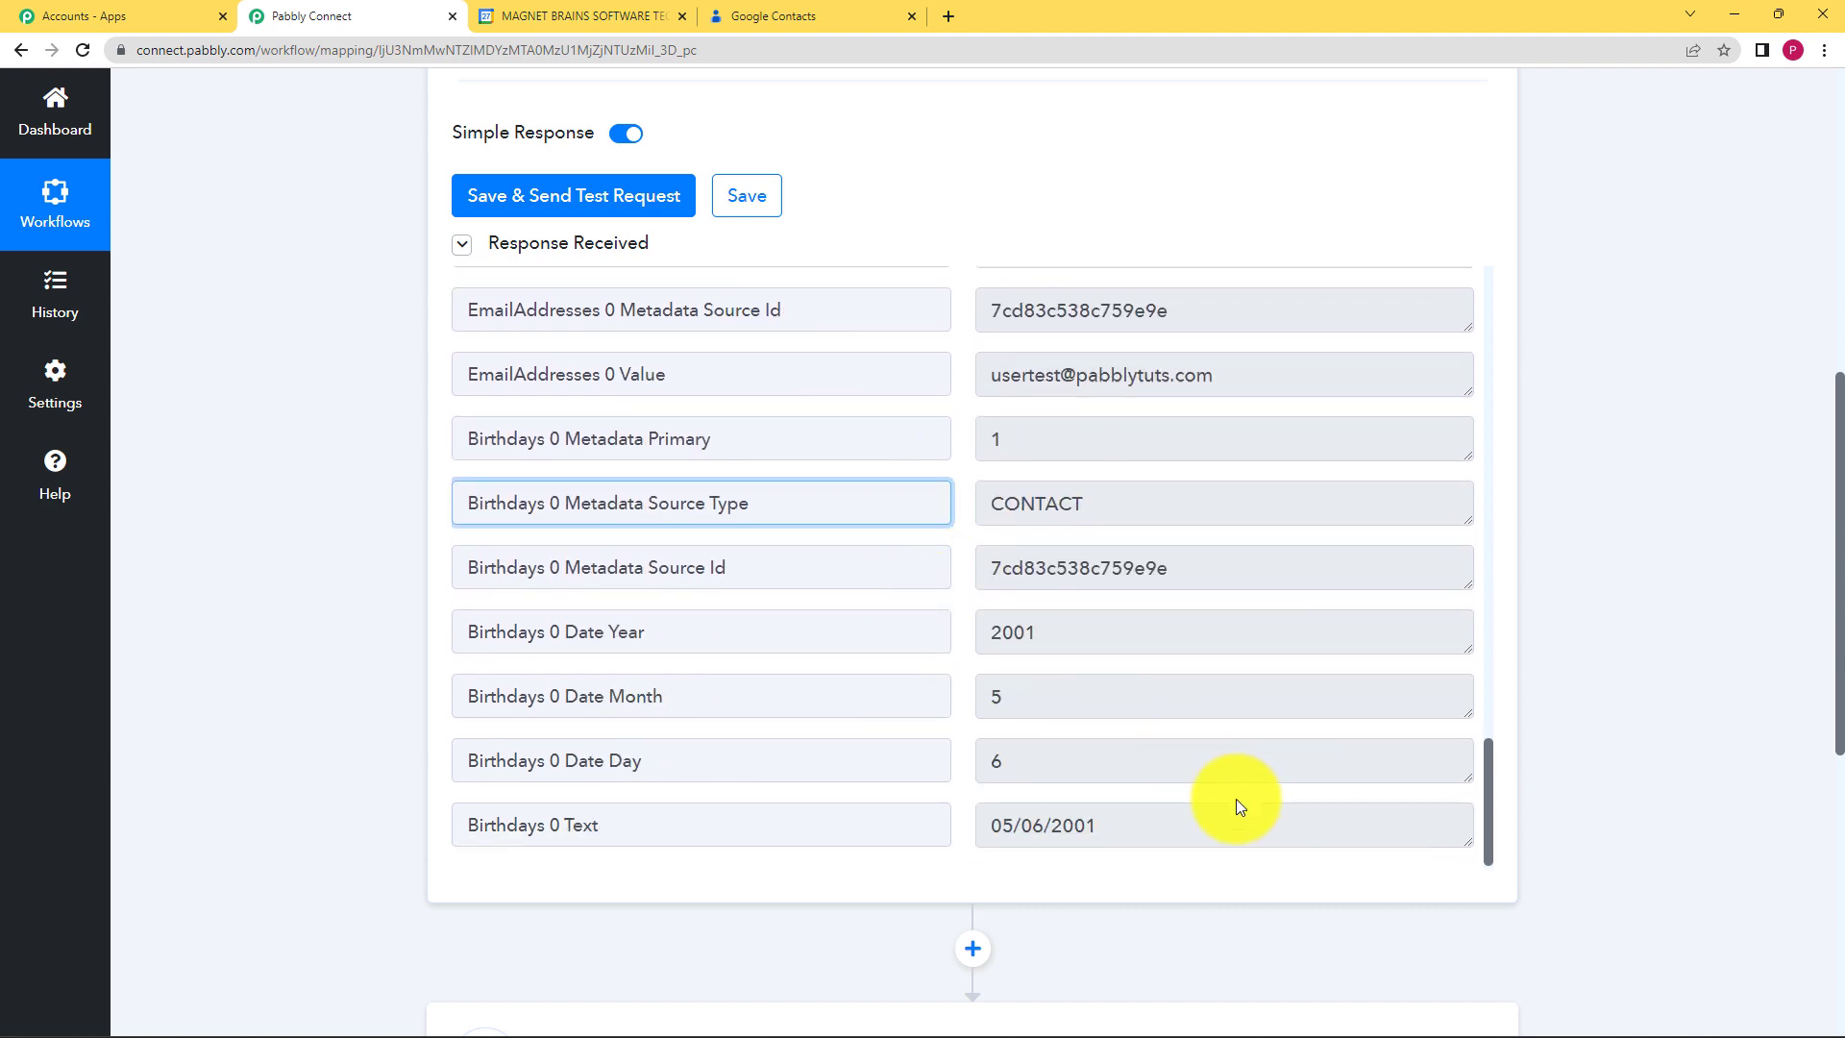
pyautogui.moveTo(1211, 825); pyautogui.dragTo(935, 839)
pyautogui.click(347, 759)
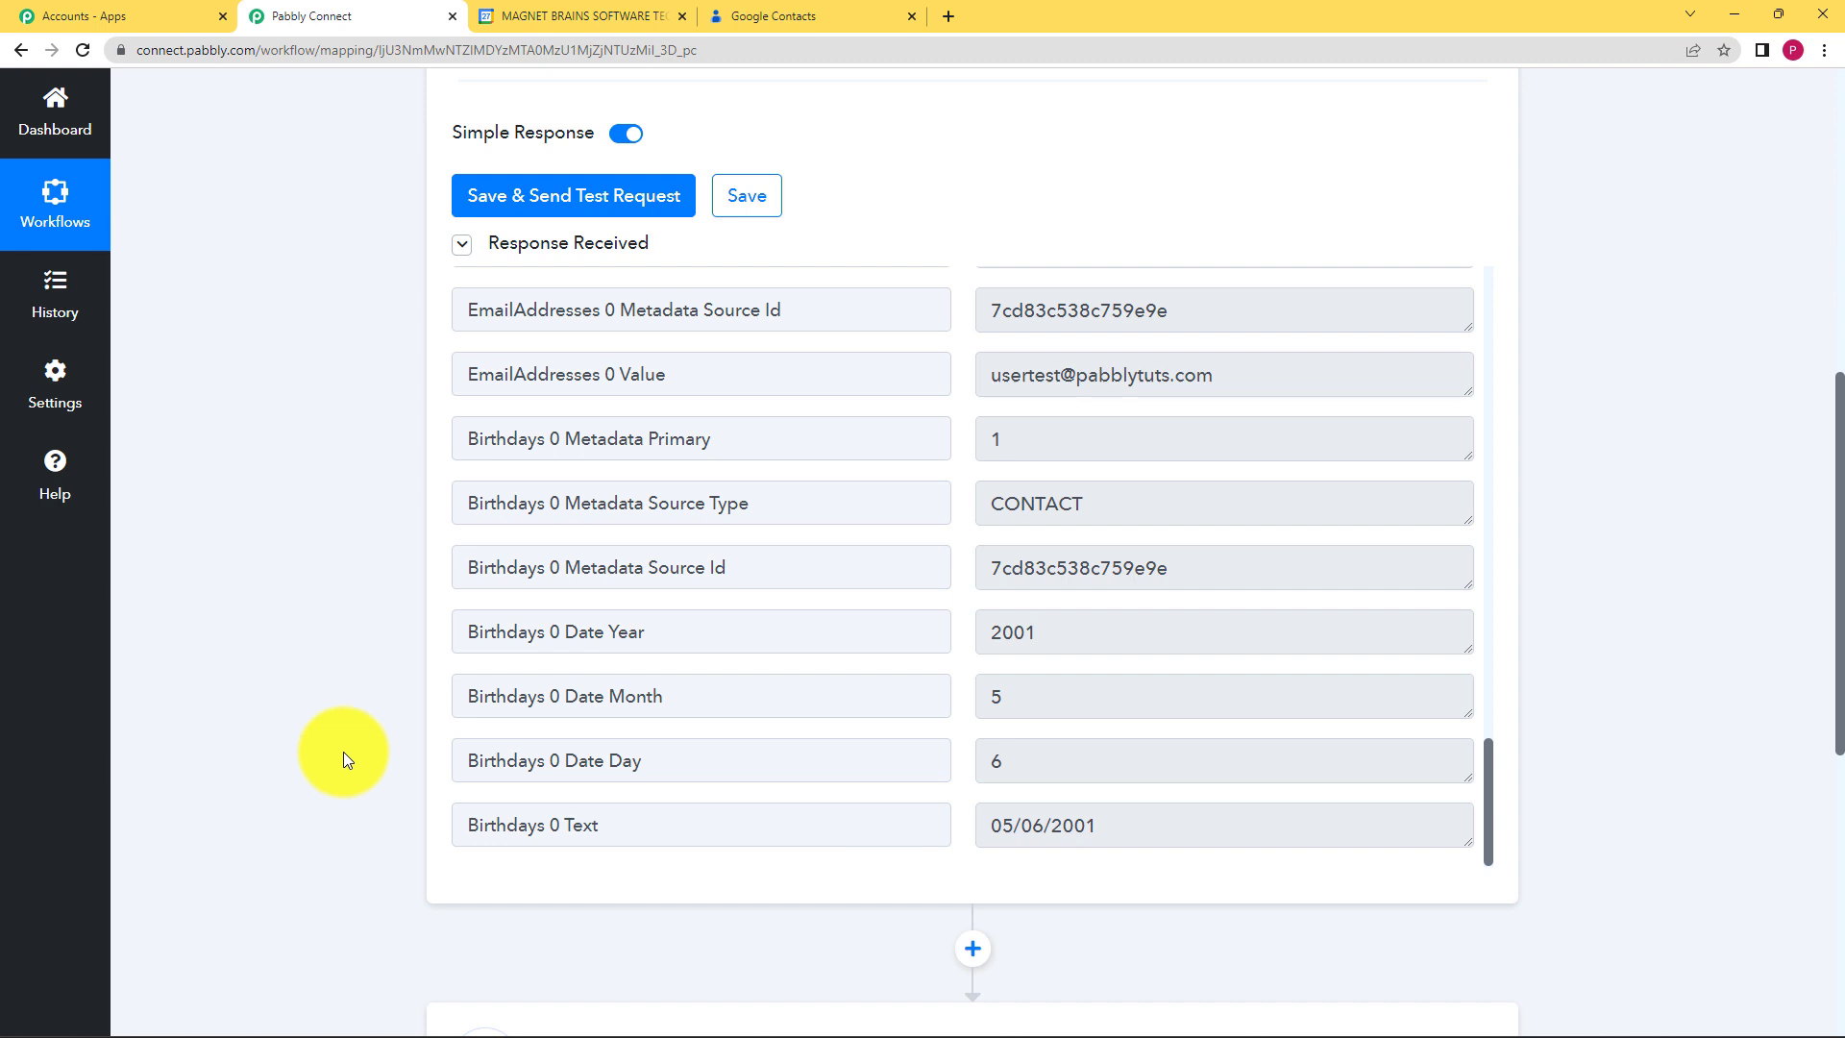
pyautogui.scroll(-3, 343, 752)
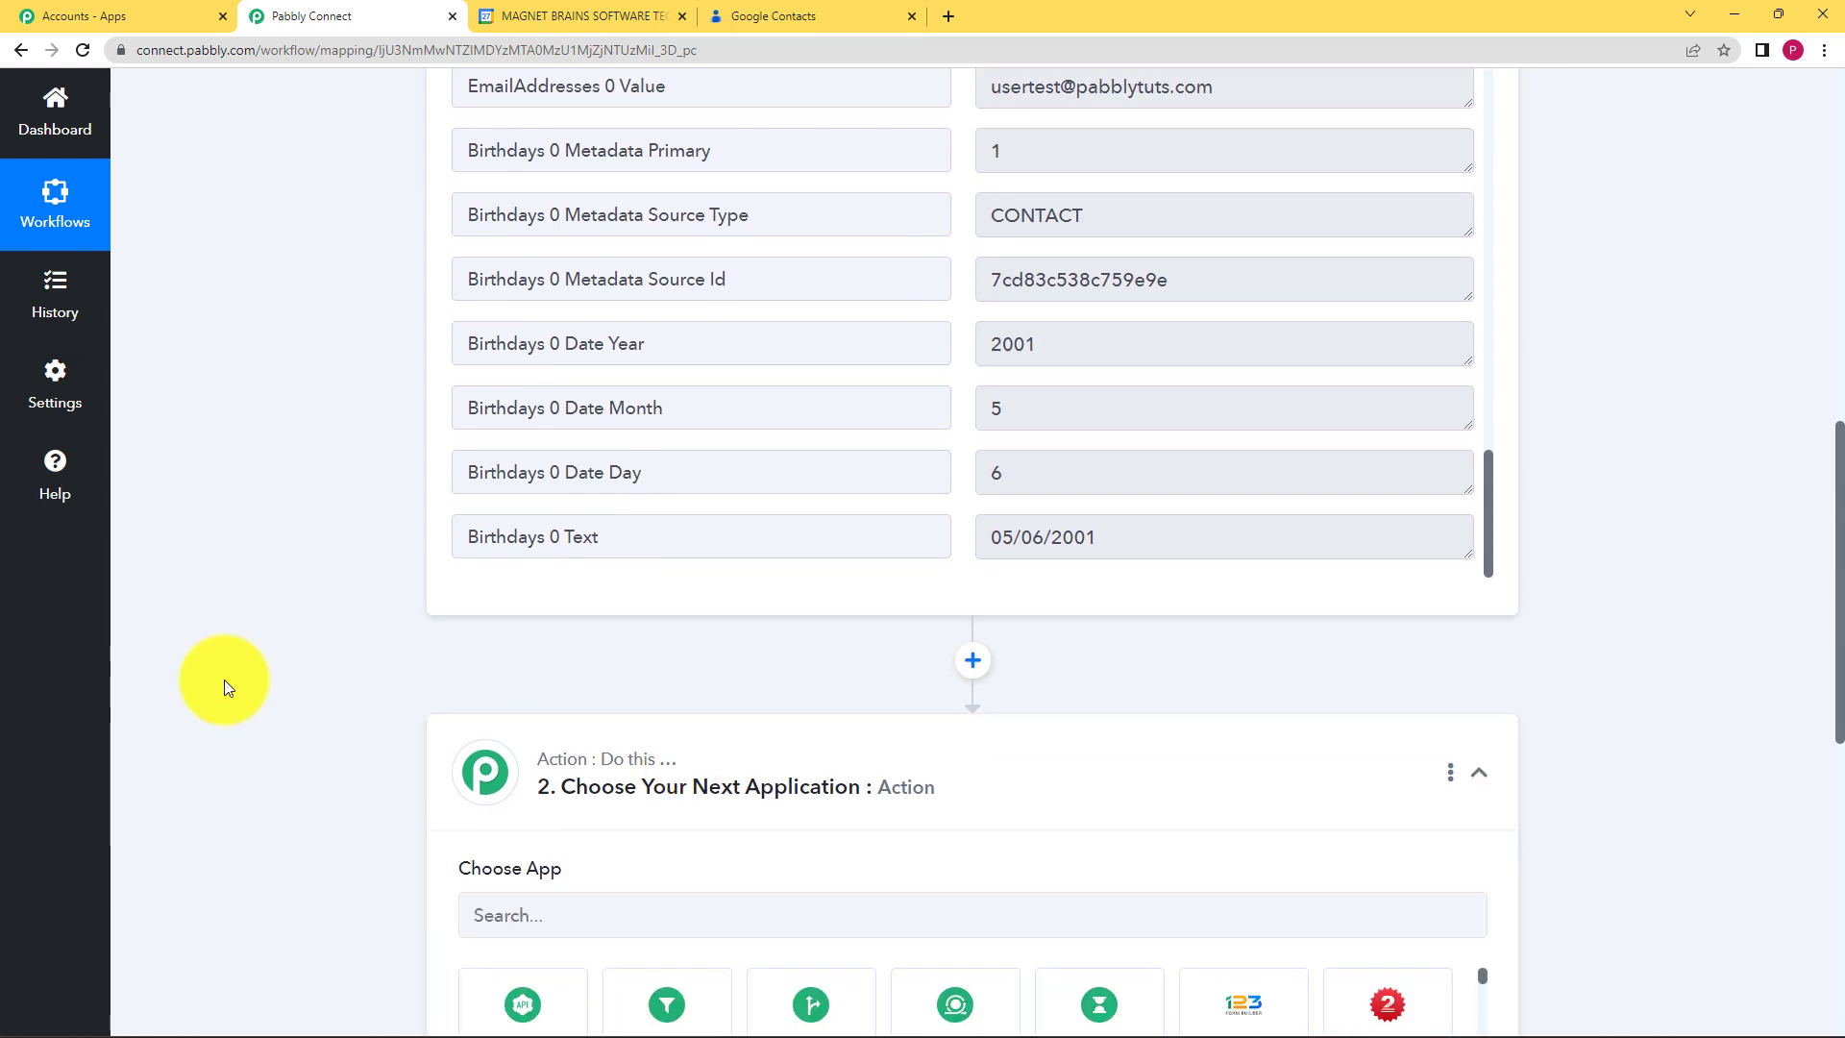
# Step: Search 'Google Cale' and pick Google Calendar as the action app
pyautogui.scroll(-3, 223, 679)
pyautogui.click(743, 621)
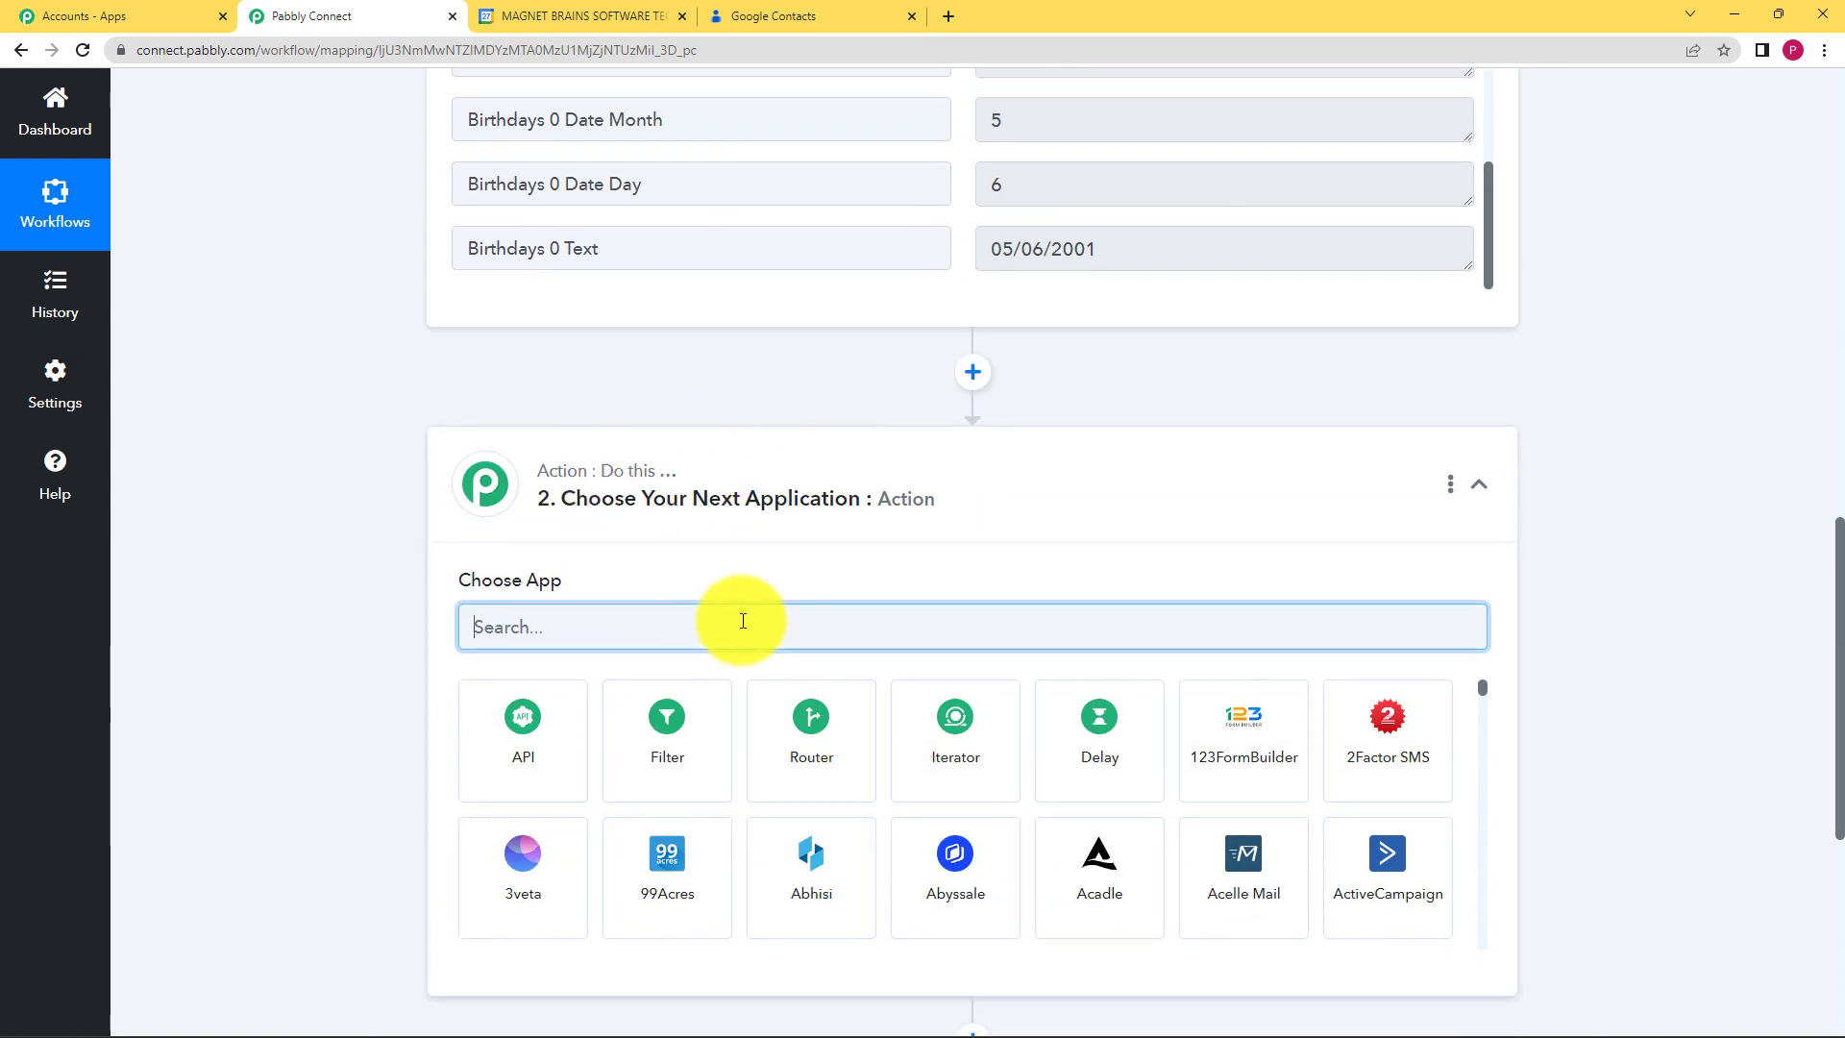
pyautogui.write('Google Cale')
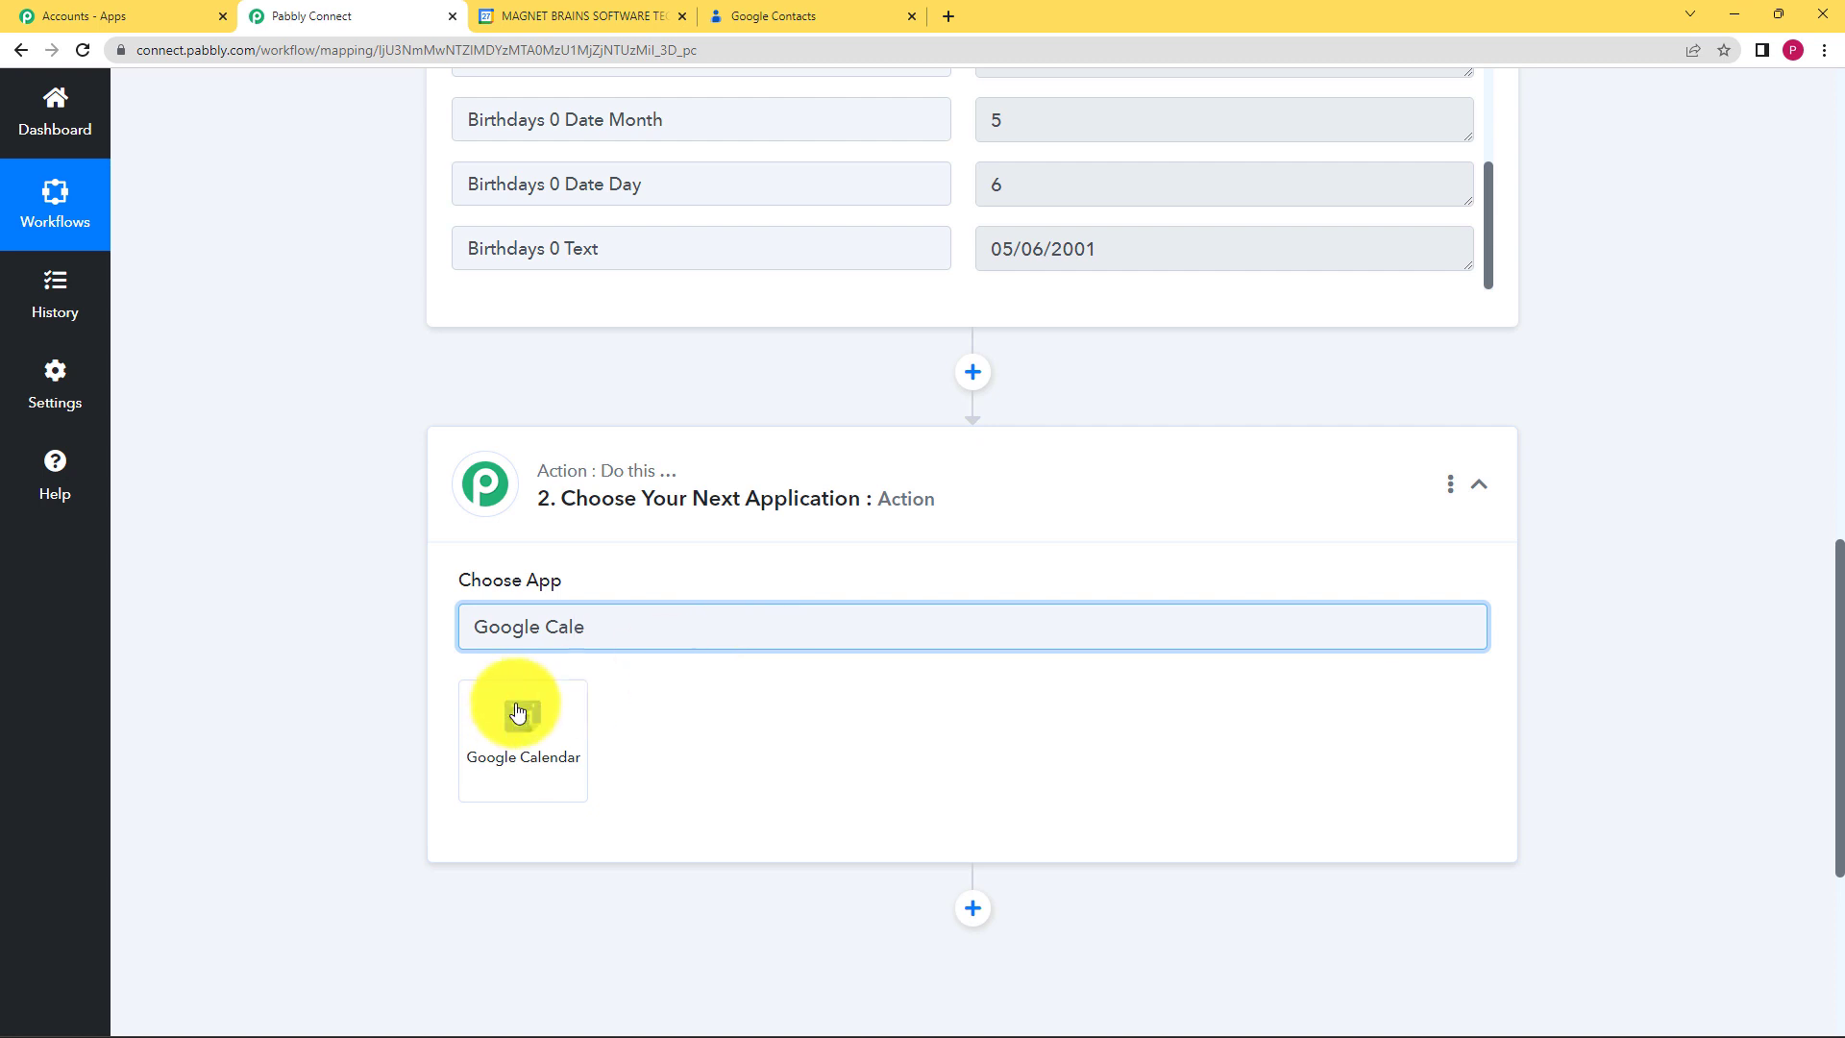
pyautogui.click(517, 716)
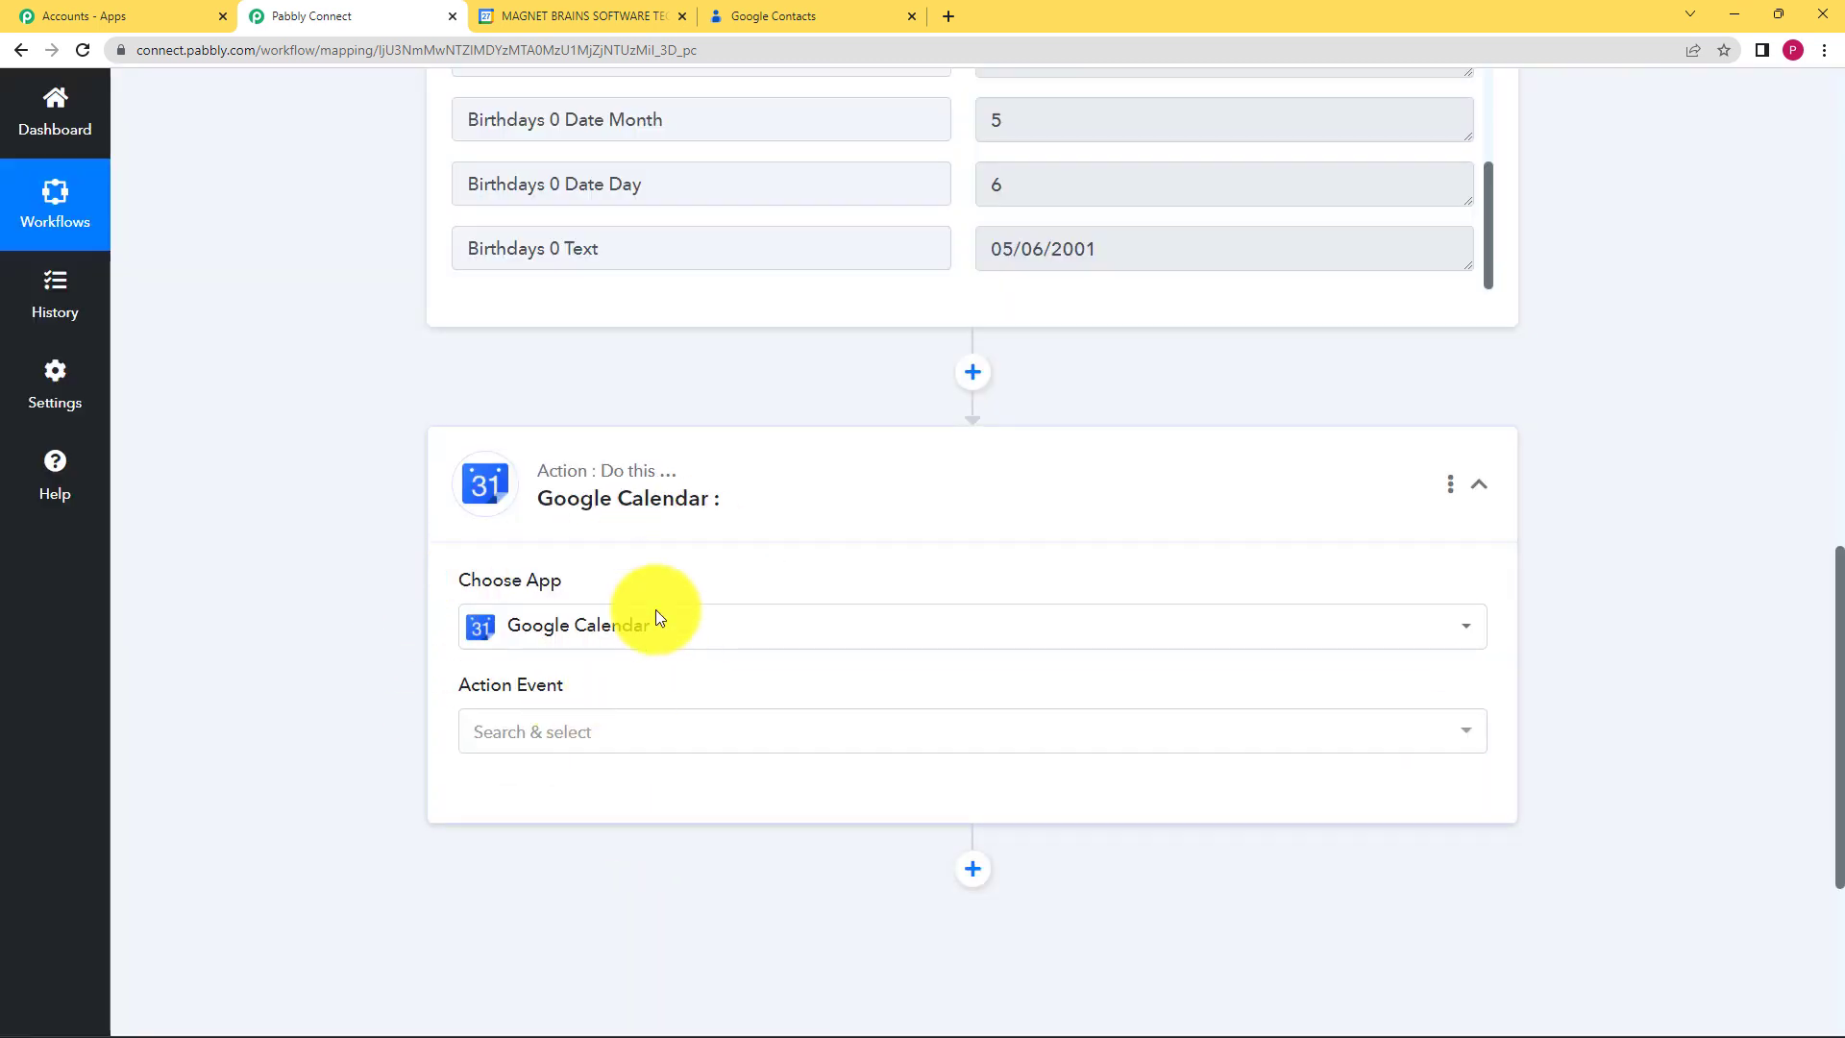
# Step: Search 'acce' and choose Create an Access Control Rule as the action event
pyautogui.scroll(-1, 898, 735)
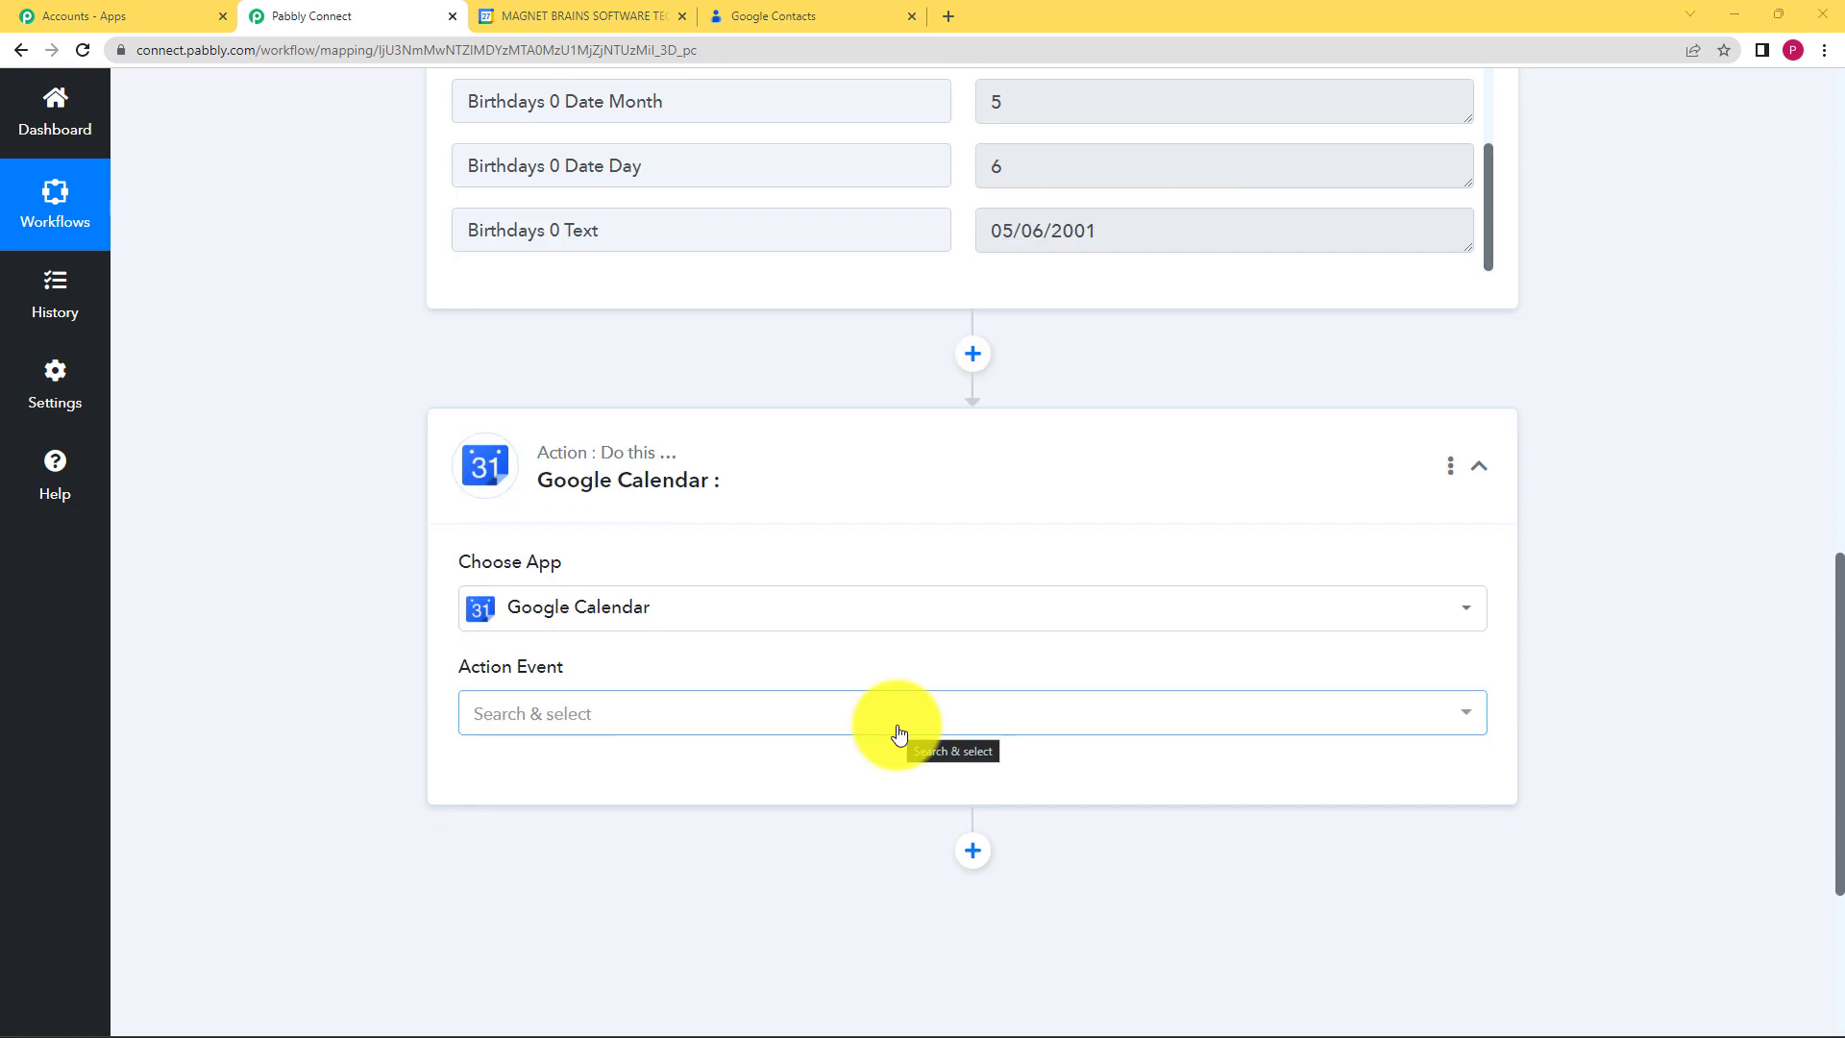
pyautogui.click(898, 735)
pyautogui.write('a')
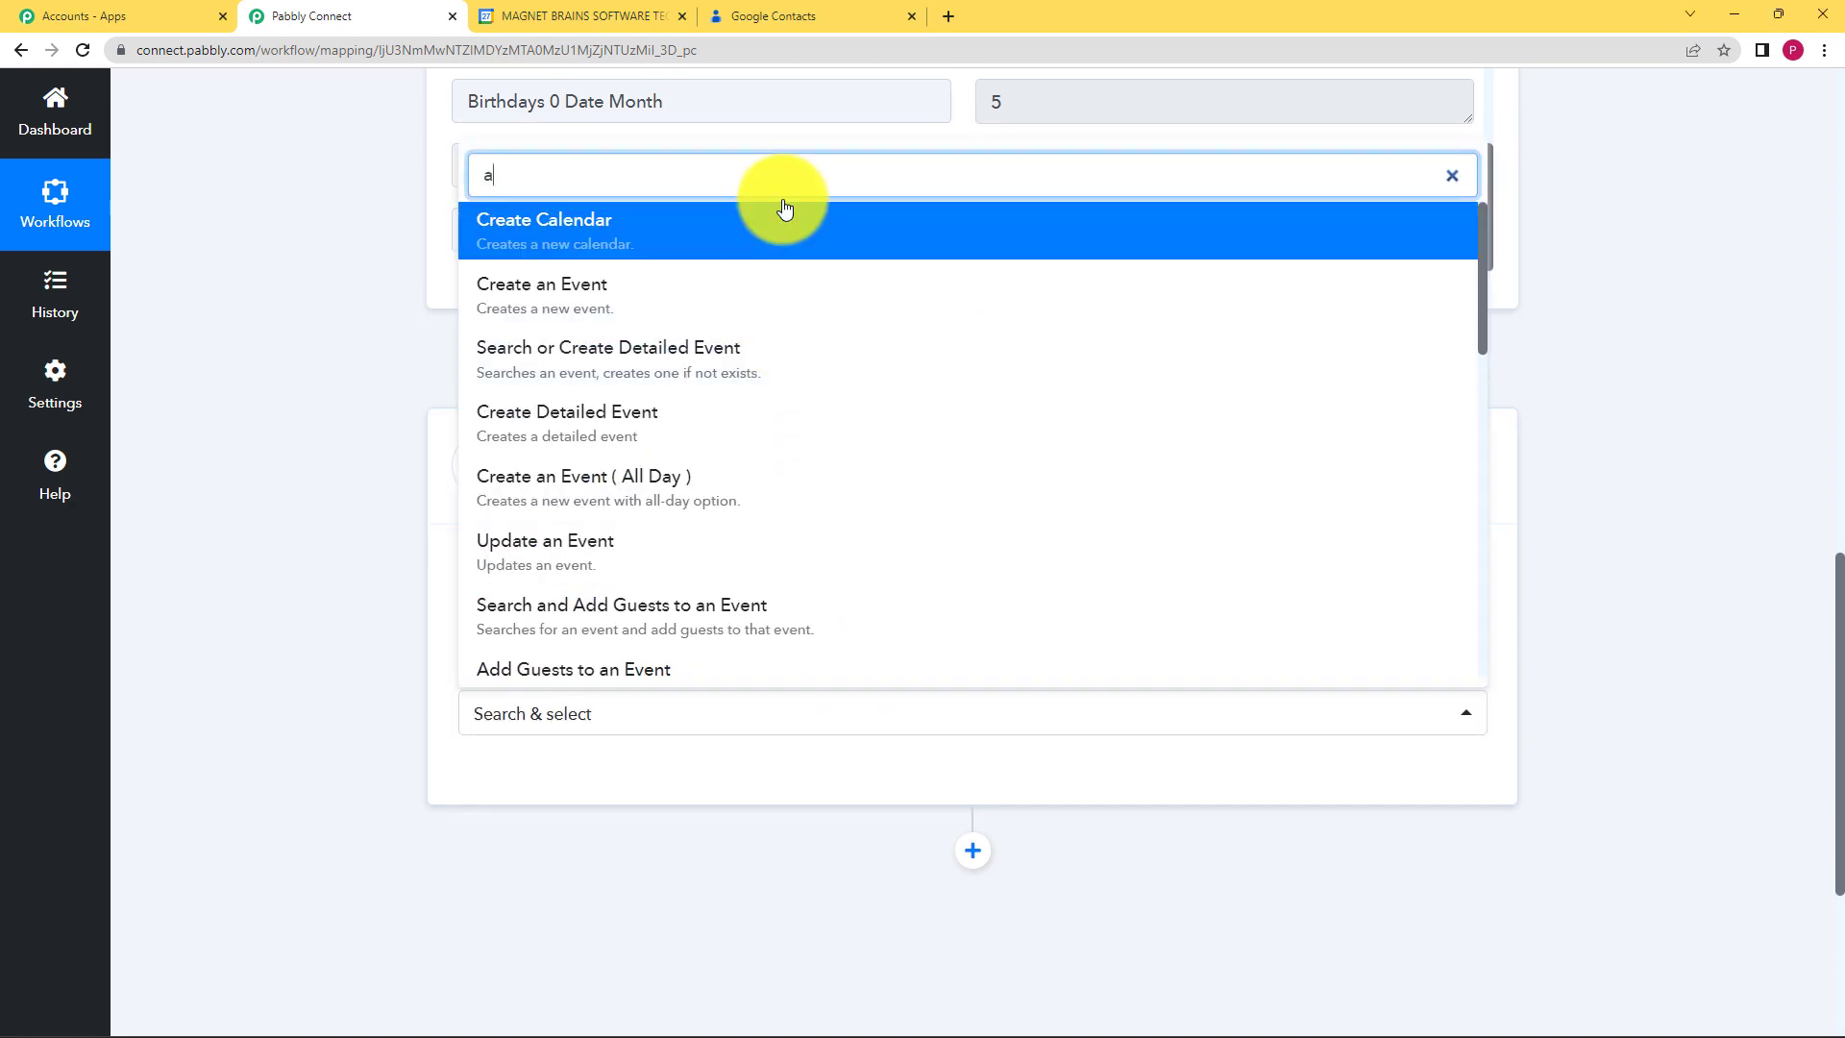
pyautogui.write('cce')
pyautogui.scroll(-2, 721, 583)
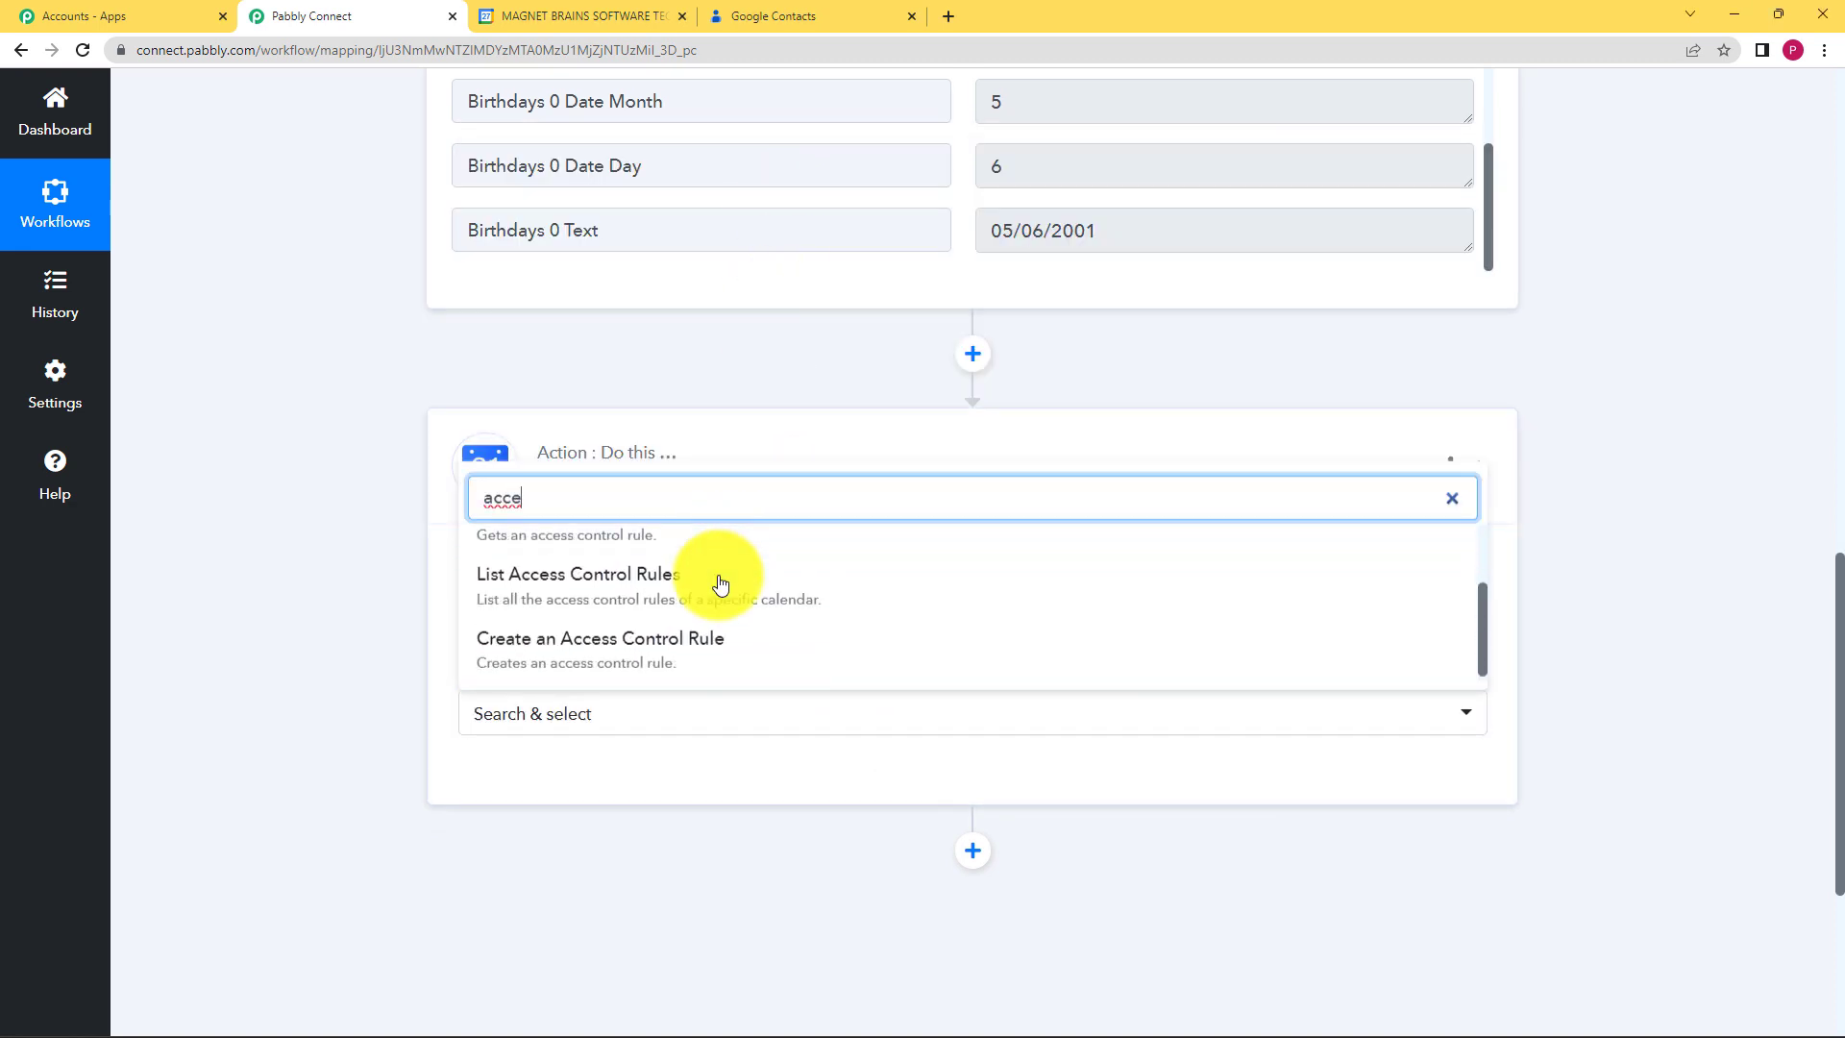
pyautogui.click(632, 661)
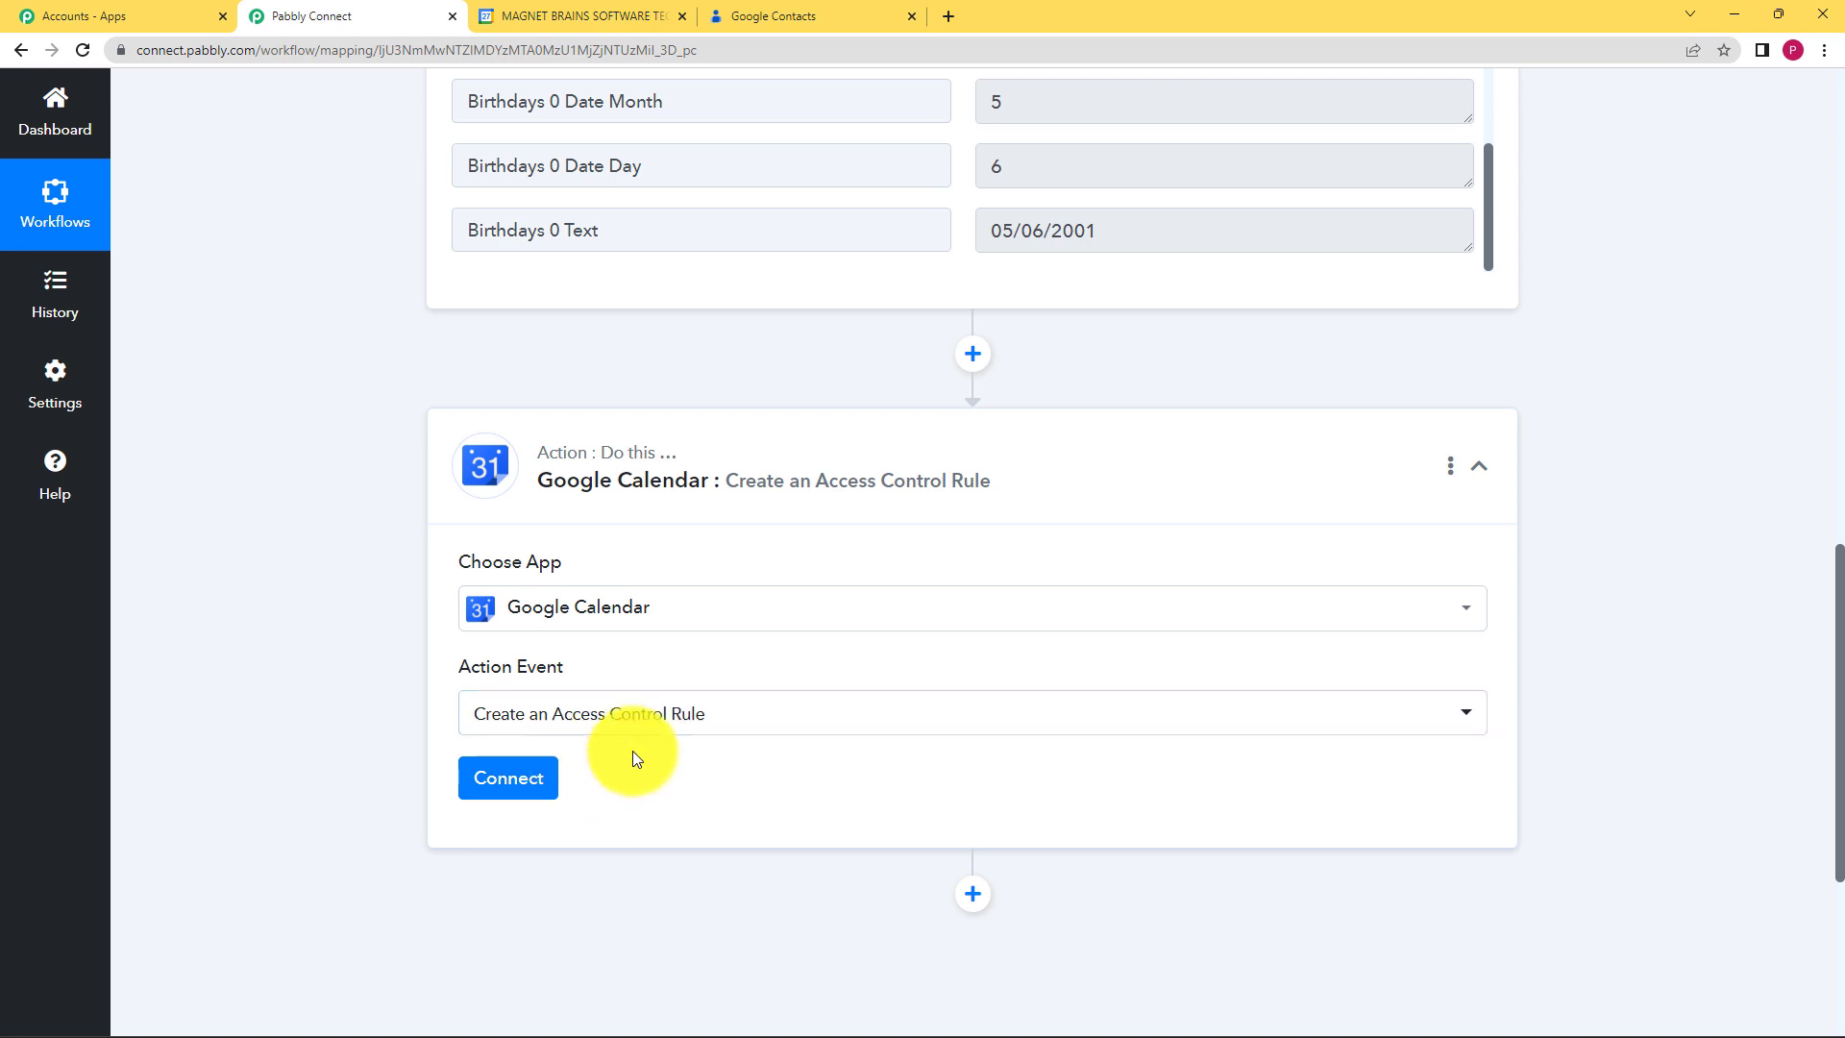
# Step: Add a new Google Calendar connection, signing in with Google and allowing access
pyautogui.click(519, 779)
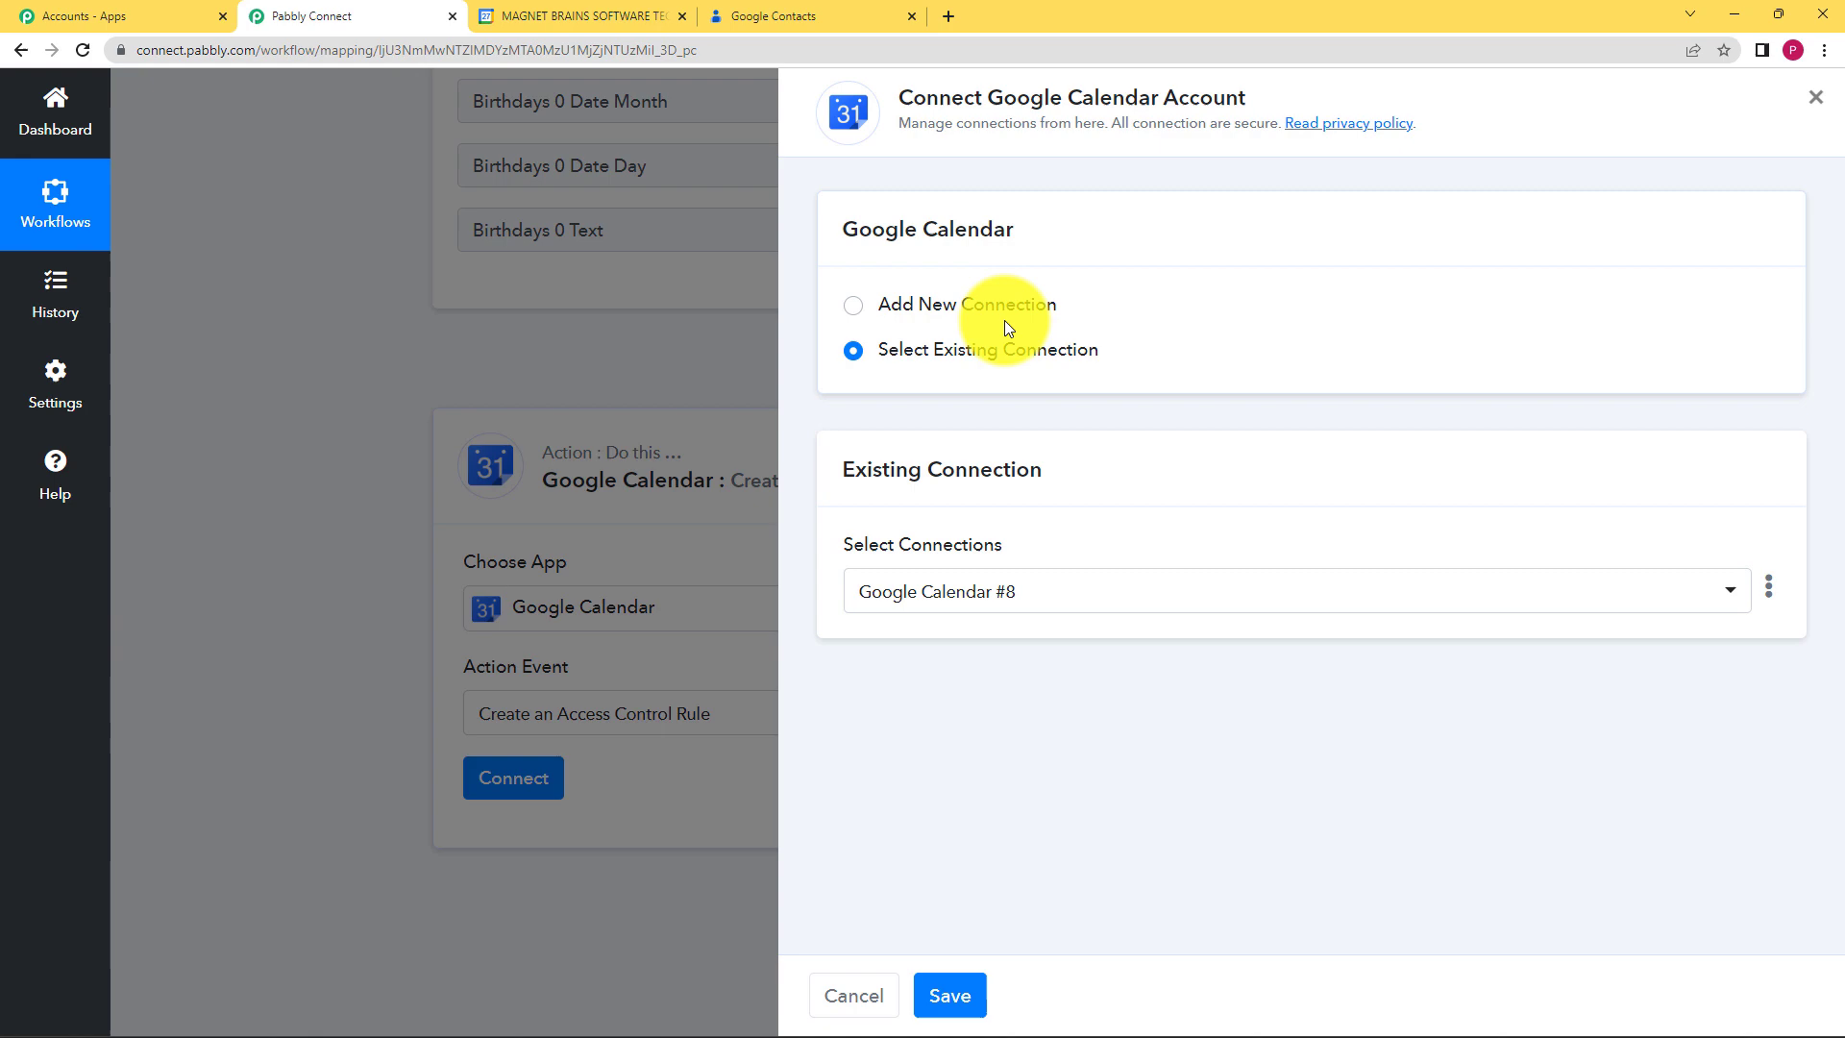
pyautogui.click(1005, 323)
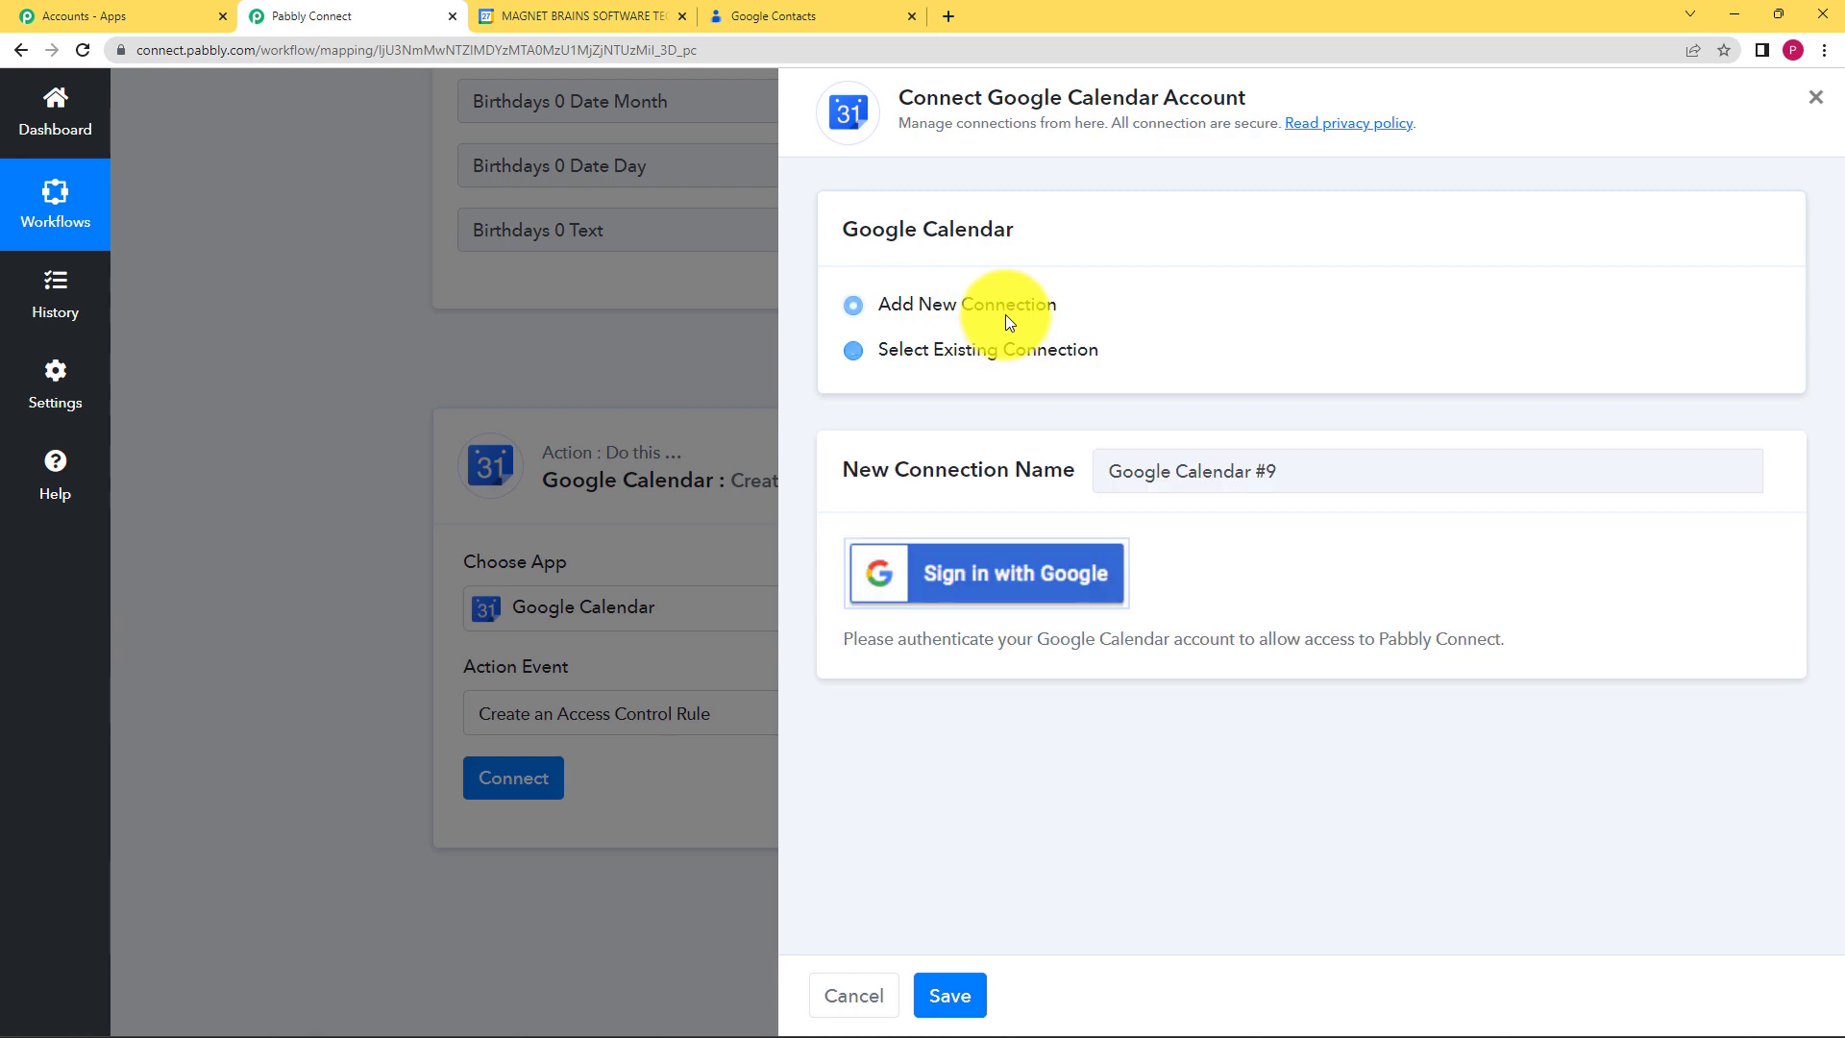
pyautogui.click(970, 603)
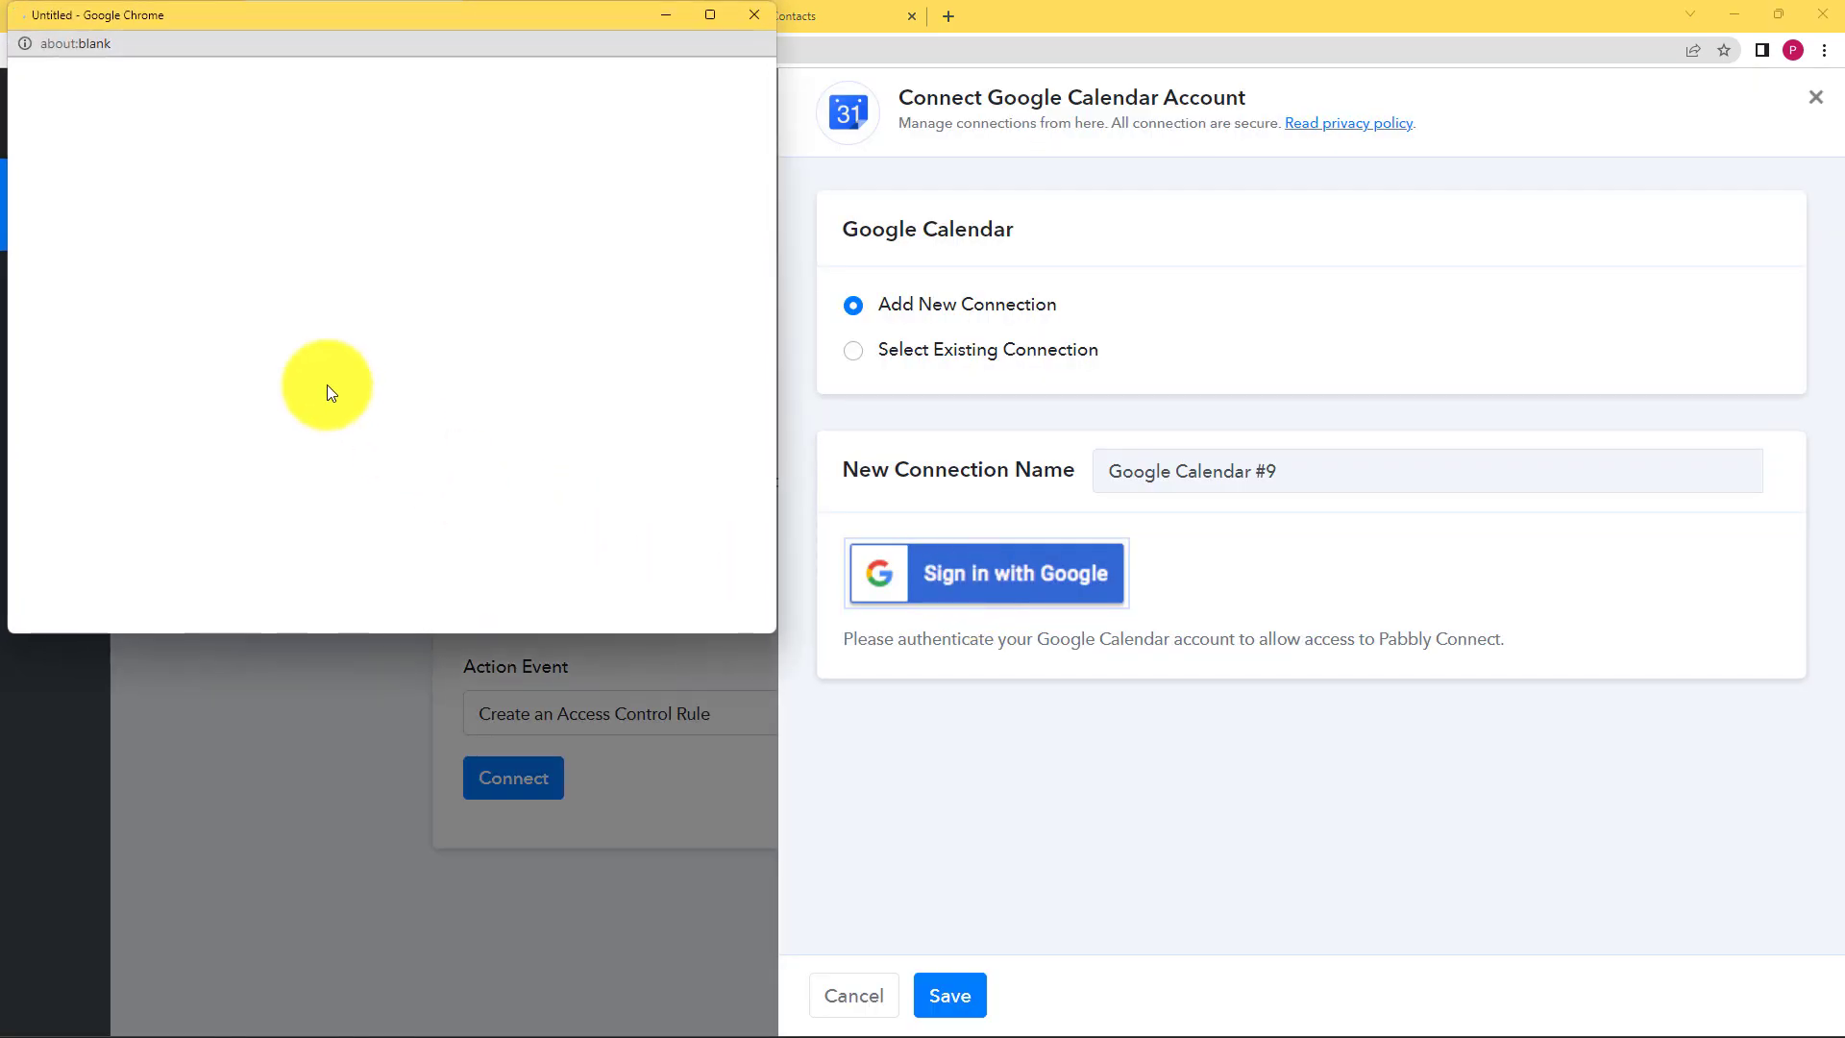
pyautogui.scroll(-1, 377, 382)
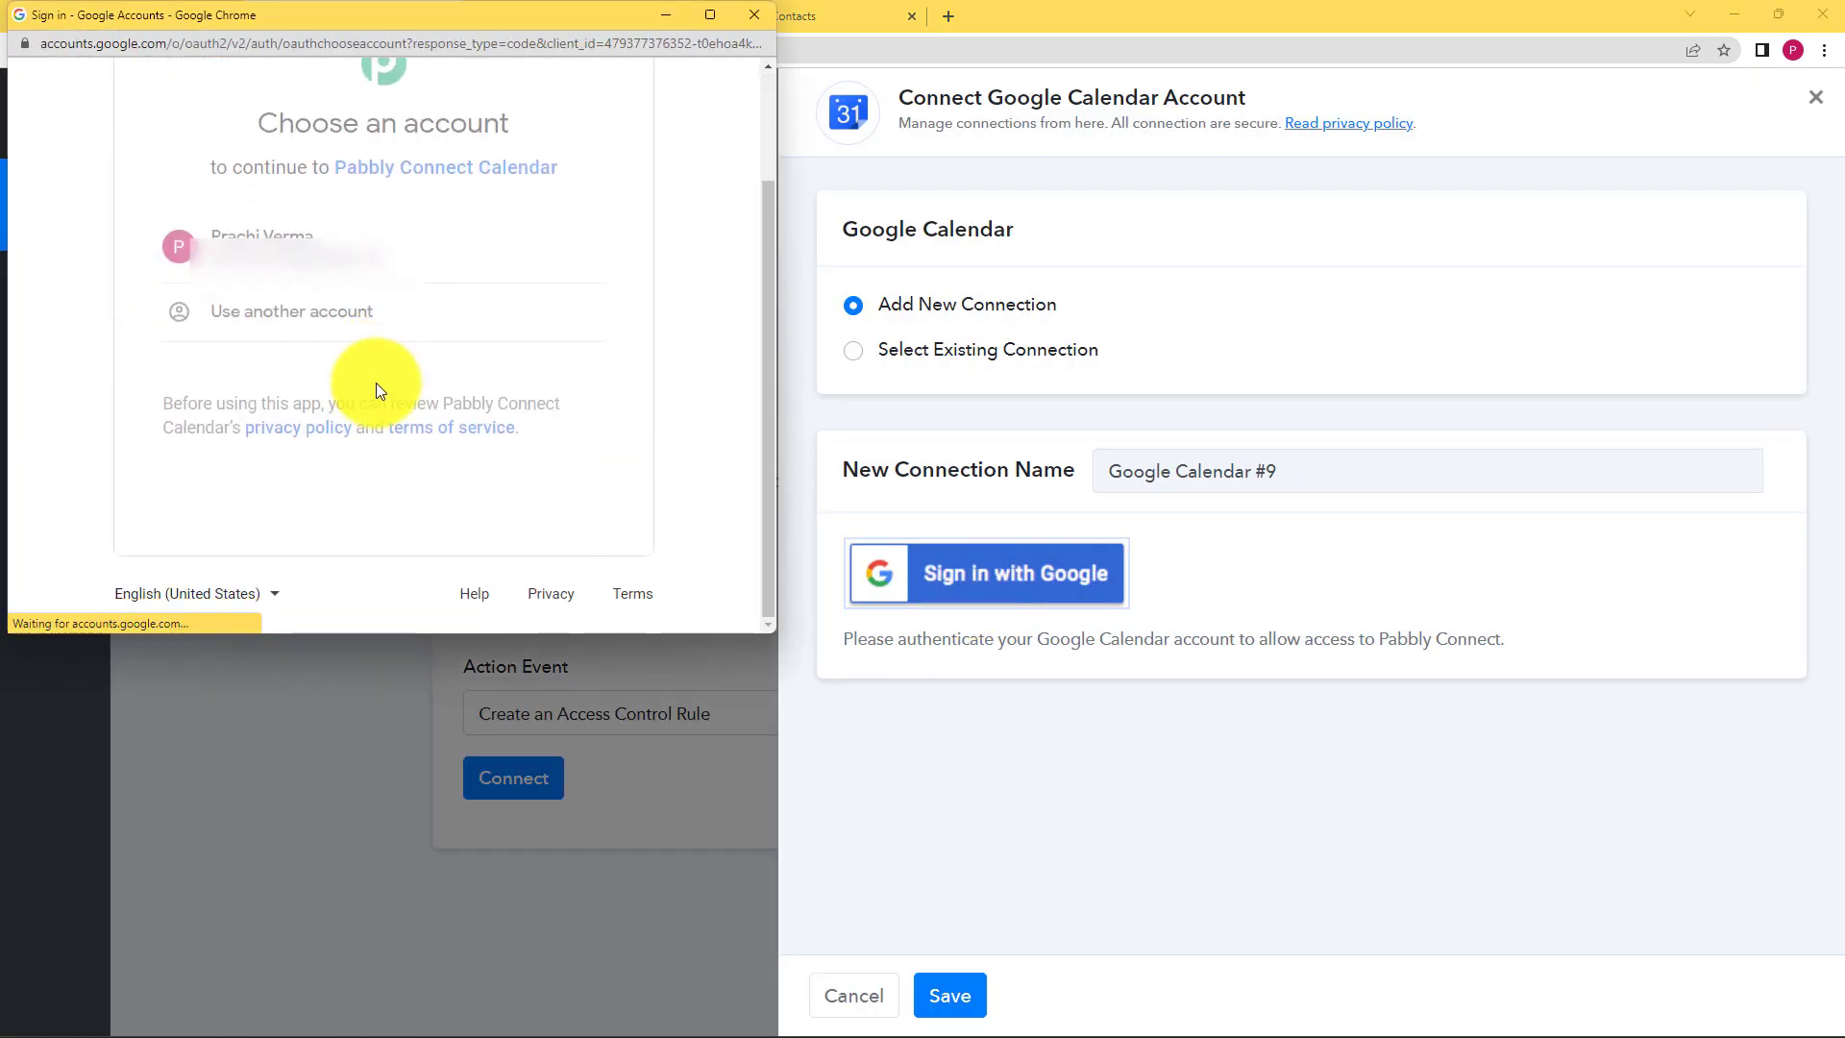
pyautogui.scroll(-3, 461, 442)
pyautogui.click(480, 470)
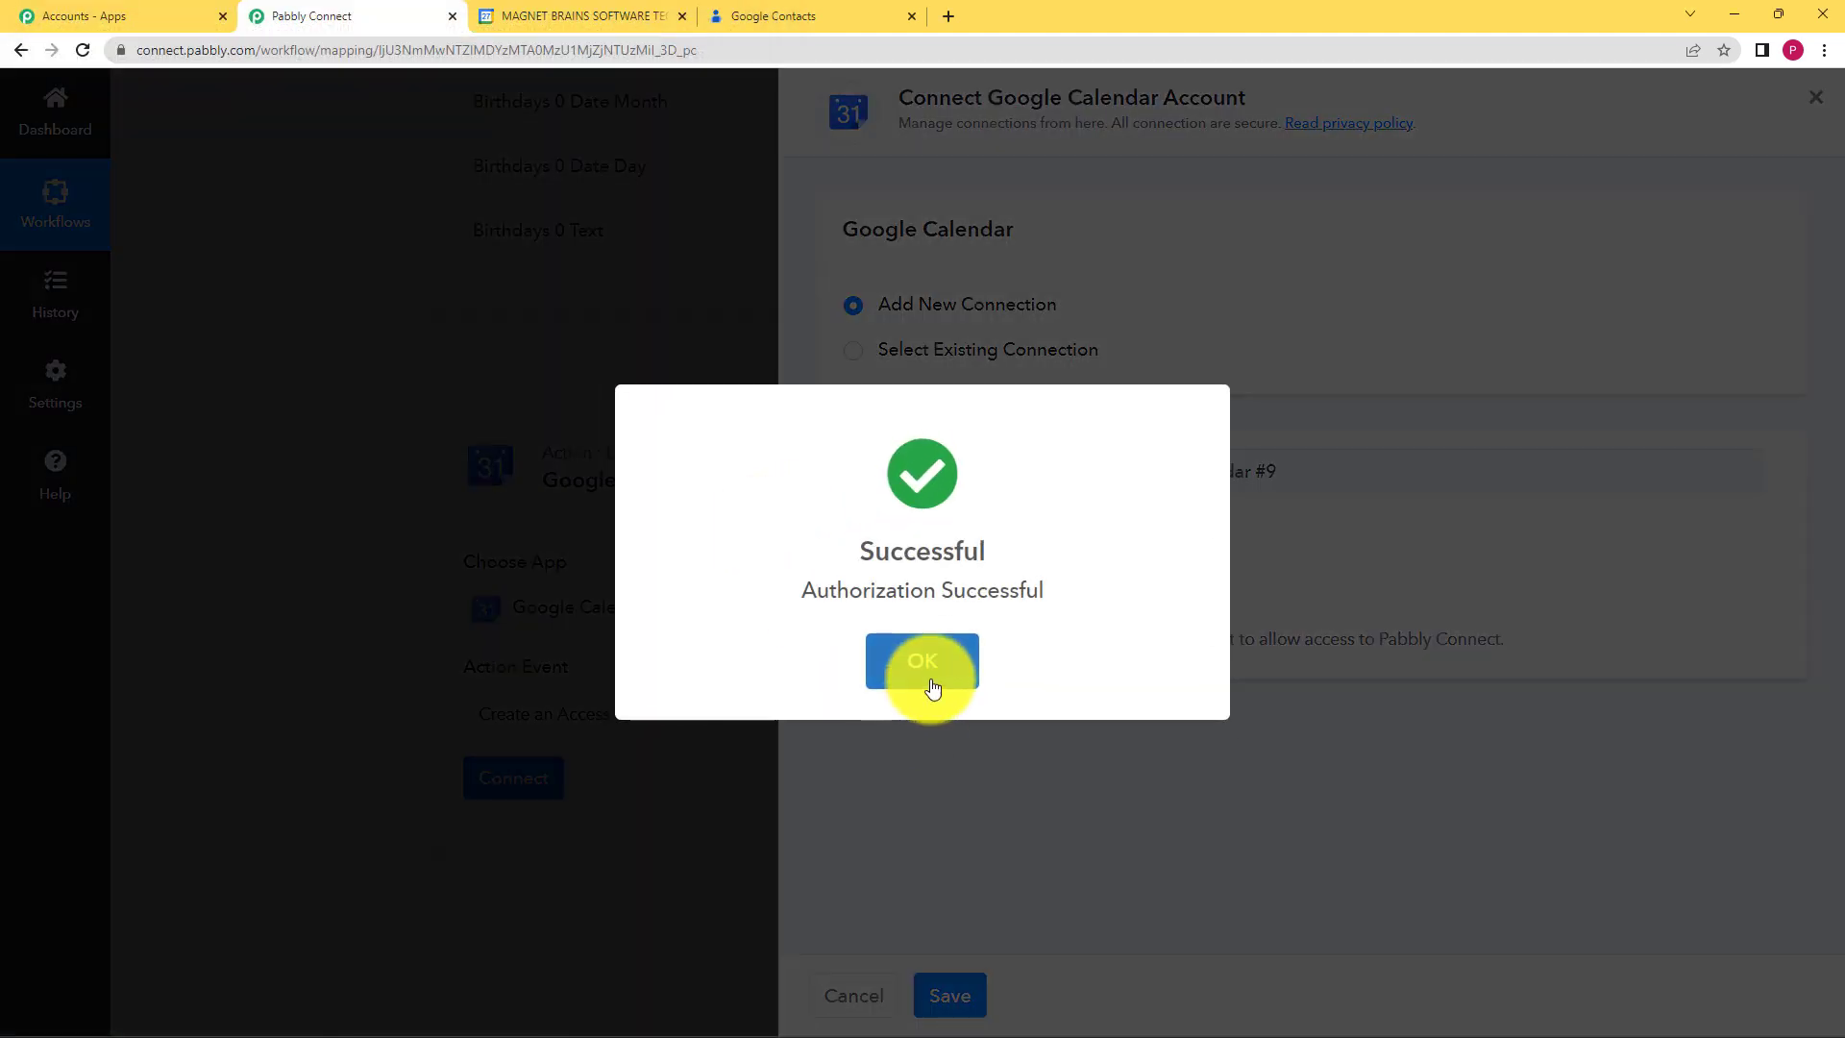
pyautogui.click(923, 663)
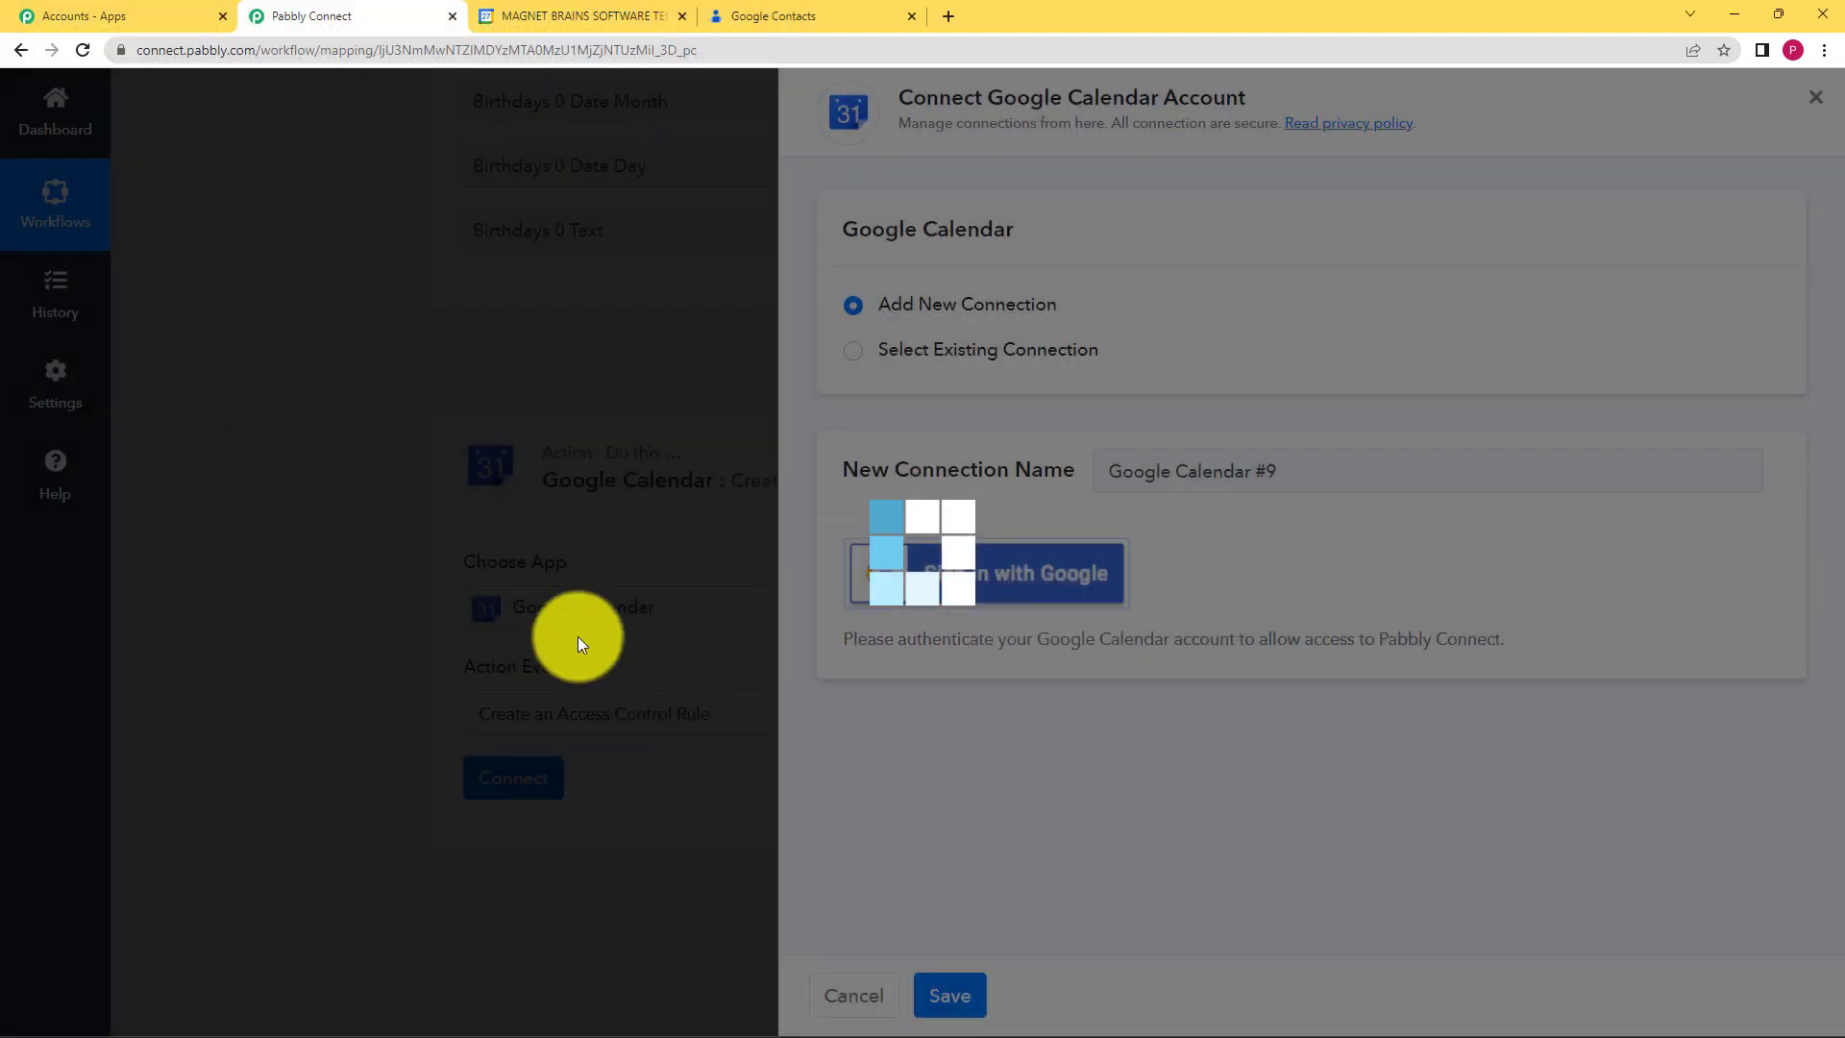
pyautogui.scroll(-1, 365, 636)
pyautogui.scroll(-6, 367, 651)
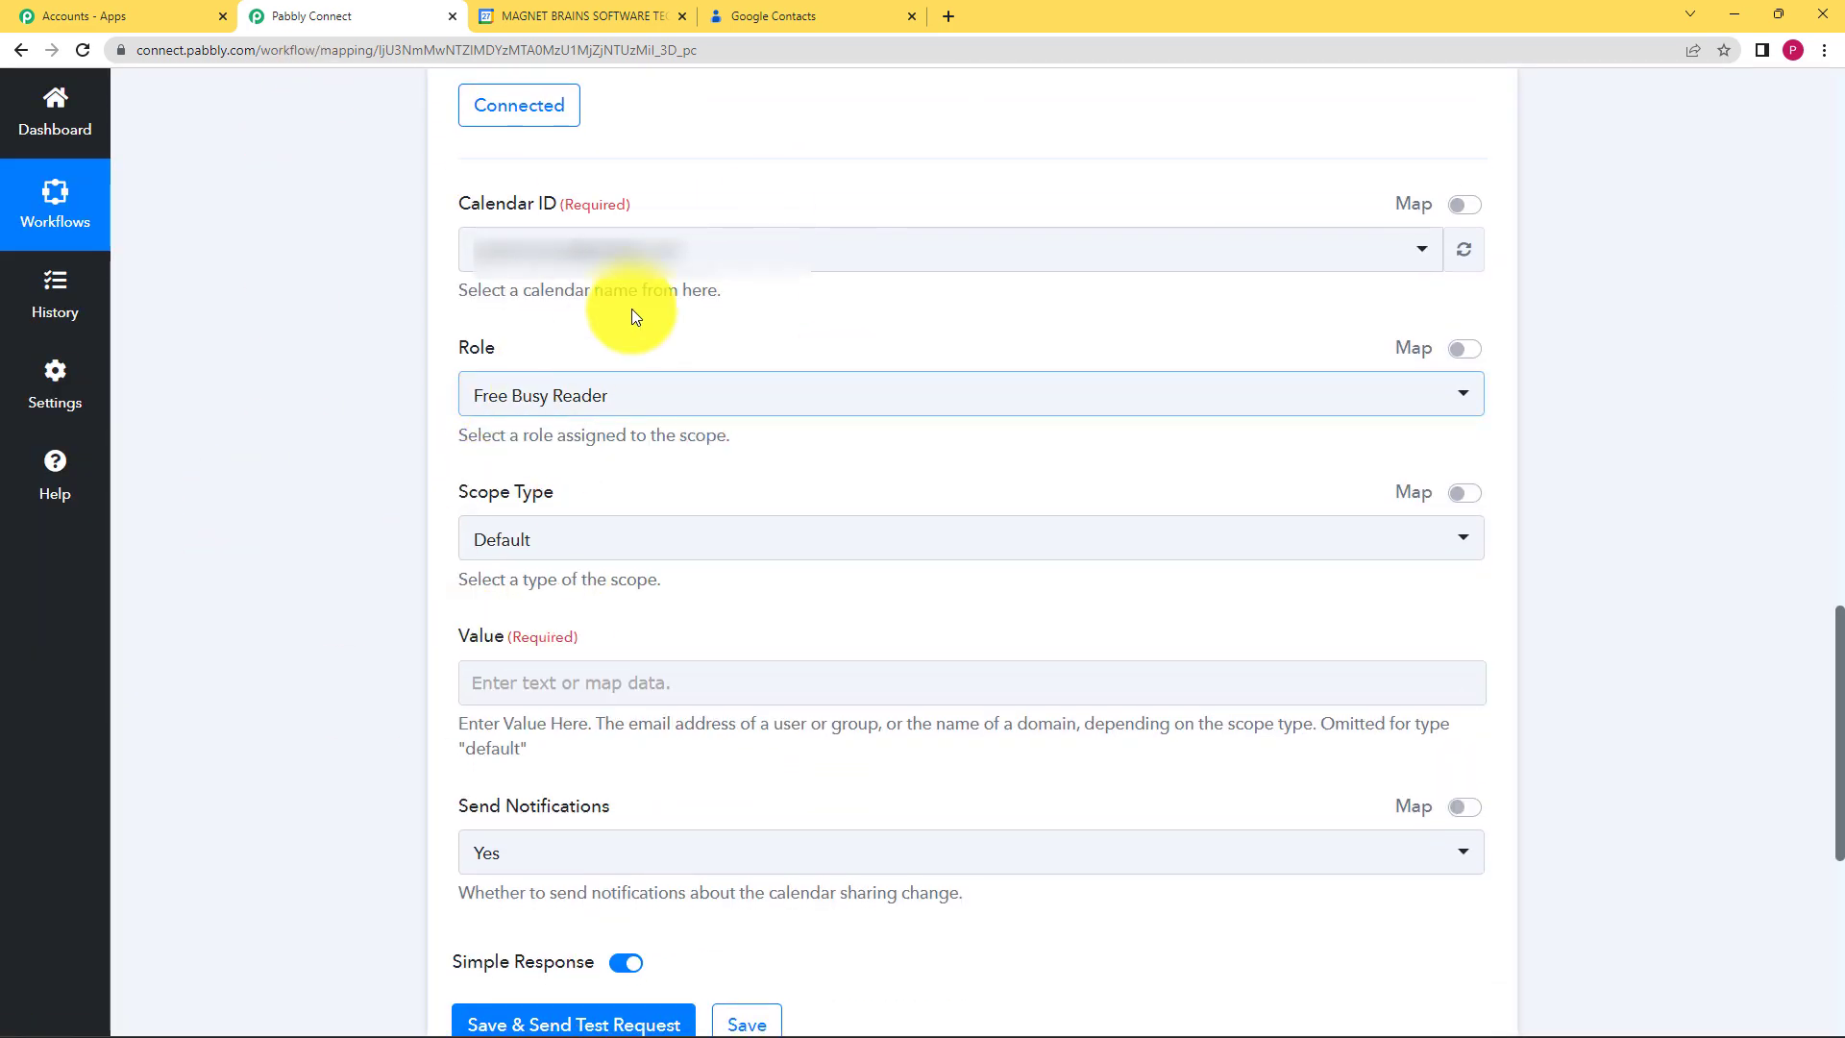
# Step: Keep the primary calendar as the rule's Calendar ID, then switch to the Google Calendar tab
pyautogui.click(658, 248)
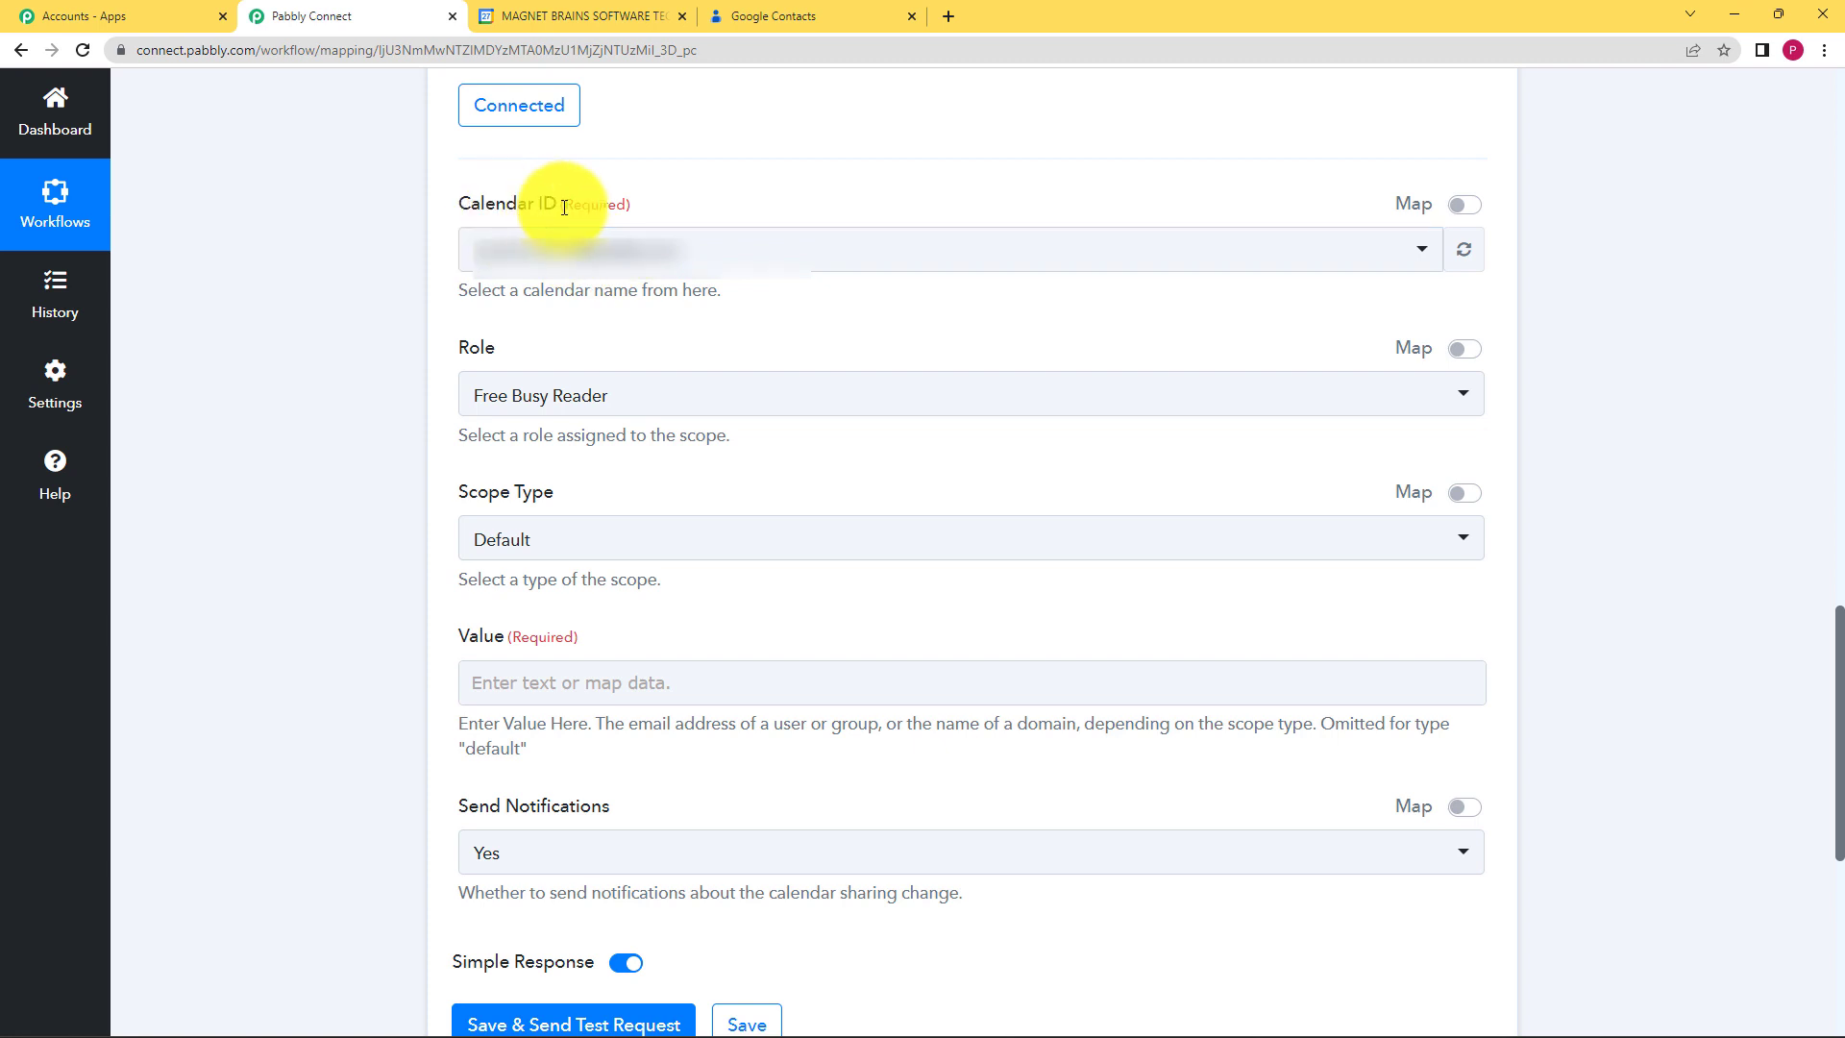
pyautogui.click(572, 249)
pyautogui.click(637, 373)
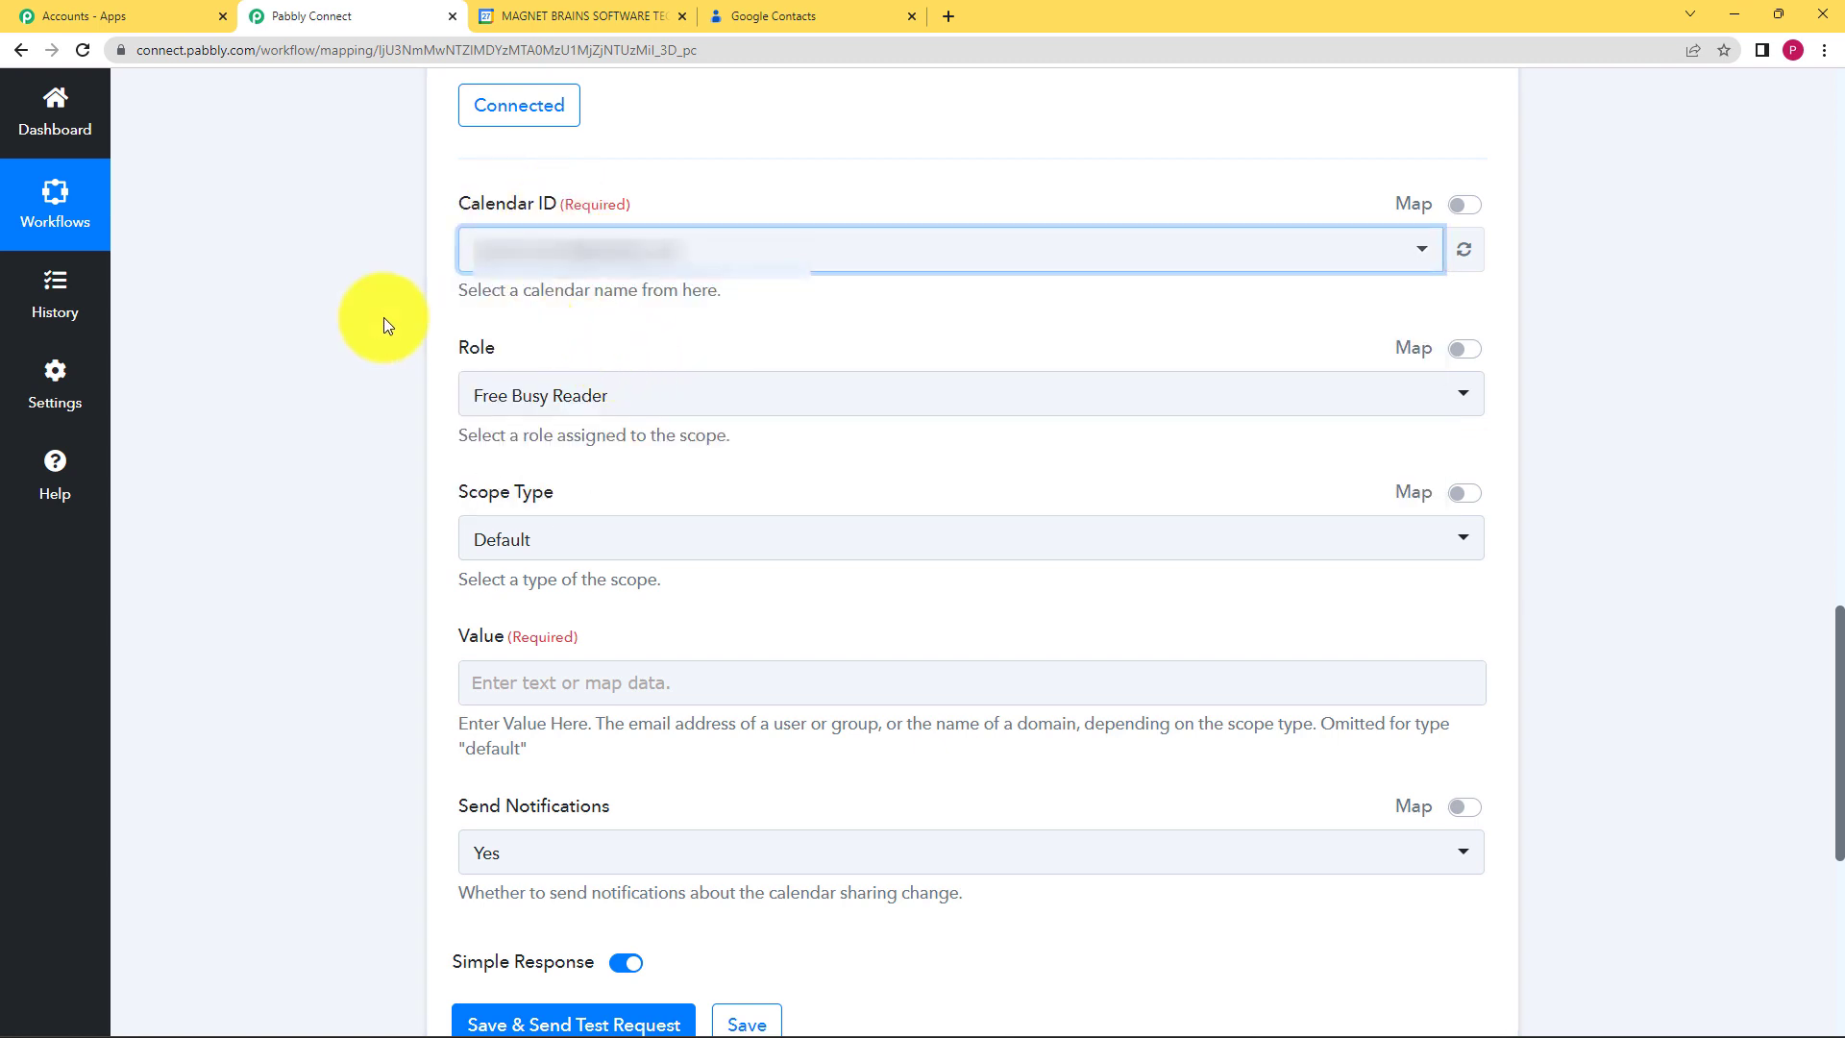
pyautogui.click(625, 16)
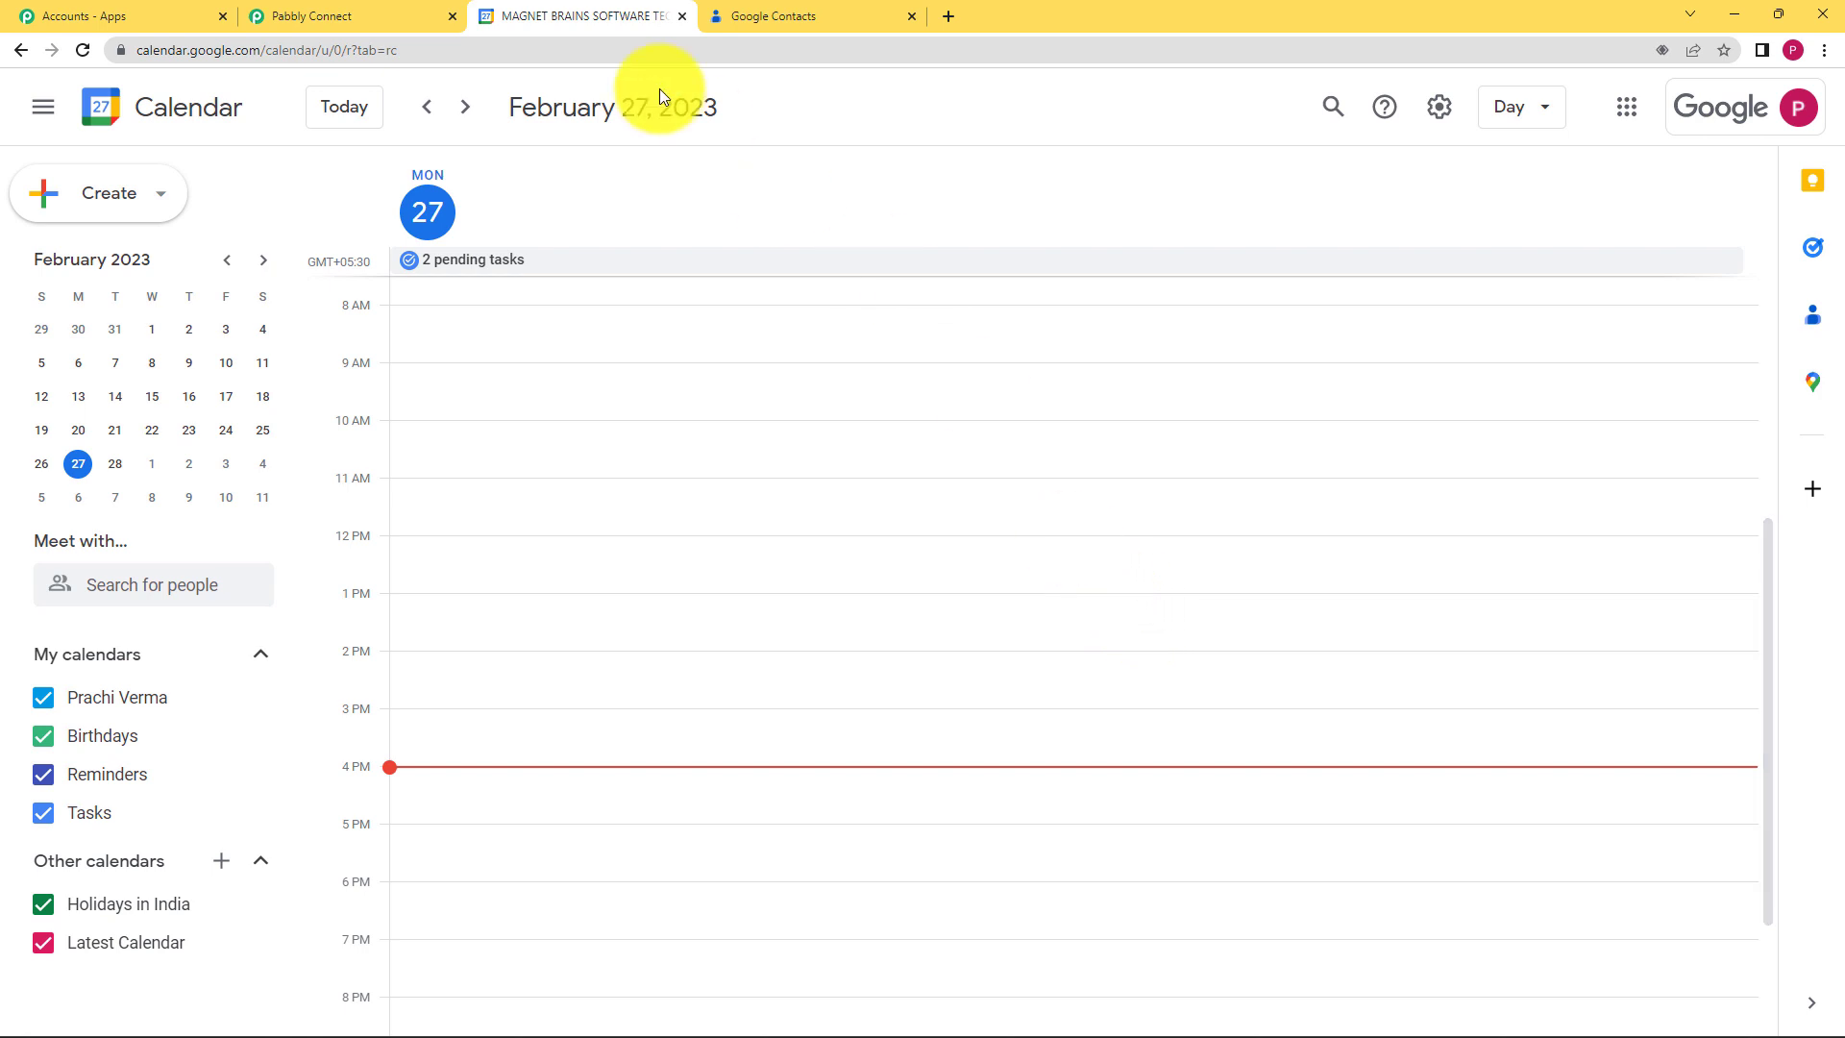
# Step: Go back from the Google Calendar day view to the Pabbly Connect workflow tab
pyautogui.click(336, 15)
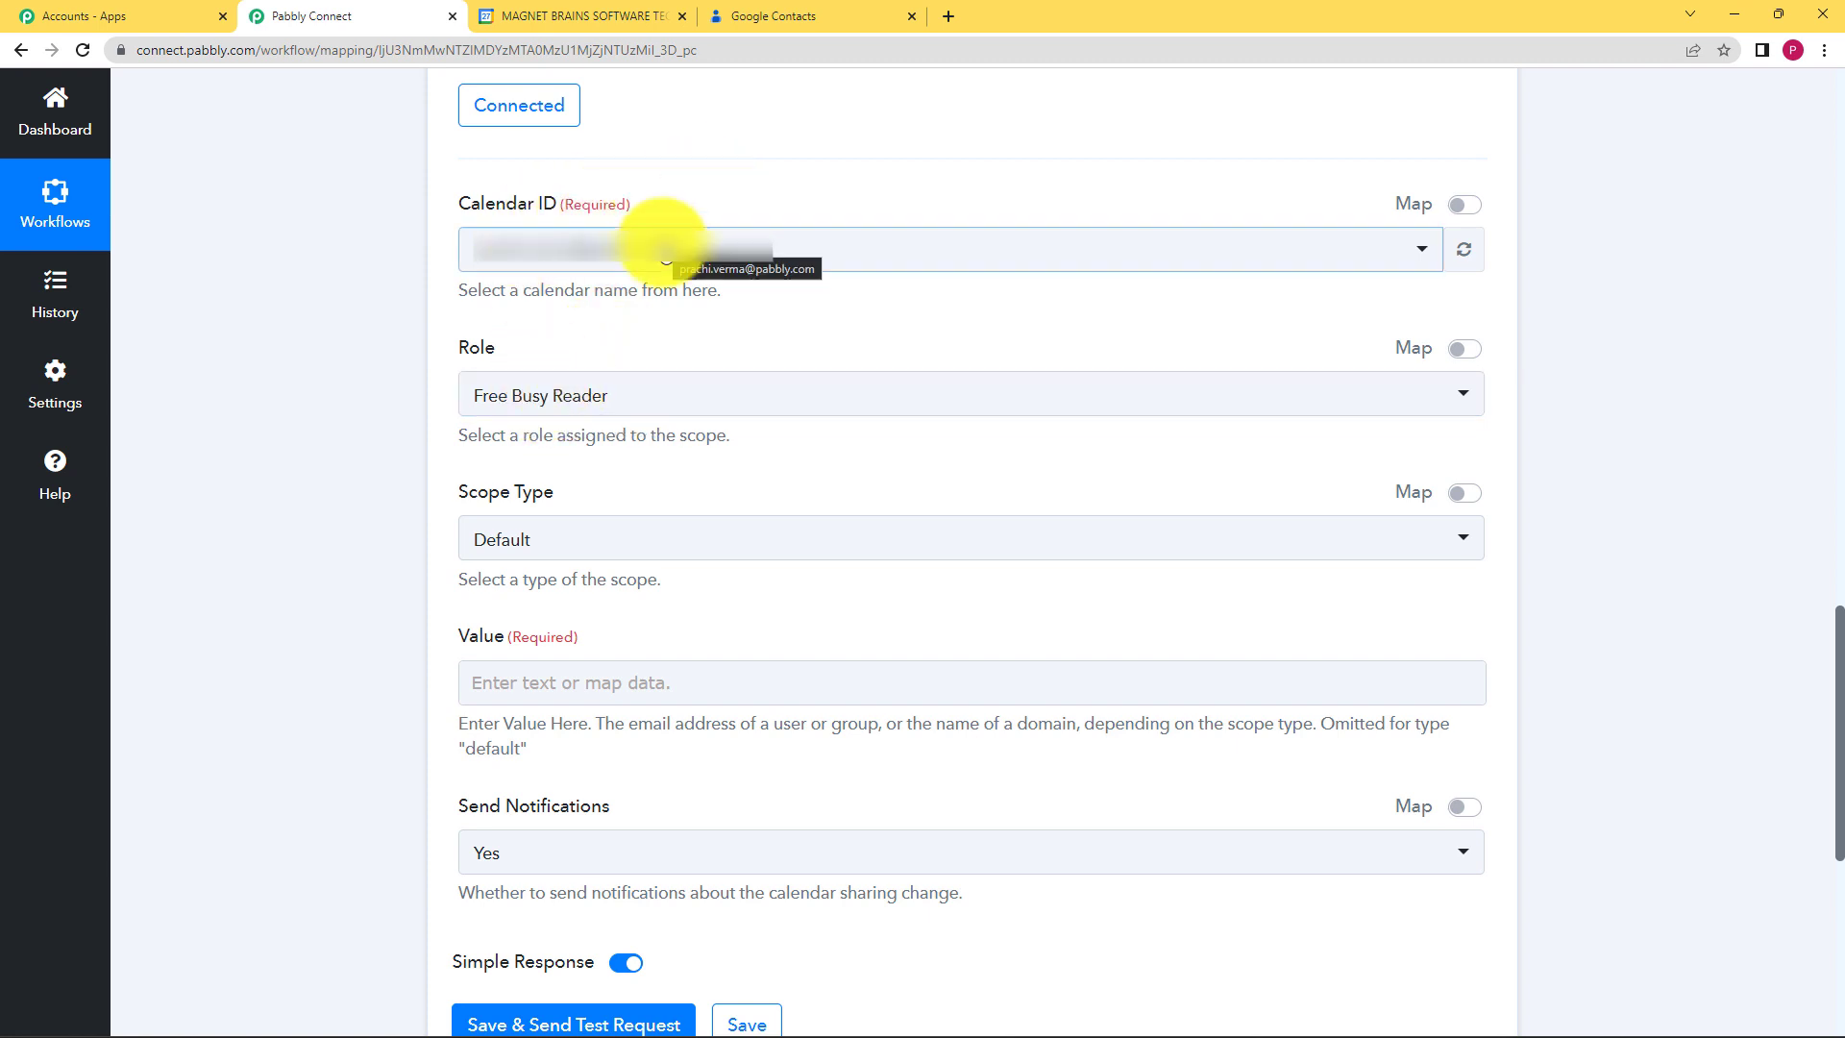
# Step: Set the access control rule's Role to Reader
pyautogui.click(615, 397)
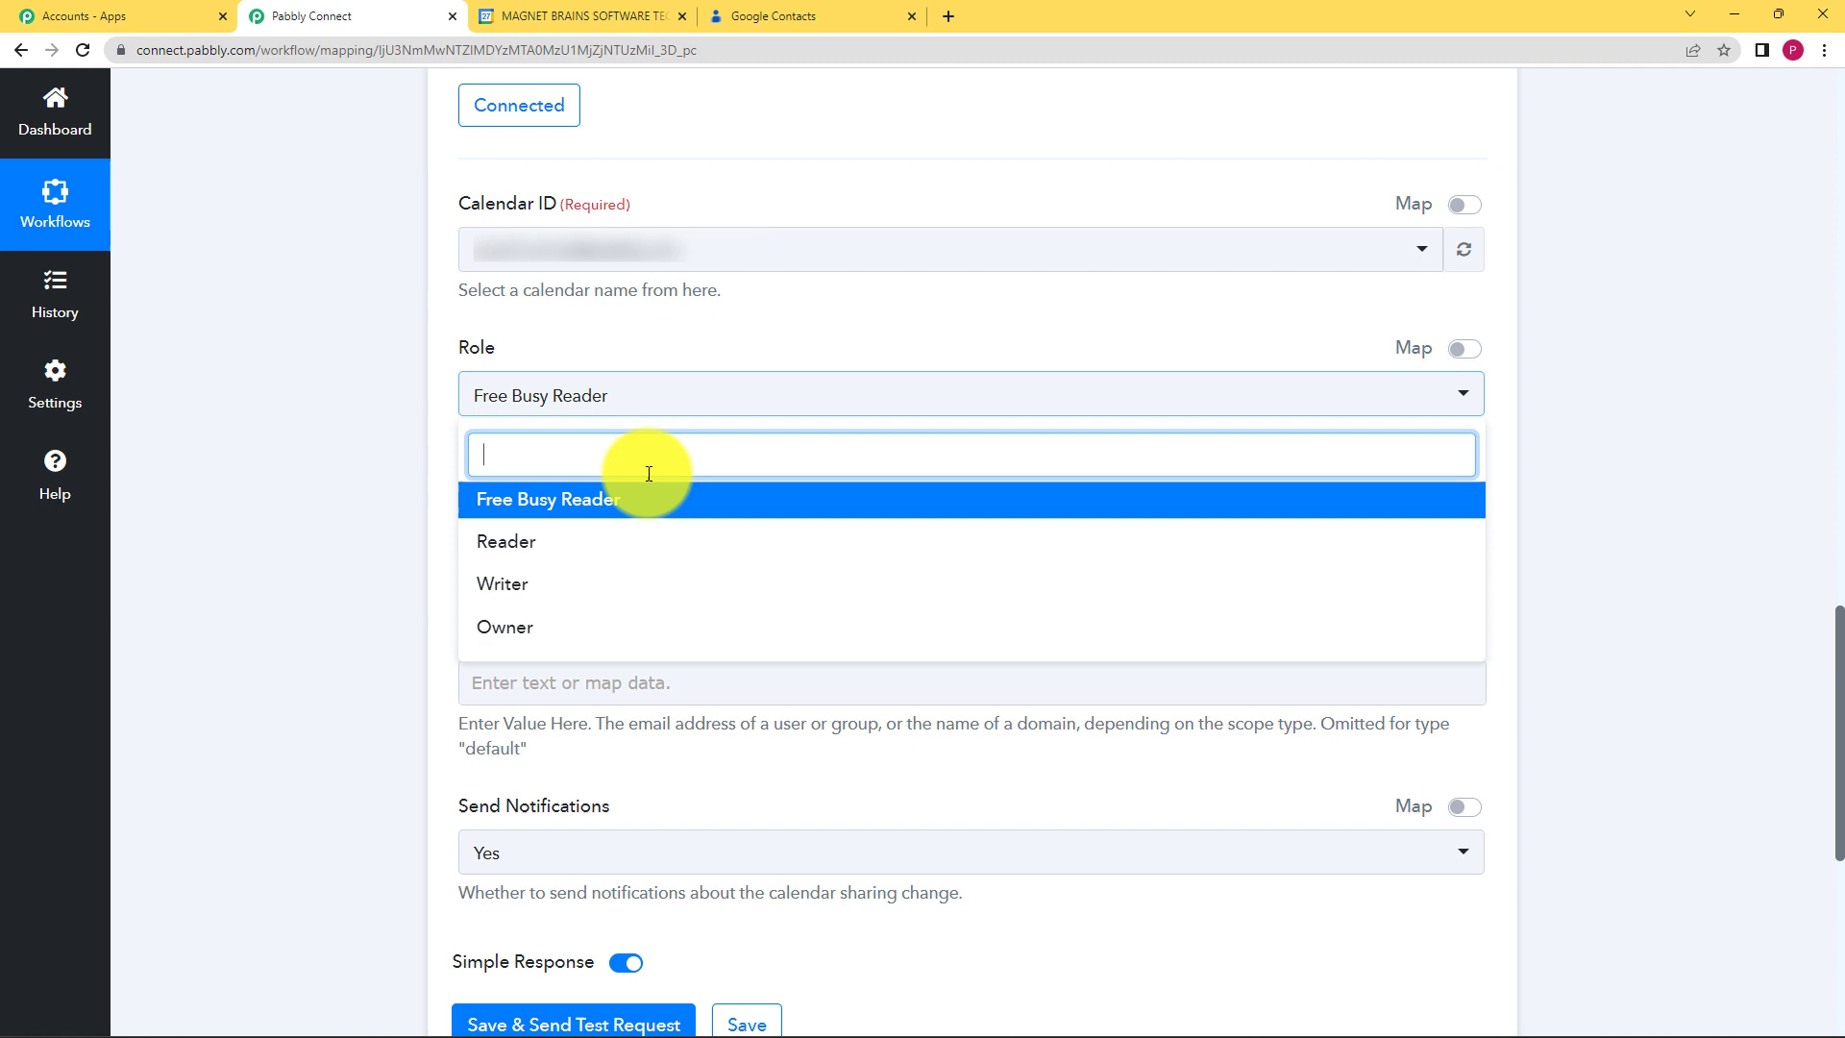
pyautogui.click(656, 557)
pyautogui.click(651, 409)
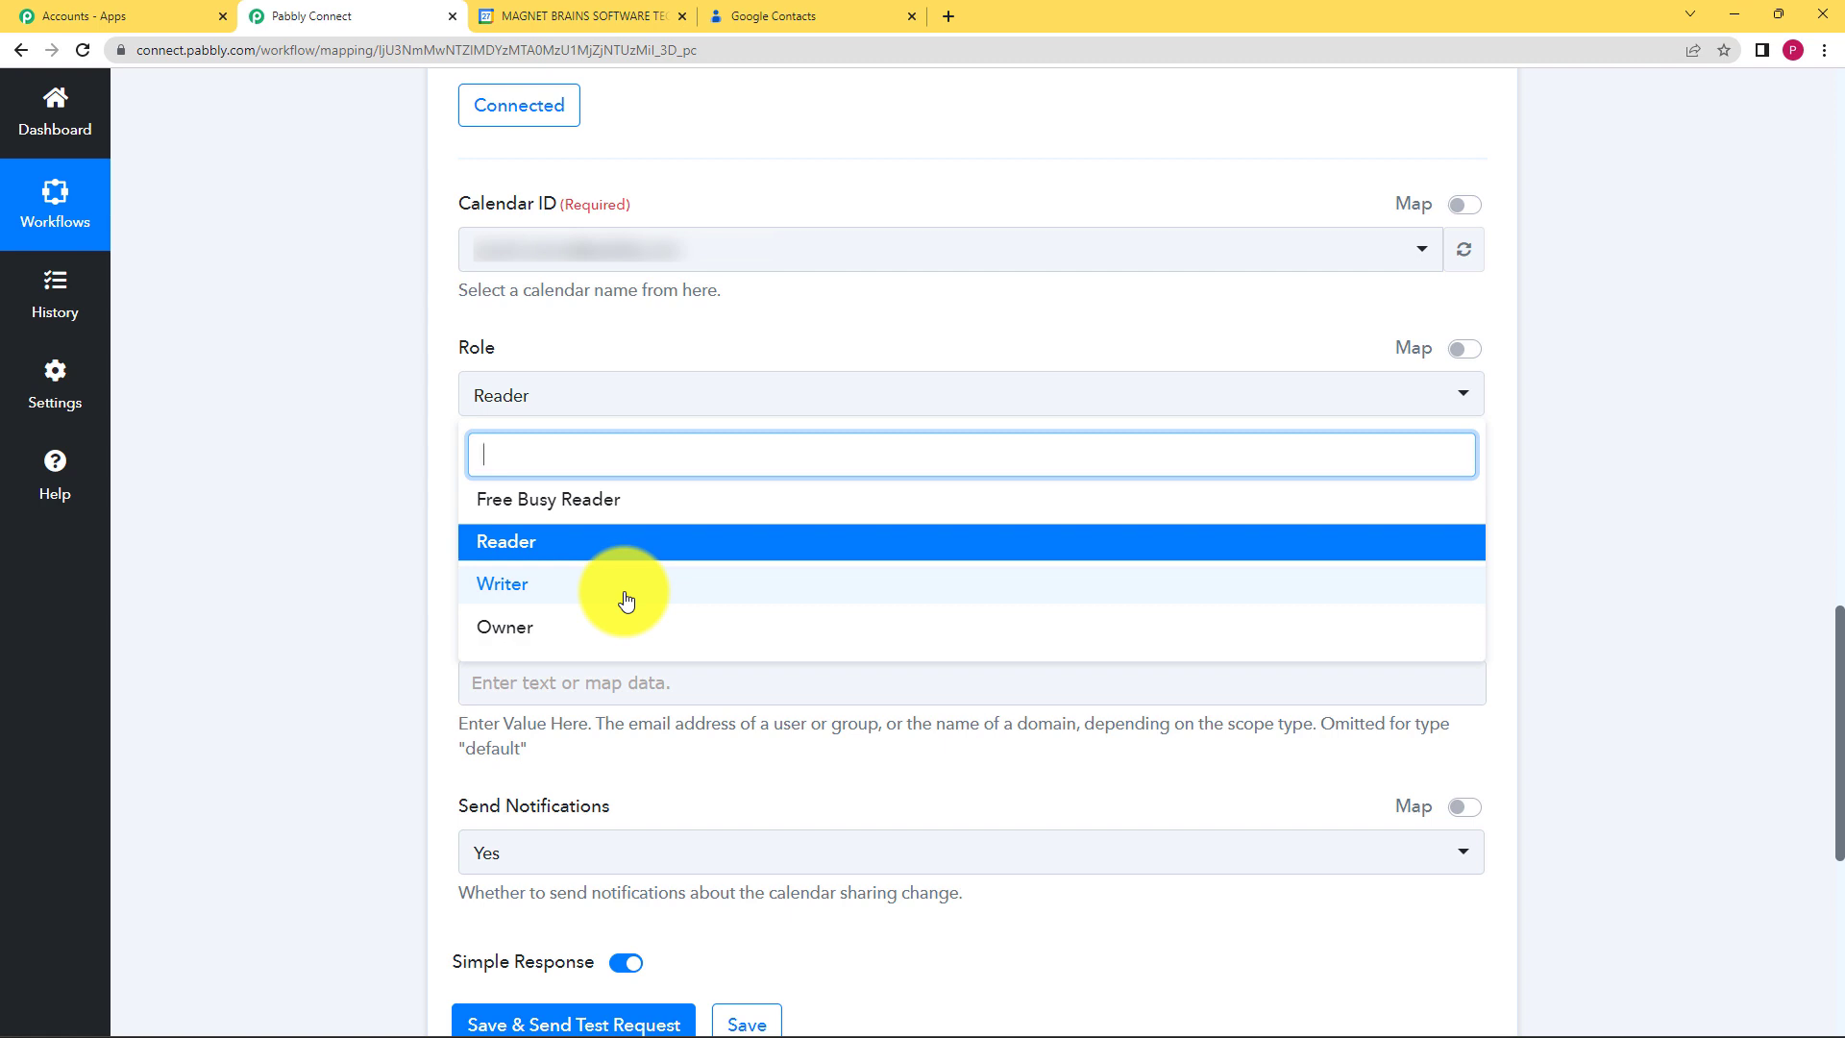
pyautogui.click(605, 543)
pyautogui.click(523, 413)
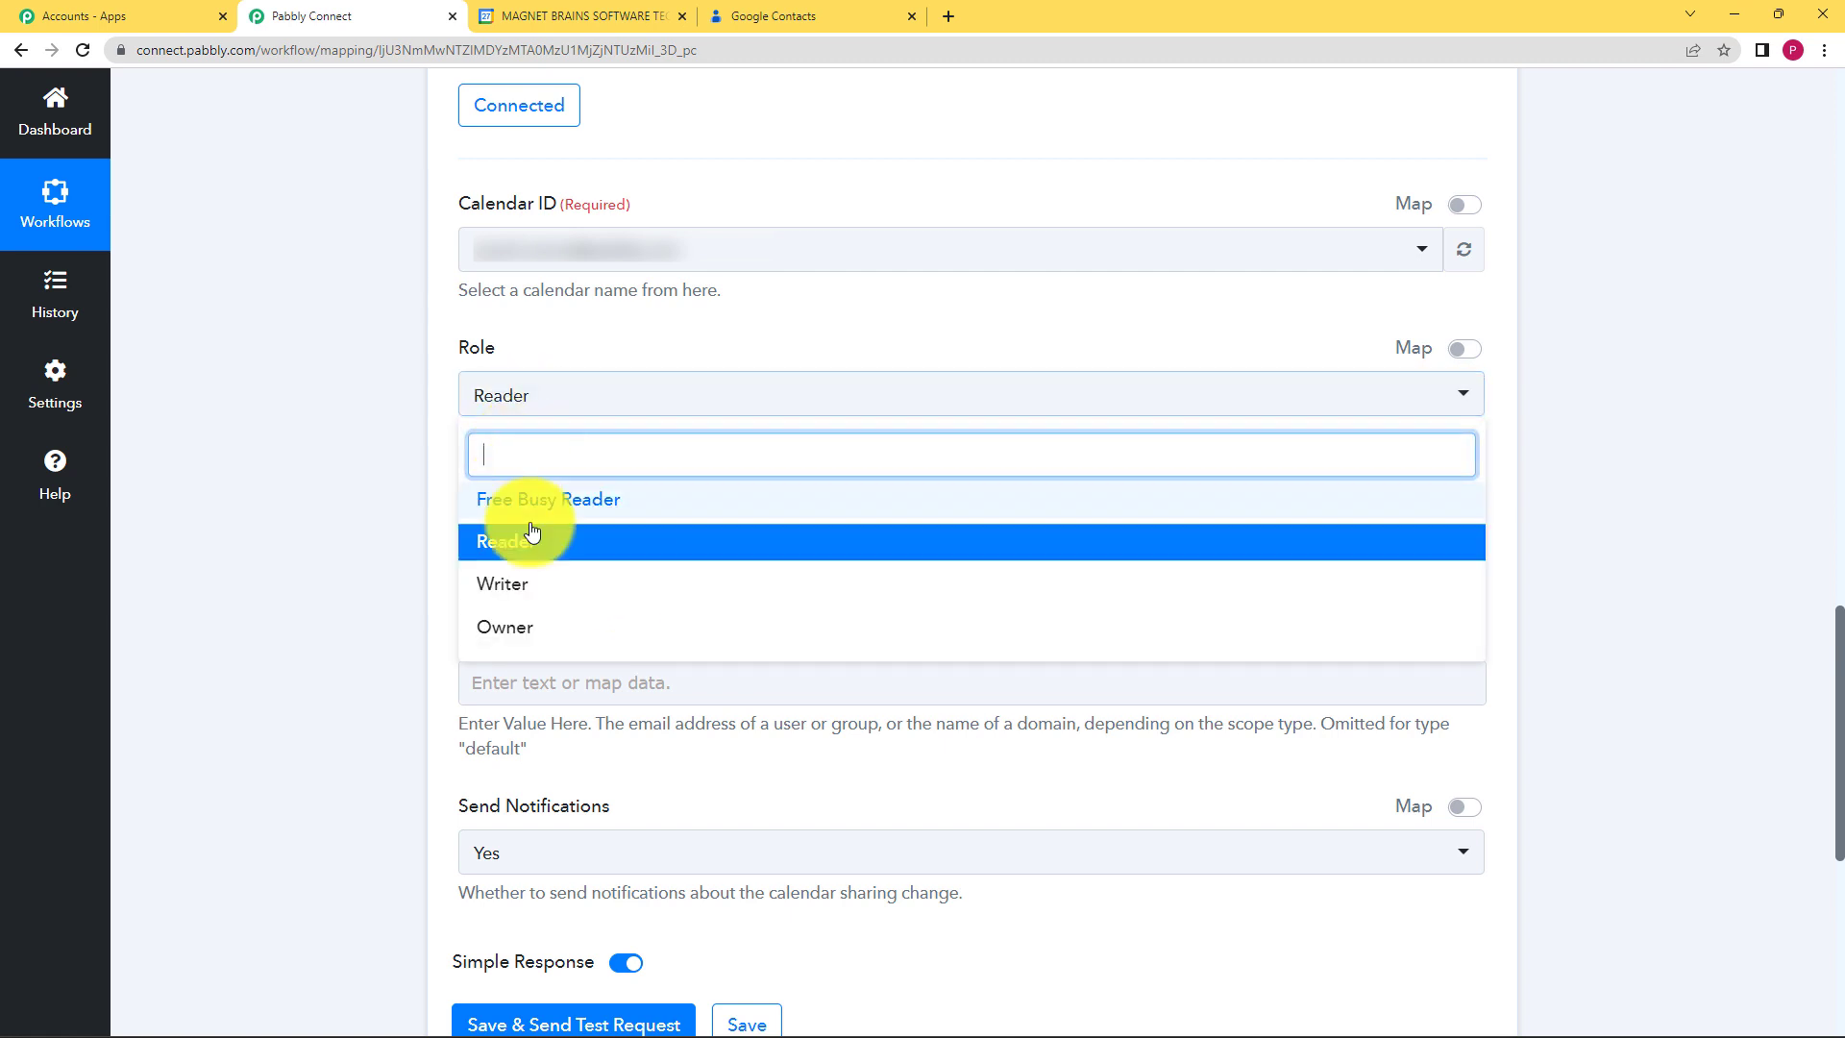
pyautogui.click(528, 535)
# Step: Set Scope Type to User and open, then close, the Value field's data list
pyautogui.click(543, 555)
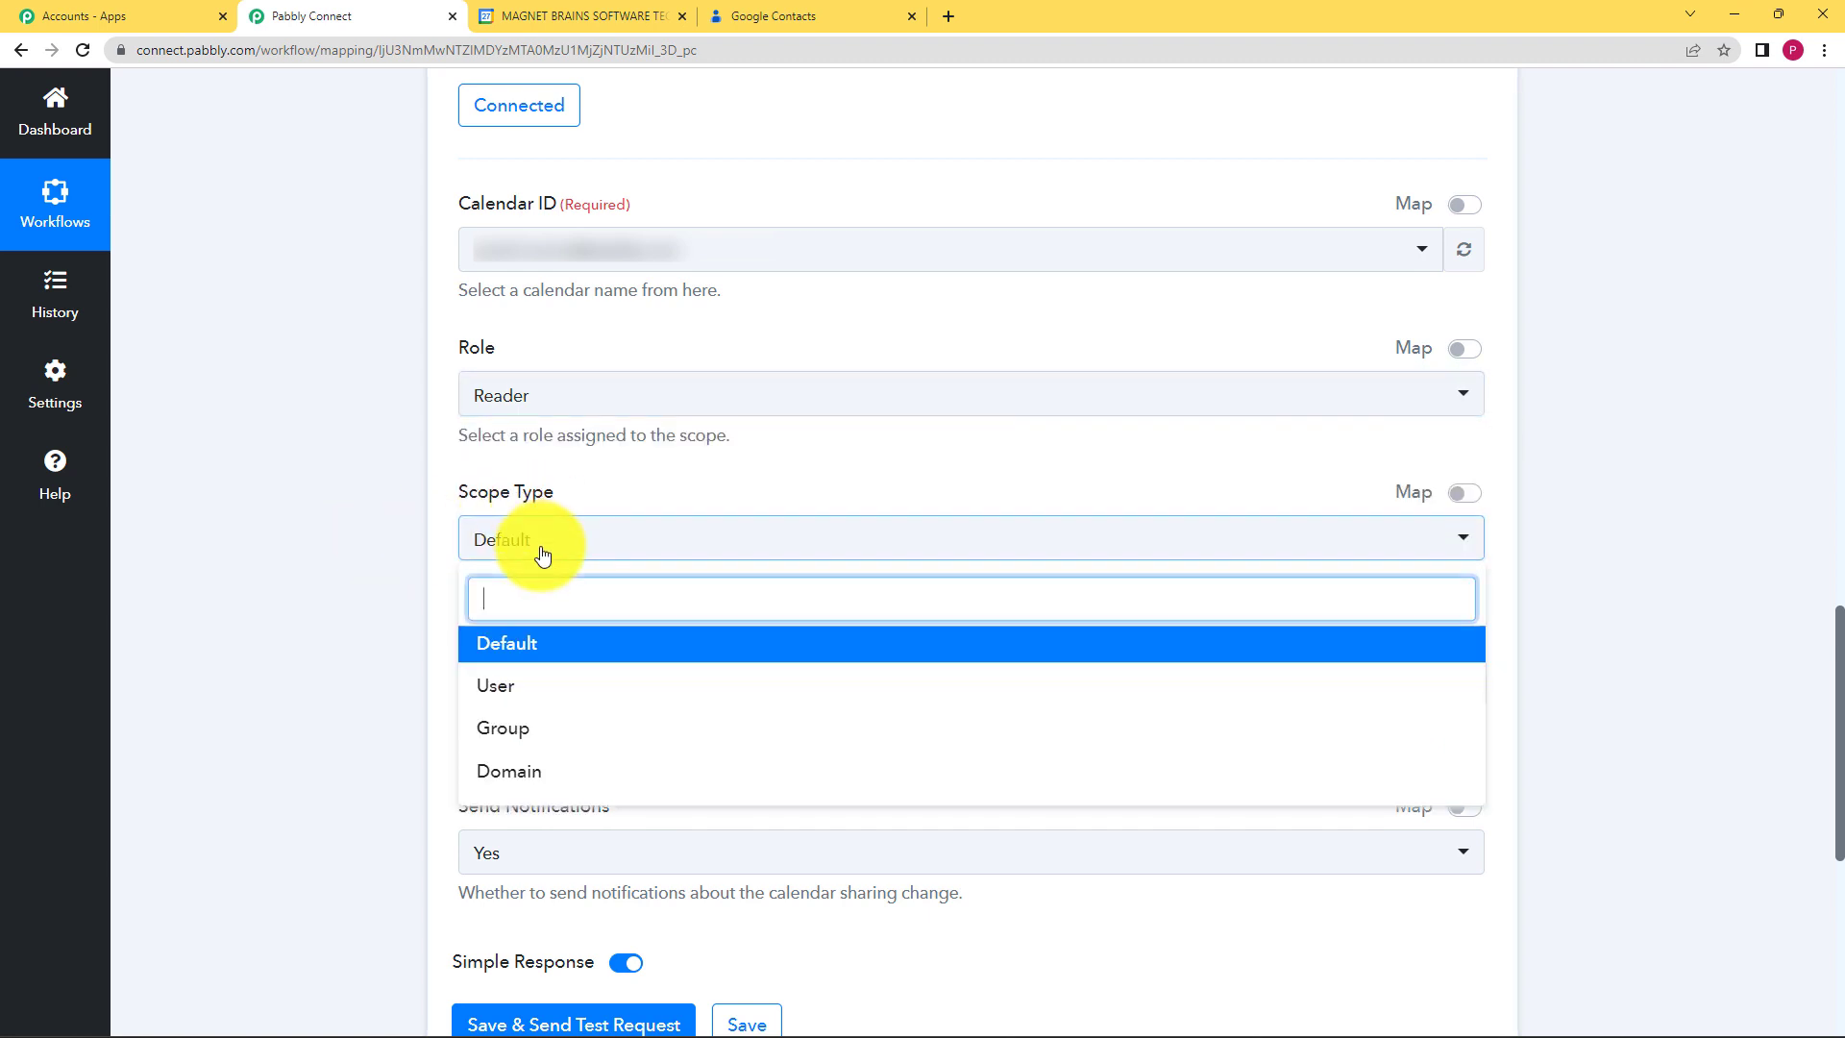
pyautogui.click(577, 688)
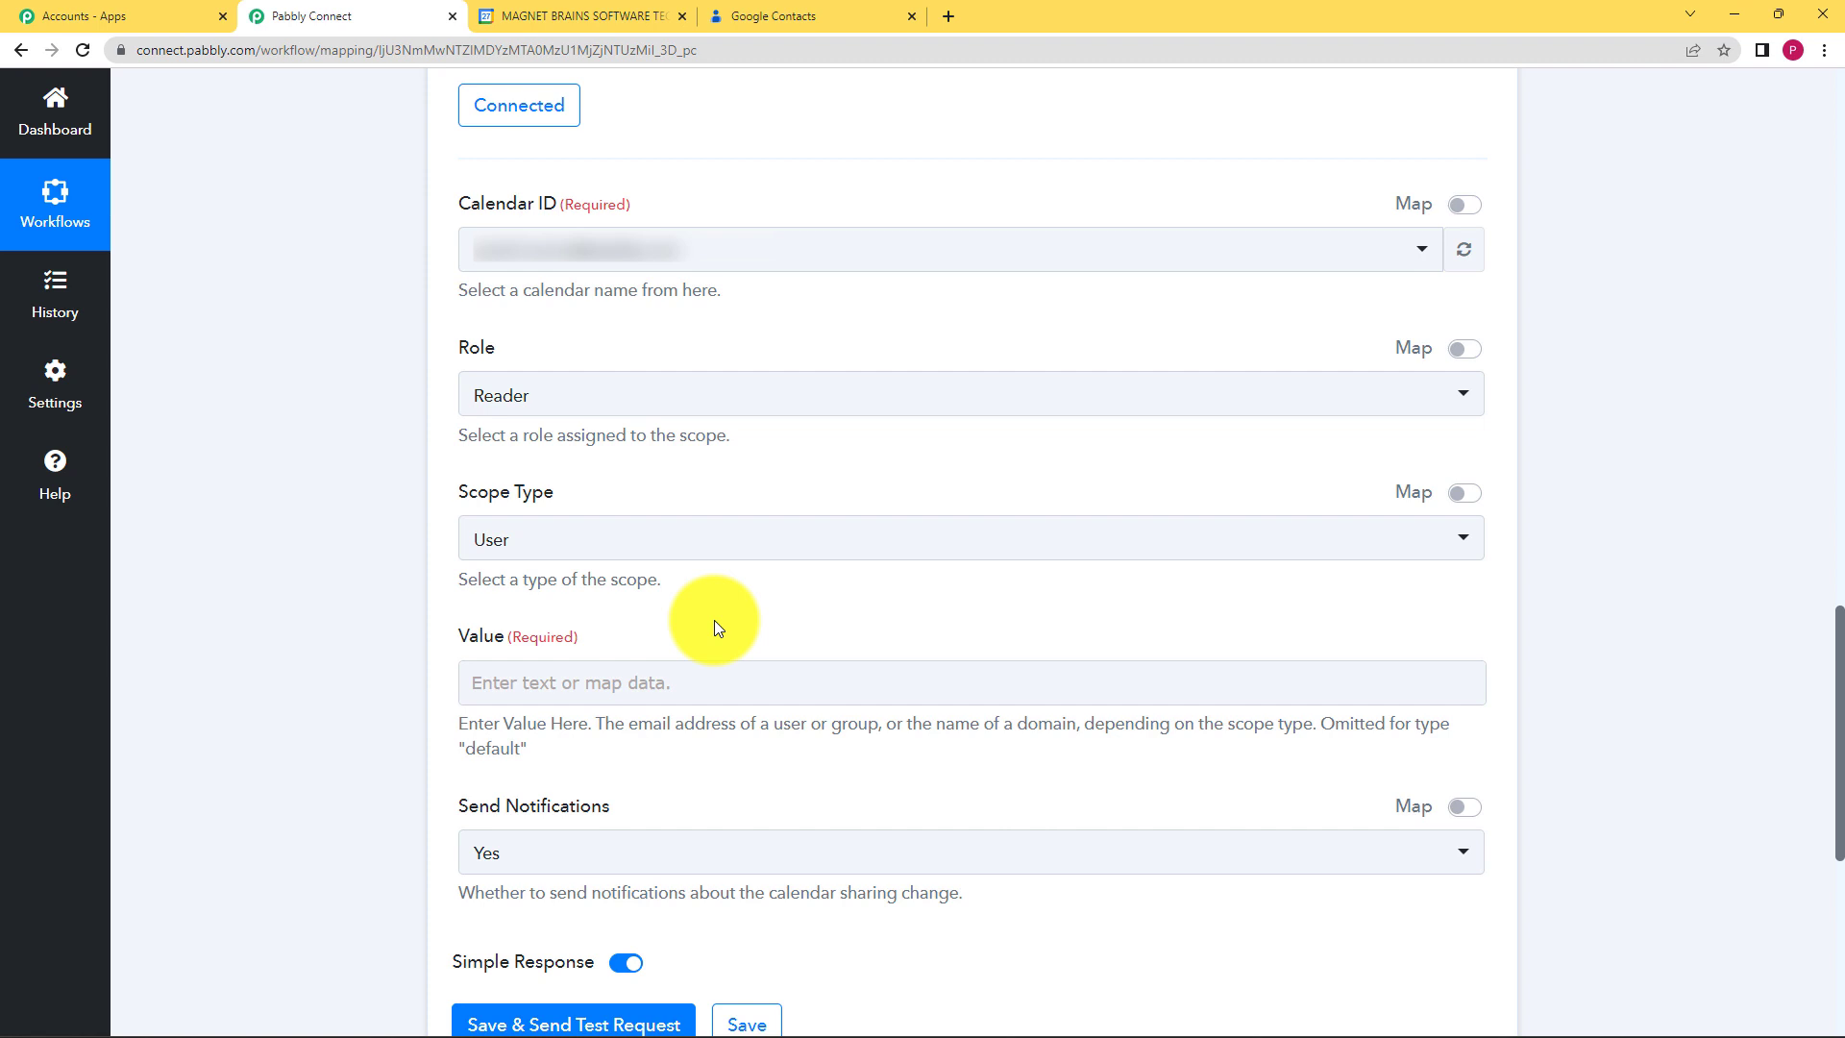
pyautogui.click(642, 688)
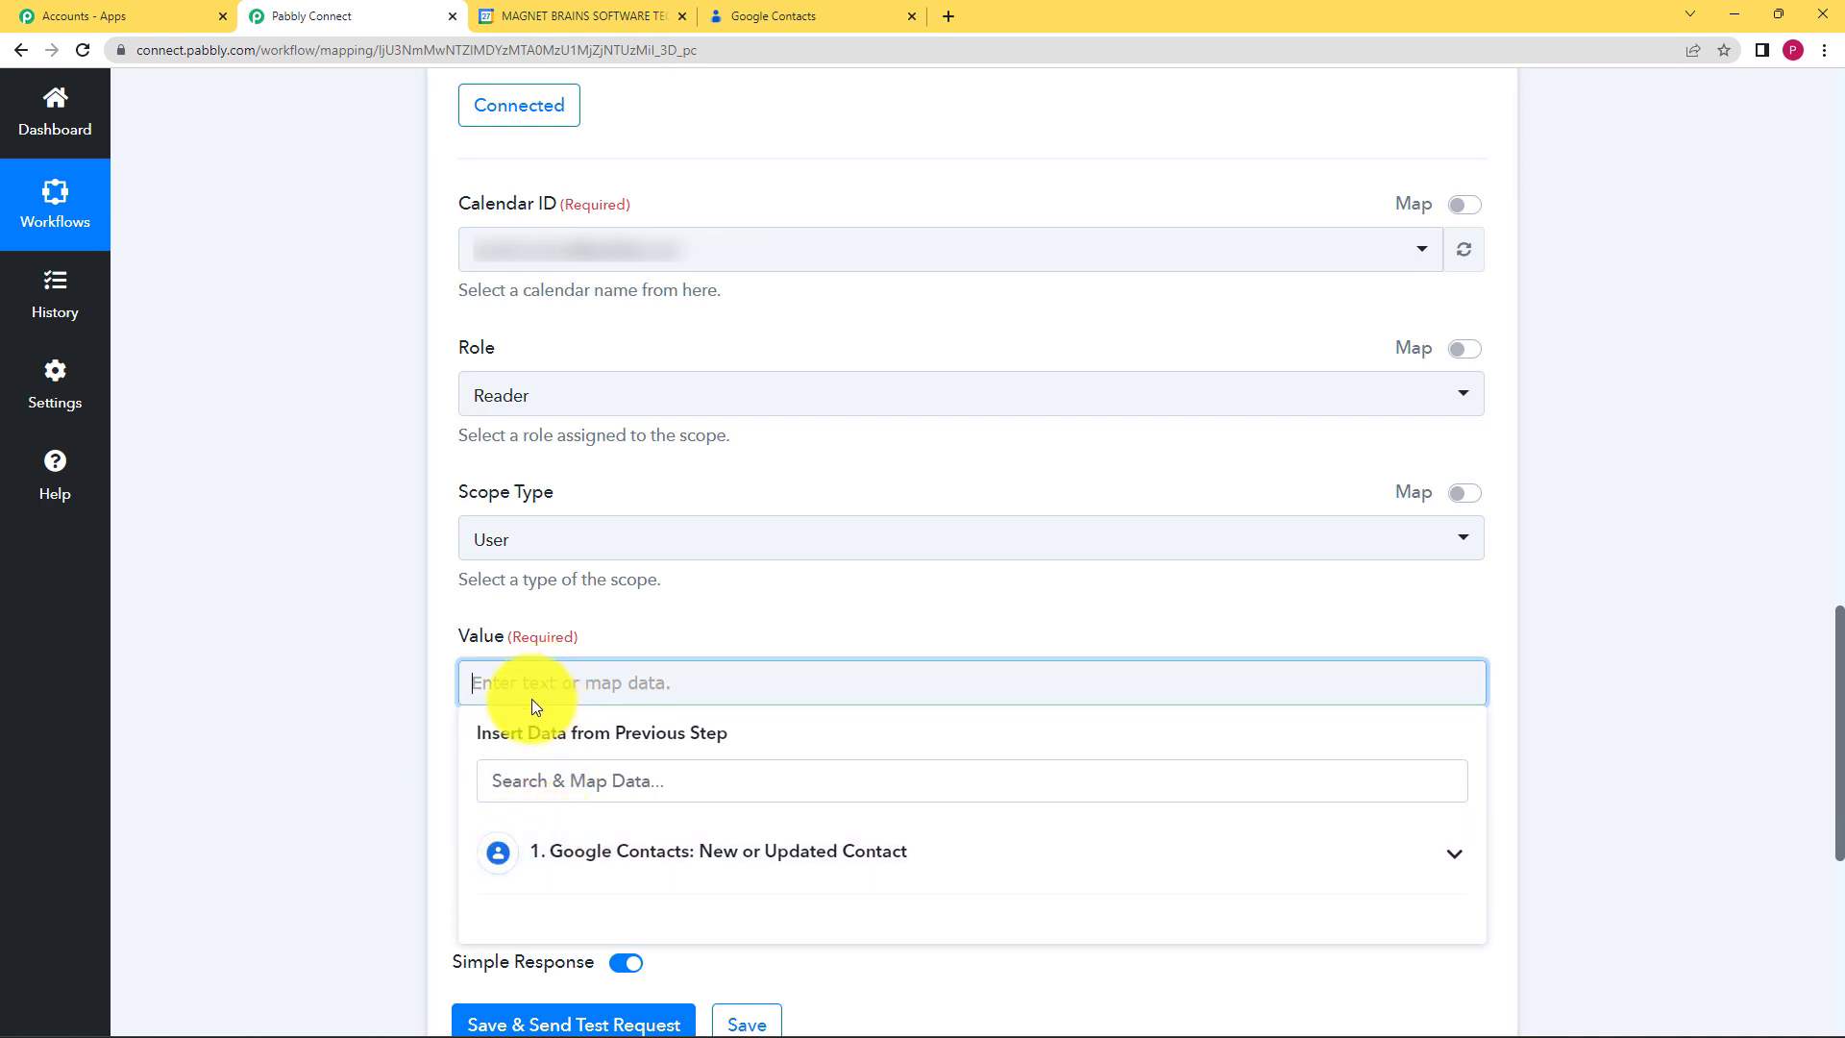
pyautogui.click(319, 706)
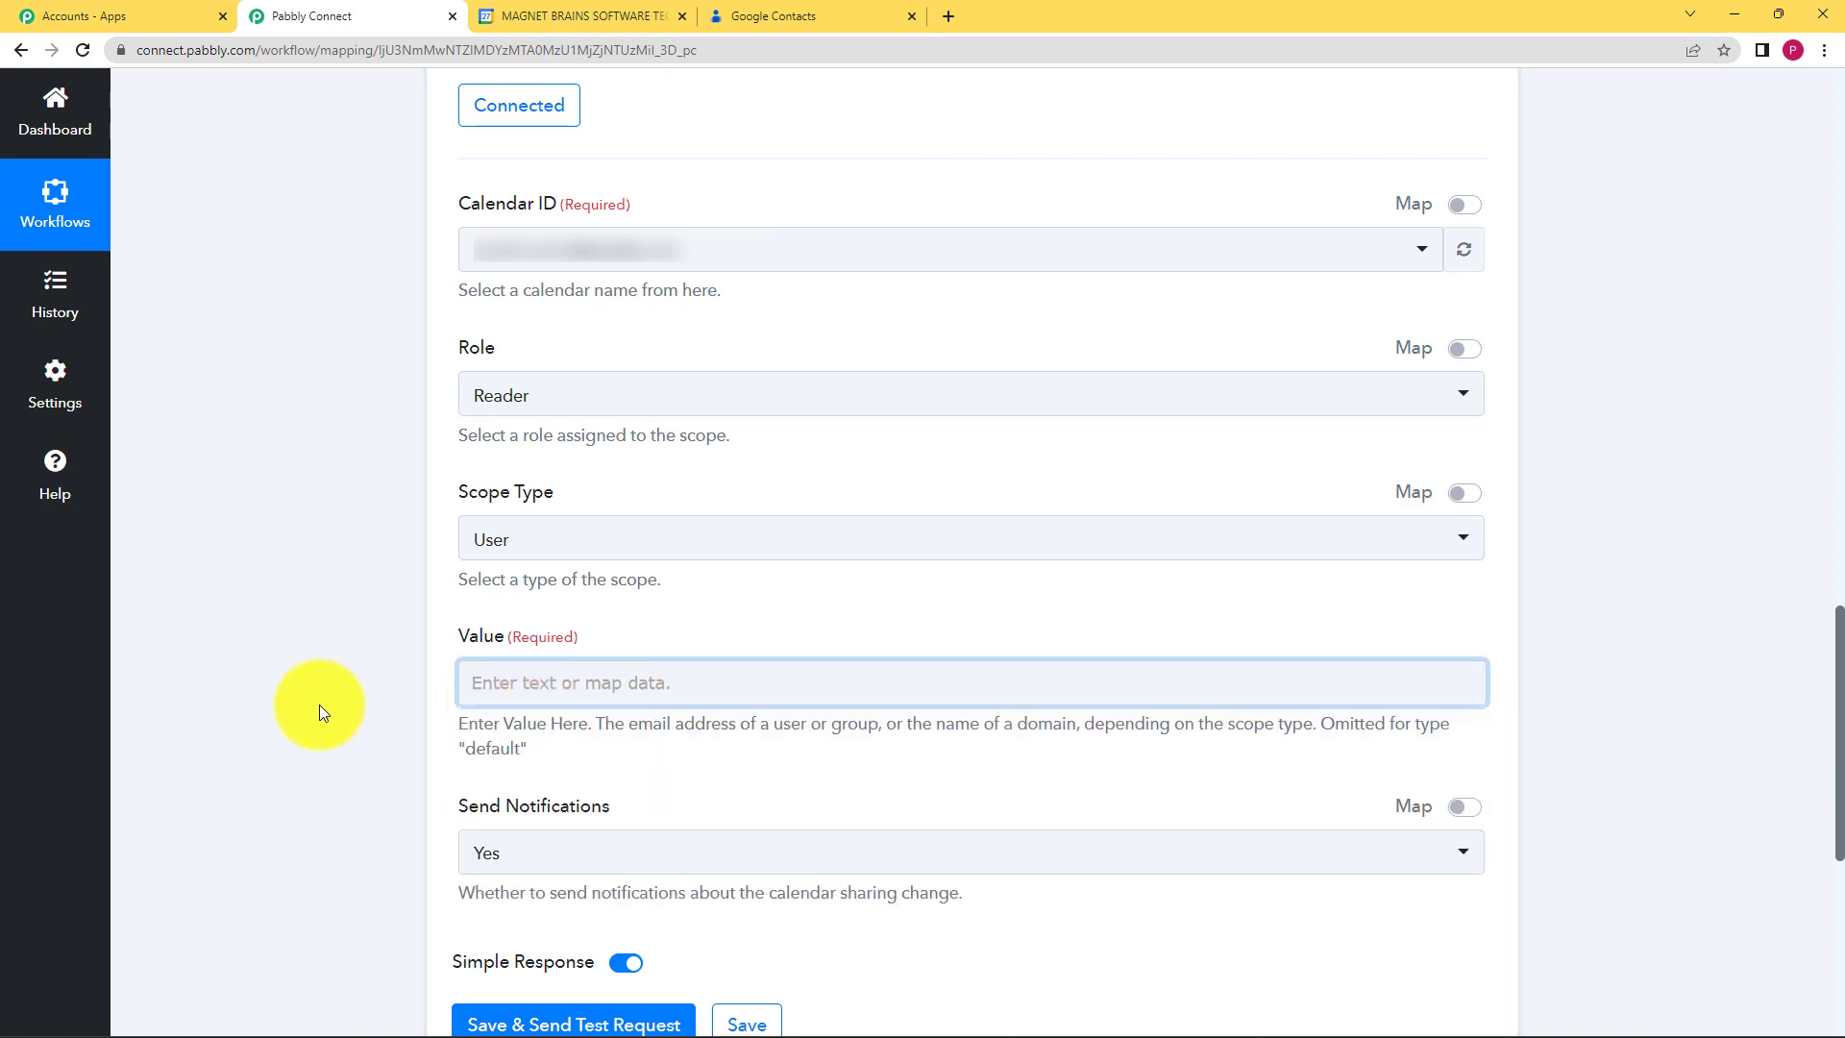
pyautogui.scroll(9, 319, 705)
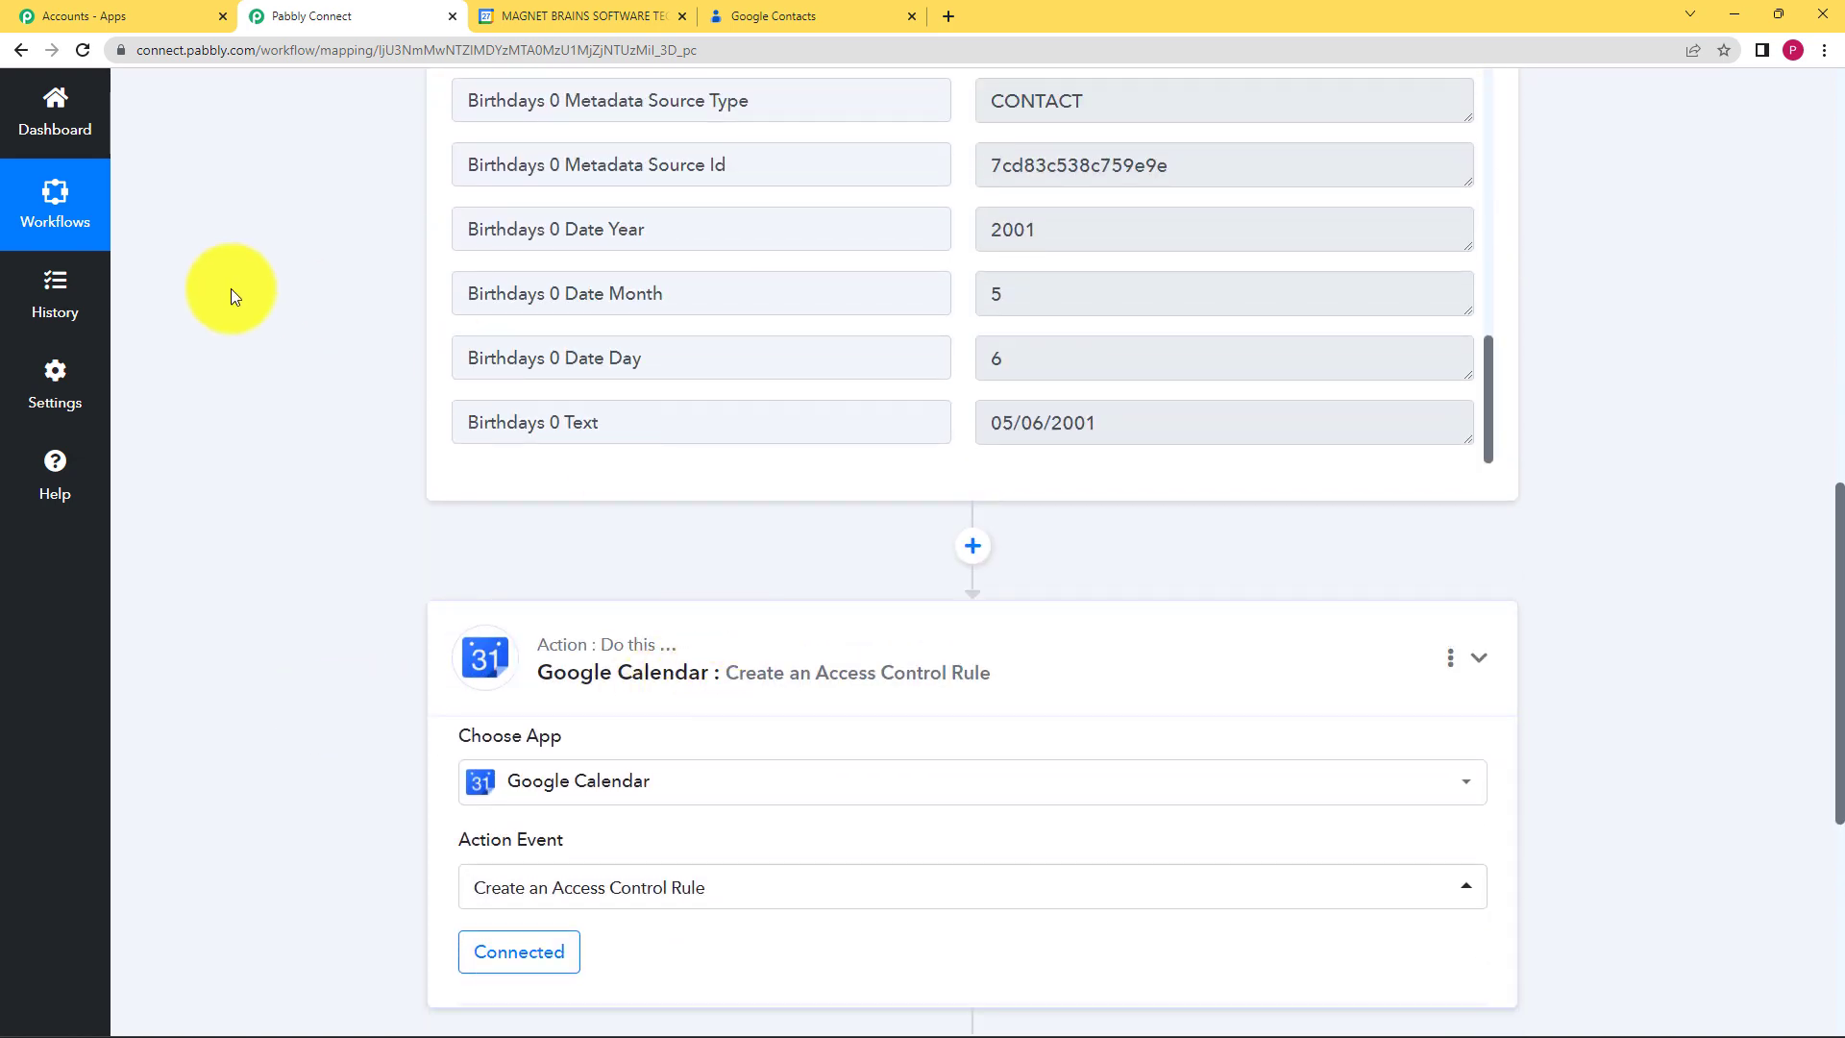
# Step: Collapse the Google Calendar action and highlight the EmailAddresses 0 Value in the trigger response
pyautogui.click(430, 617)
pyautogui.scroll(4, 409, 464)
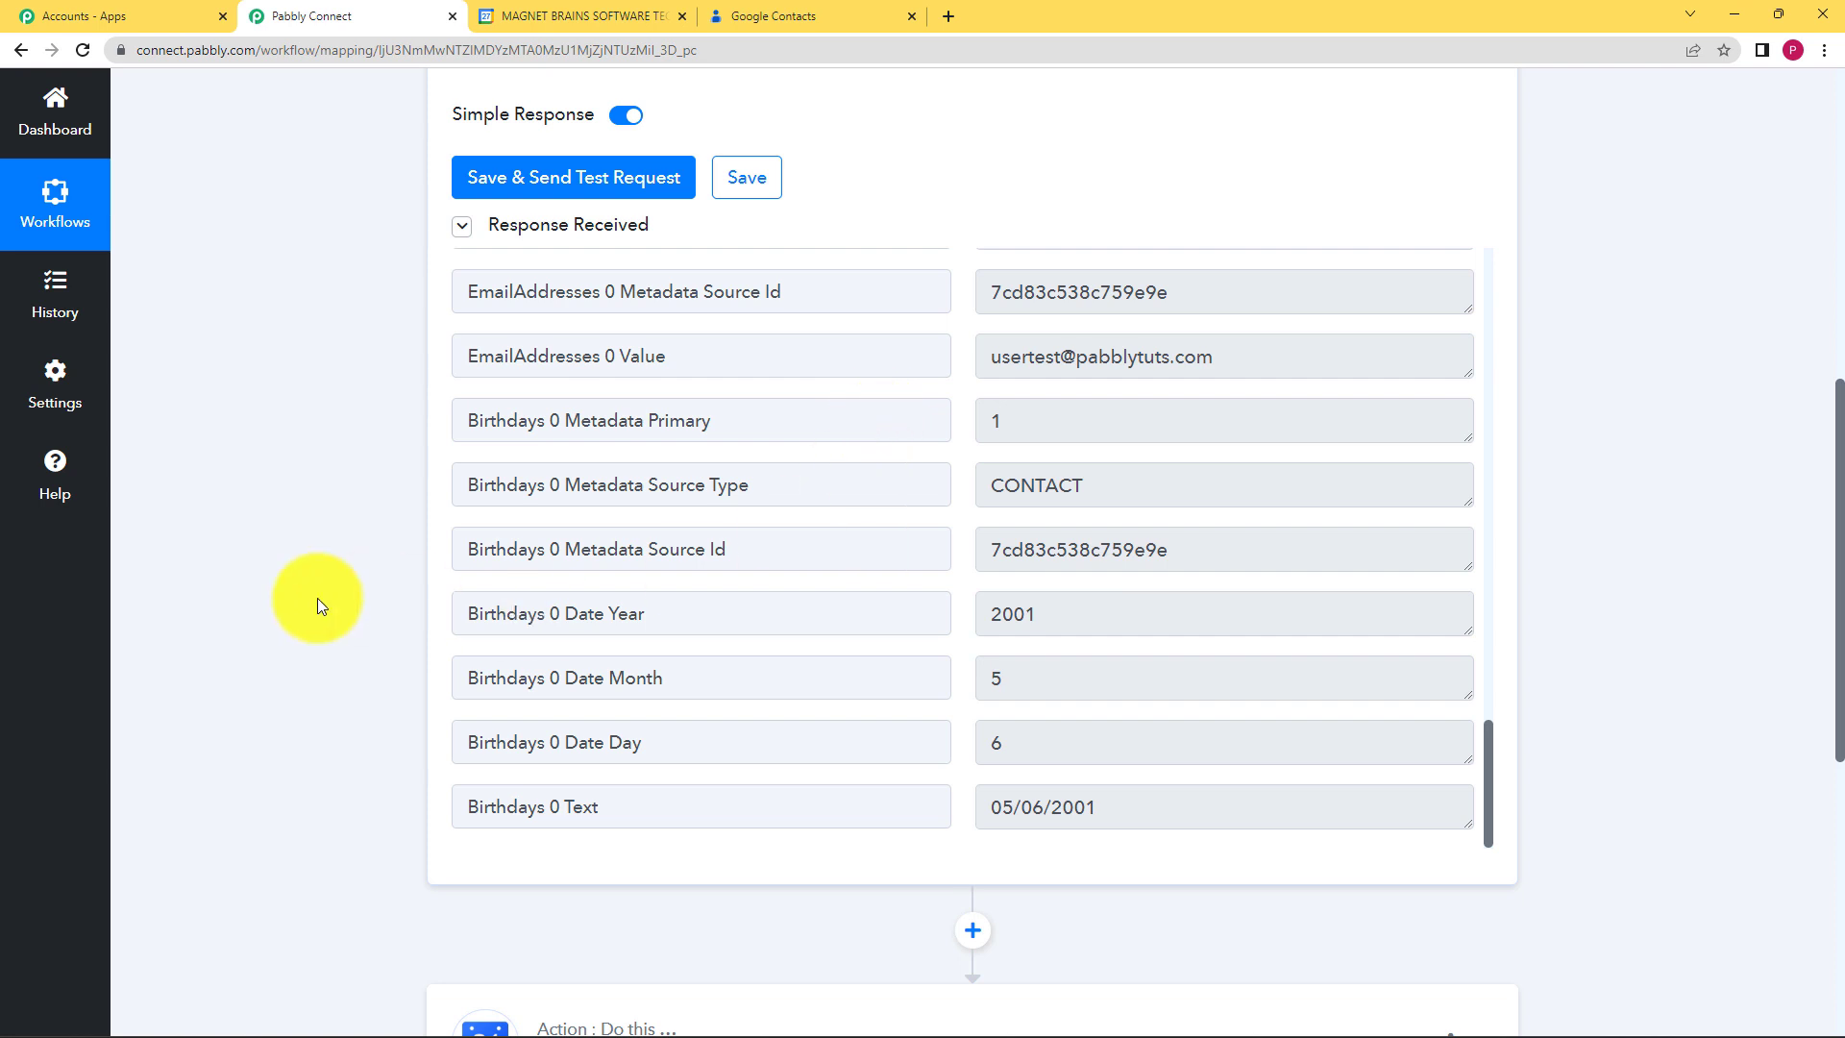
pyautogui.scroll(-4, 321, 605)
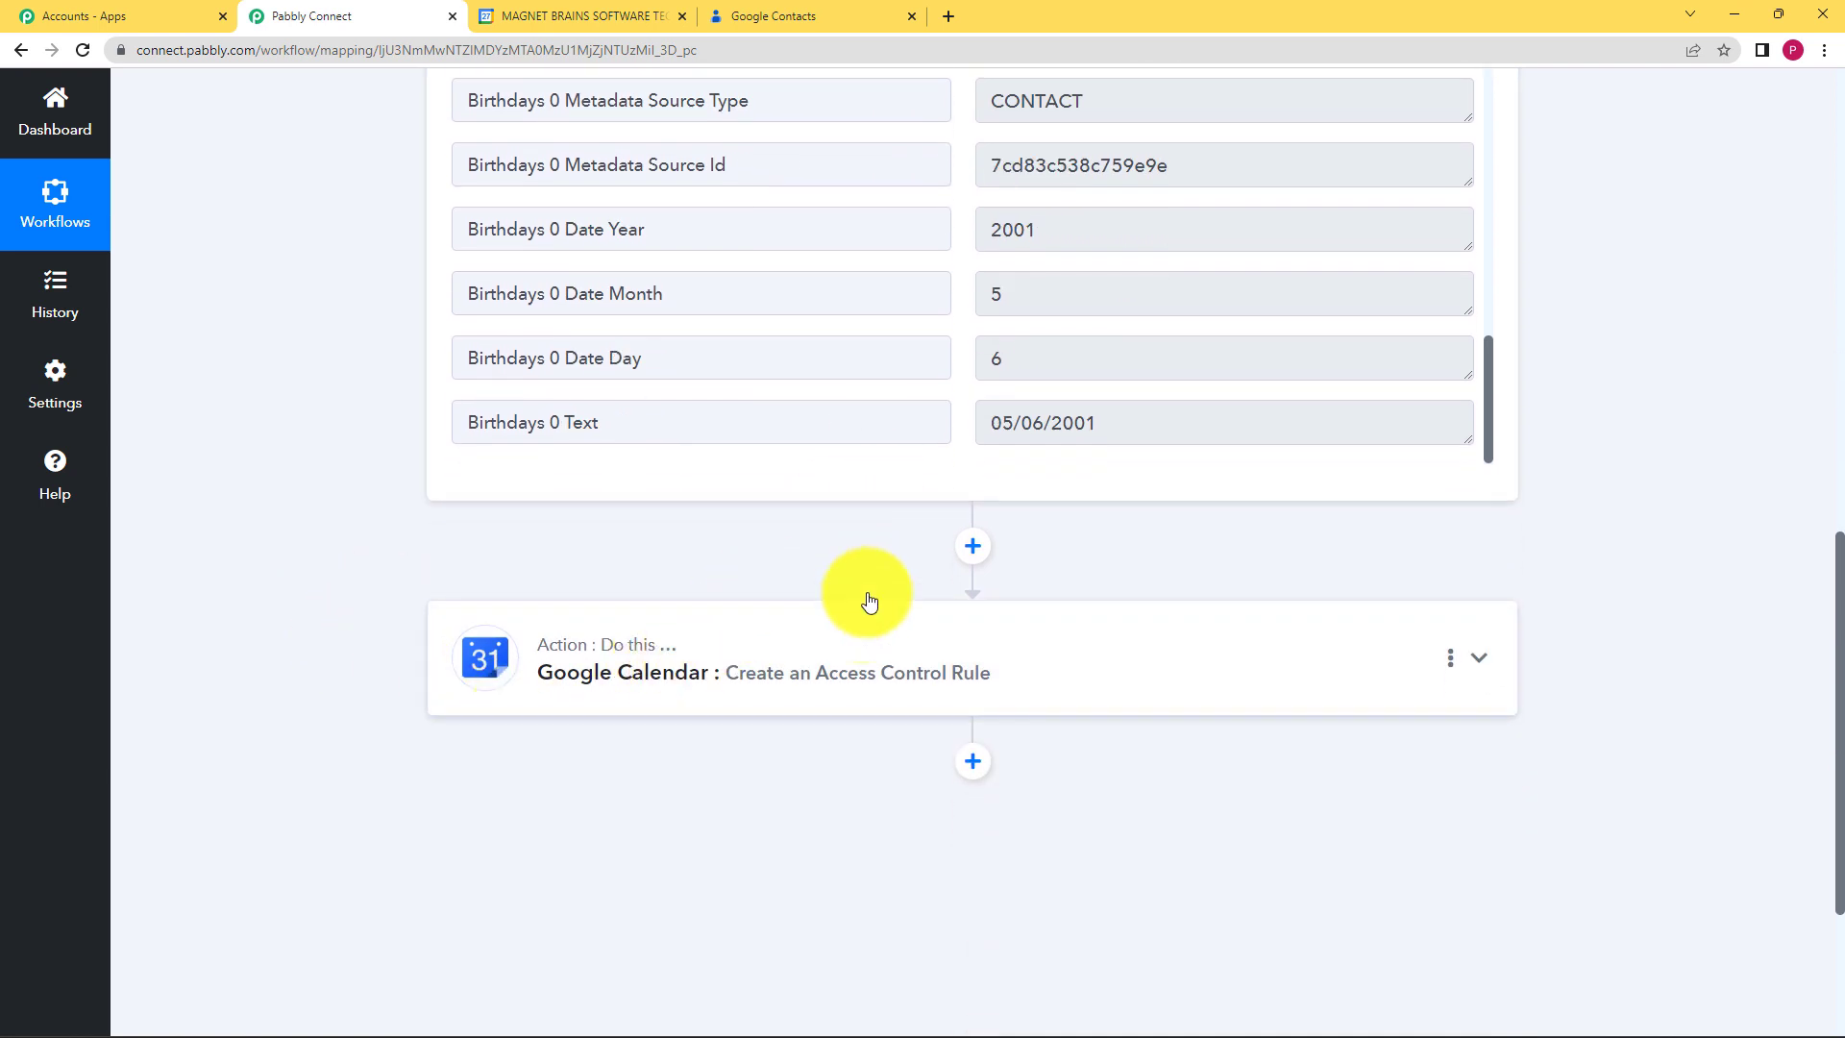
pyautogui.moveTo(1145, 413); pyautogui.dragTo(894, 433)
pyautogui.scroll(1, 955, 409)
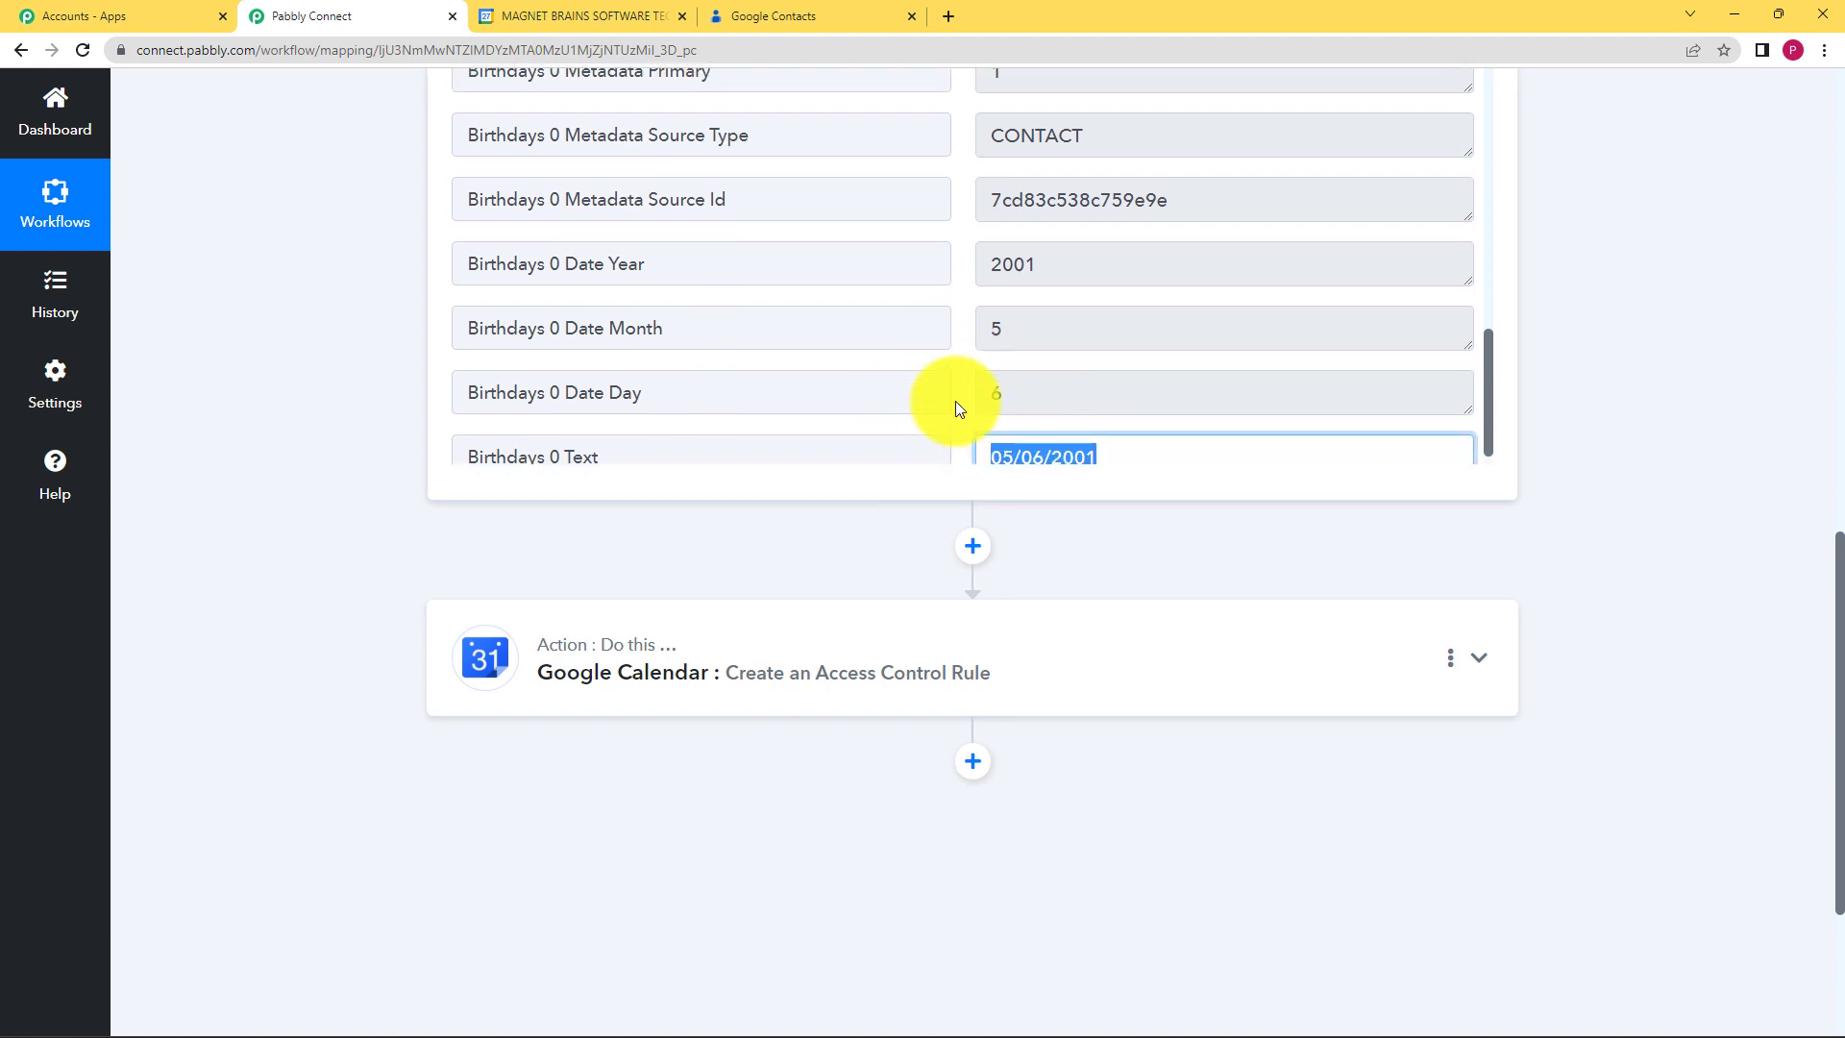
pyautogui.scroll(4, 955, 400)
pyautogui.moveTo(1265, 375); pyautogui.dragTo(996, 407)
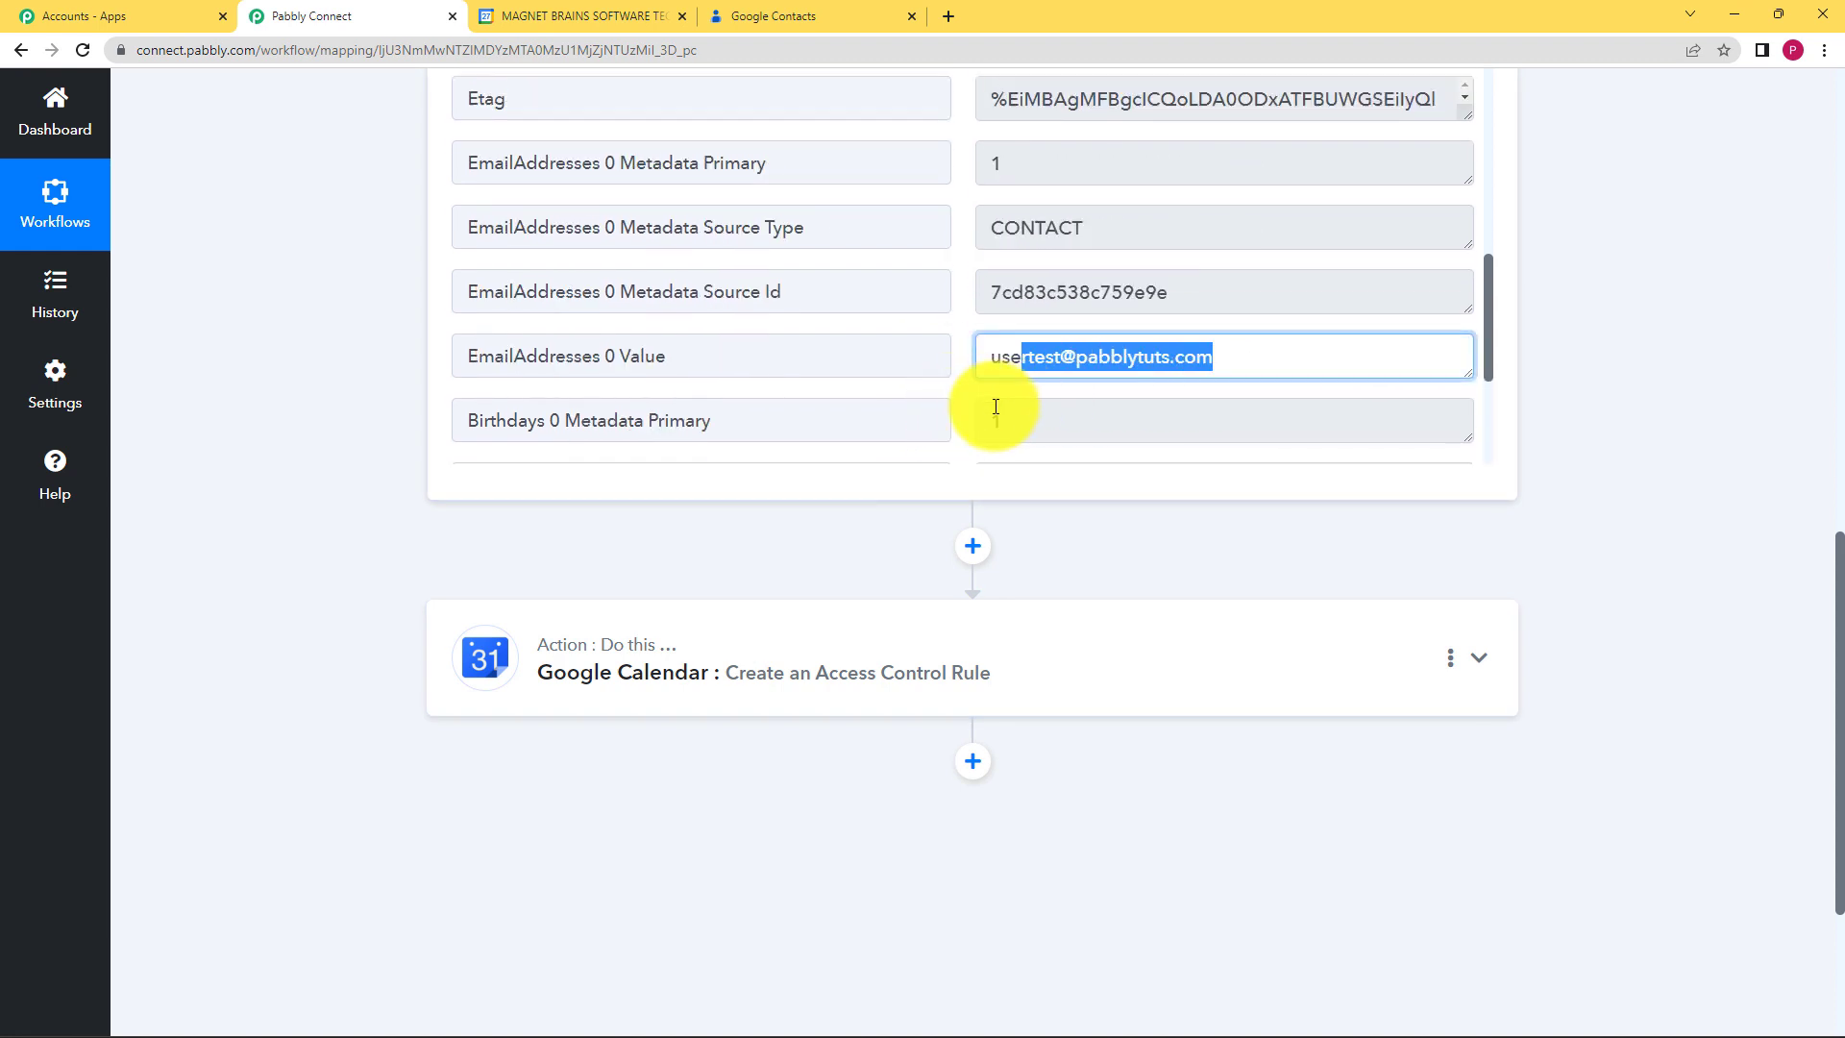
pyautogui.click(909, 454)
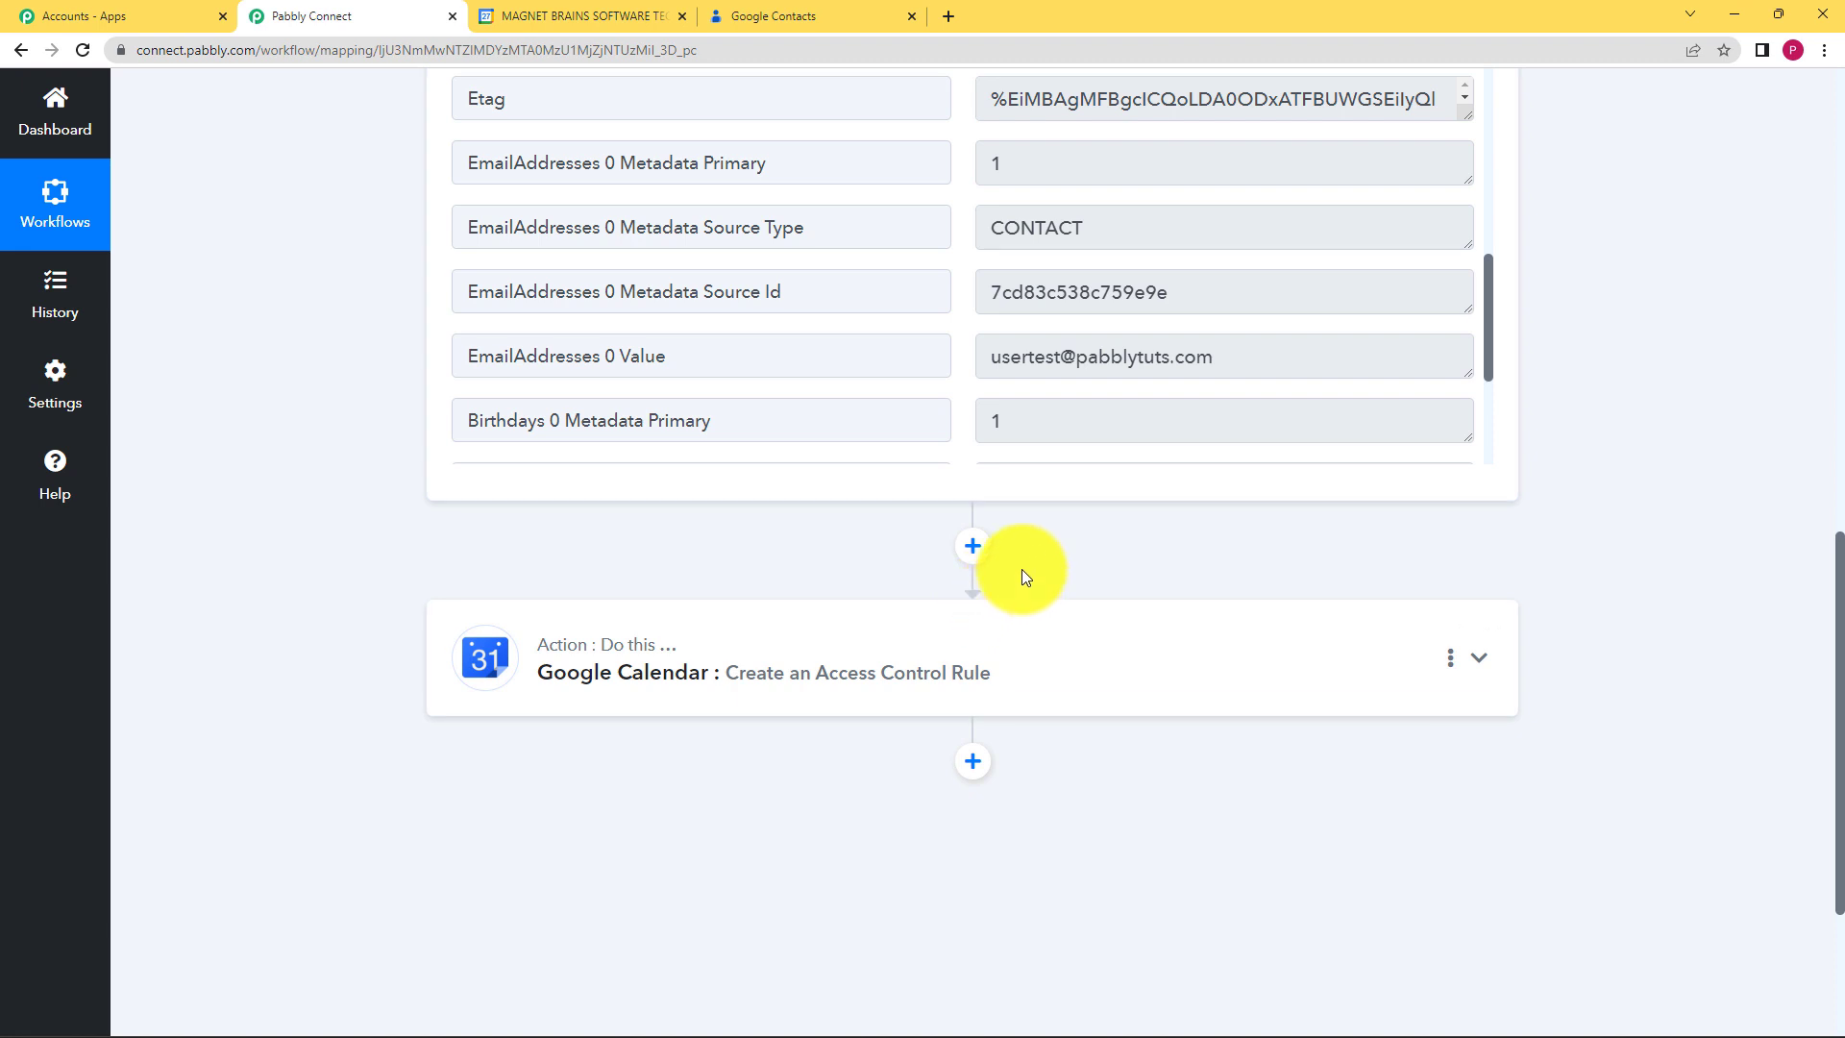
# Step: Expand the Google Calendar action and browse the Google Contacts trigger fields for Value
pyautogui.click(778, 666)
pyautogui.scroll(-6, 396, 702)
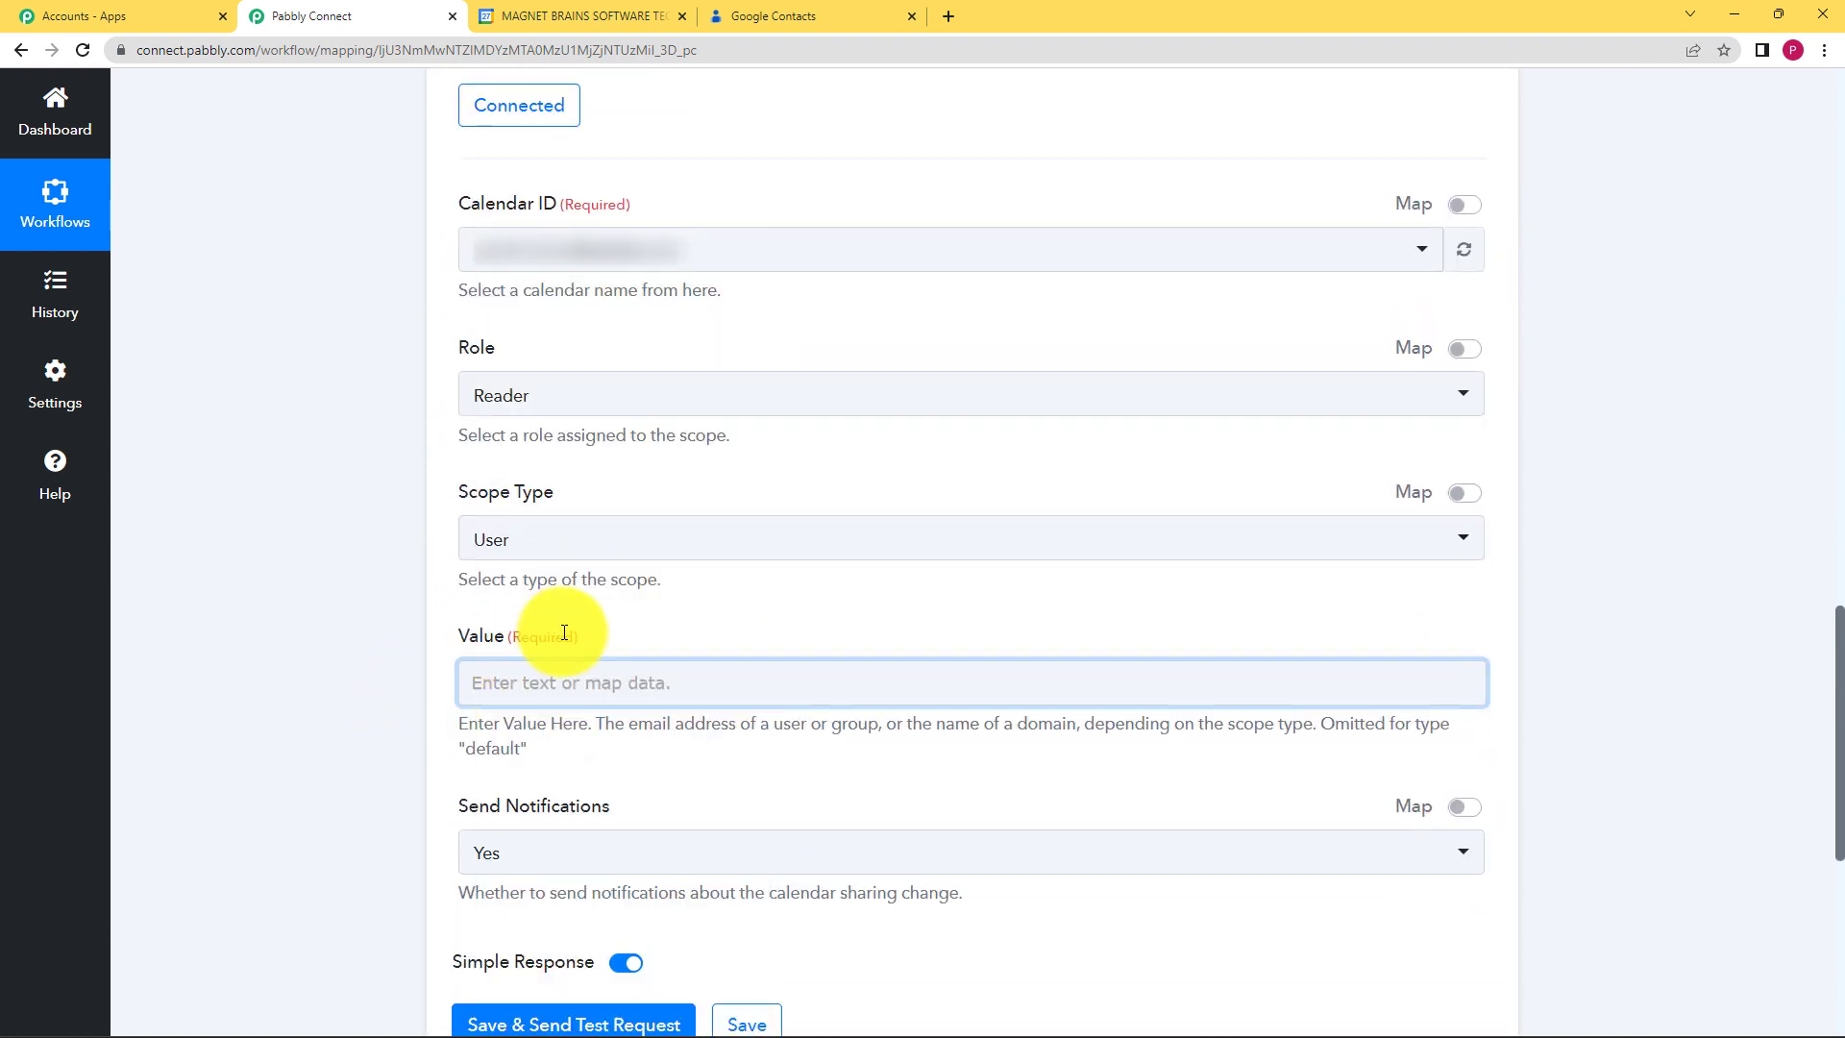
pyautogui.click(577, 680)
pyautogui.scroll(-1, 424, 679)
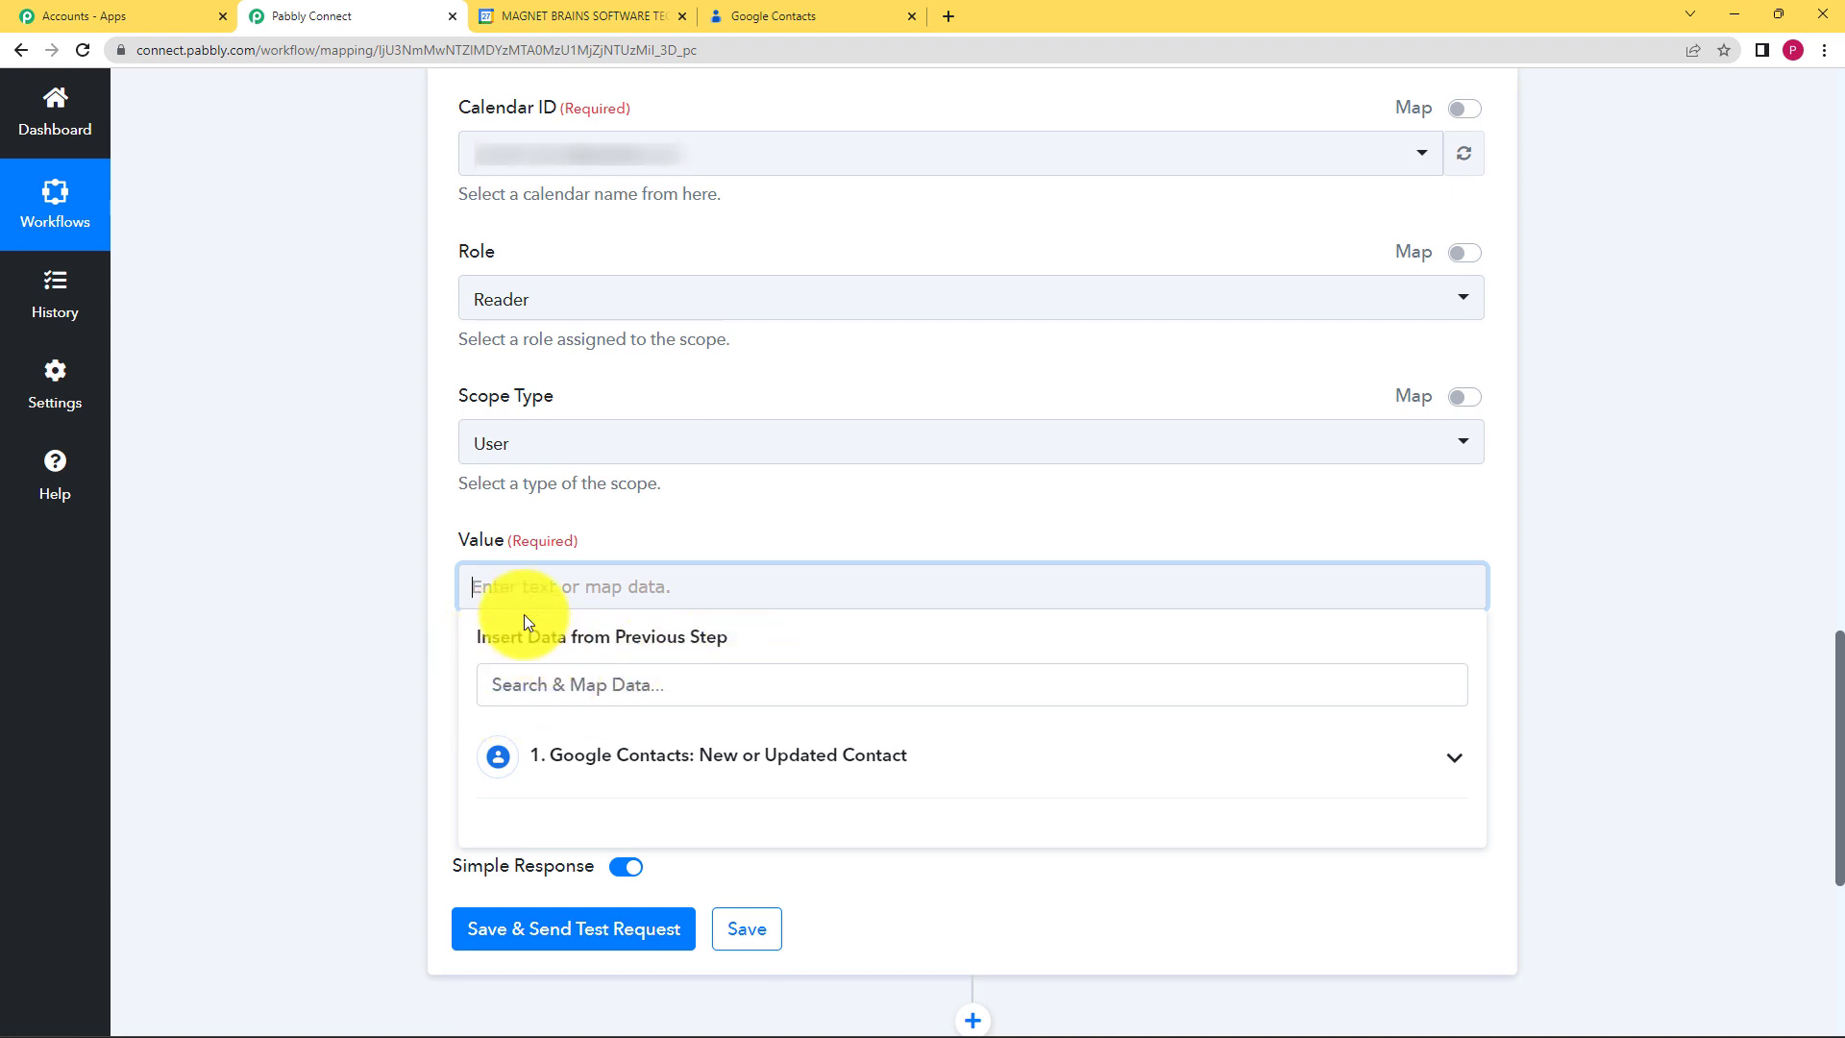
pyautogui.scroll(-2, 373, 729)
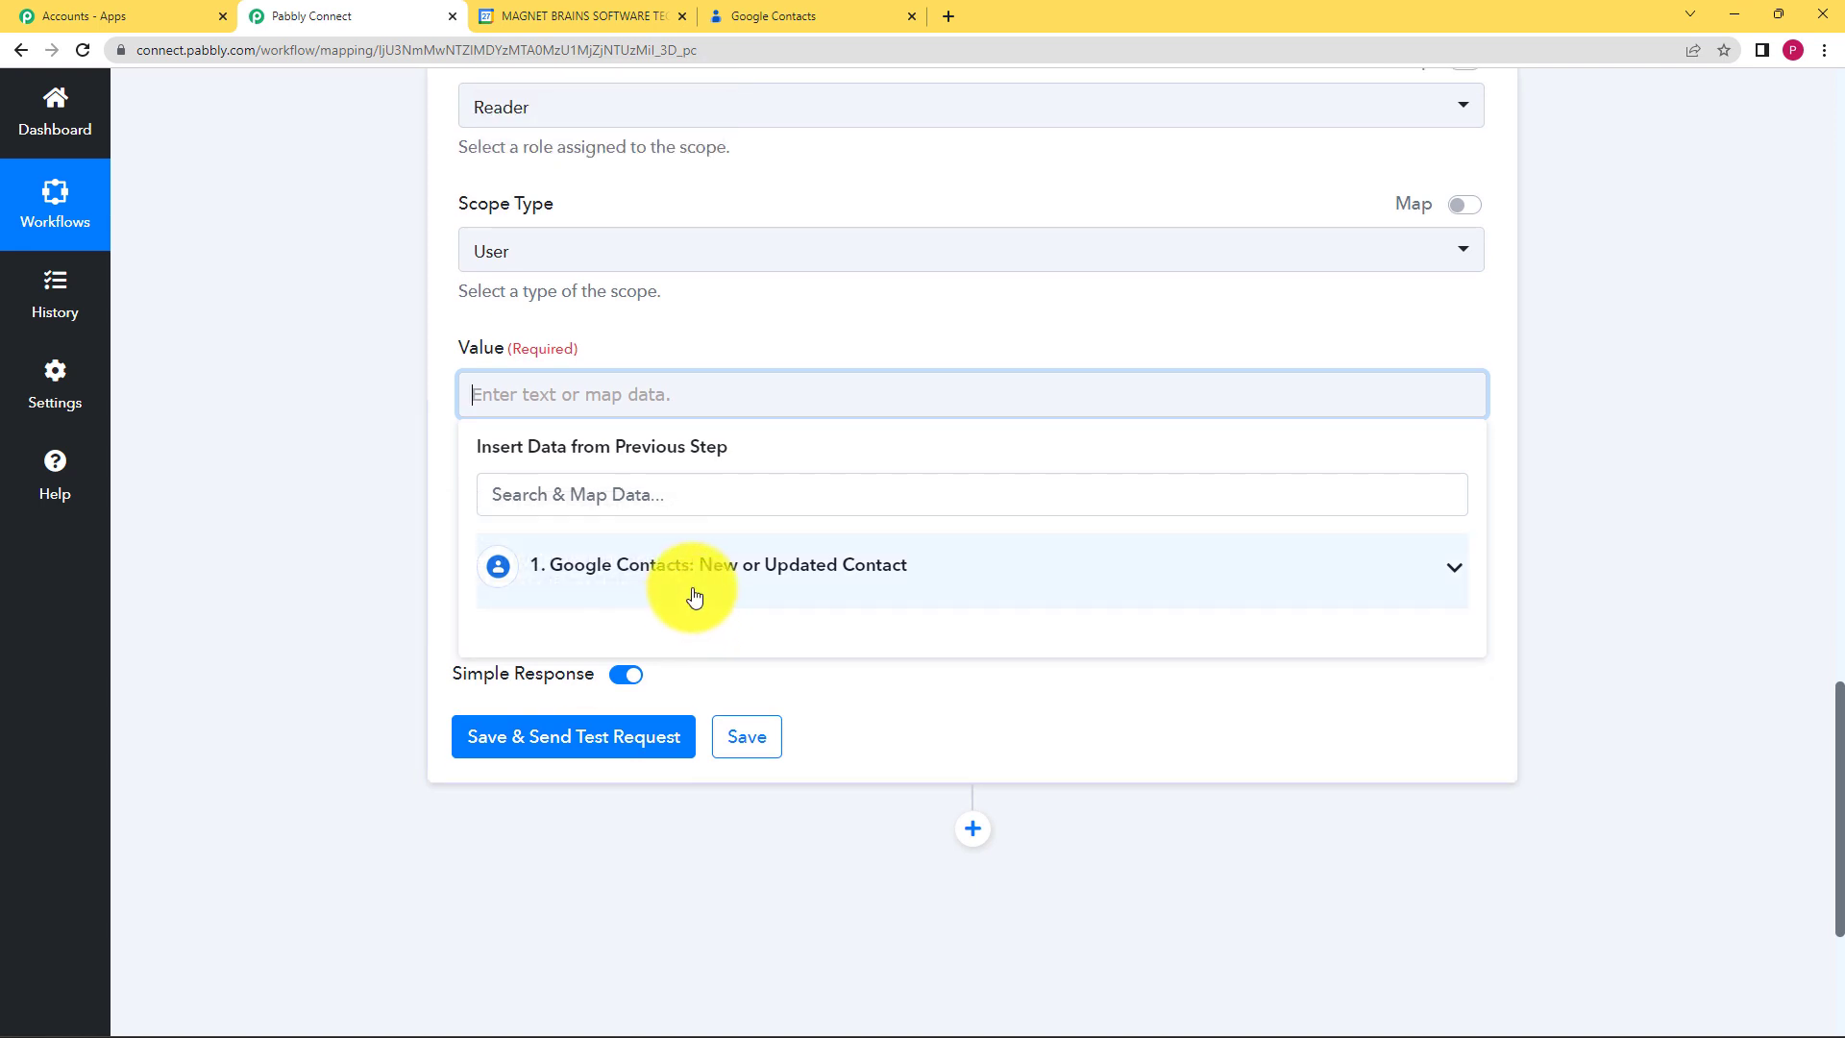
pyautogui.click(697, 596)
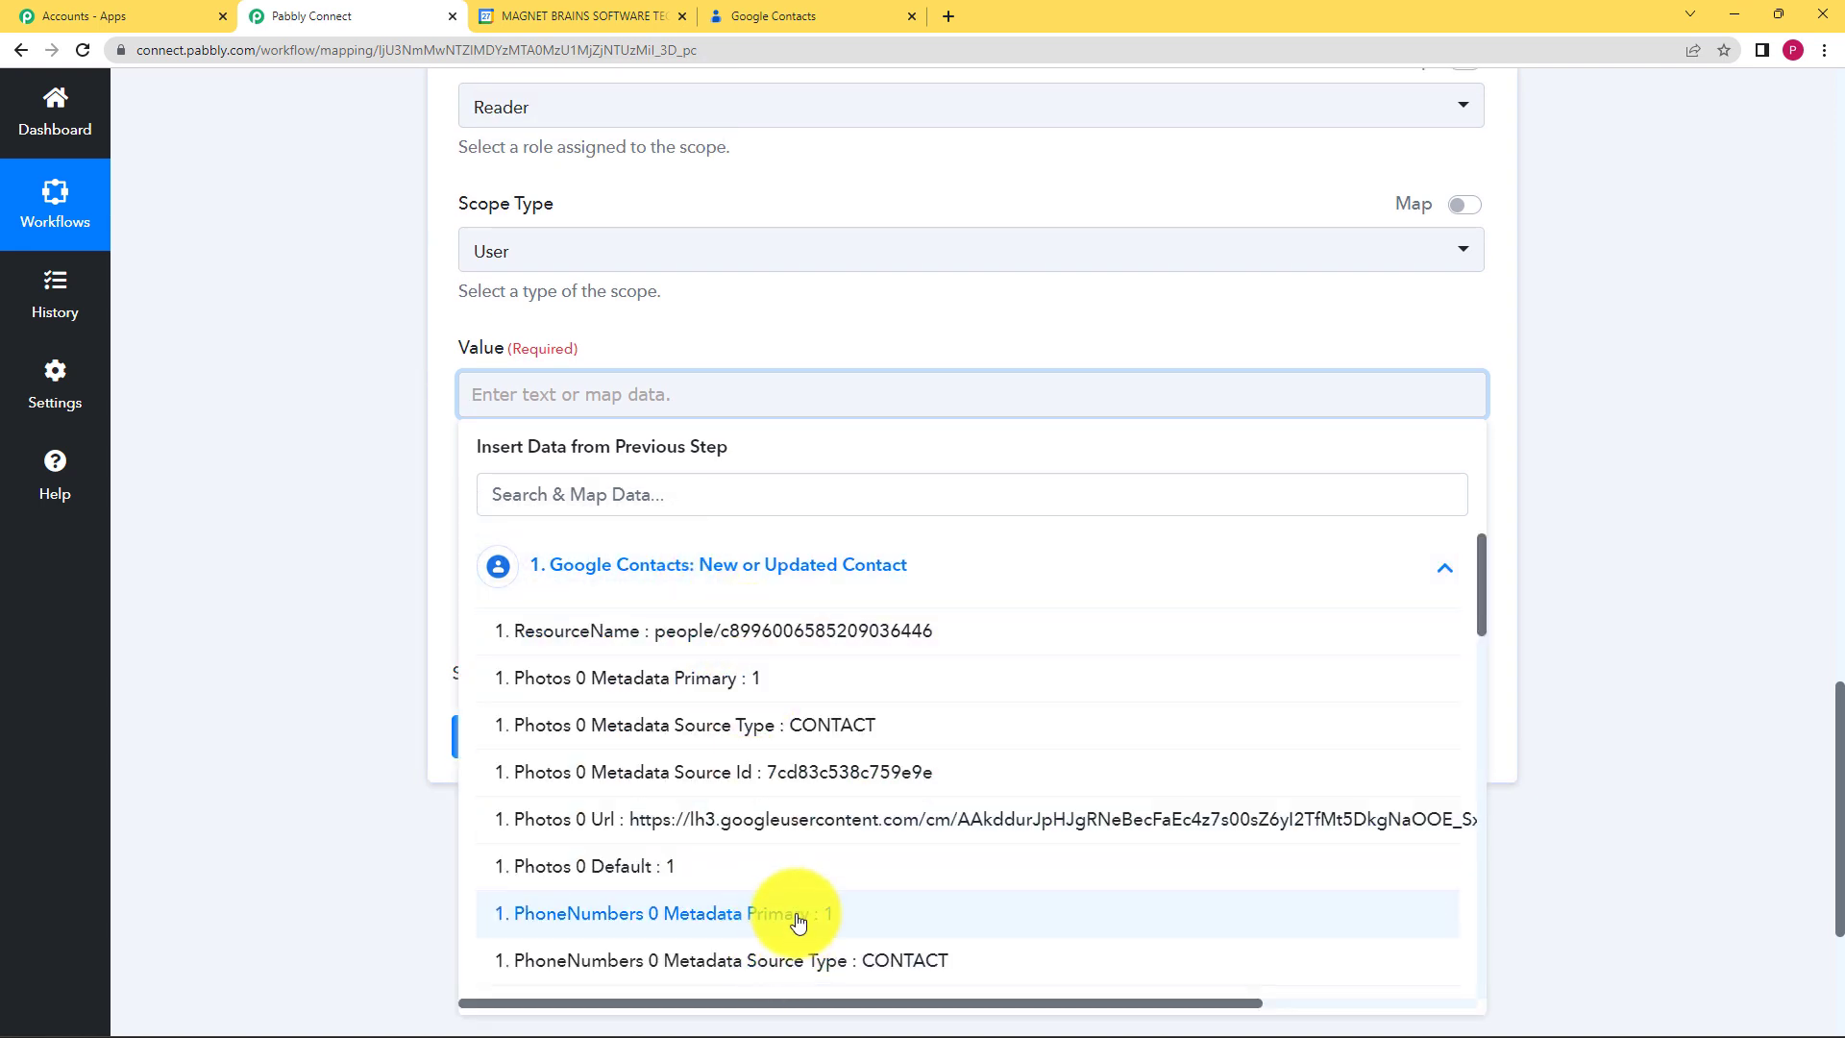
pyautogui.scroll(-1, 826, 923)
pyautogui.scroll(-5, 874, 802)
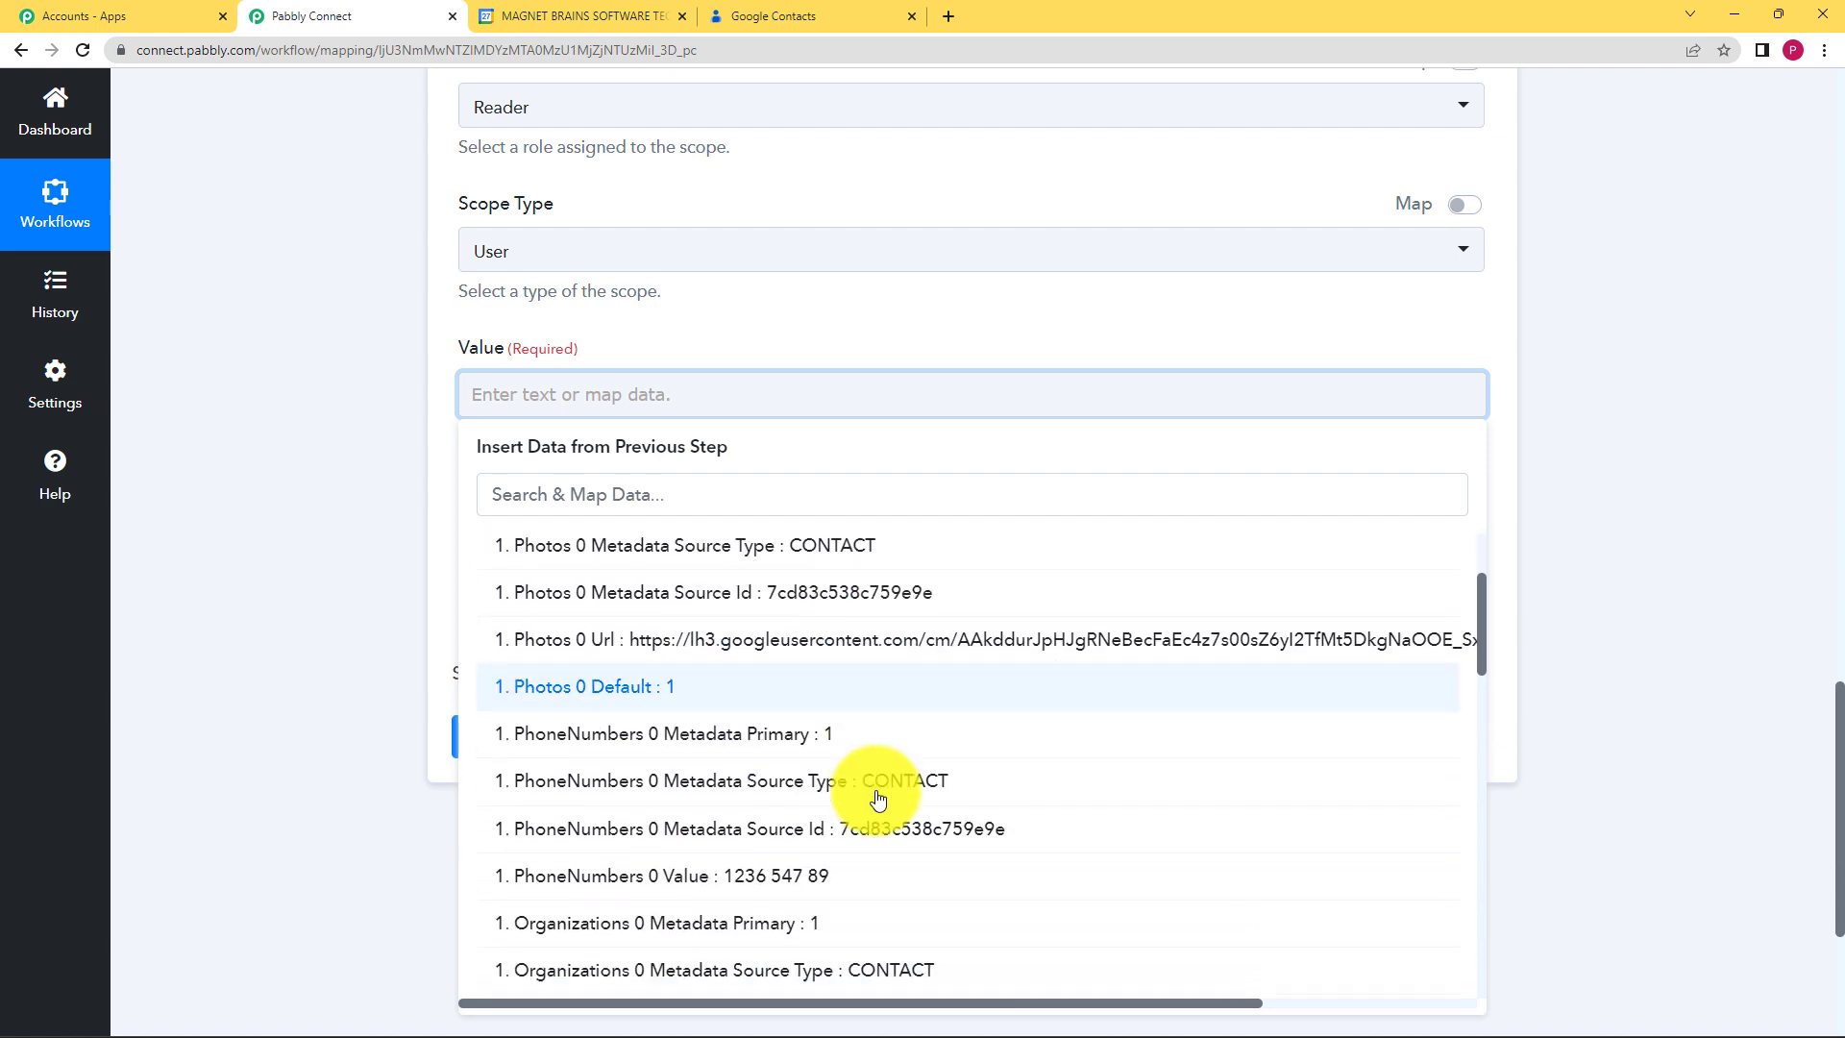
pyautogui.scroll(-4, 870, 803)
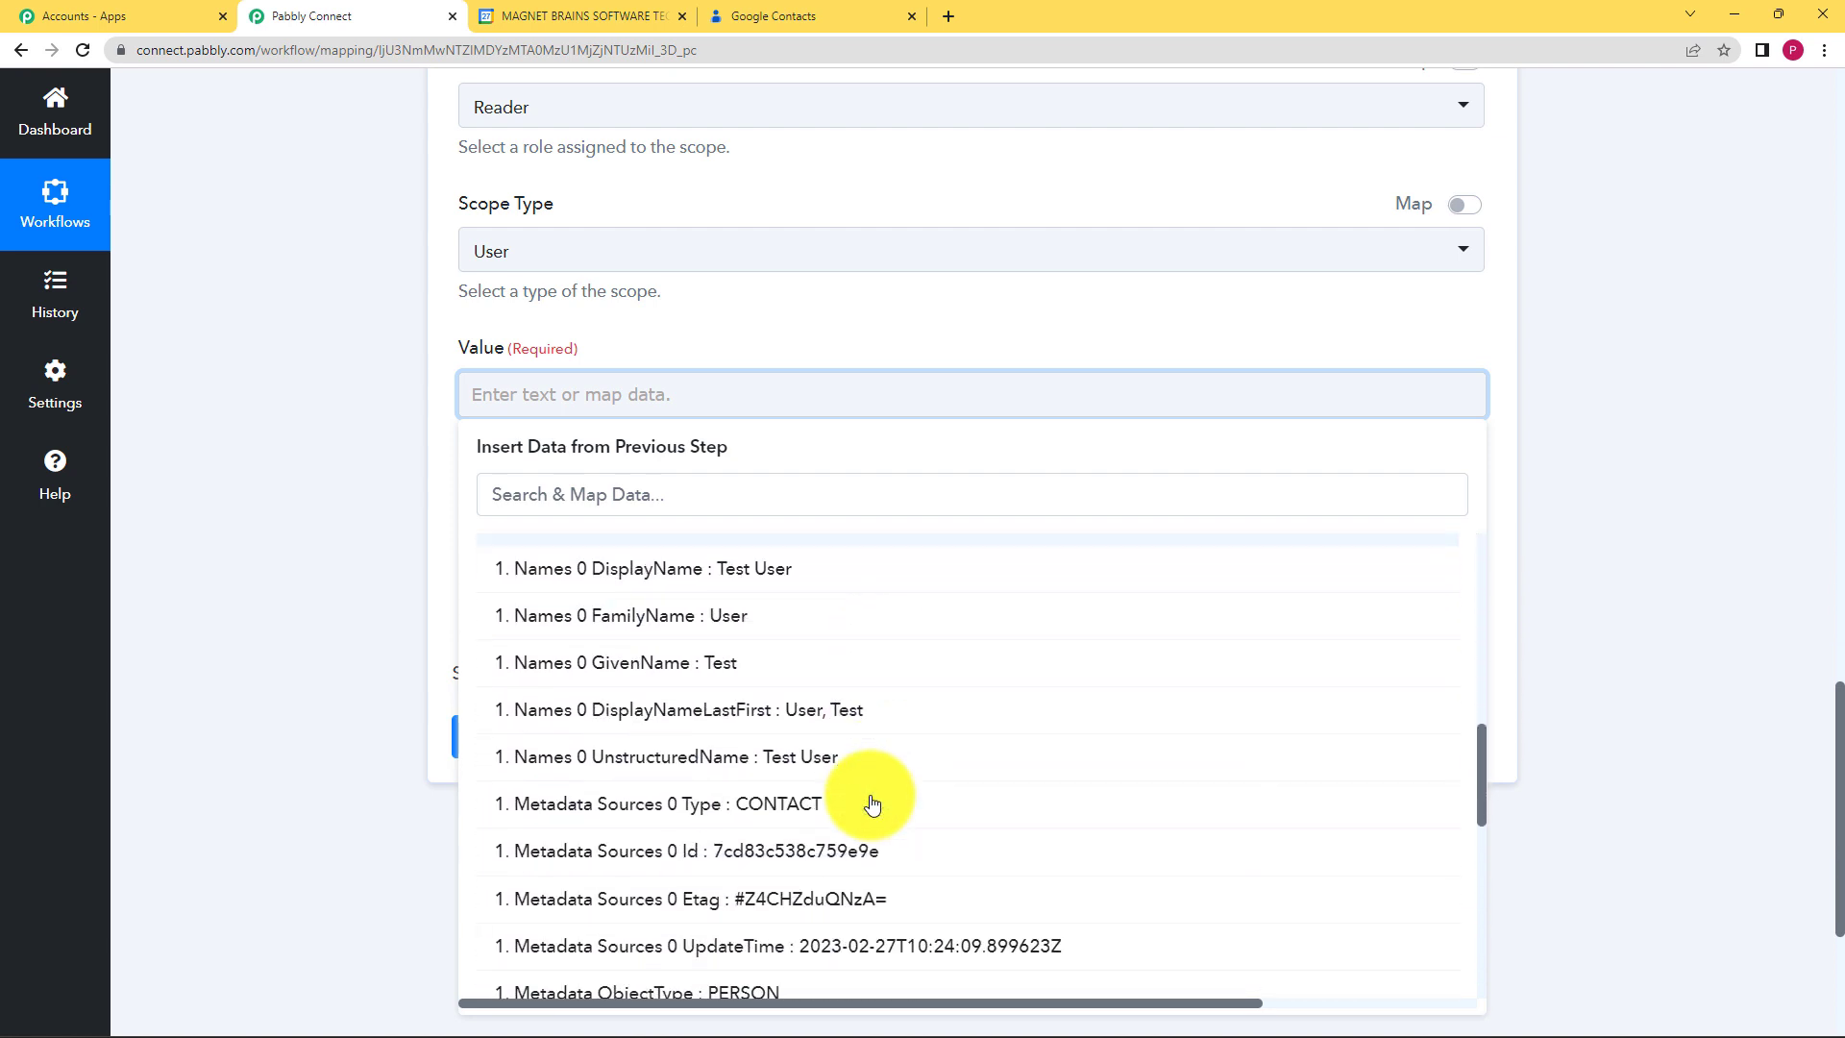
pyautogui.click(361, 574)
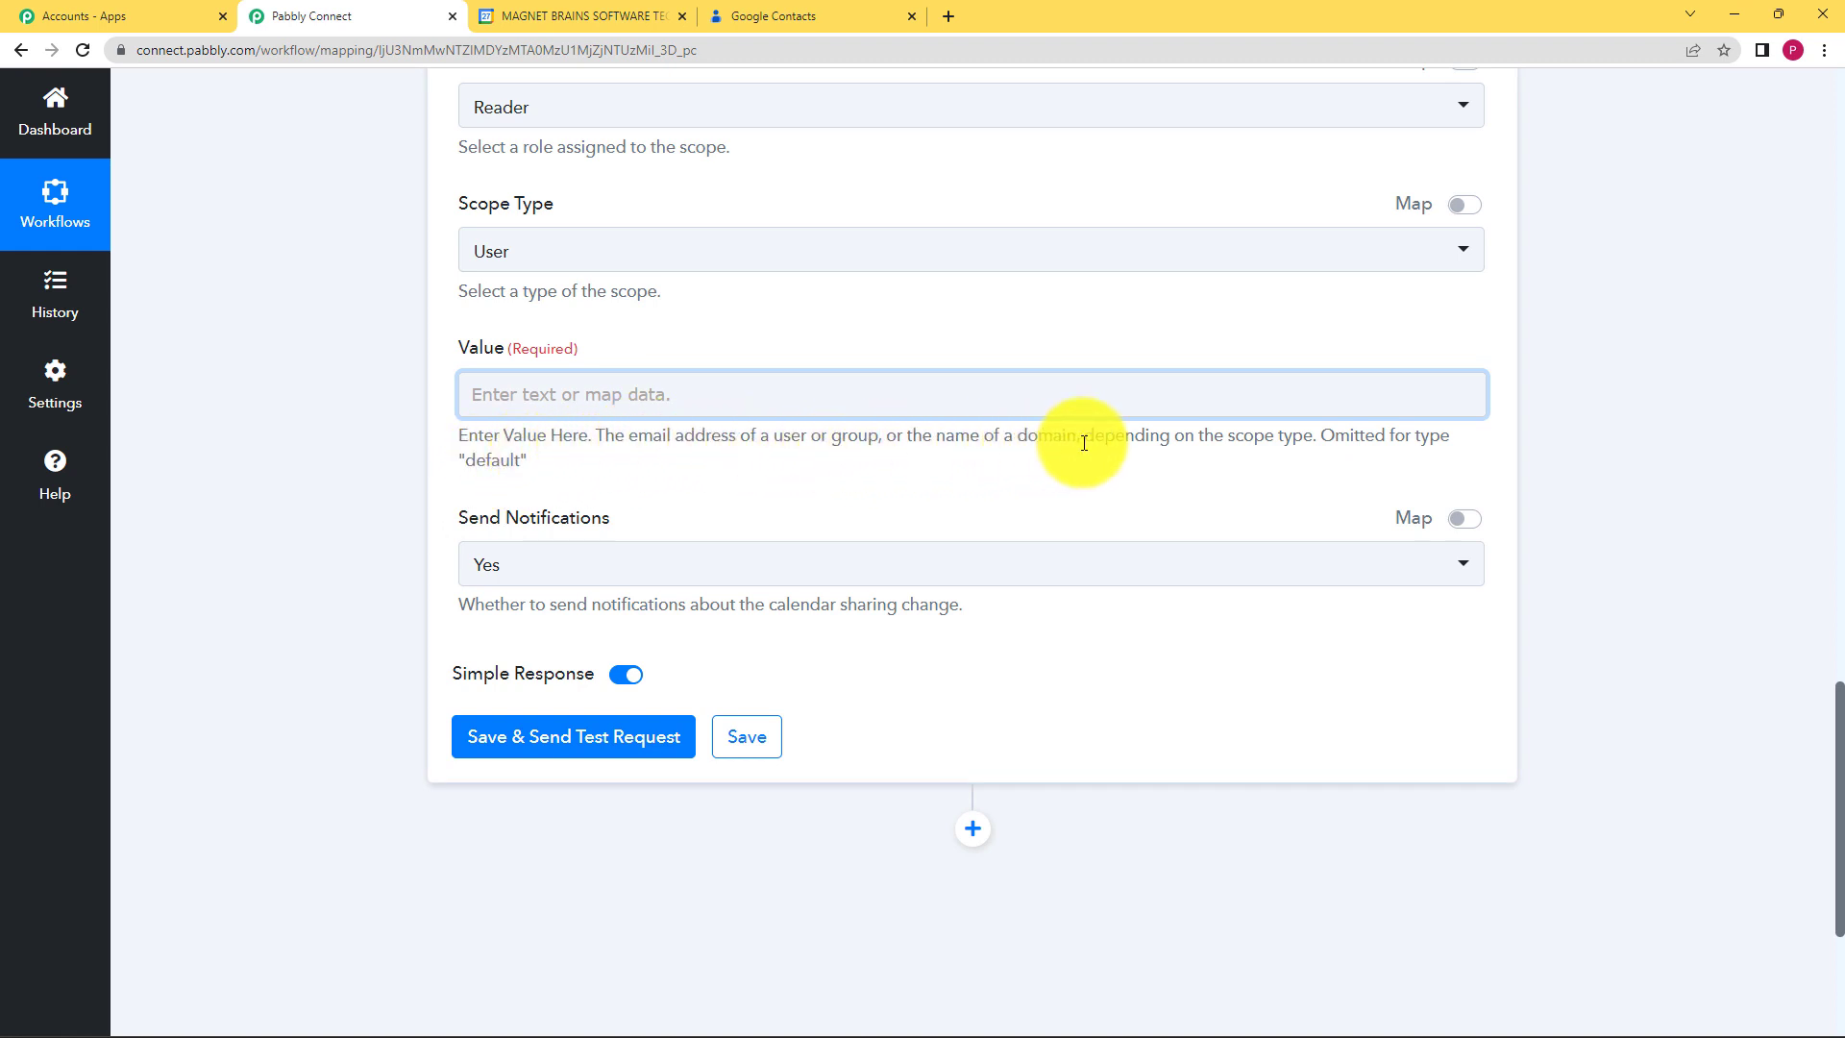
# Step: Search '@' in Insert Data and map EmailAddresses 0 Value into the Value field
pyautogui.click(1169, 399)
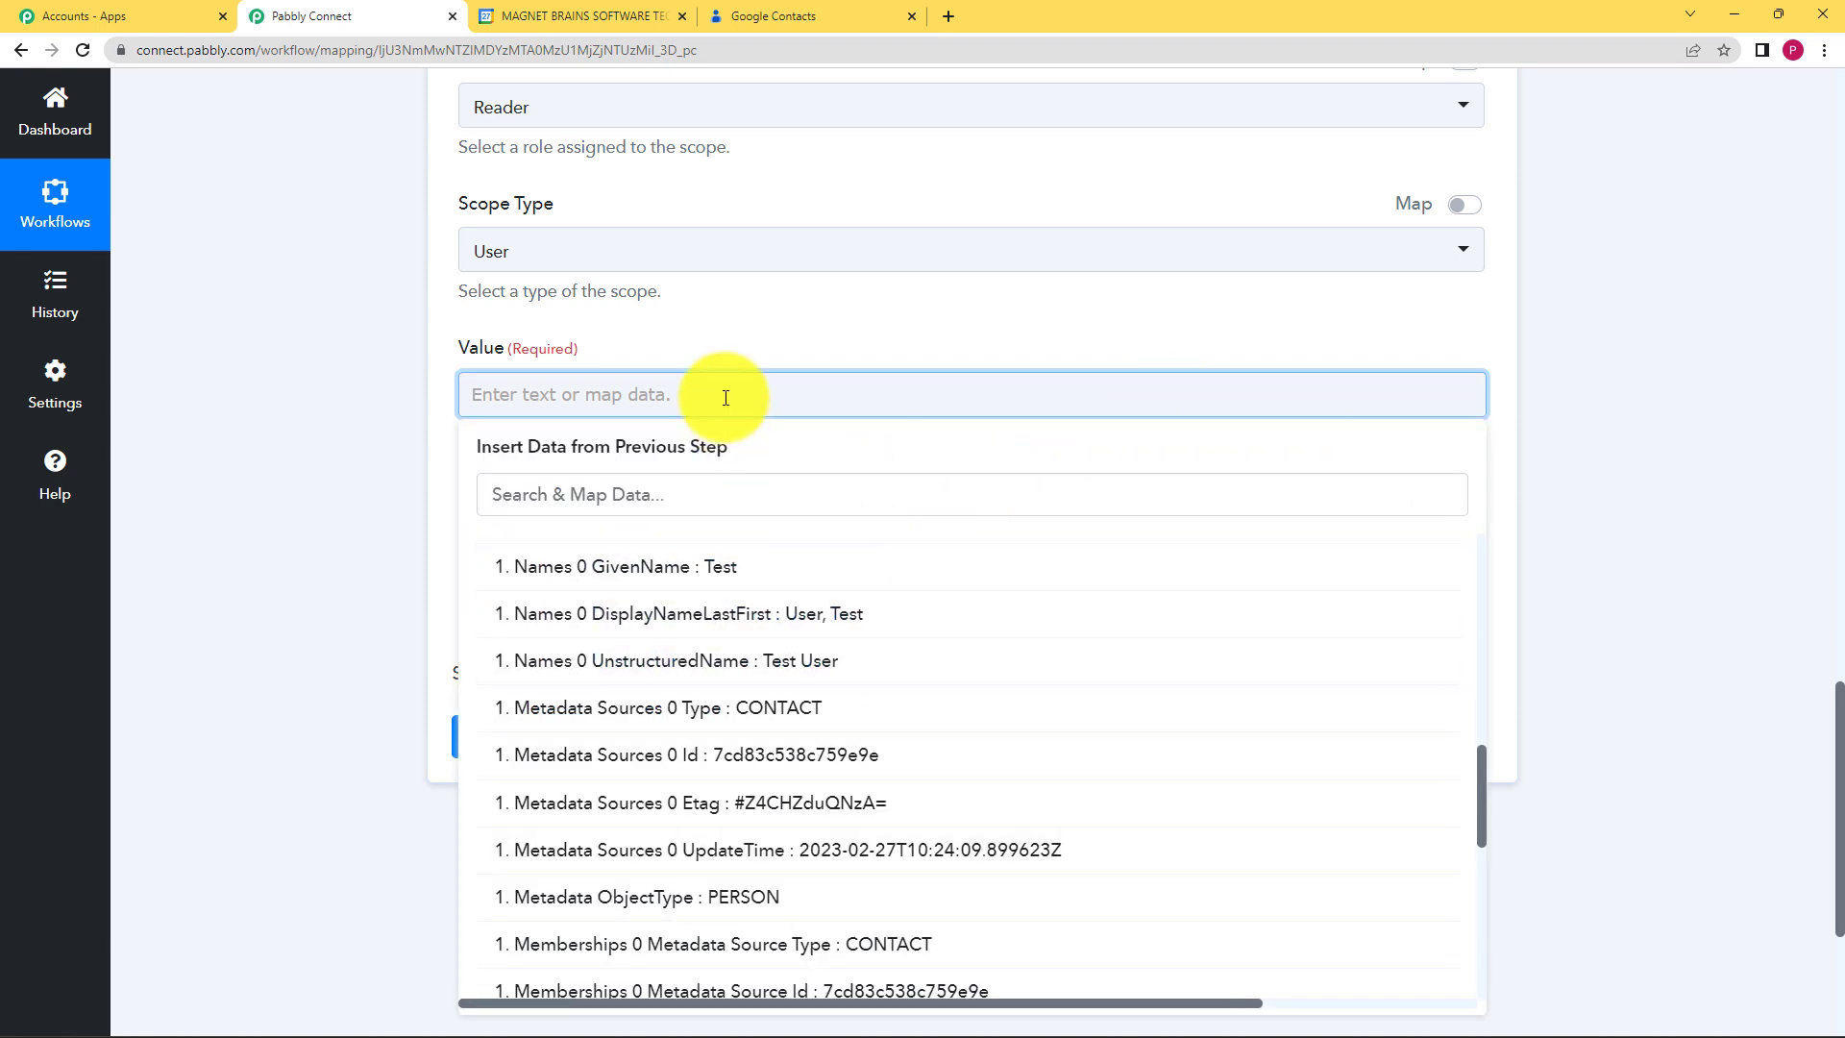
pyautogui.click(726, 485)
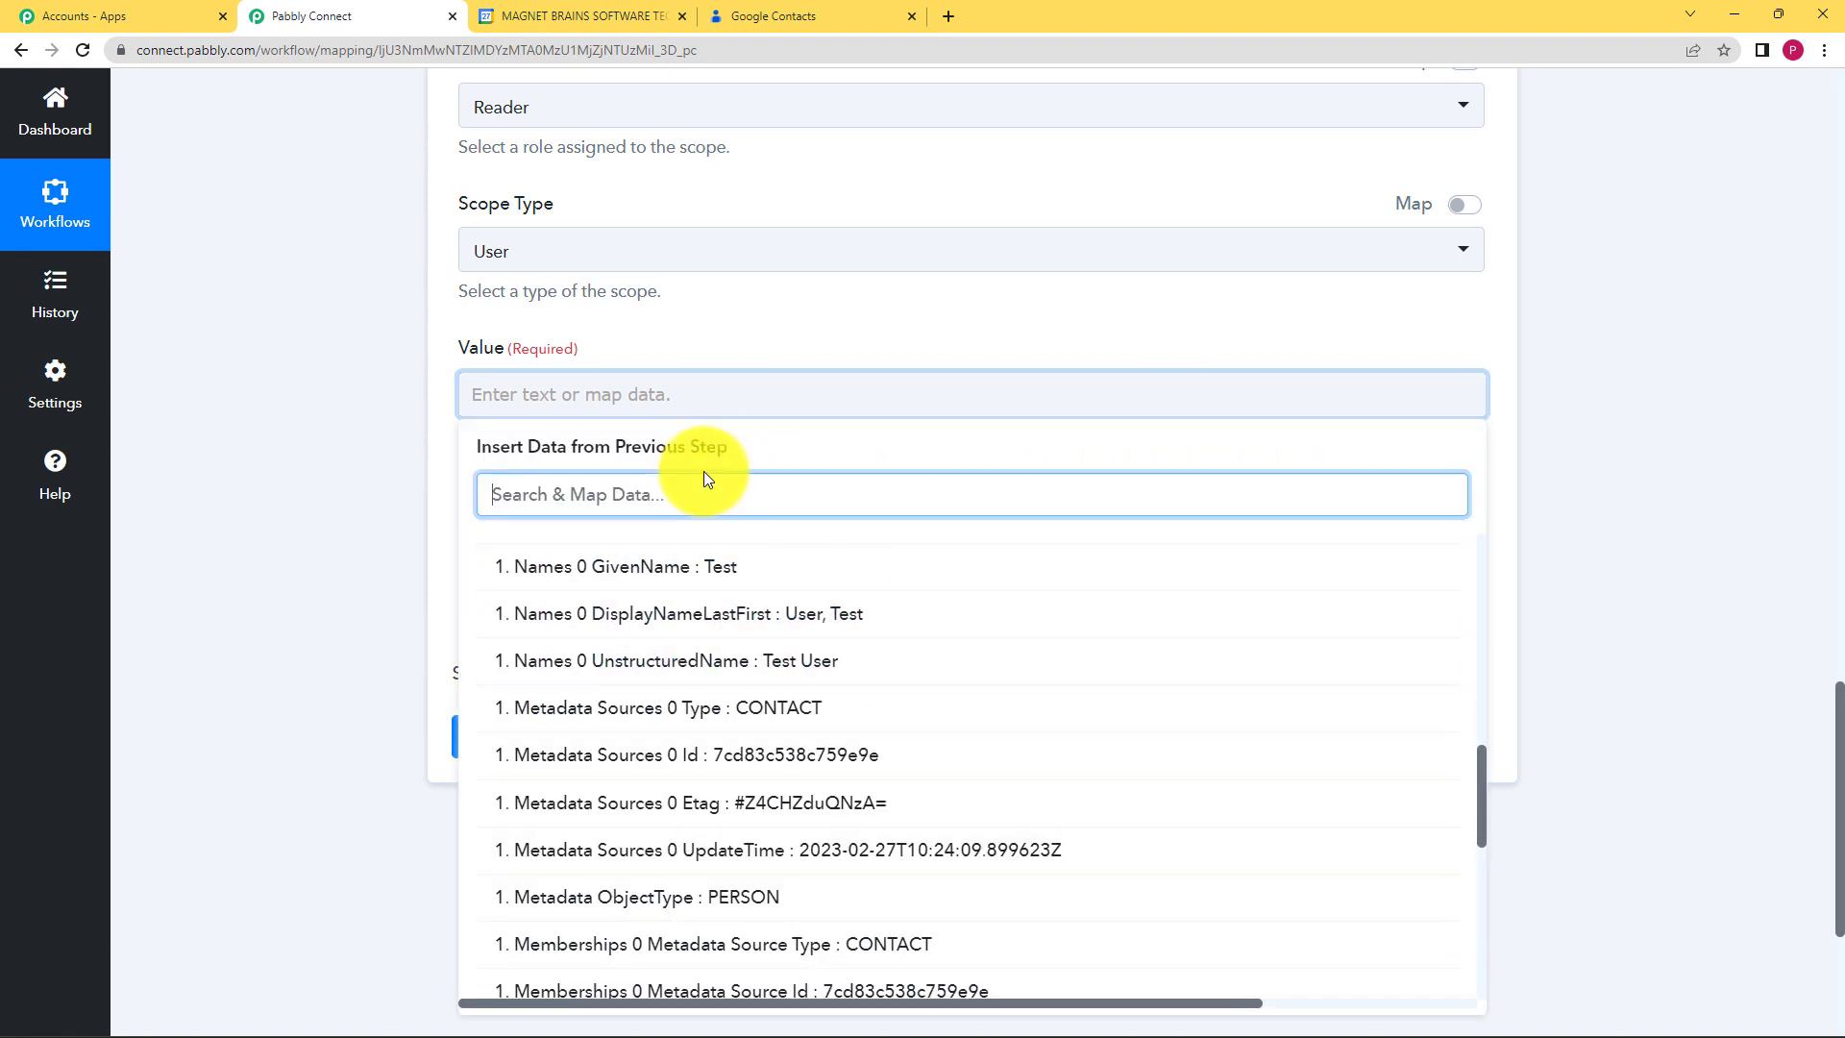
pyautogui.write('@')
pyautogui.click(733, 630)
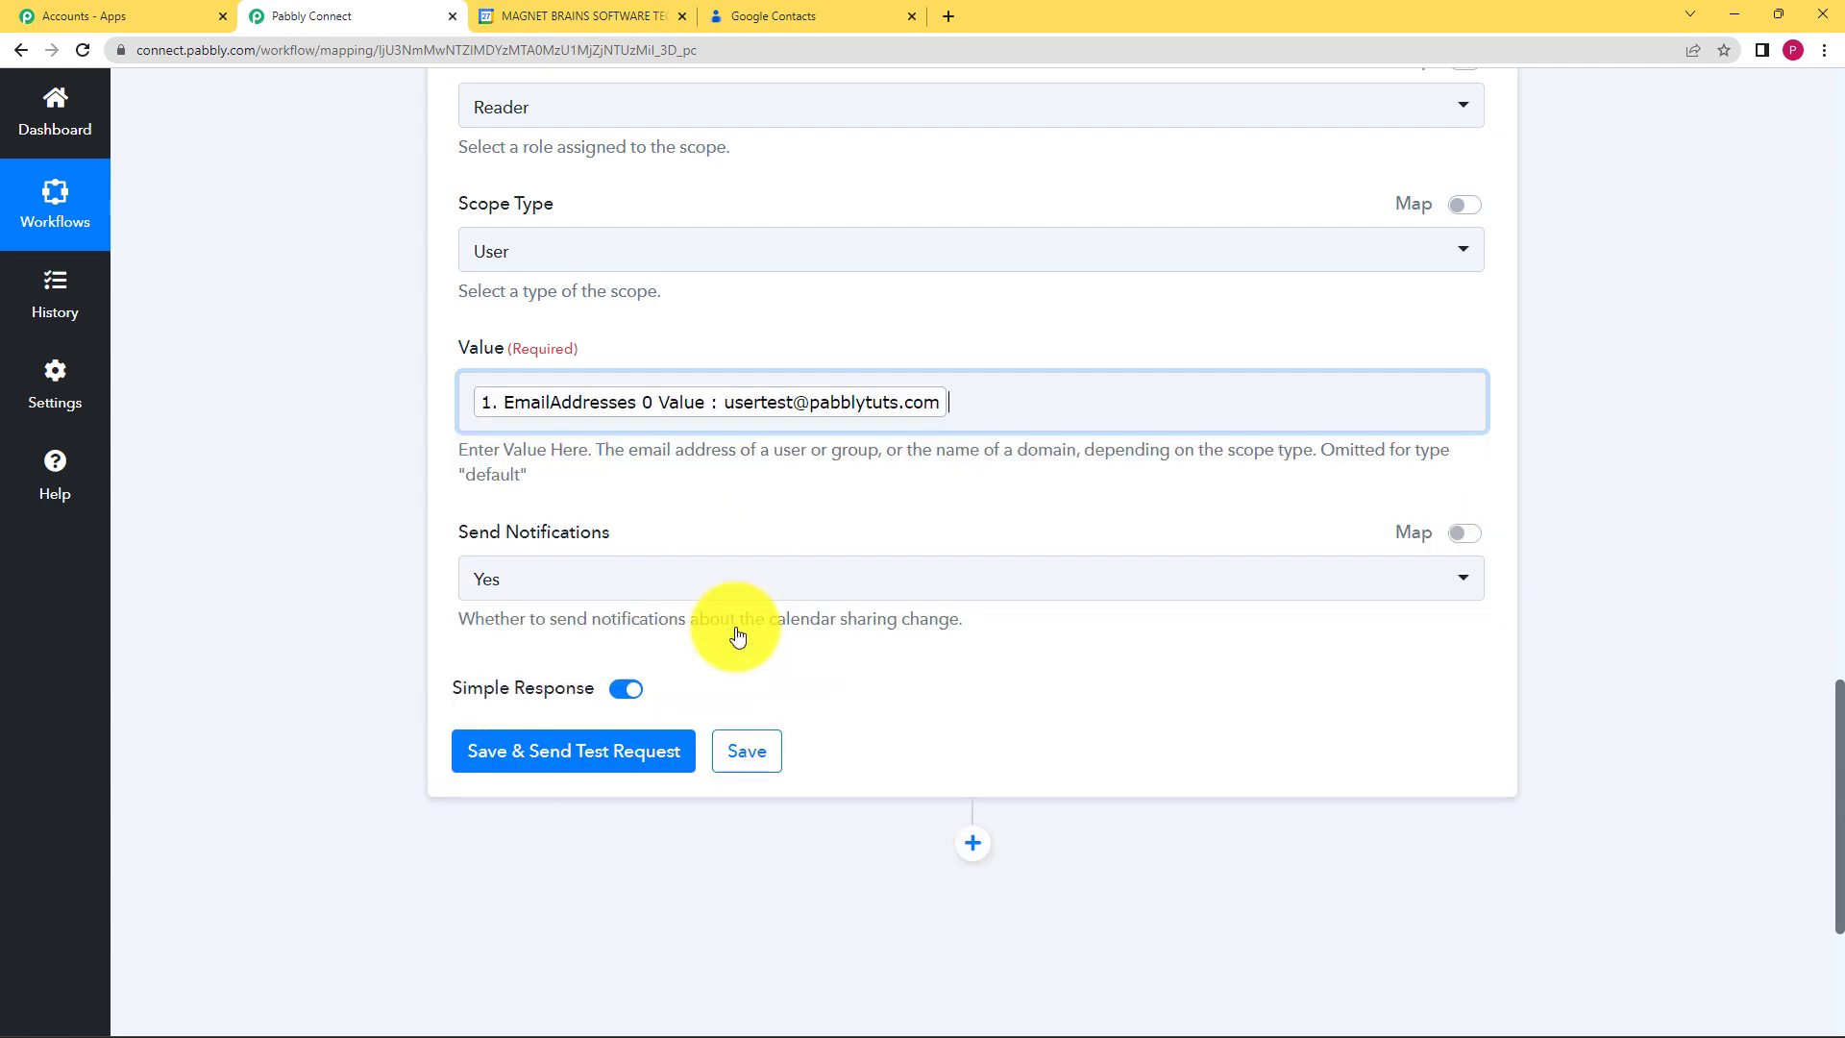
pyautogui.click(336, 520)
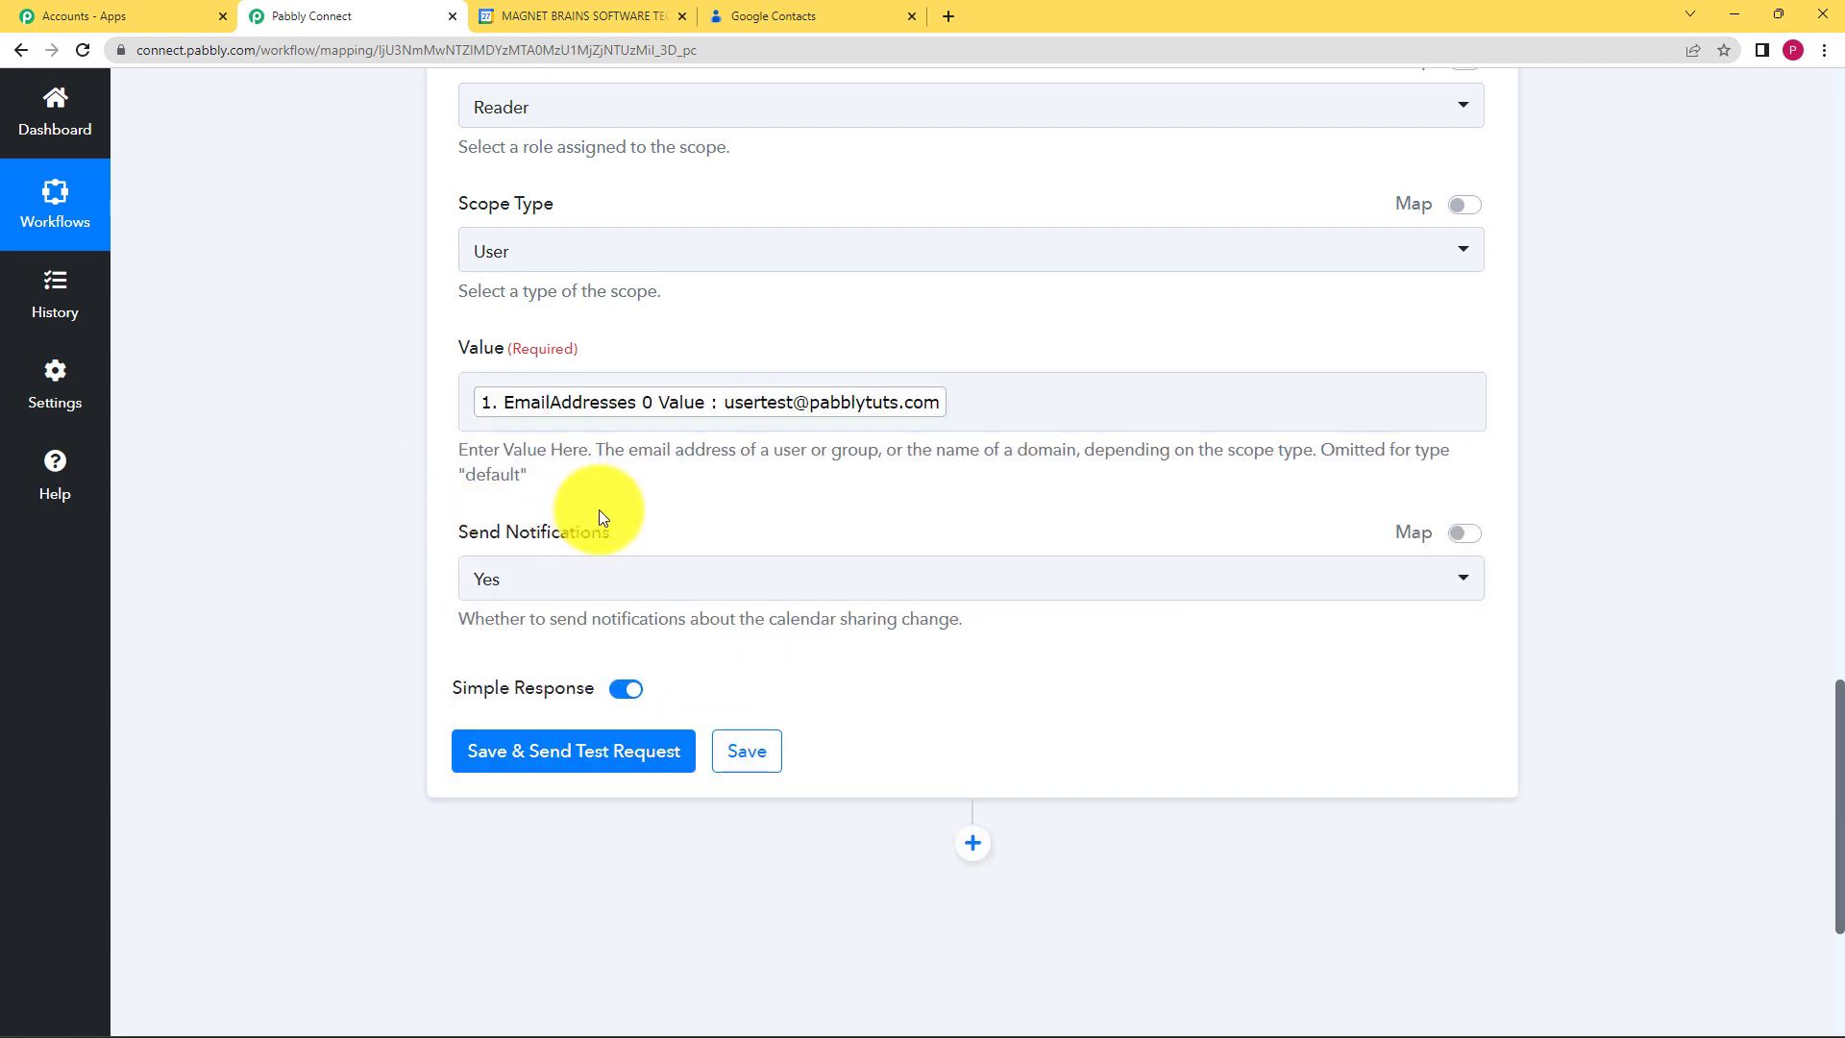
# Step: Keep Send Notifications on Yes and run Save & Send Test Request
pyautogui.click(548, 575)
pyautogui.click(536, 684)
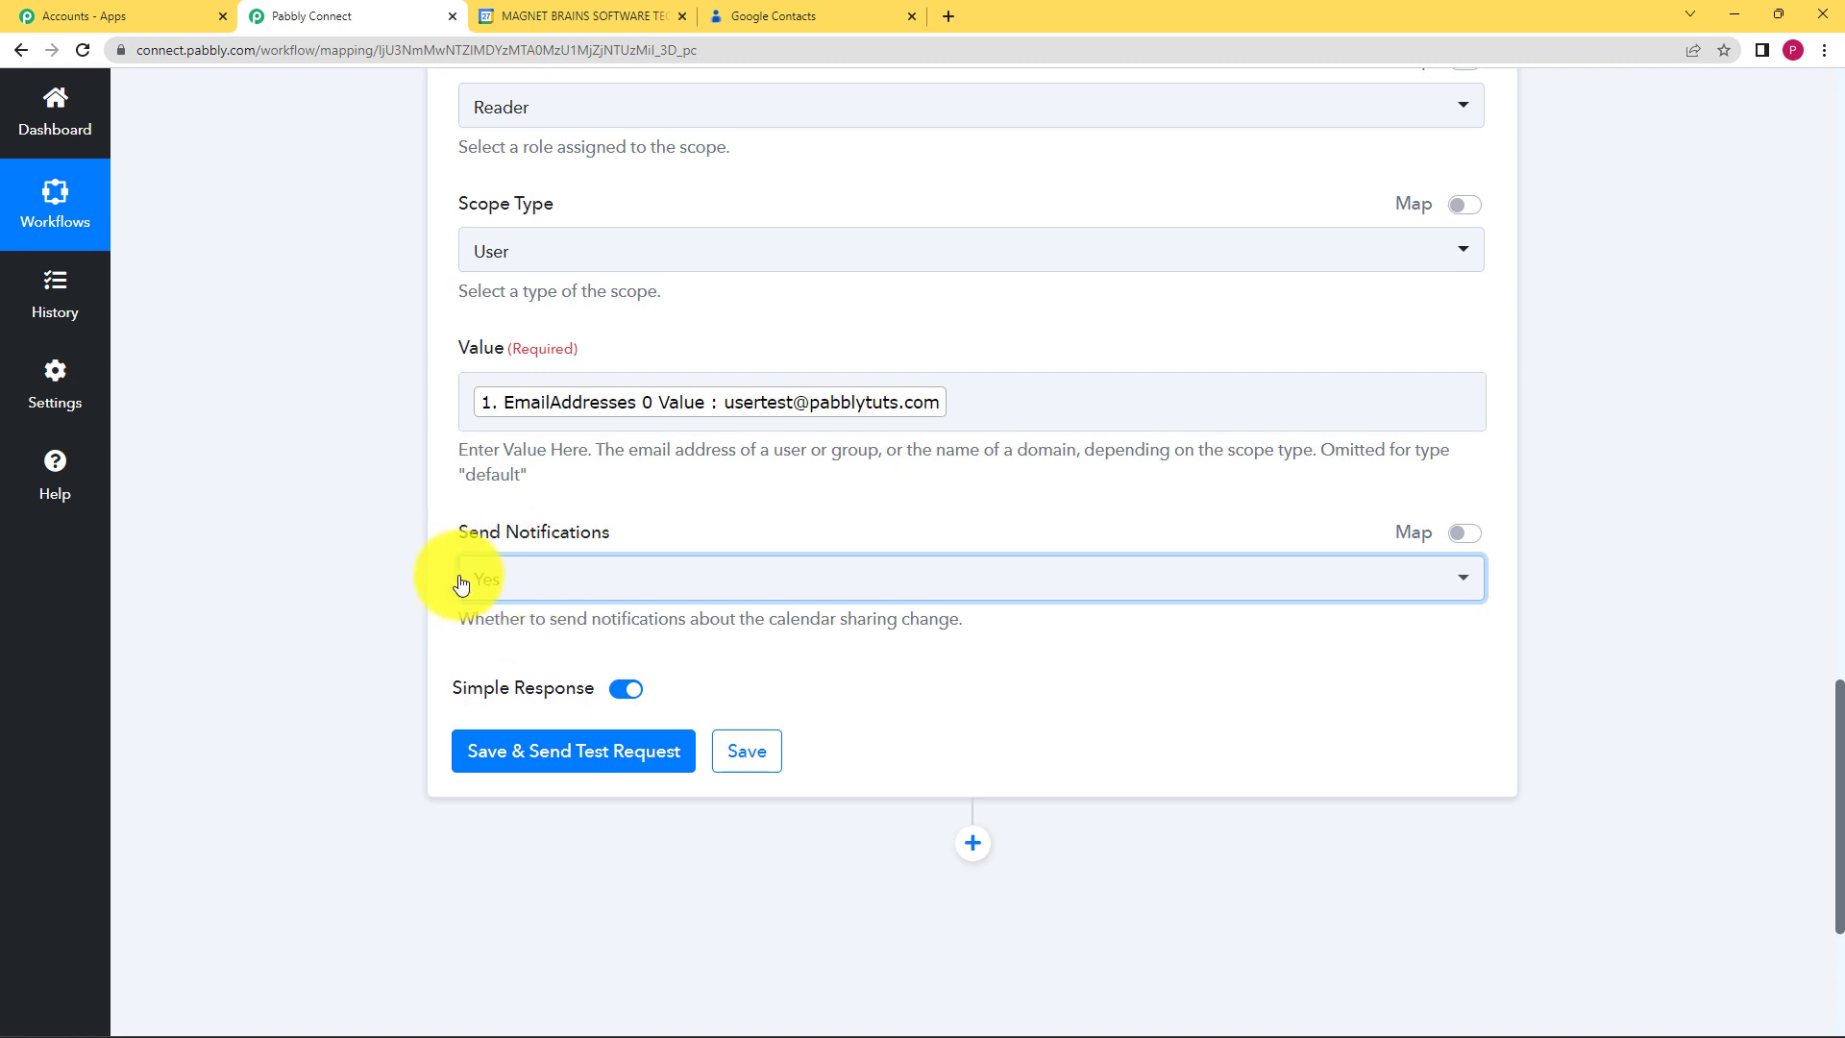
pyautogui.click(521, 603)
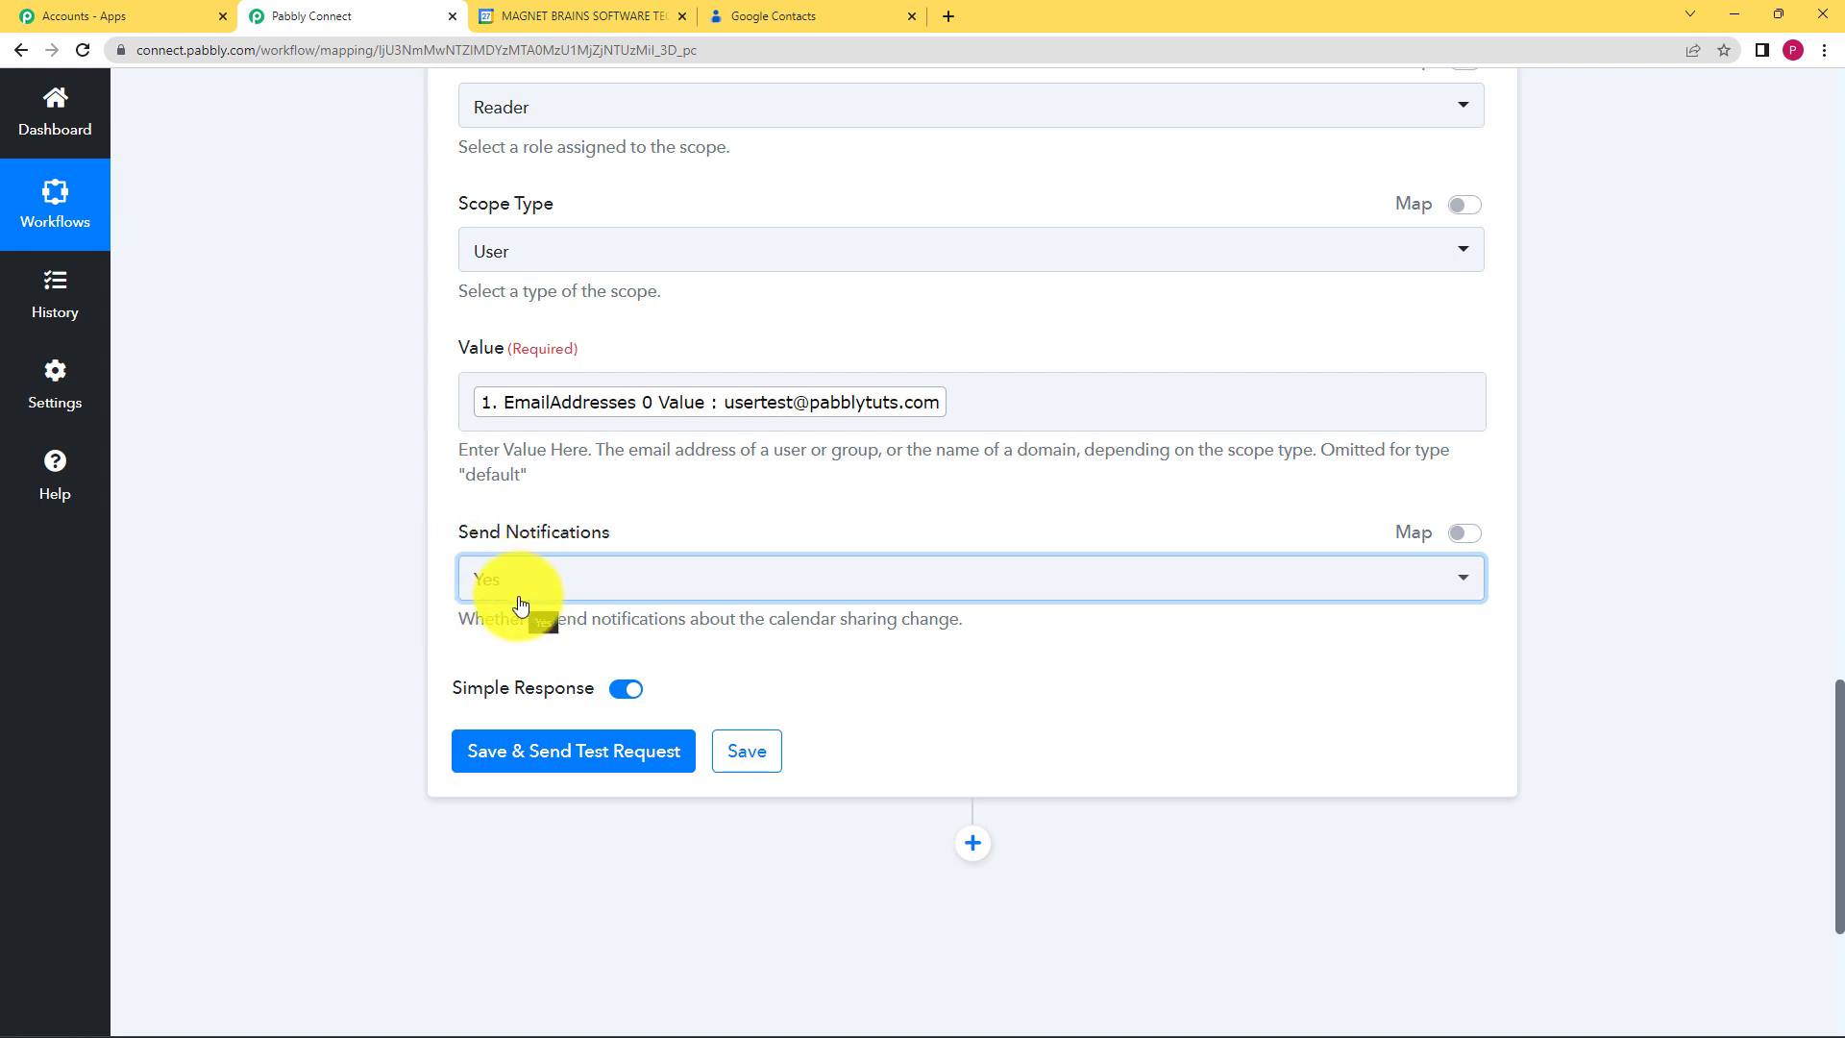
pyautogui.click(639, 761)
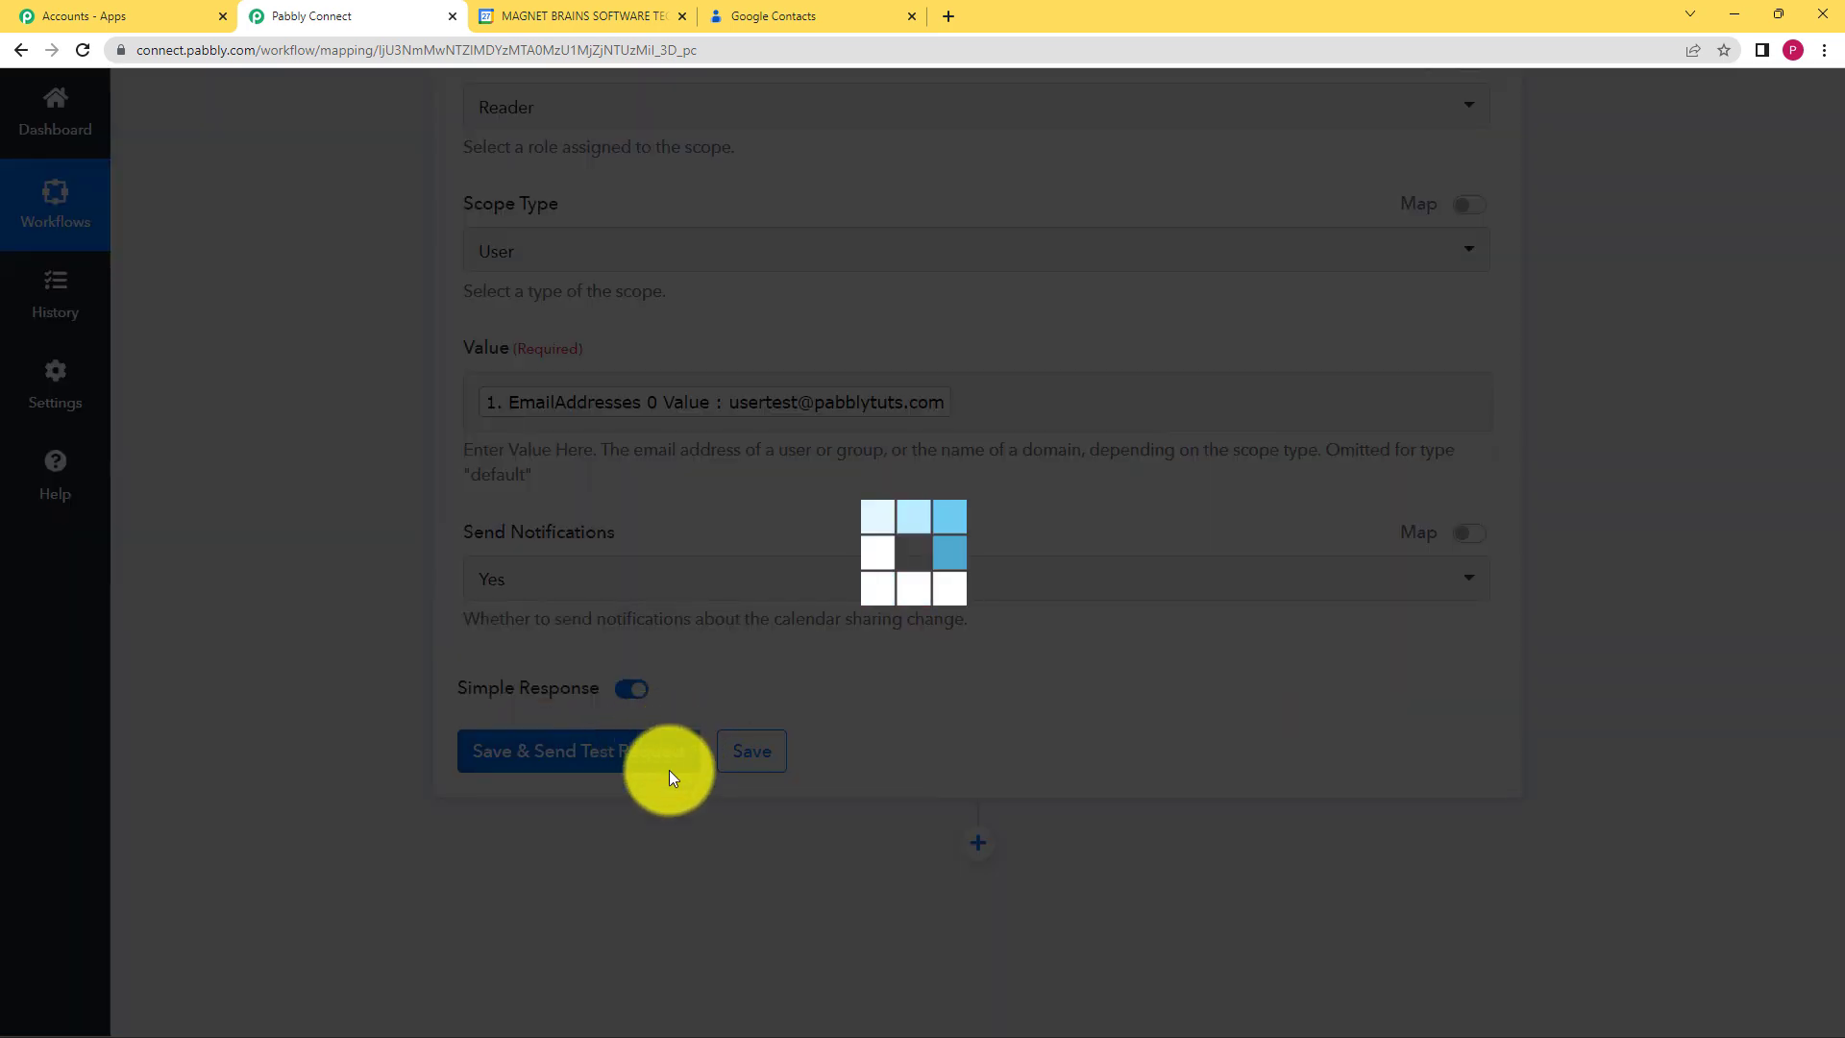
# Step: Save the access rule action step and dismiss the save confirmation
pyautogui.scroll(-3, 298, 677)
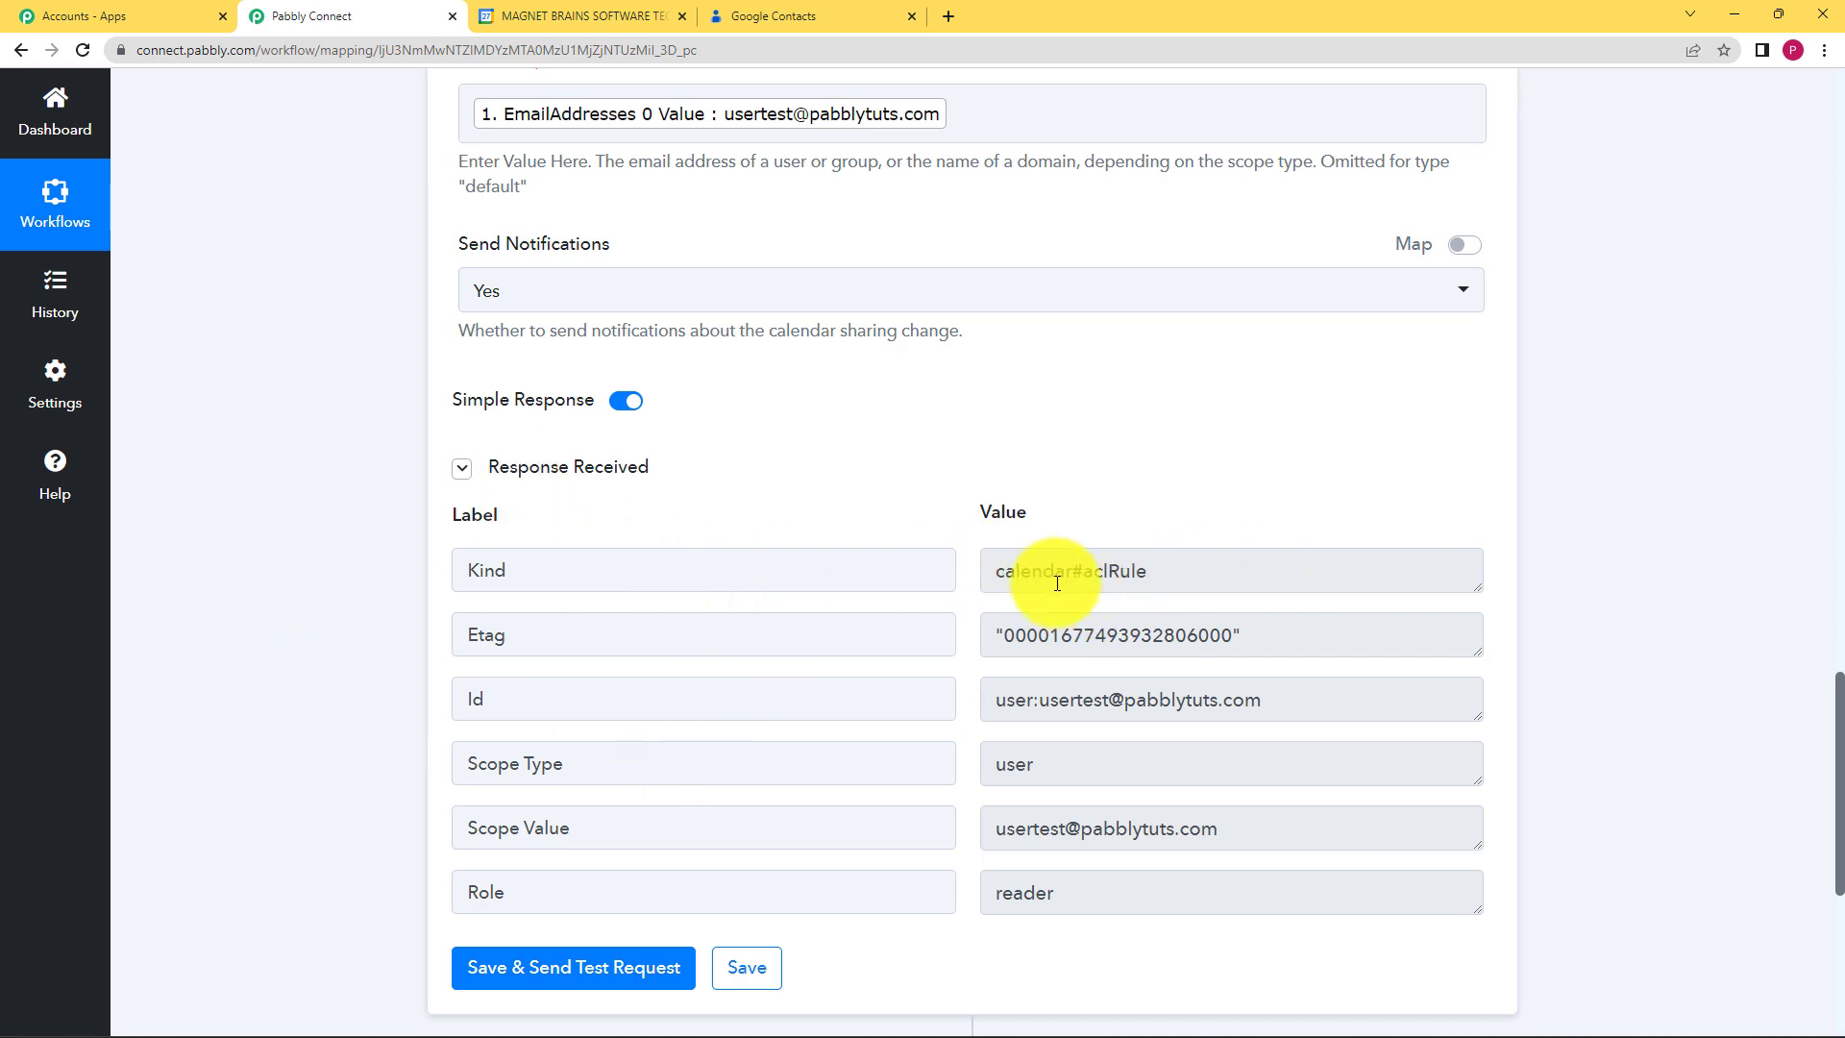
pyautogui.scroll(-2, 1167, 759)
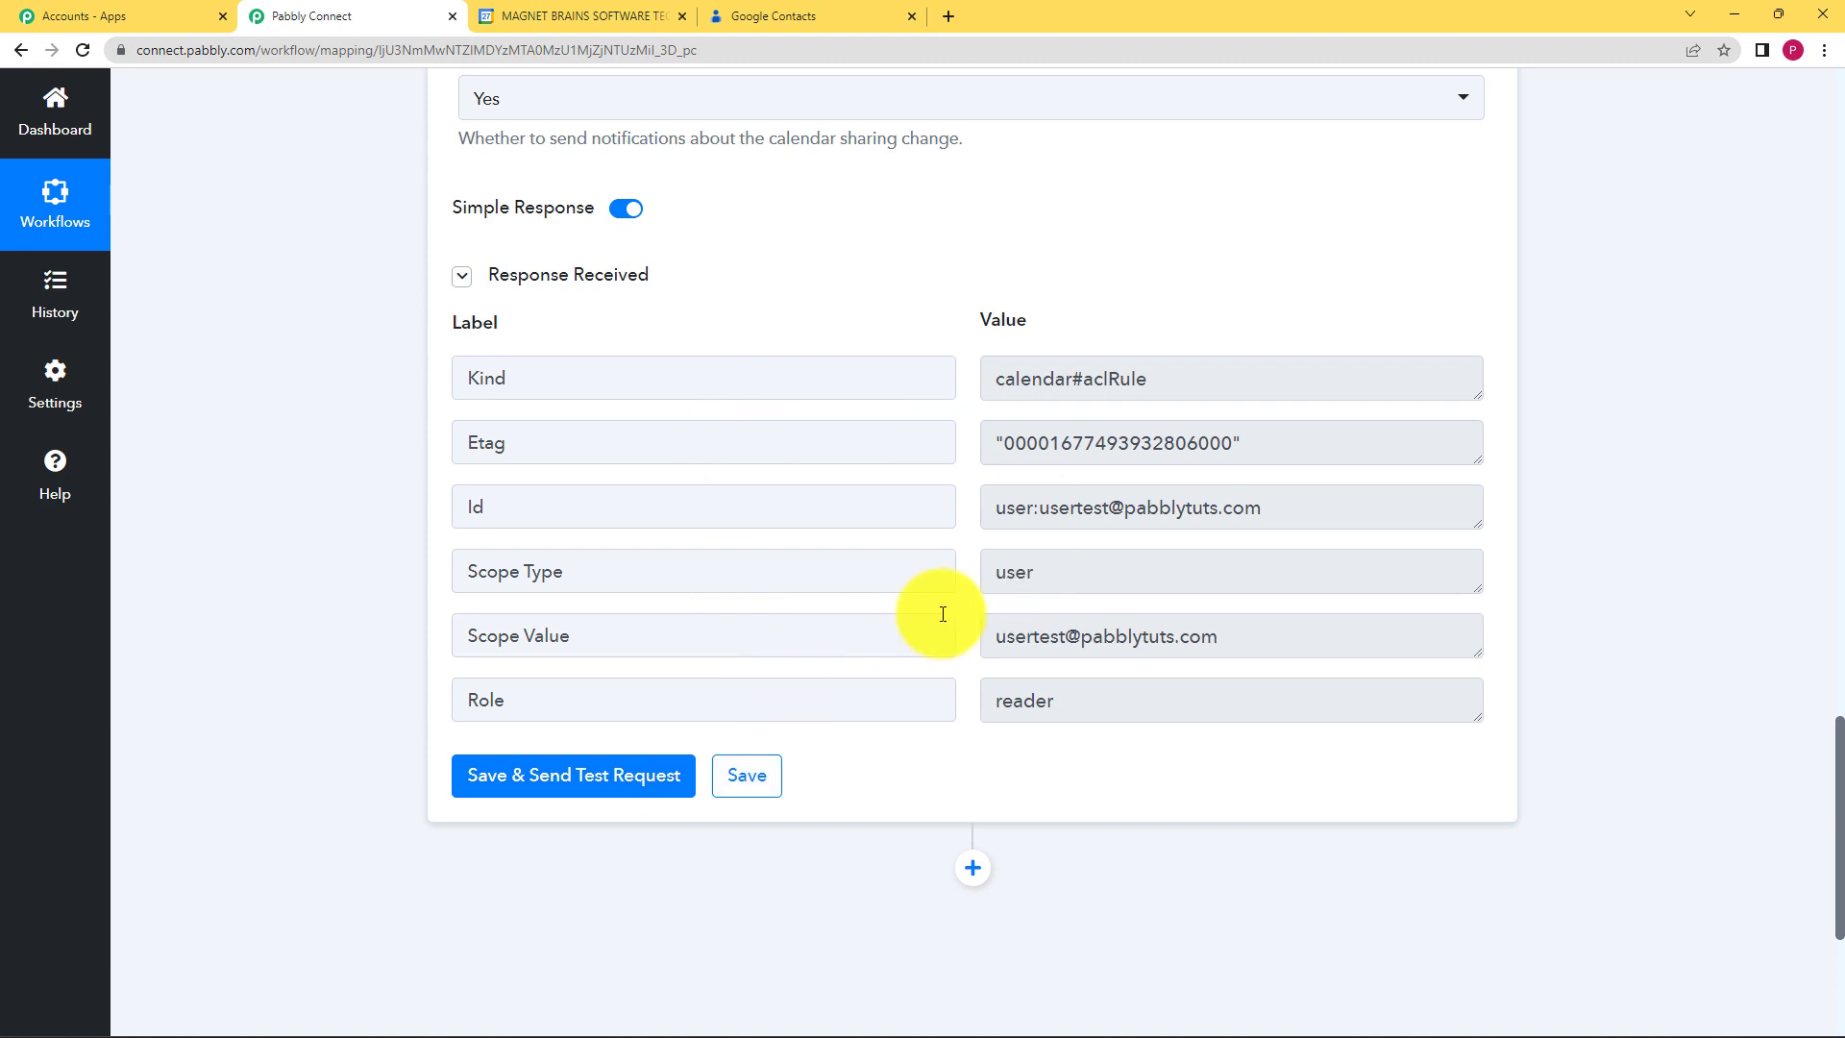
pyautogui.click(762, 776)
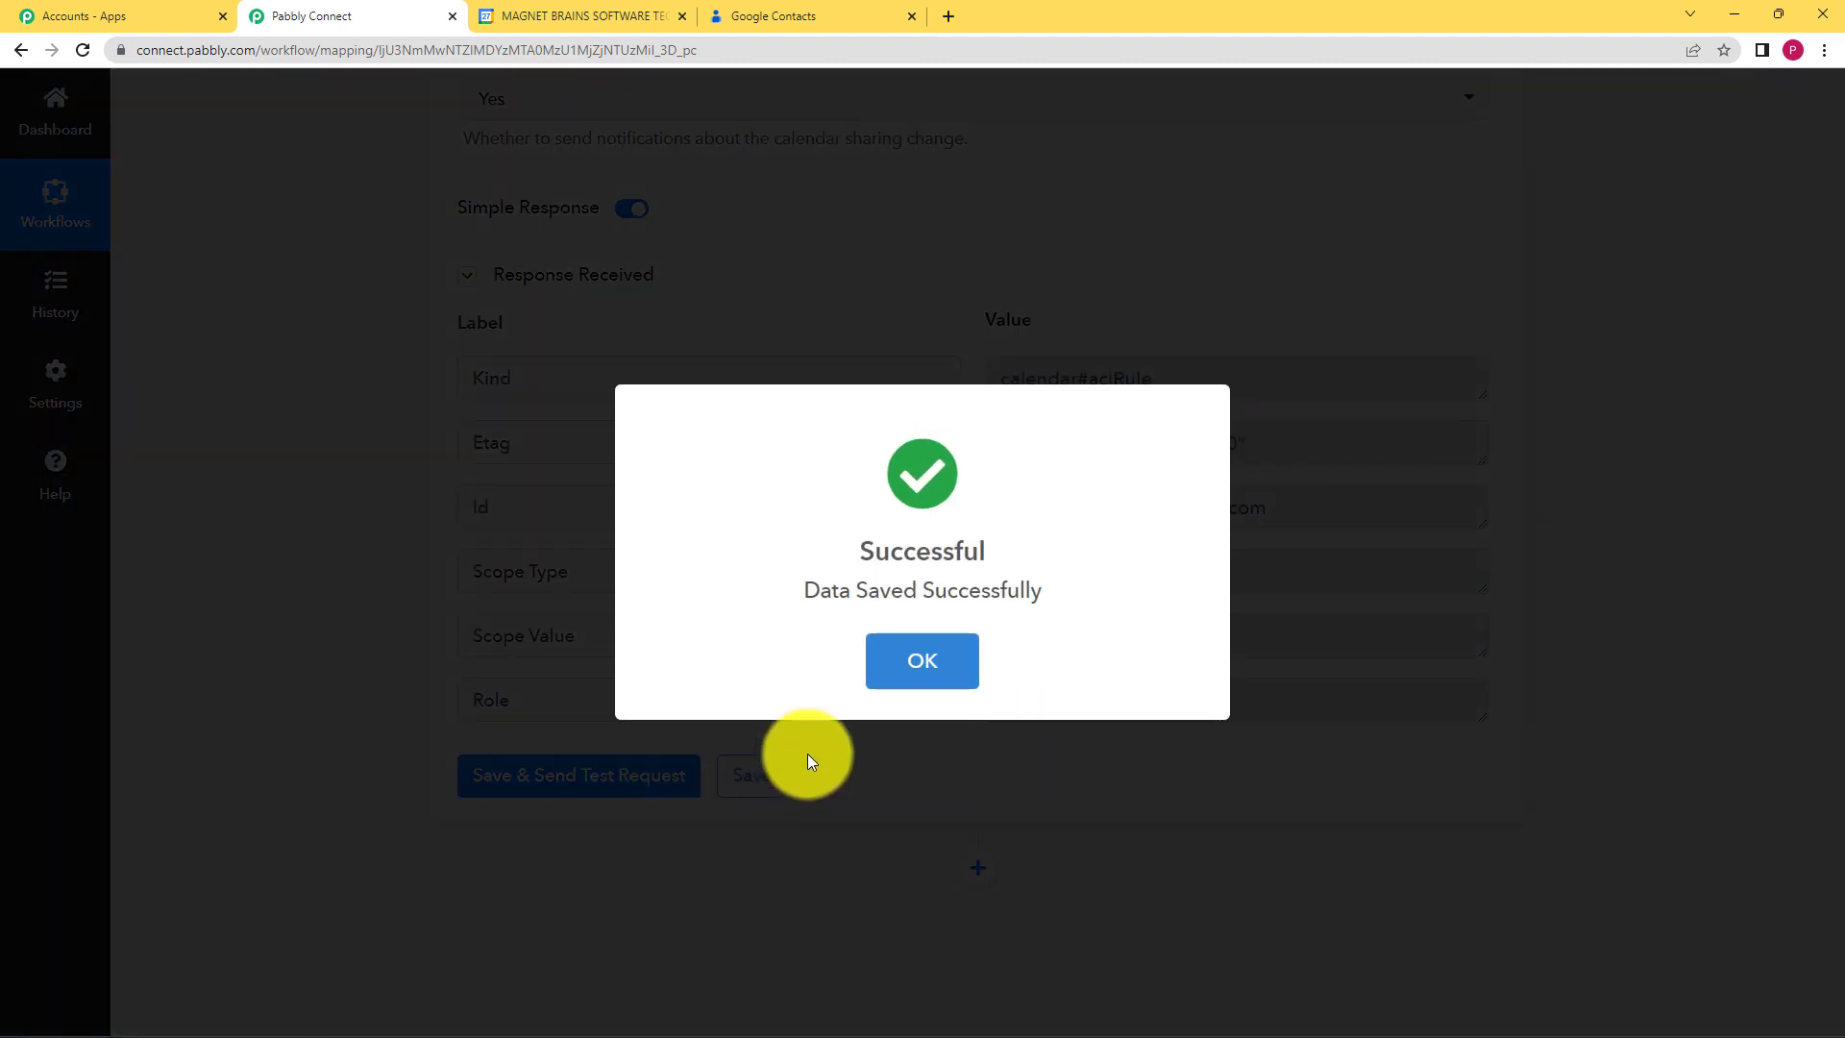
pyautogui.click(900, 667)
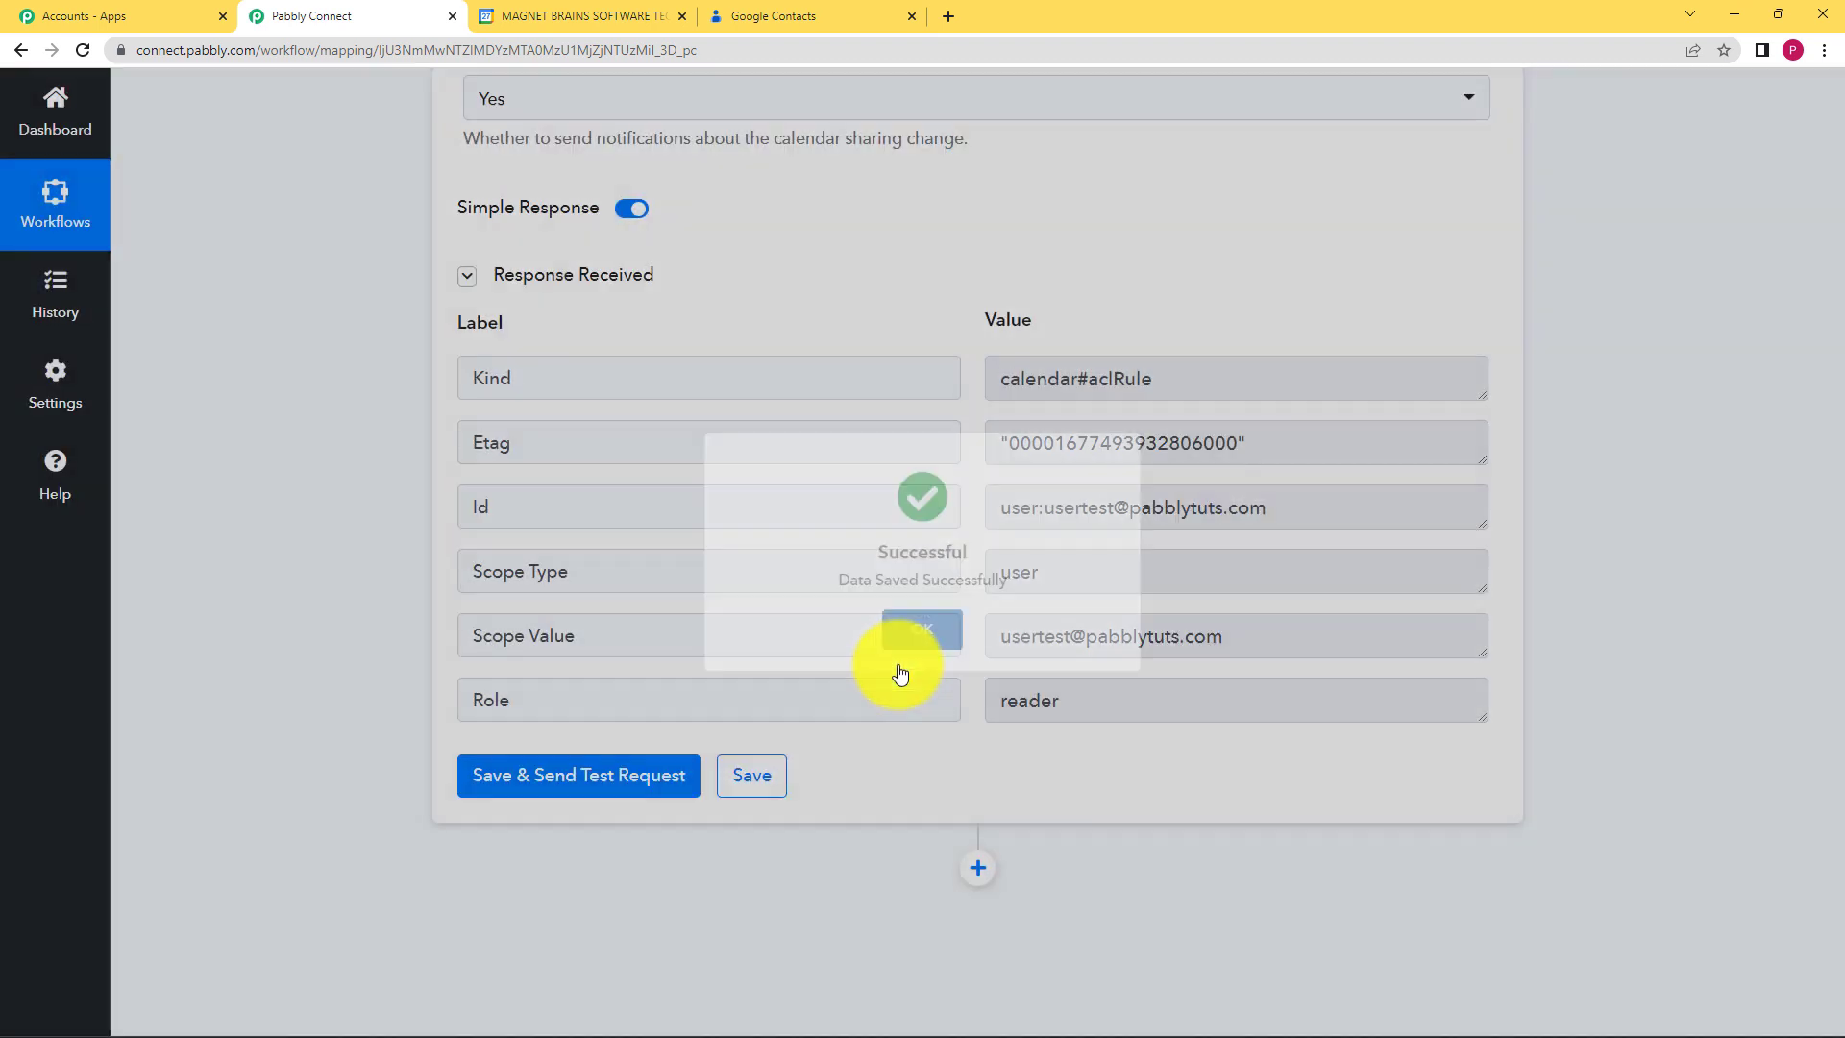
# Step: Collapse the Google Calendar step and highlight the contact's email in the trigger response
pyautogui.scroll(10, 695, 505)
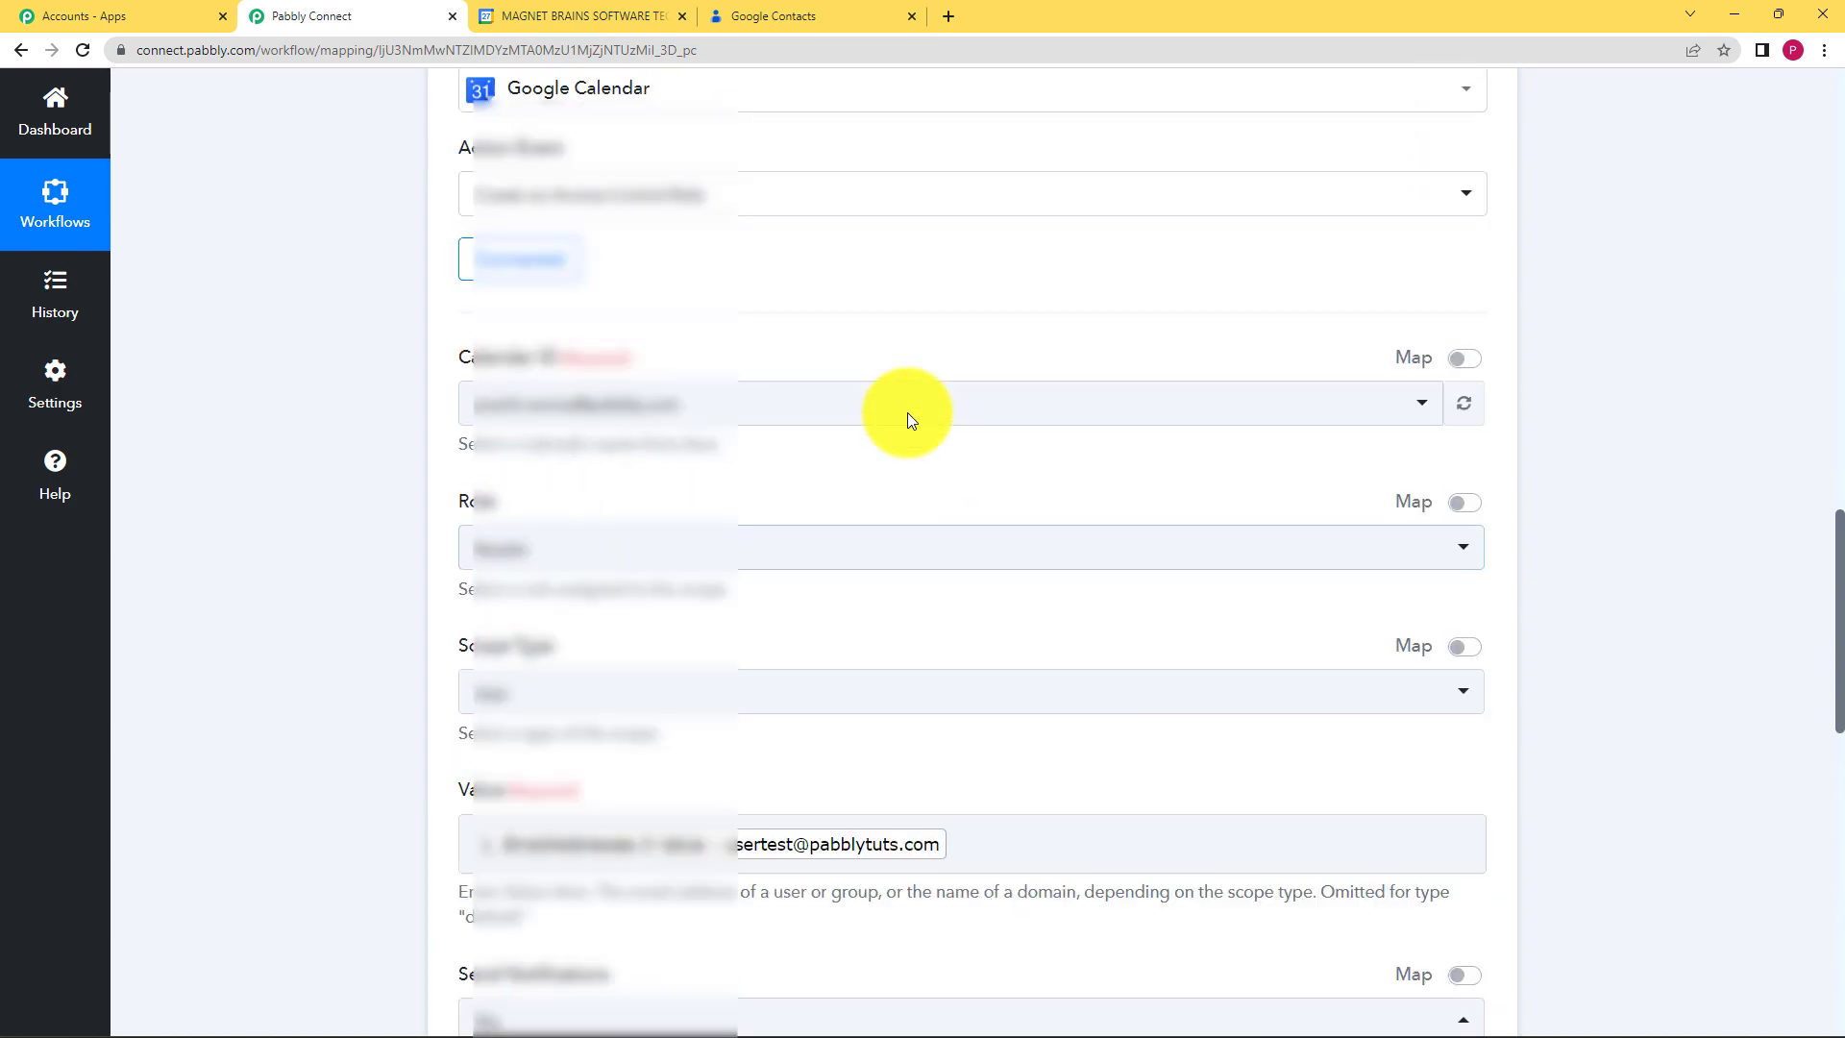
pyautogui.scroll(5, 907, 412)
pyautogui.click(961, 448)
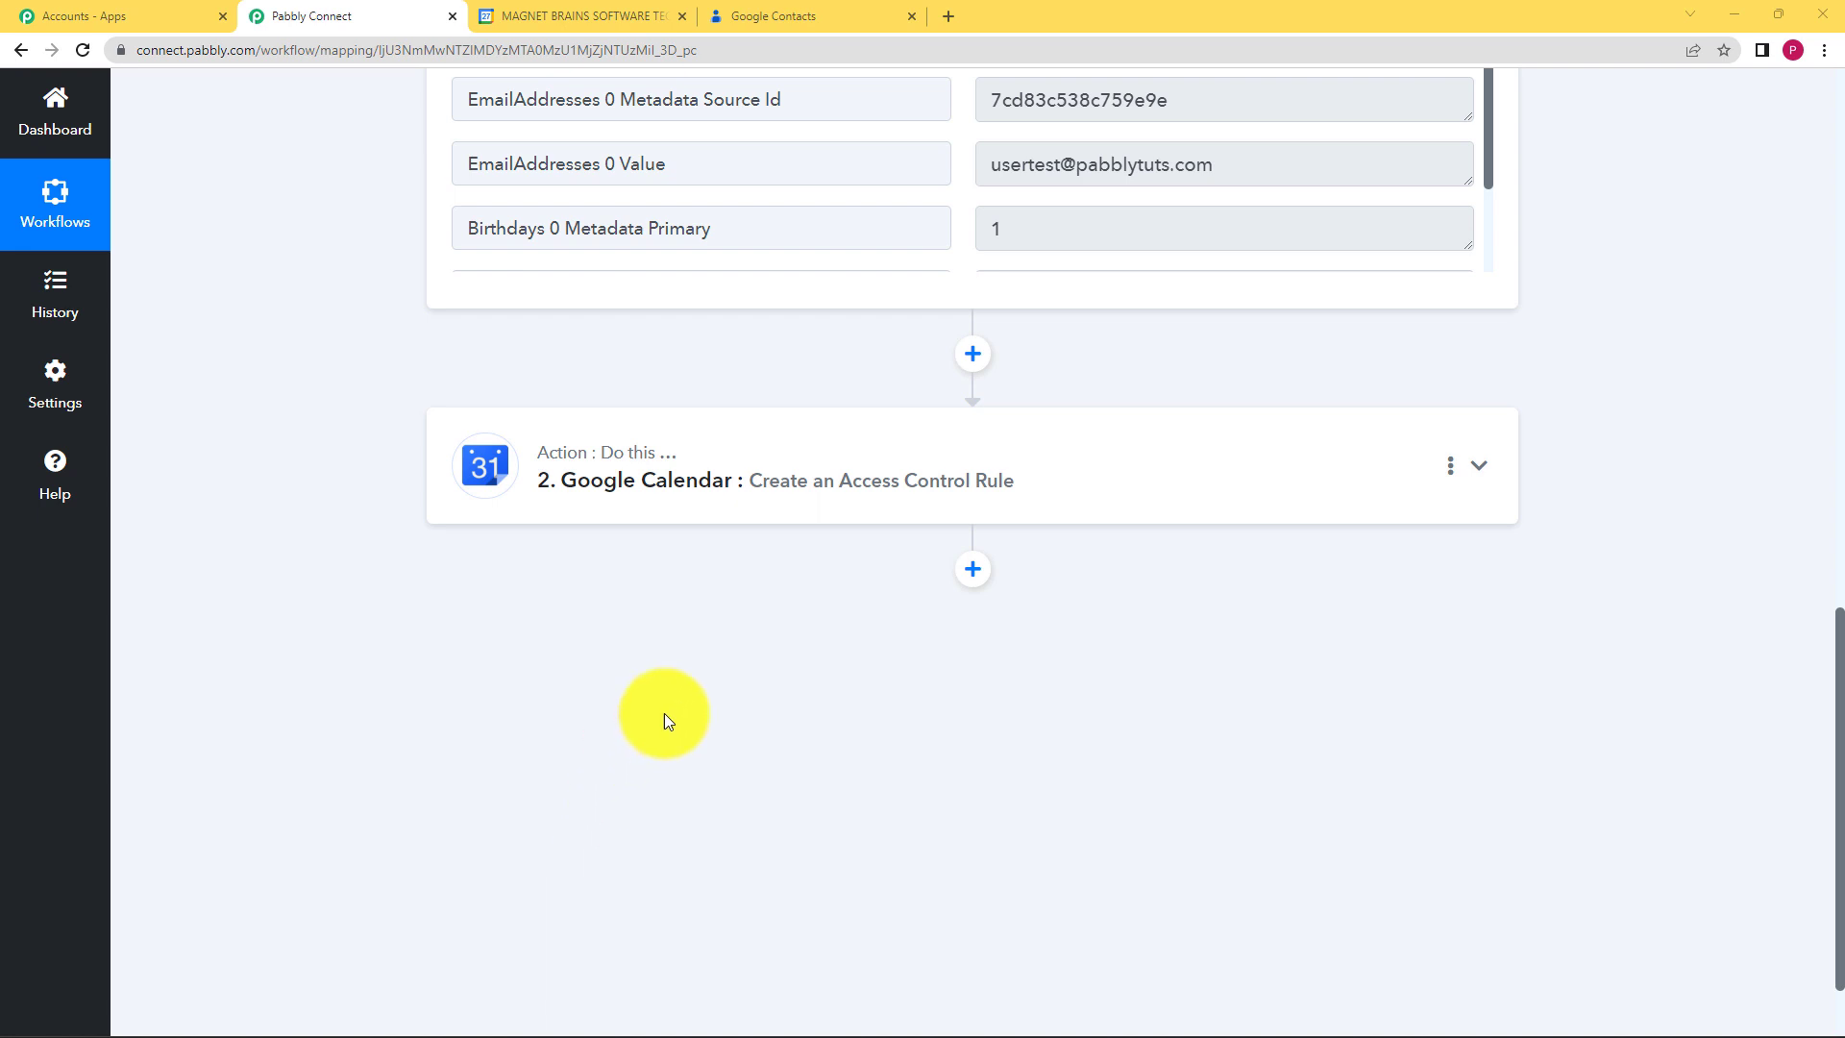
pyautogui.scroll(3, 786, 360)
pyautogui.moveTo(1216, 453); pyautogui.dragTo(992, 457)
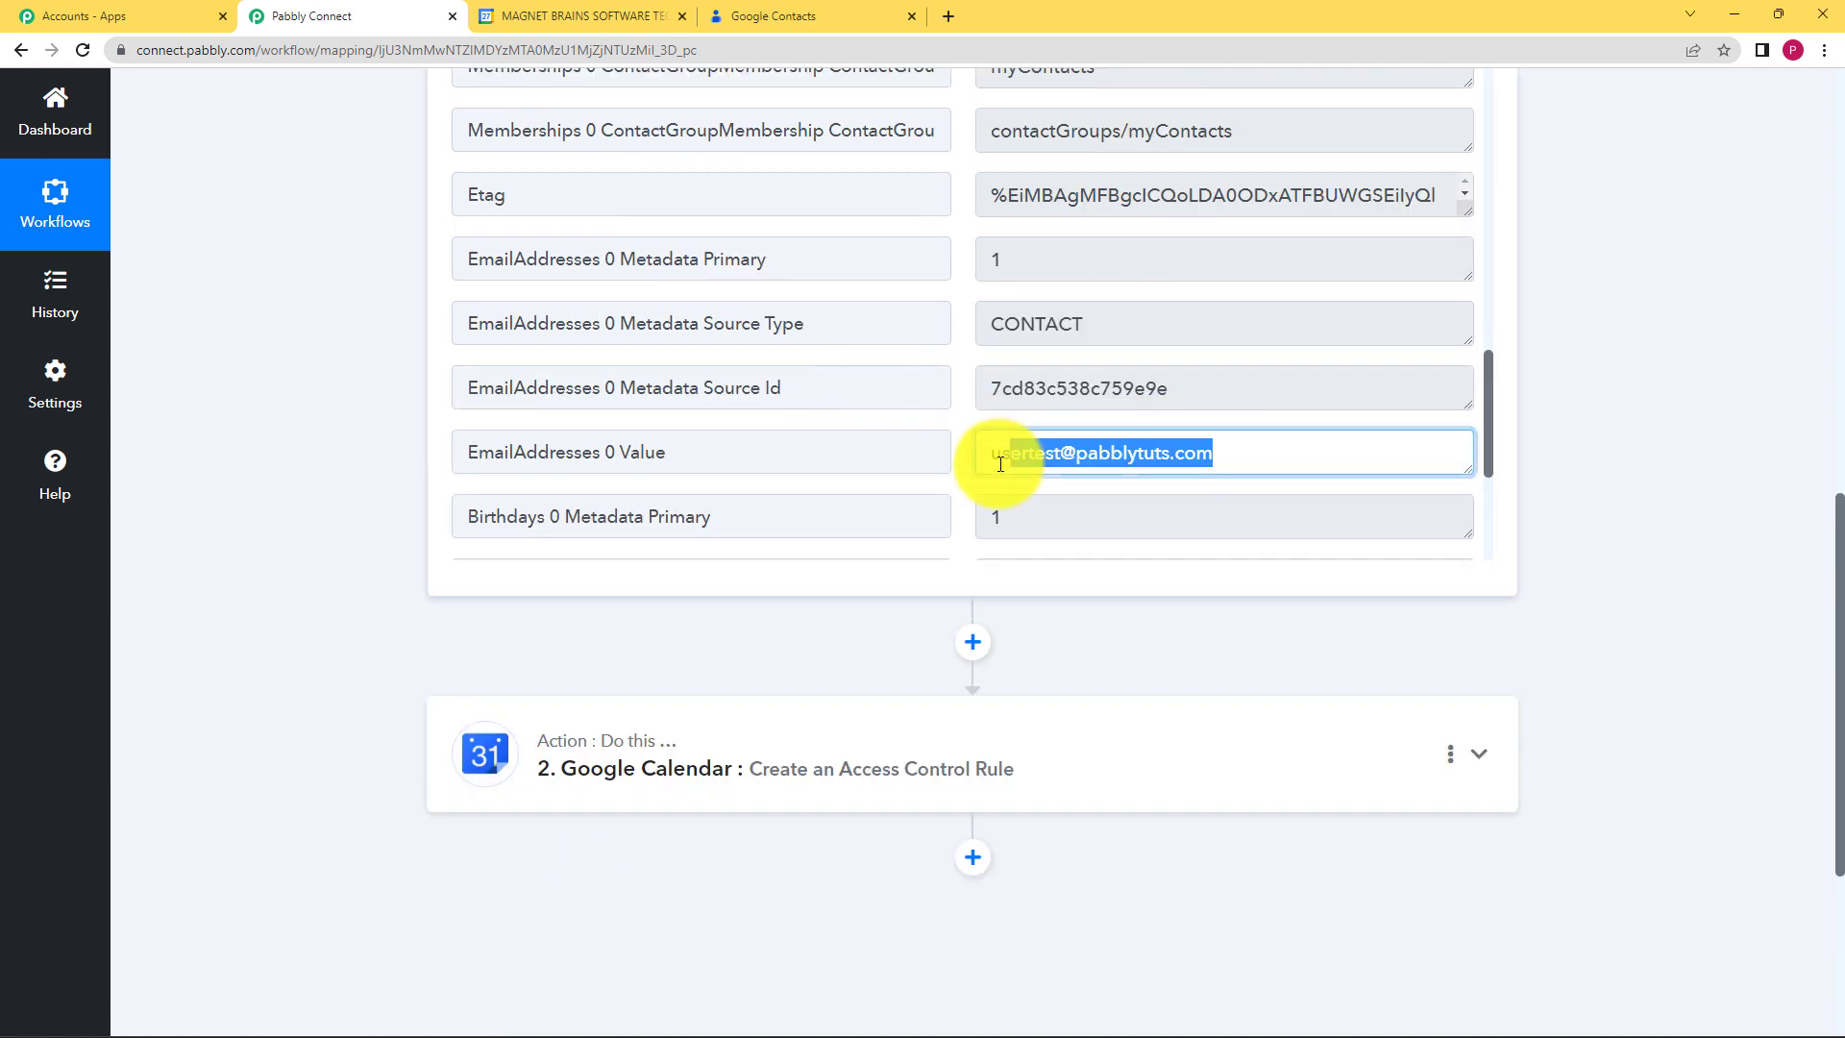
pyautogui.click(1199, 624)
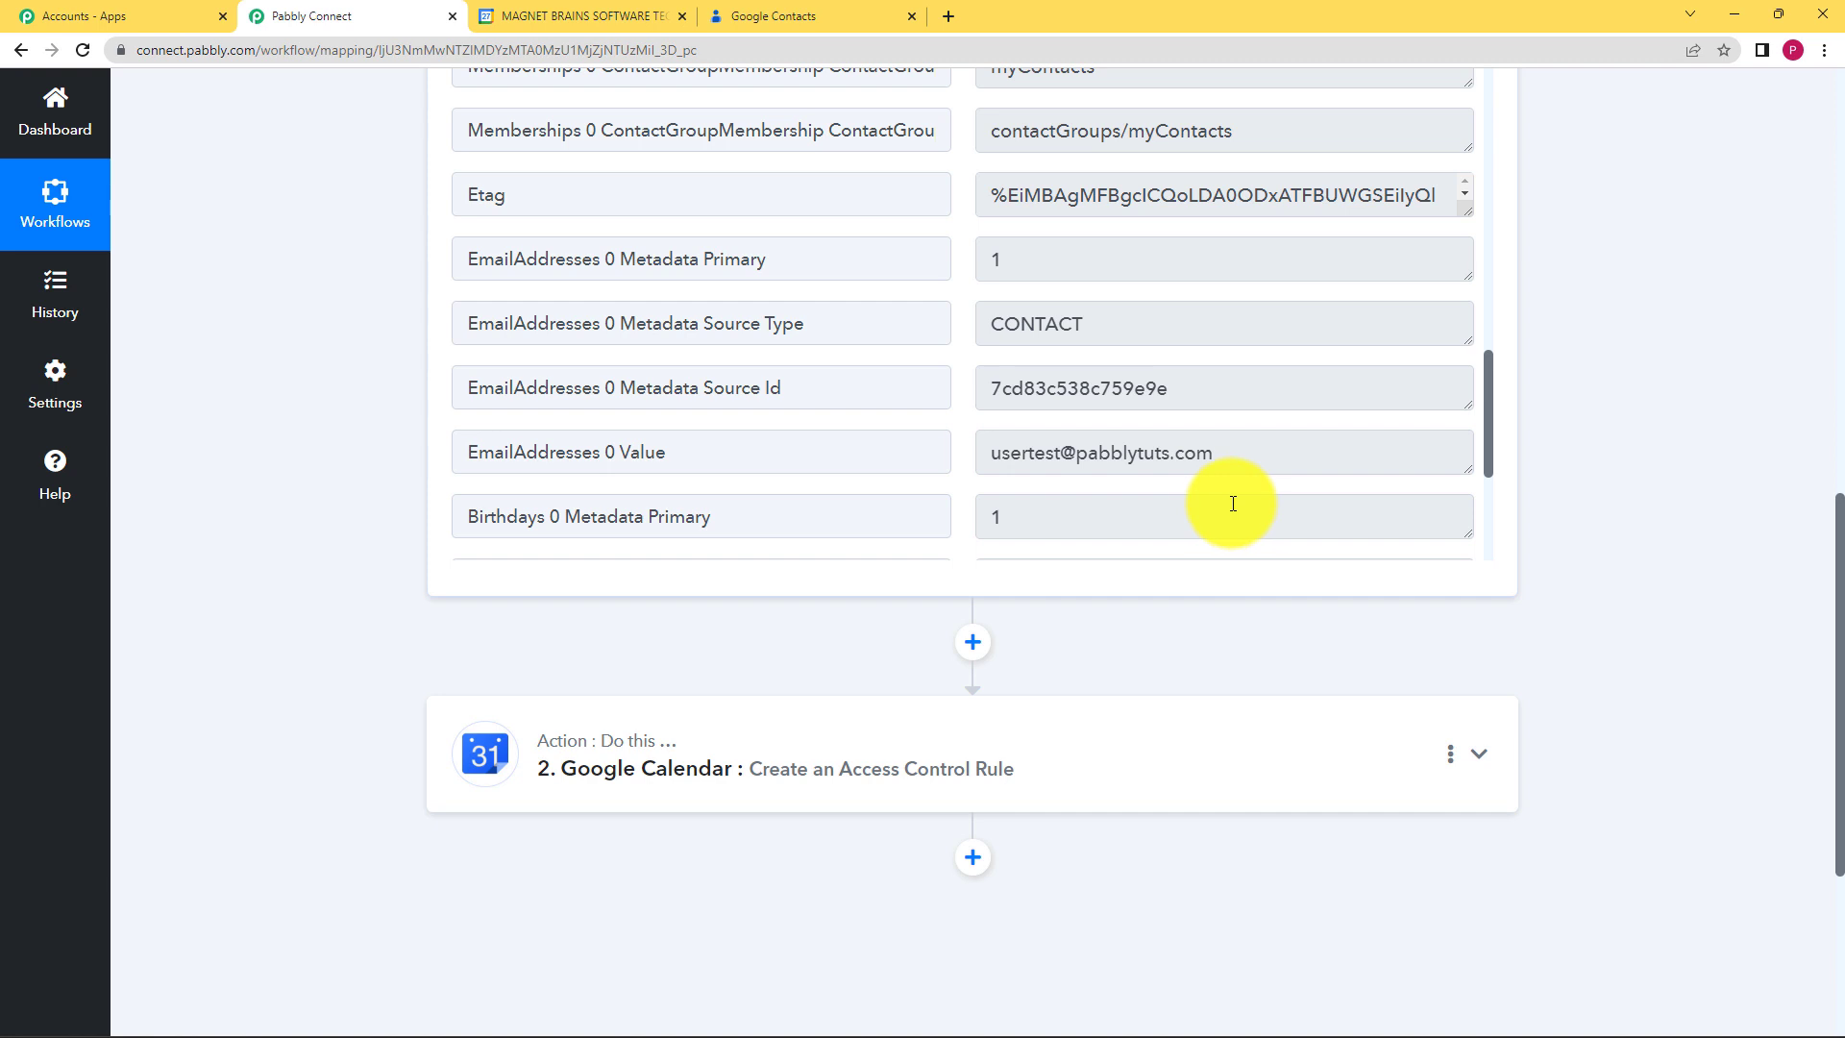
# Step: In Gmail's Updates tab, open the 'has shared a calendar with you' email and choose 'Add this calendar'
pyautogui.moveTo(997, 1014)
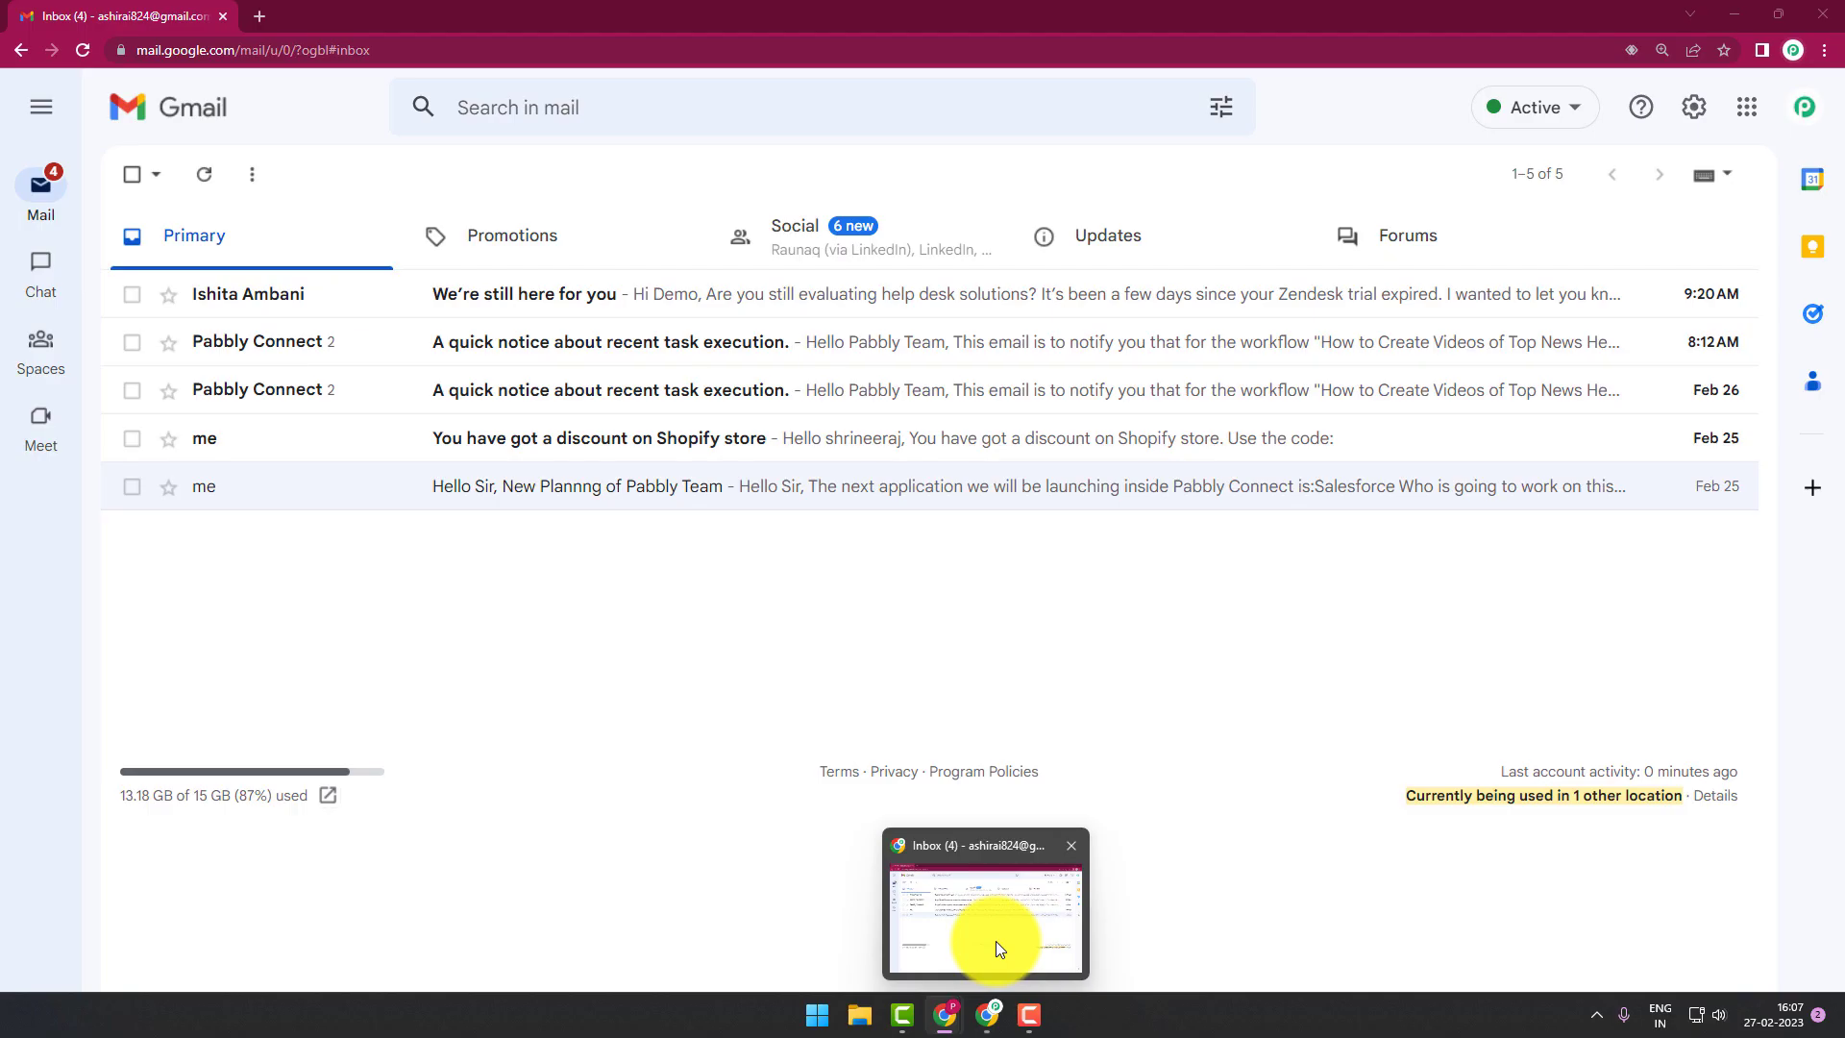
pyautogui.click(995, 942)
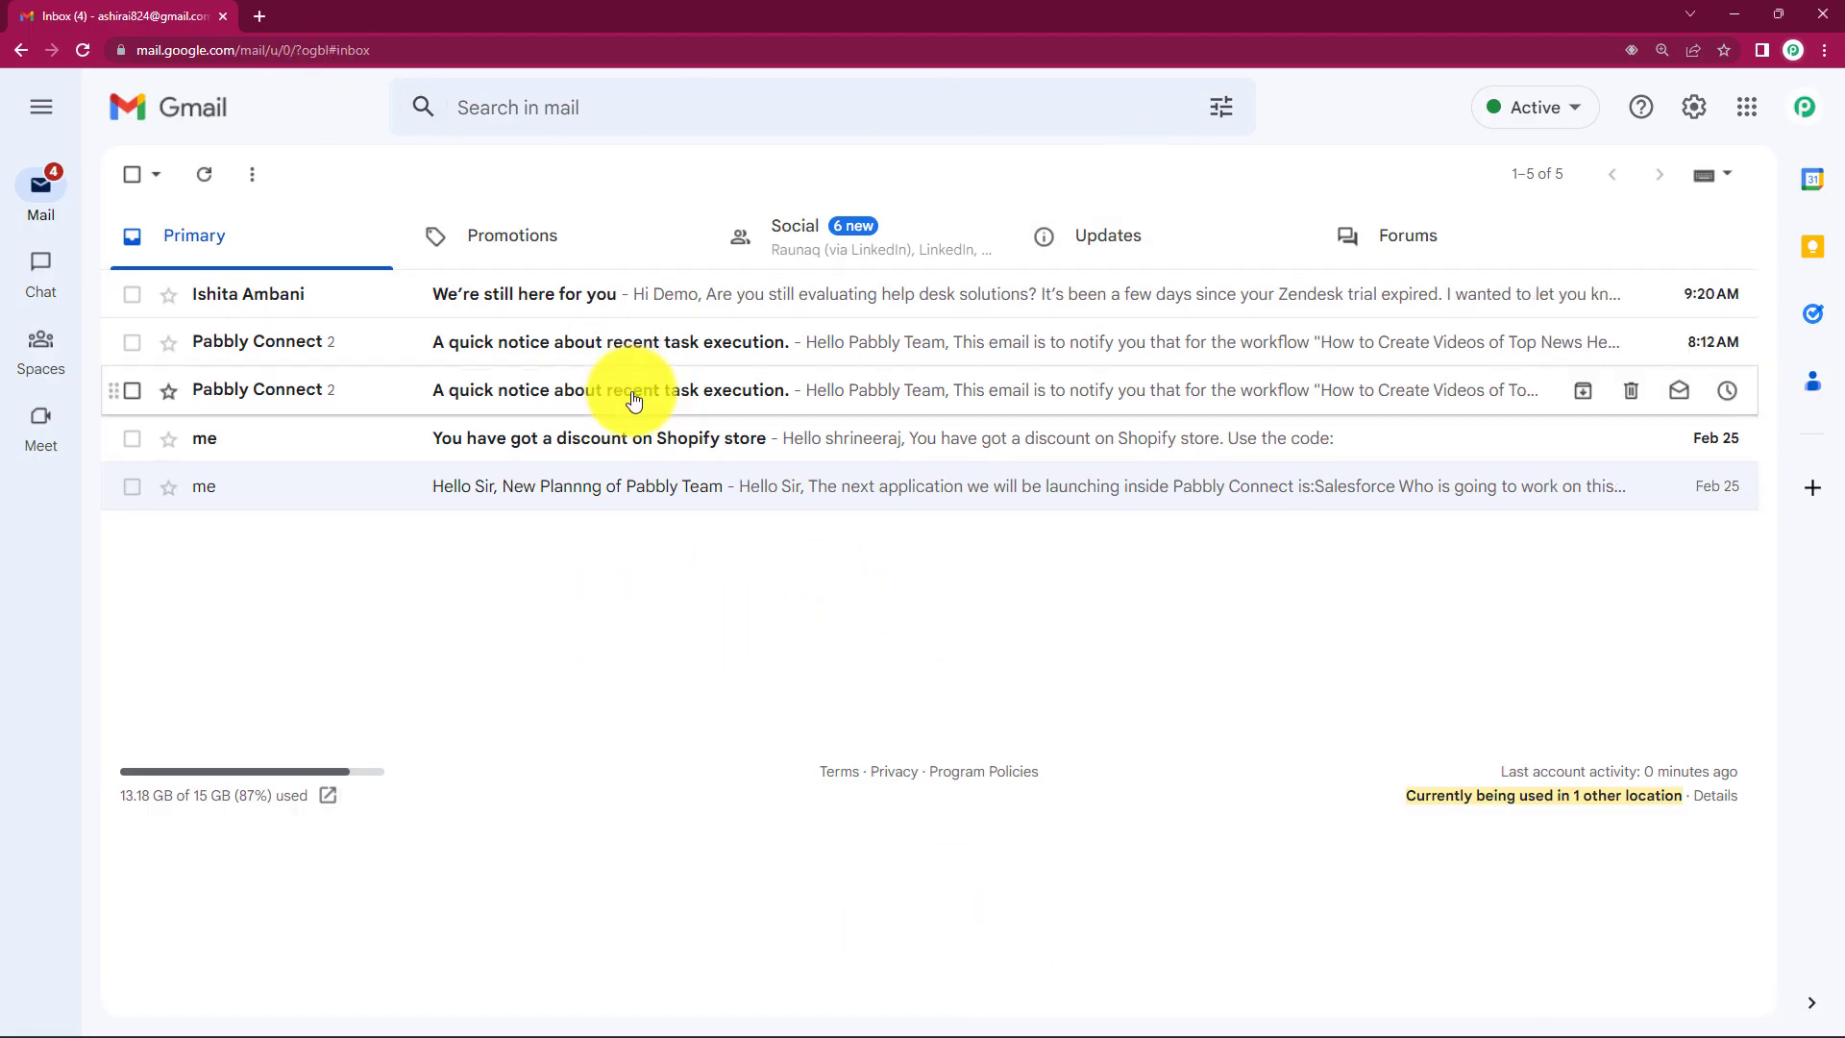
pyautogui.click(1048, 248)
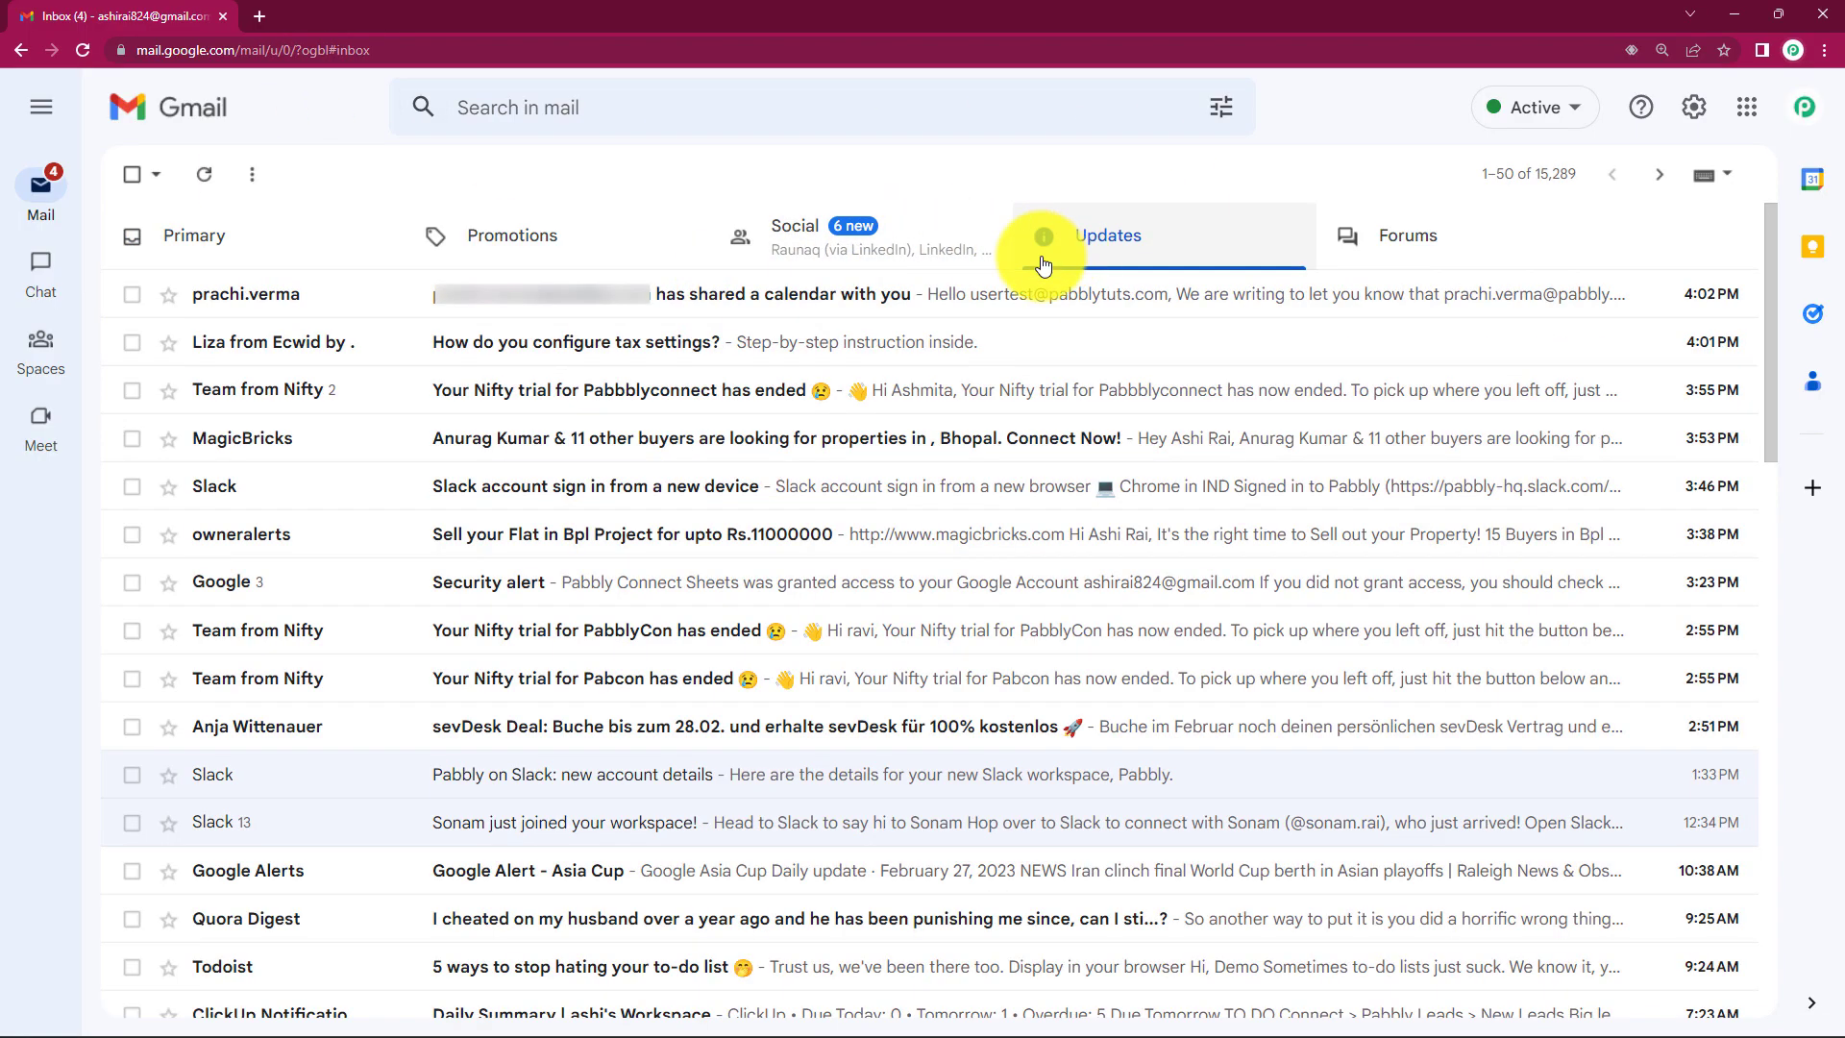
pyautogui.click(455, 310)
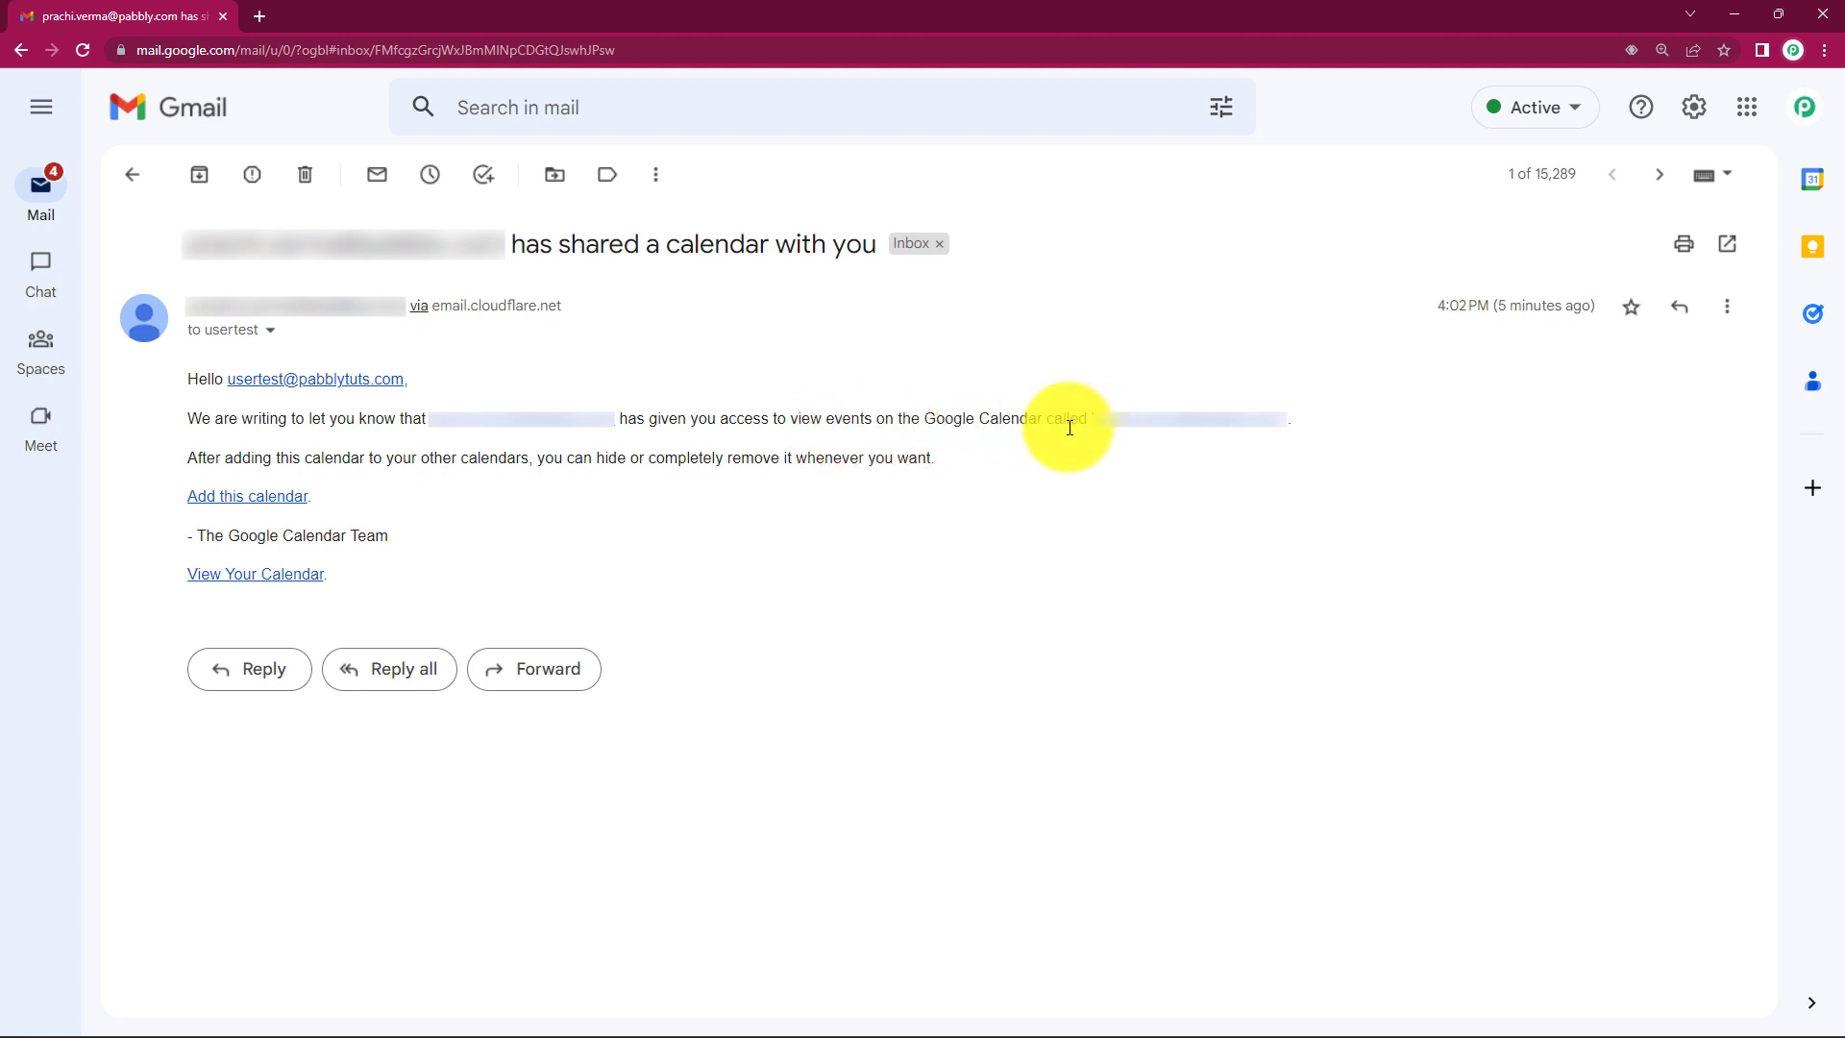
pyautogui.click(247, 498)
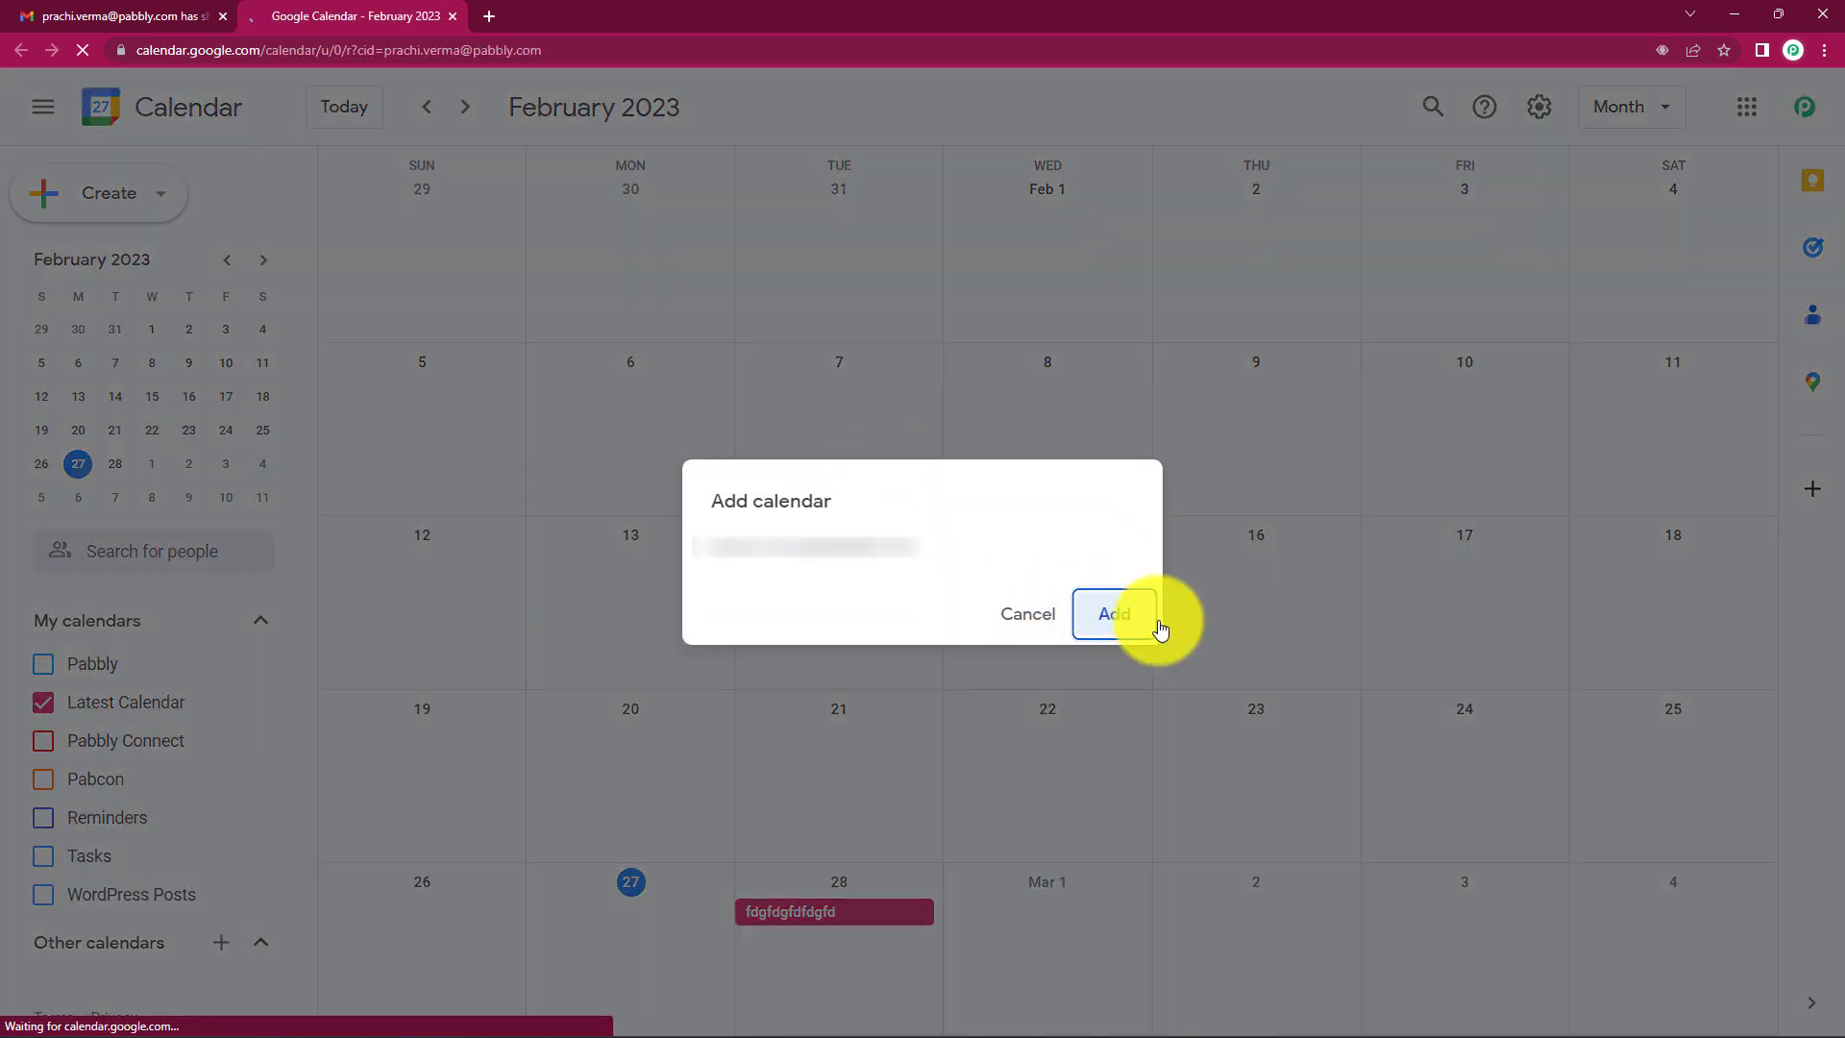
# Step: Dismiss the notification permission popup and confirm Add for the shared calendar
pyautogui.click(1095, 620)
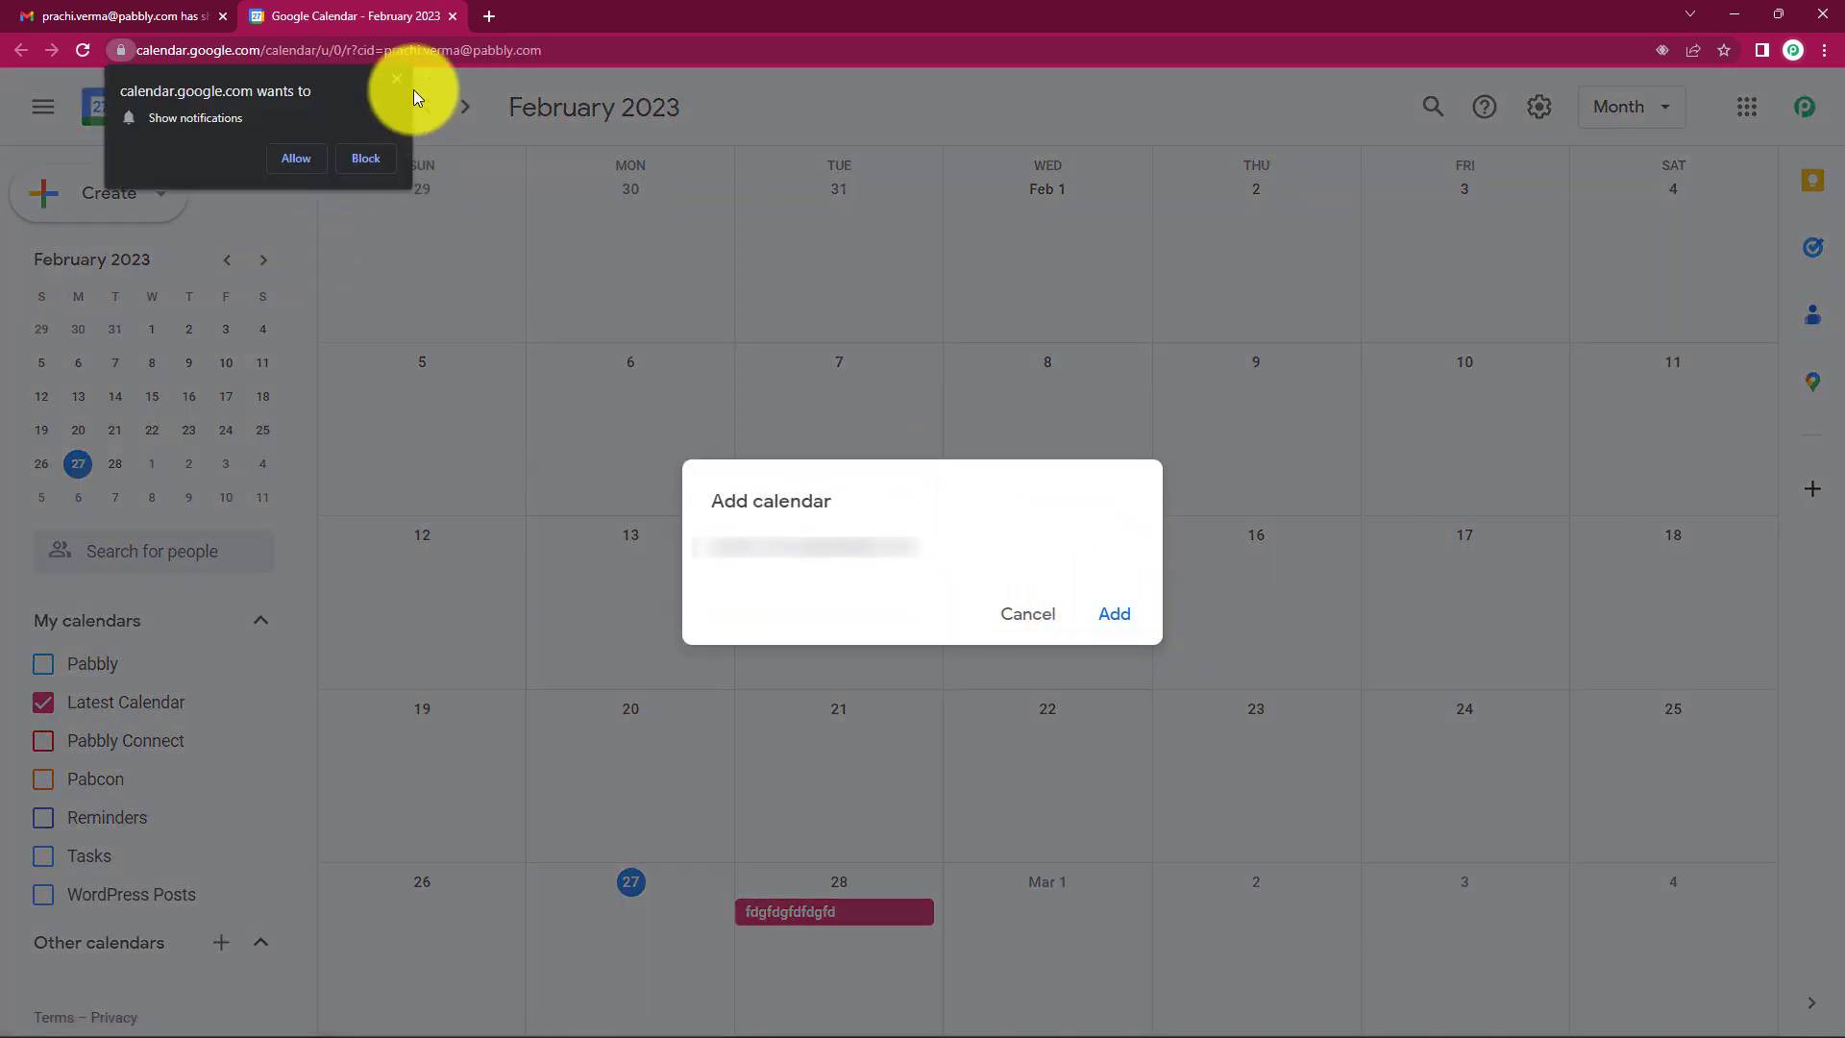
pyautogui.click(395, 84)
pyautogui.click(1101, 618)
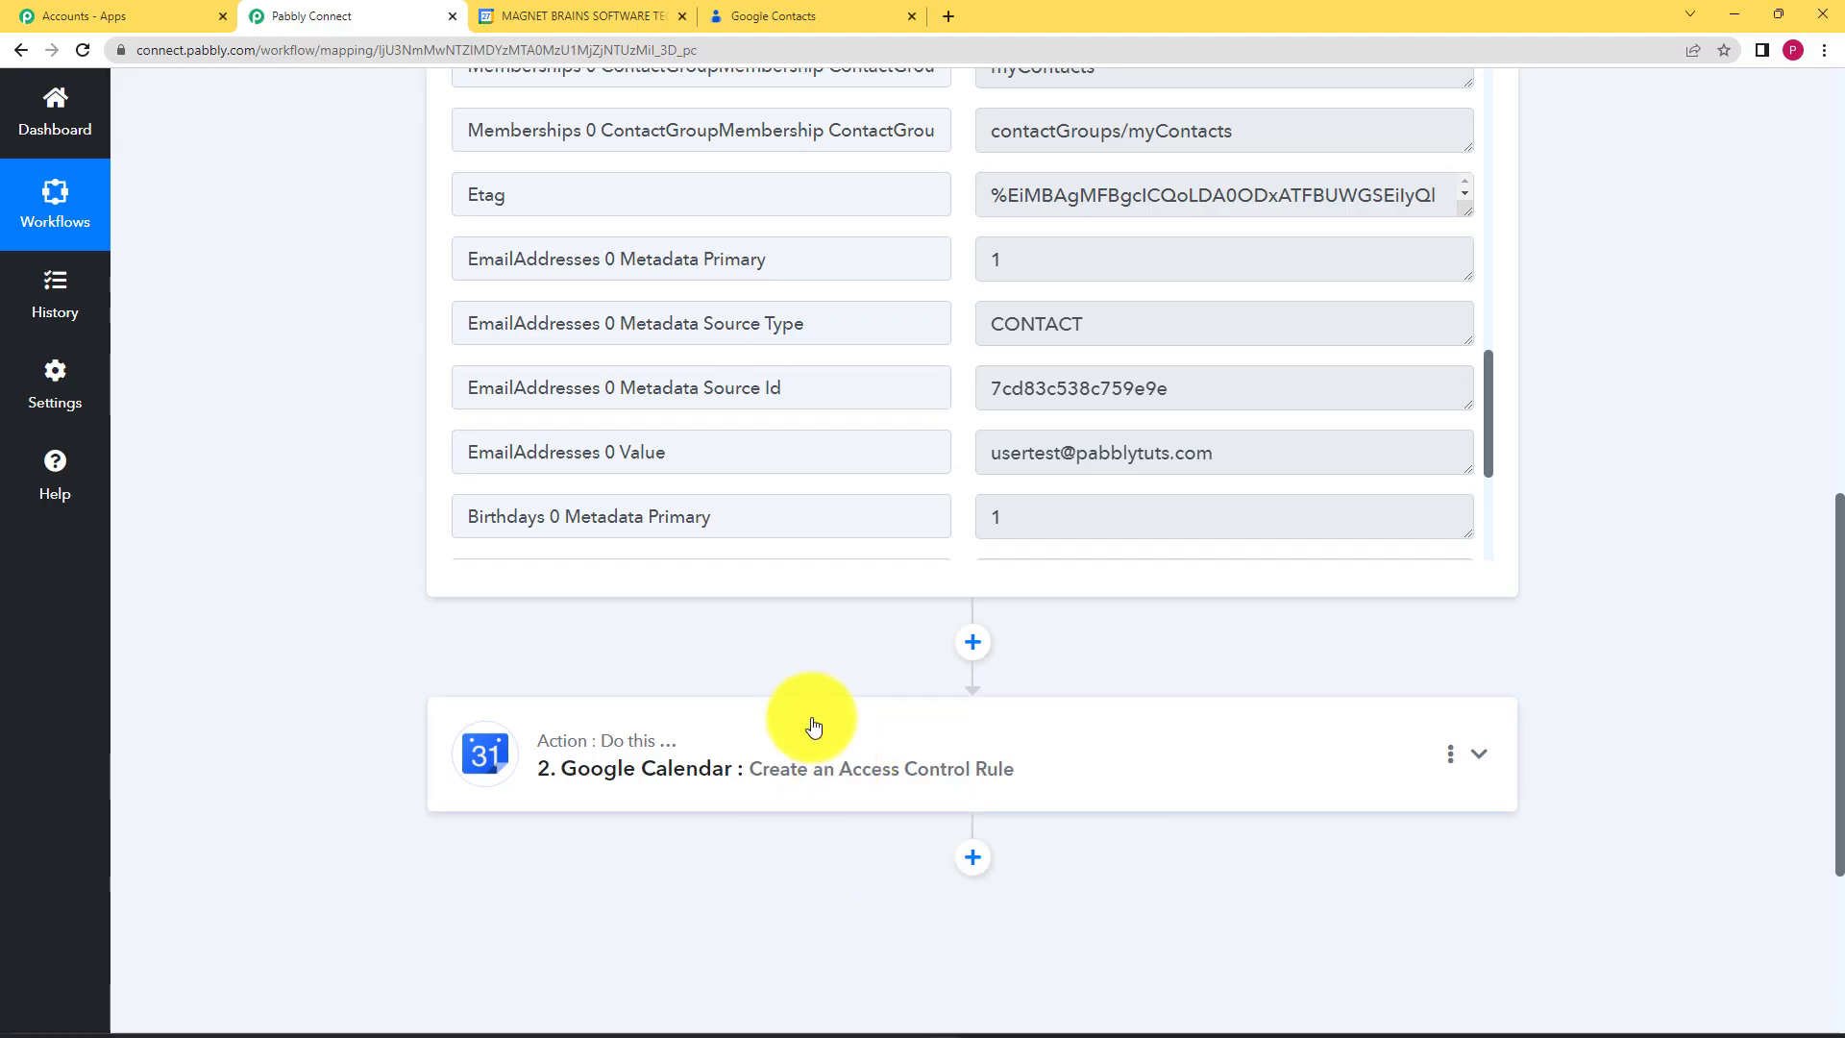
# Step: Expand and review the Google Calendar access-rule step, then collapse it and scroll to the top
pyautogui.click(813, 725)
pyautogui.scroll(-13, 305, 614)
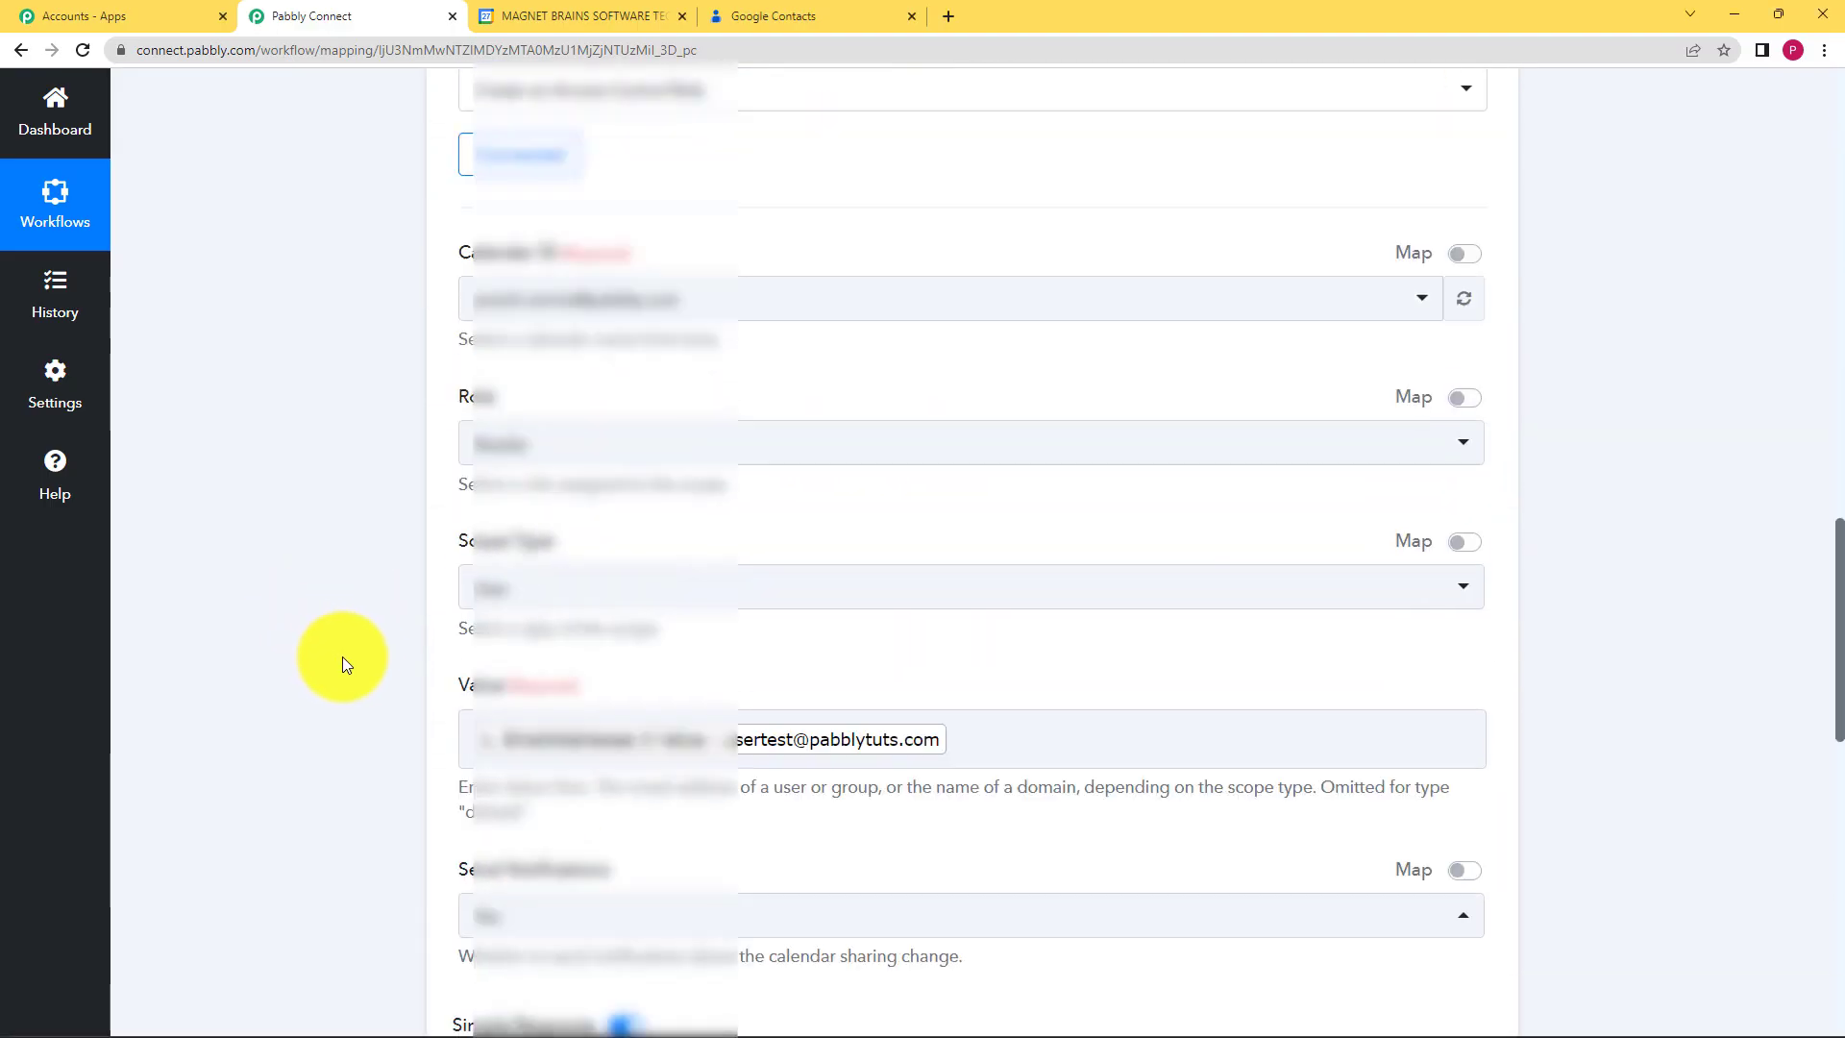
pyautogui.scroll(-8, 348, 657)
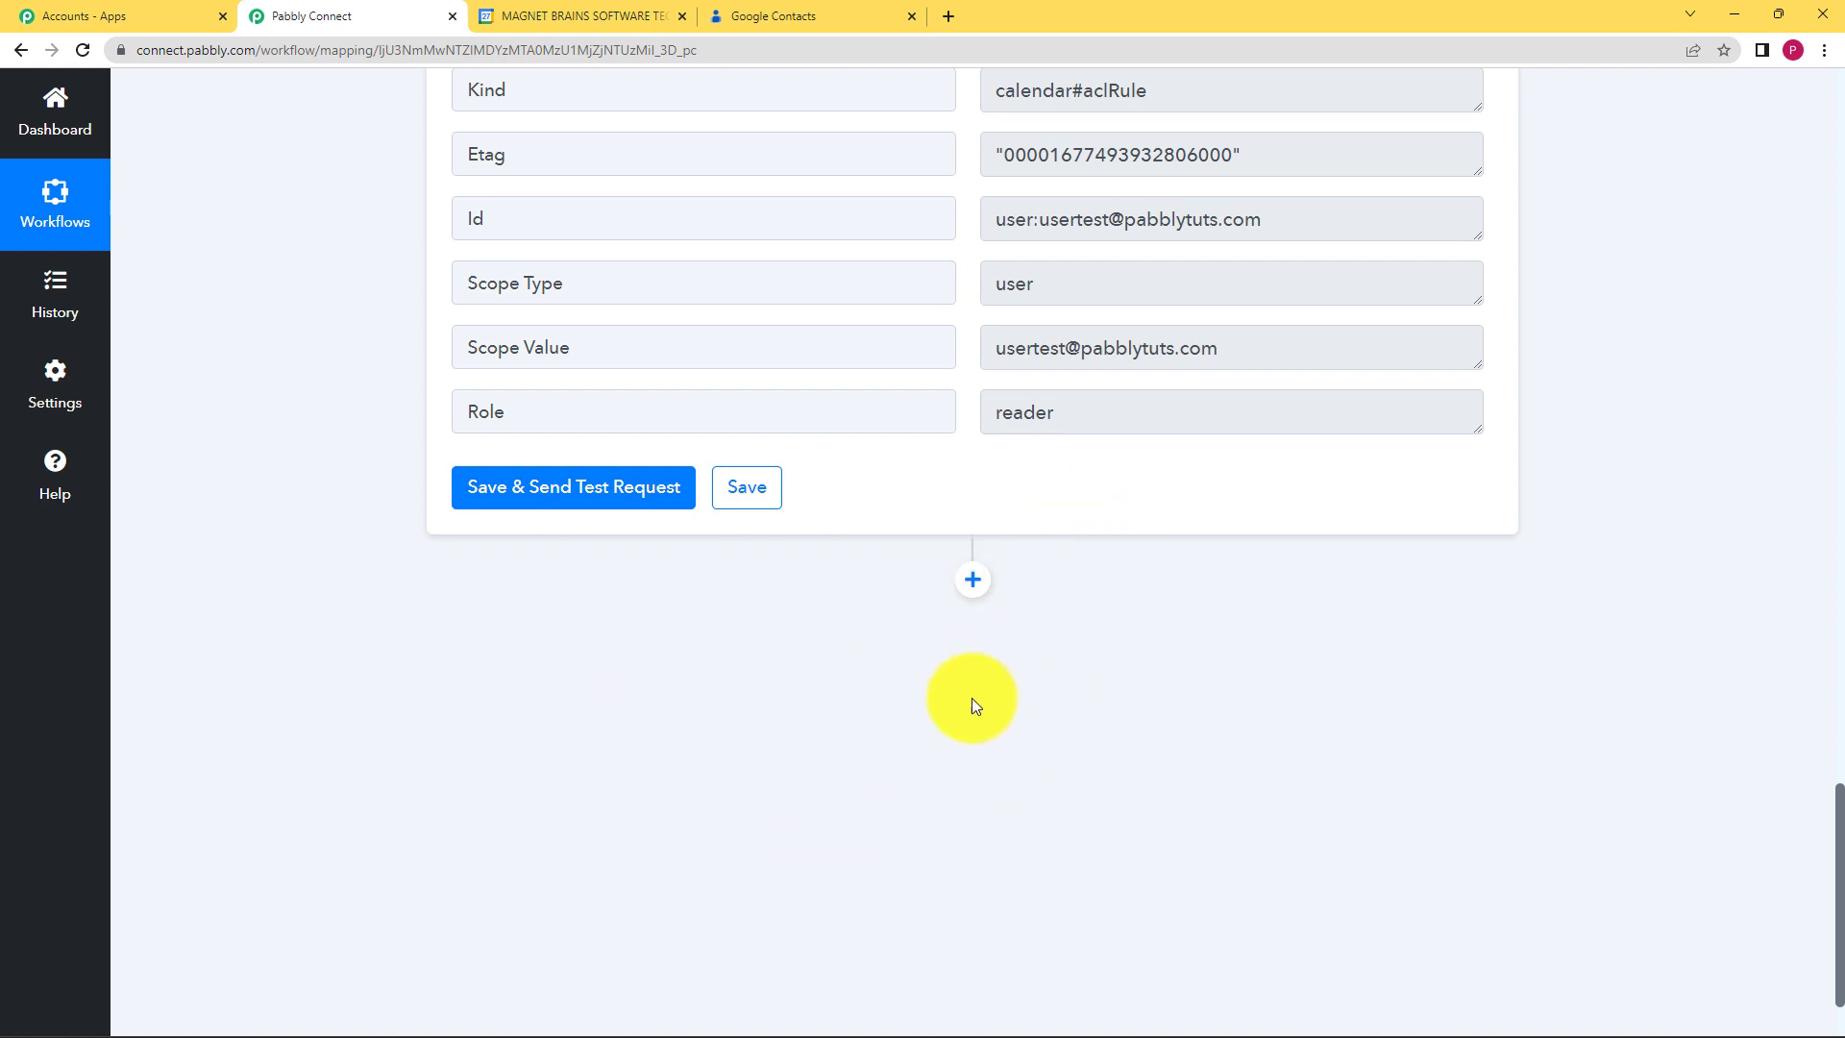
pyautogui.scroll(10, 757, 769)
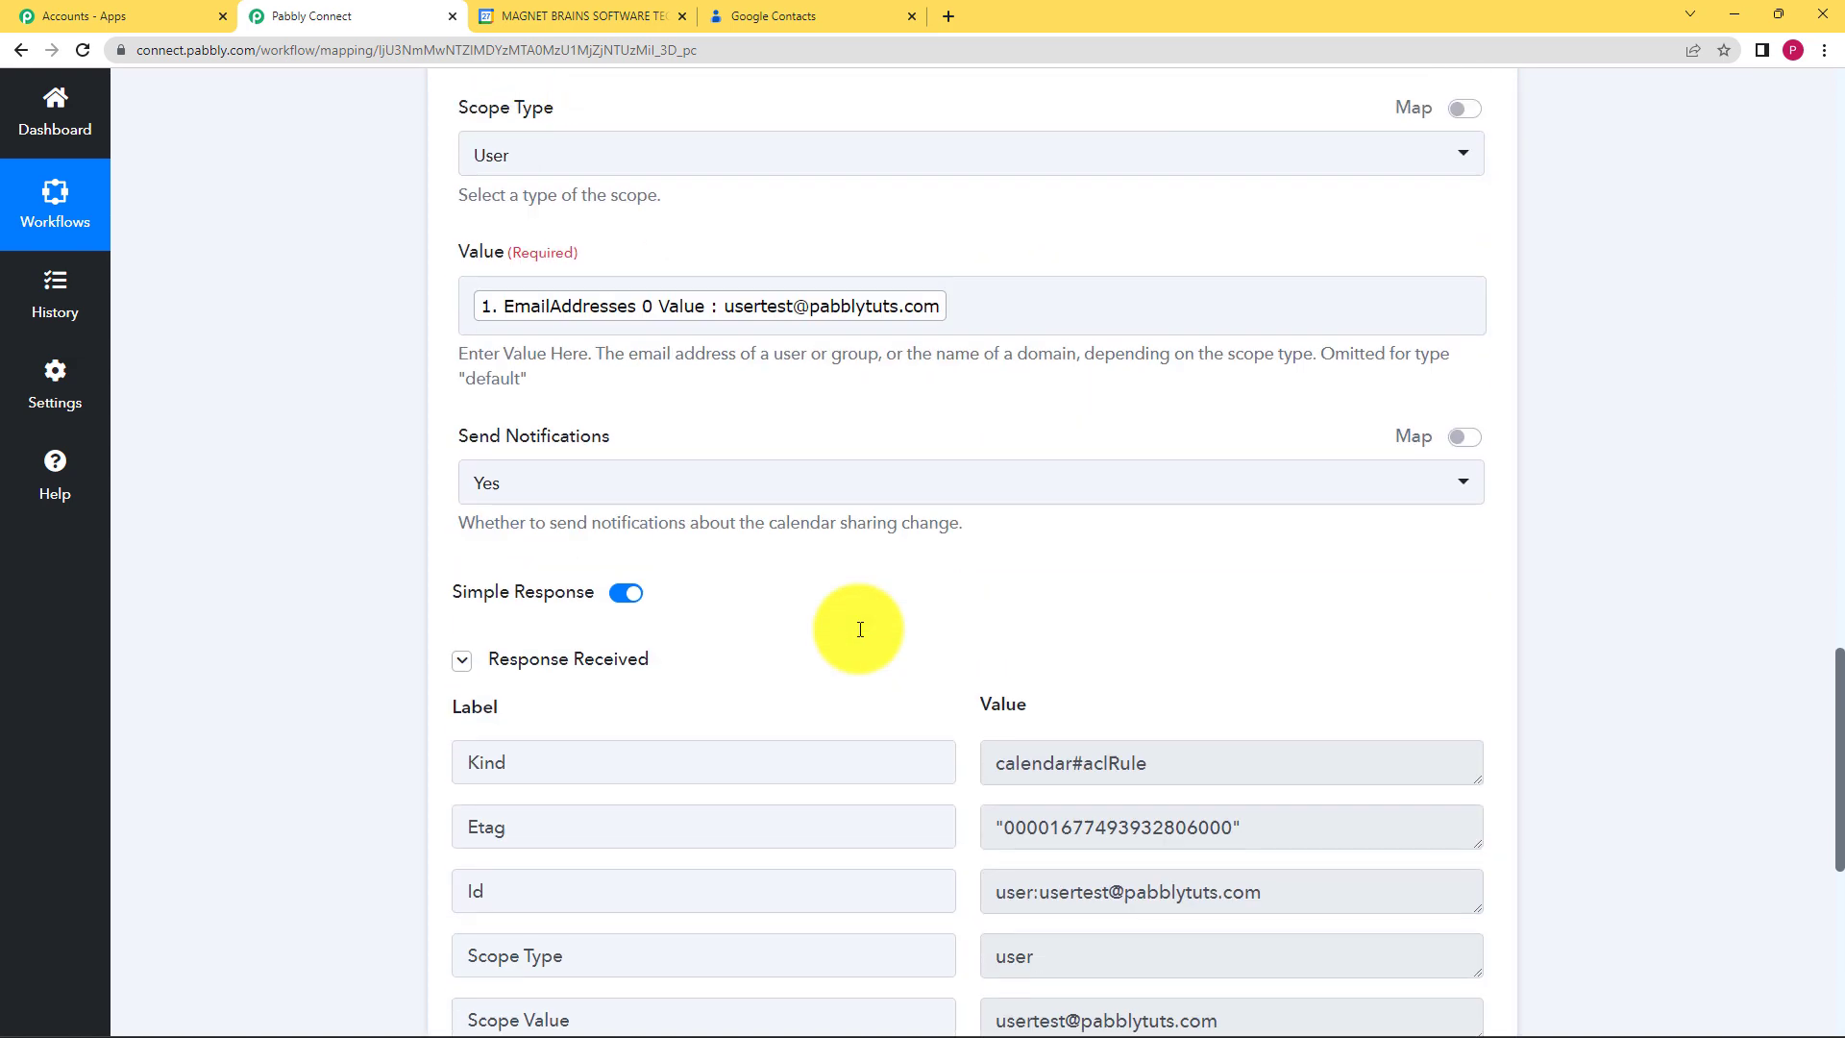
pyautogui.scroll(8, 860, 637)
pyautogui.click(1016, 630)
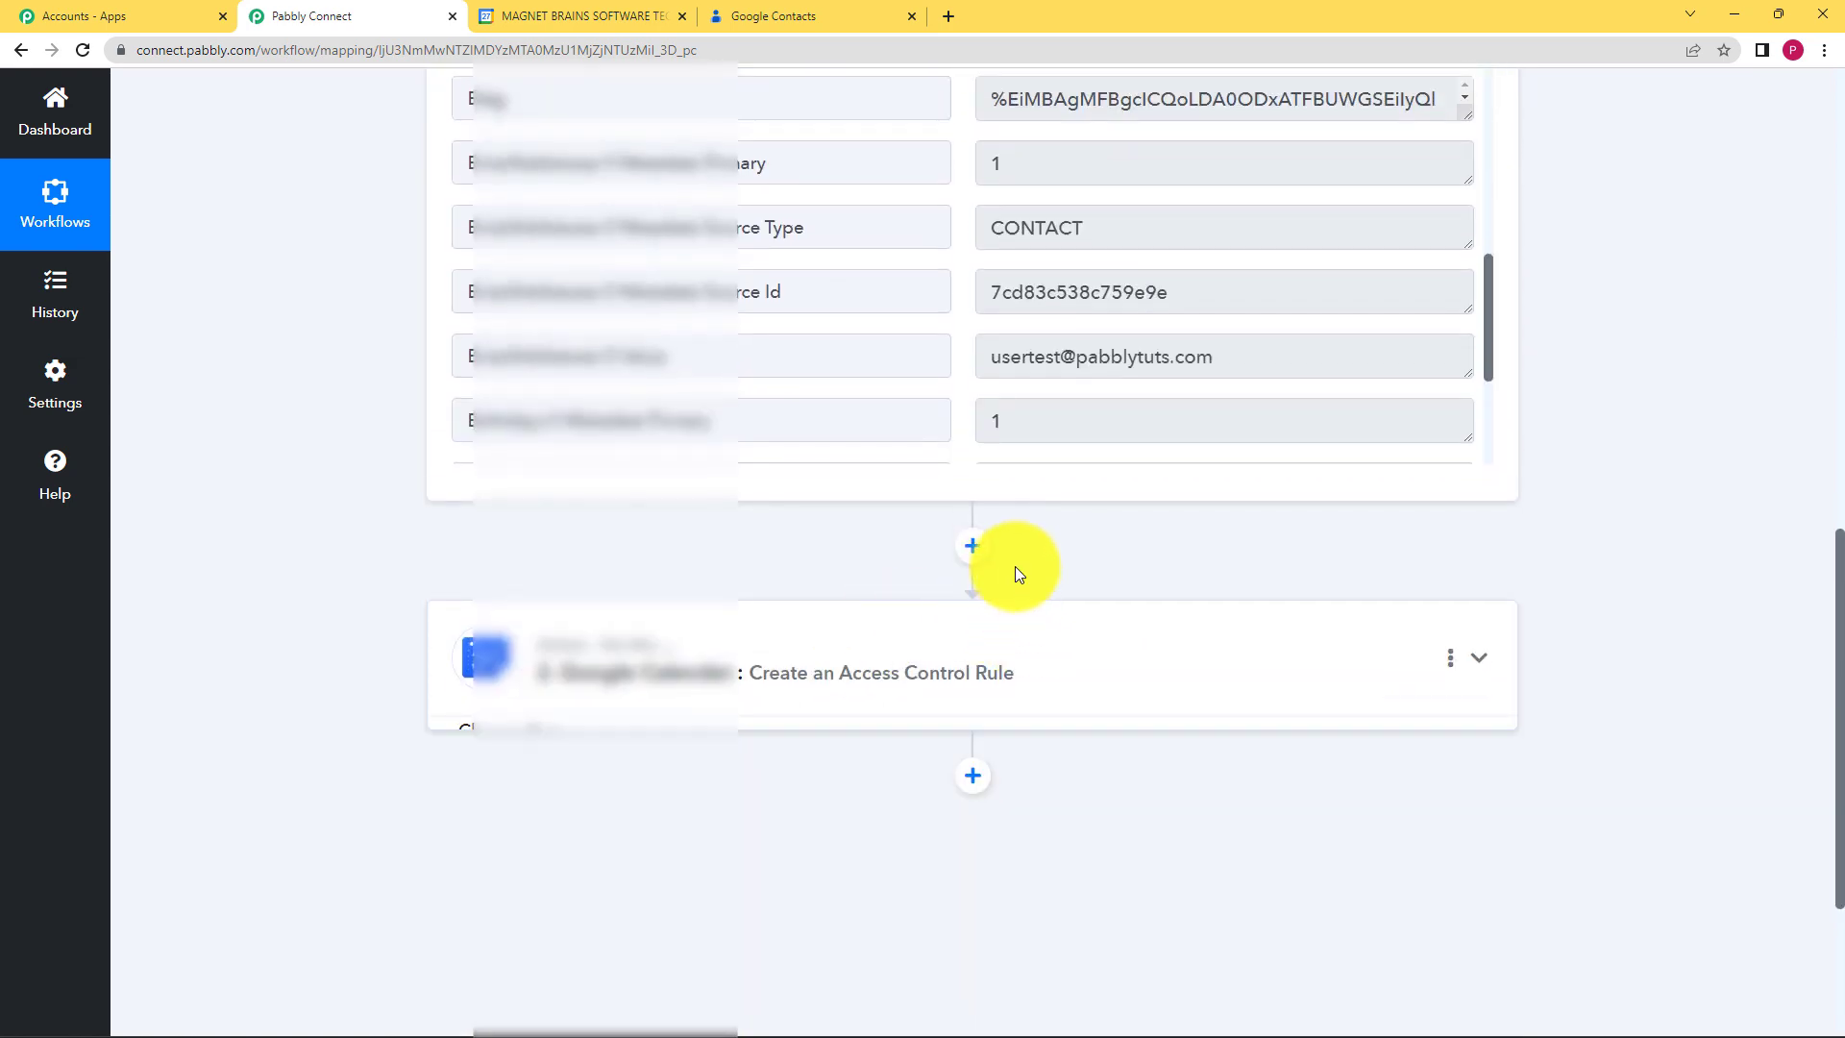
pyautogui.scroll(4, 1014, 576)
pyautogui.scroll(15, 1002, 600)
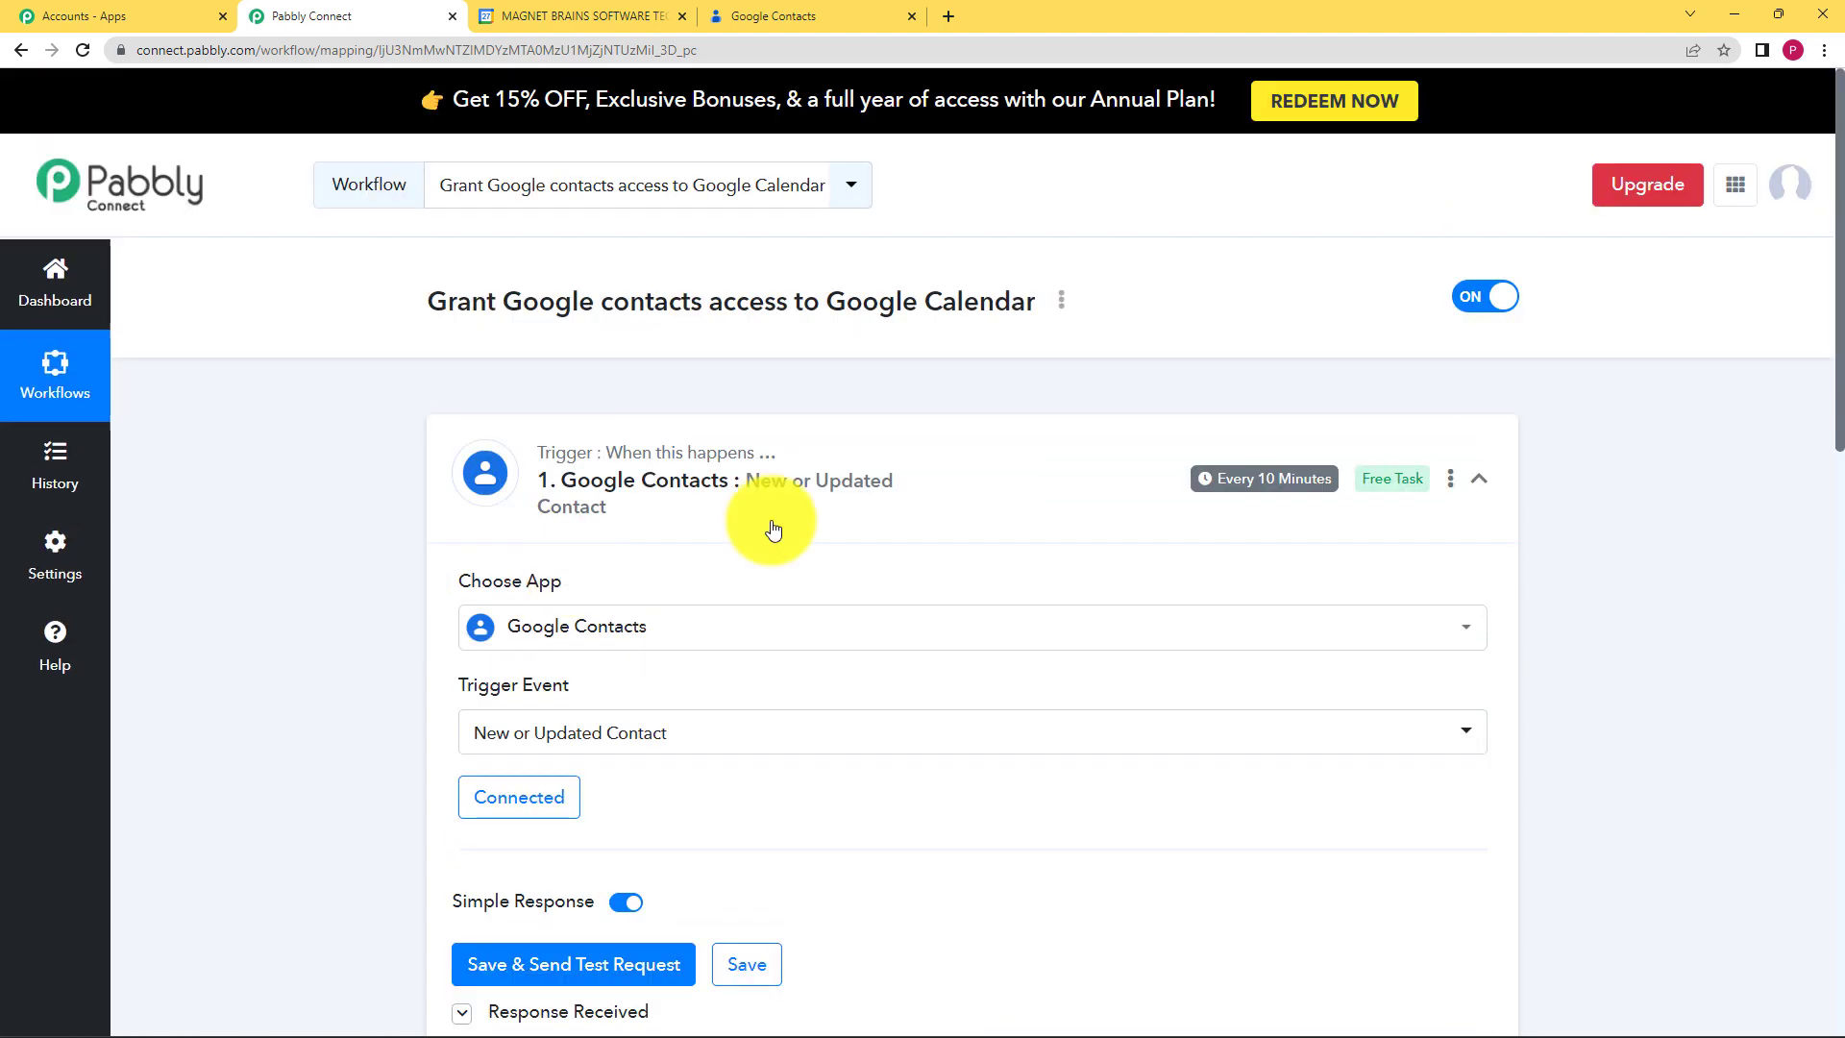
# Step: Collapse and re-expand the Google Contacts trigger, scrolling through its settings and response
pyautogui.click(978, 459)
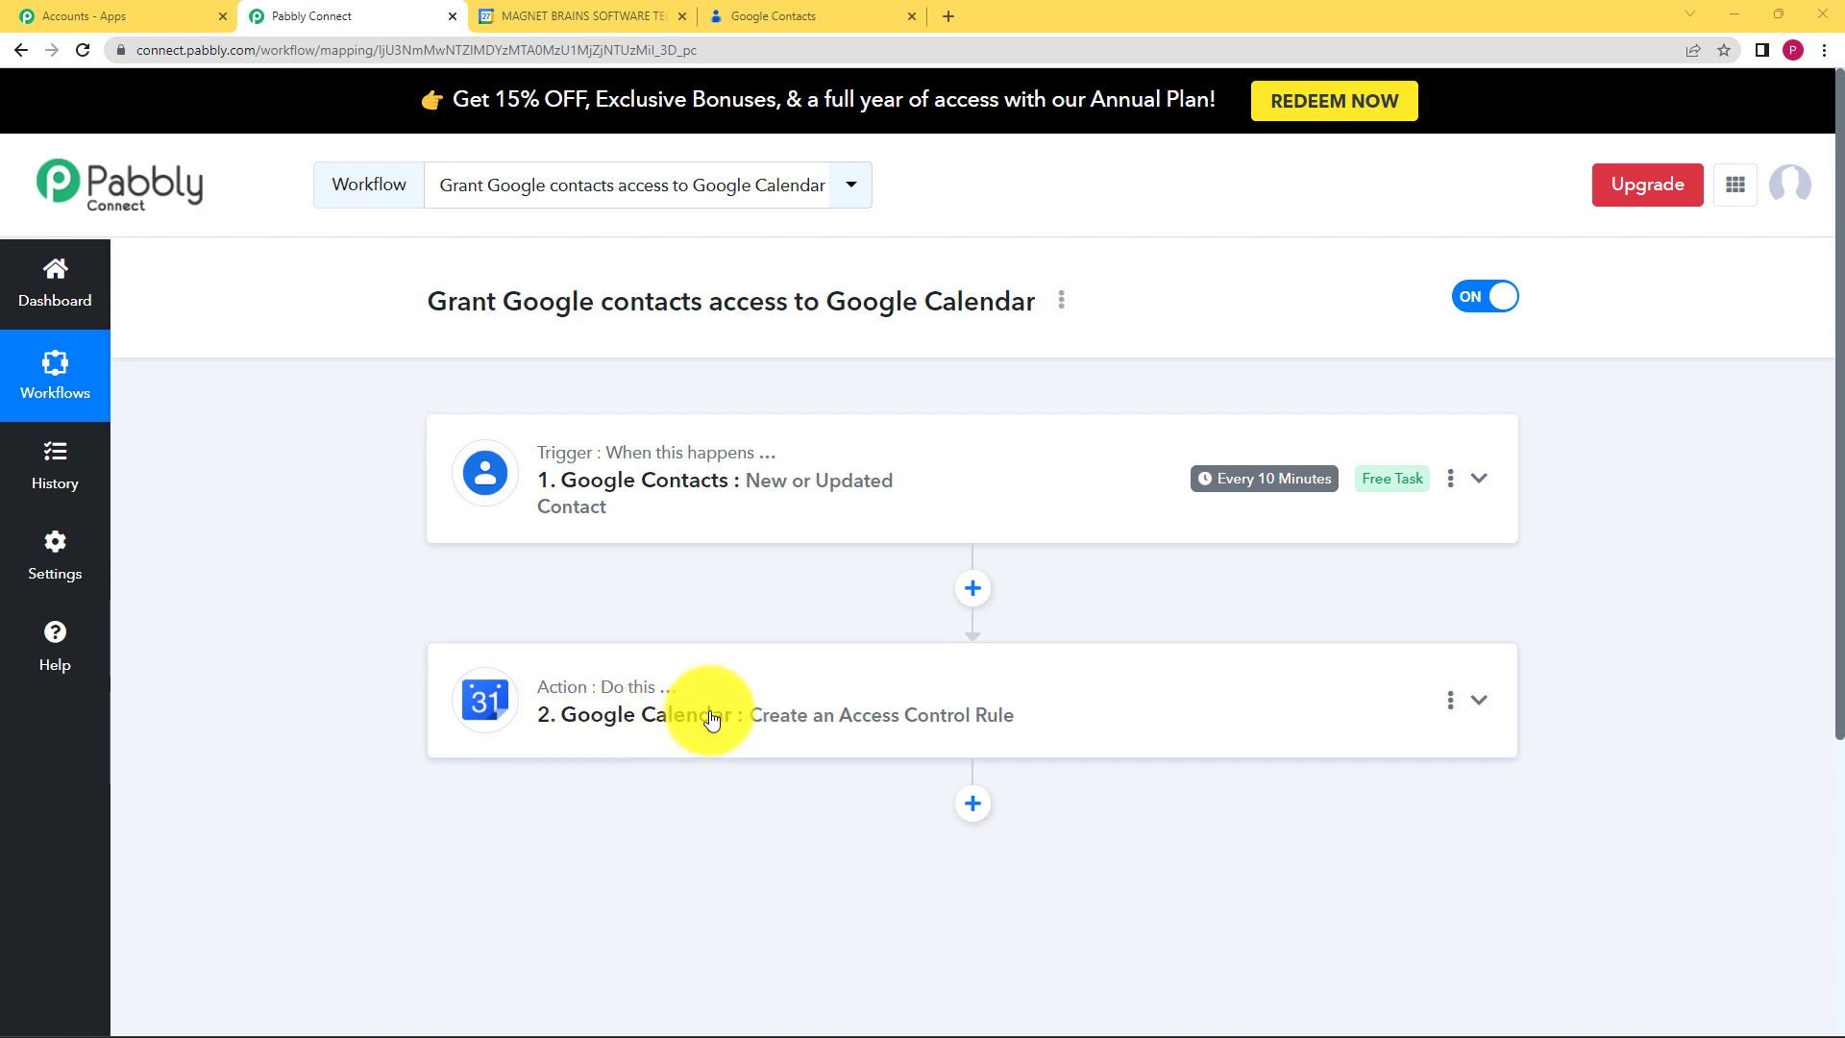
pyautogui.click(766, 495)
pyautogui.scroll(-2, 477, 655)
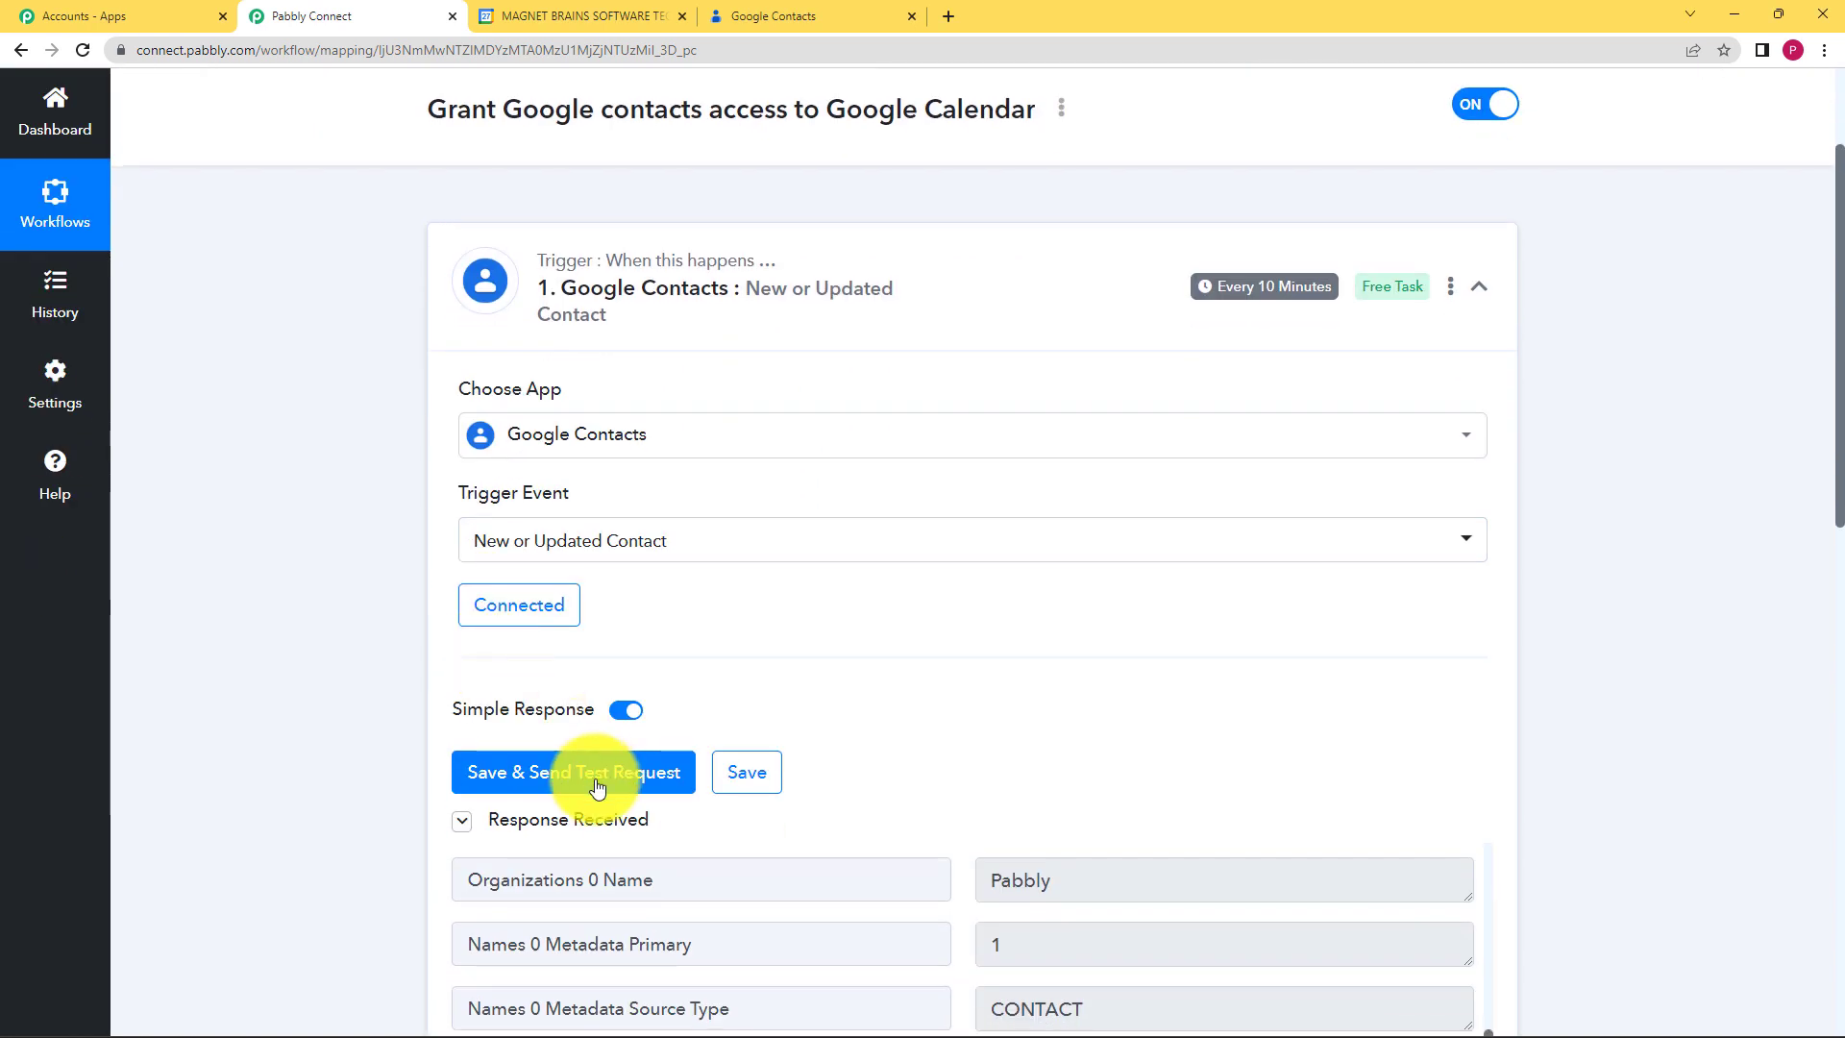
pyautogui.scroll(-2, 398, 763)
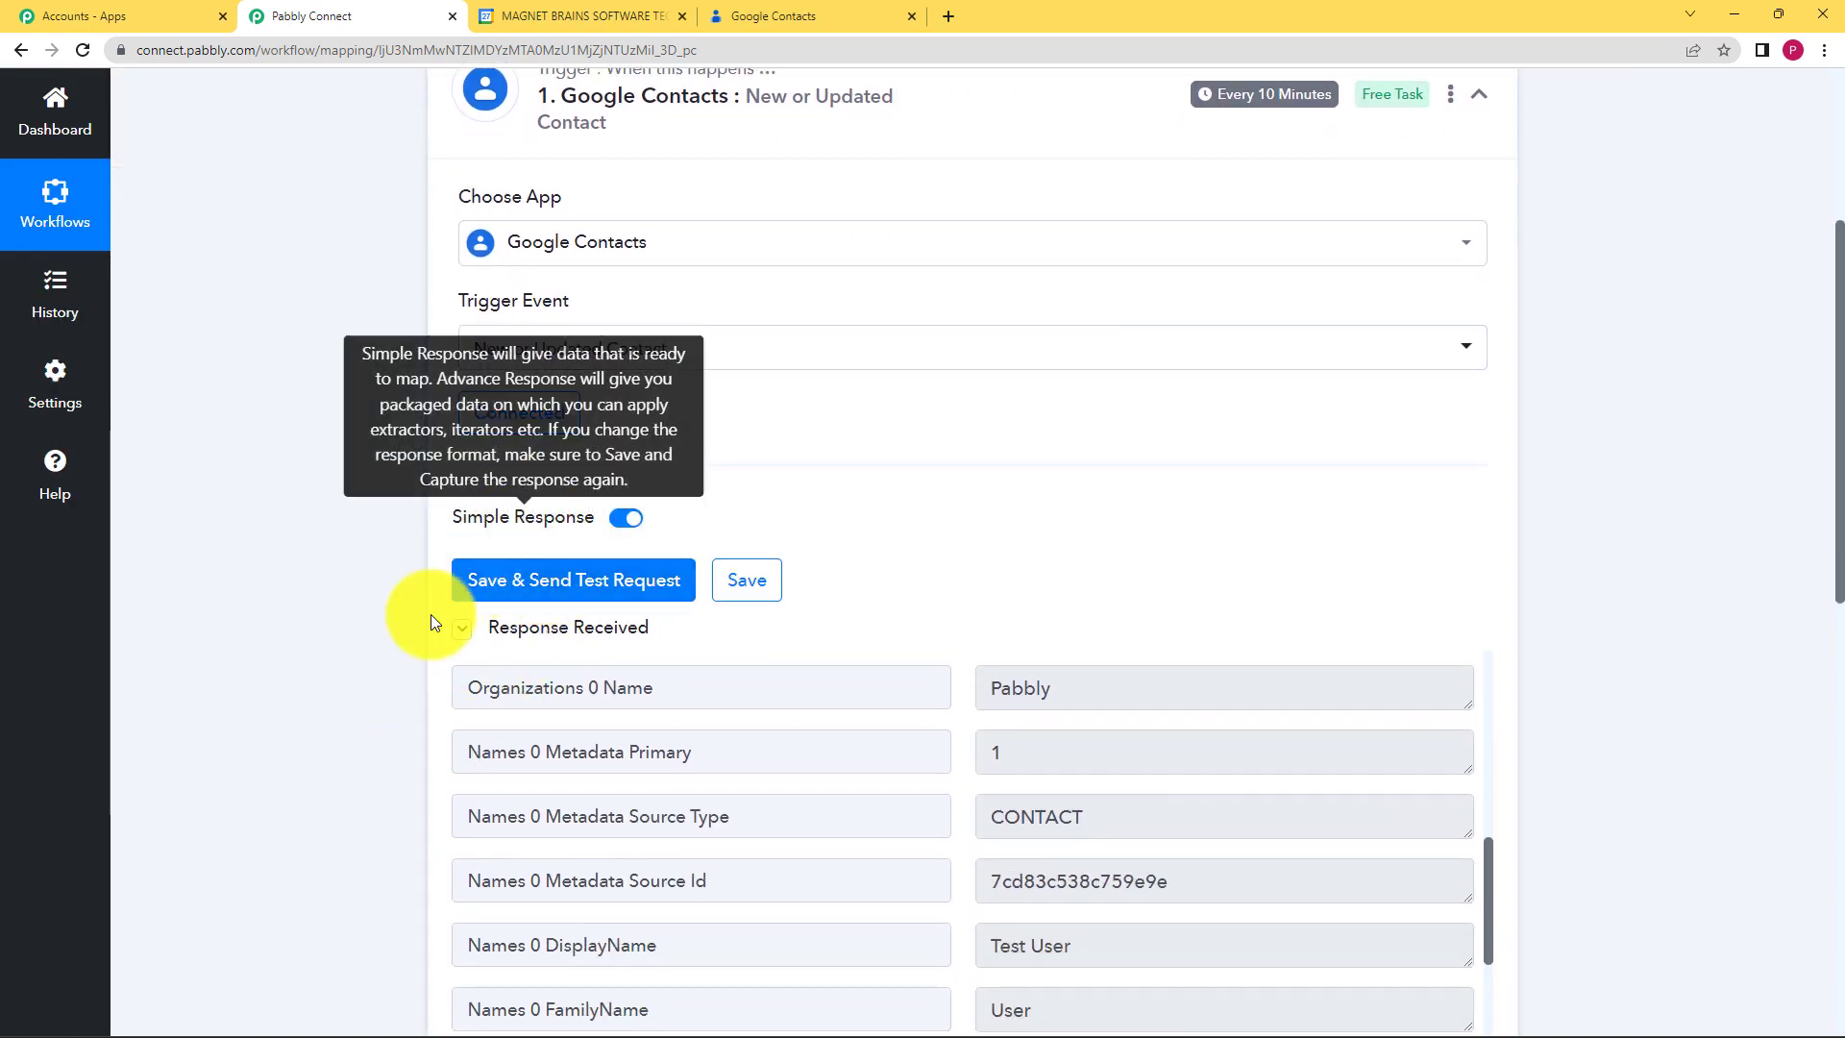
pyautogui.scroll(-3, 390, 645)
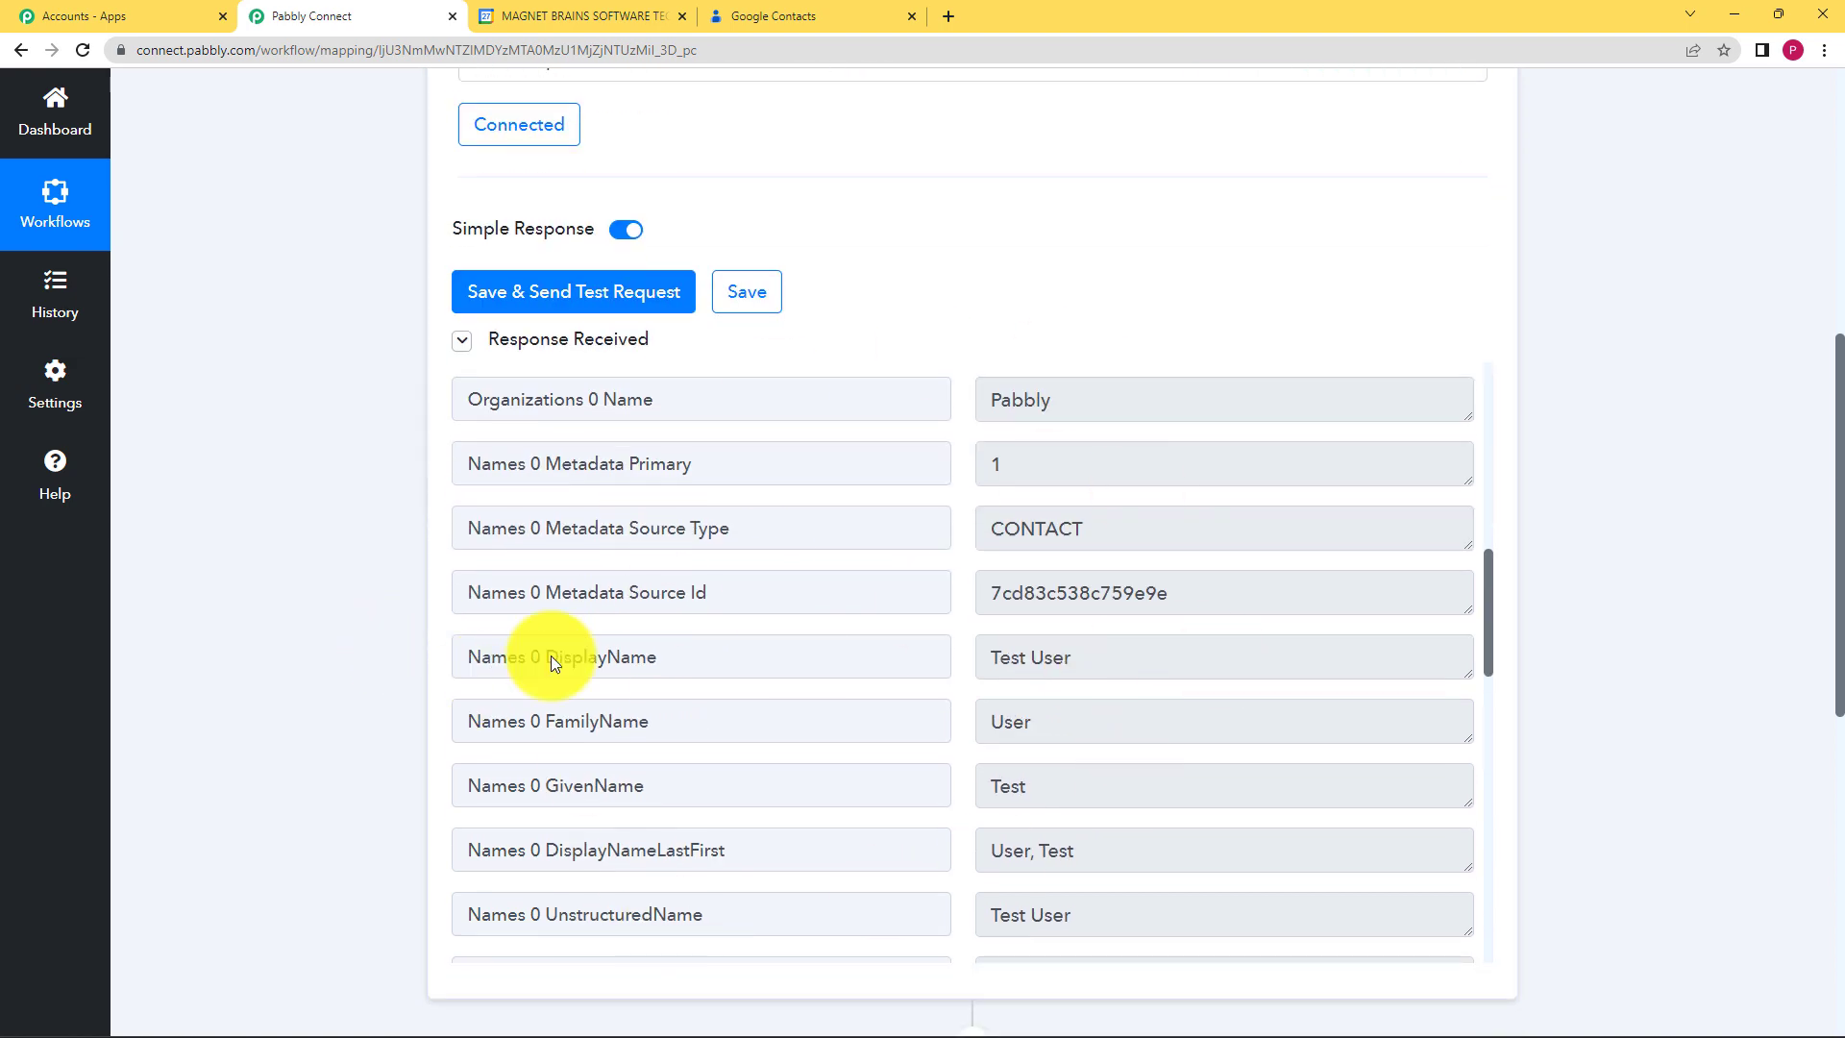
pyautogui.scroll(-4, 389, 759)
pyautogui.scroll(-2, 400, 667)
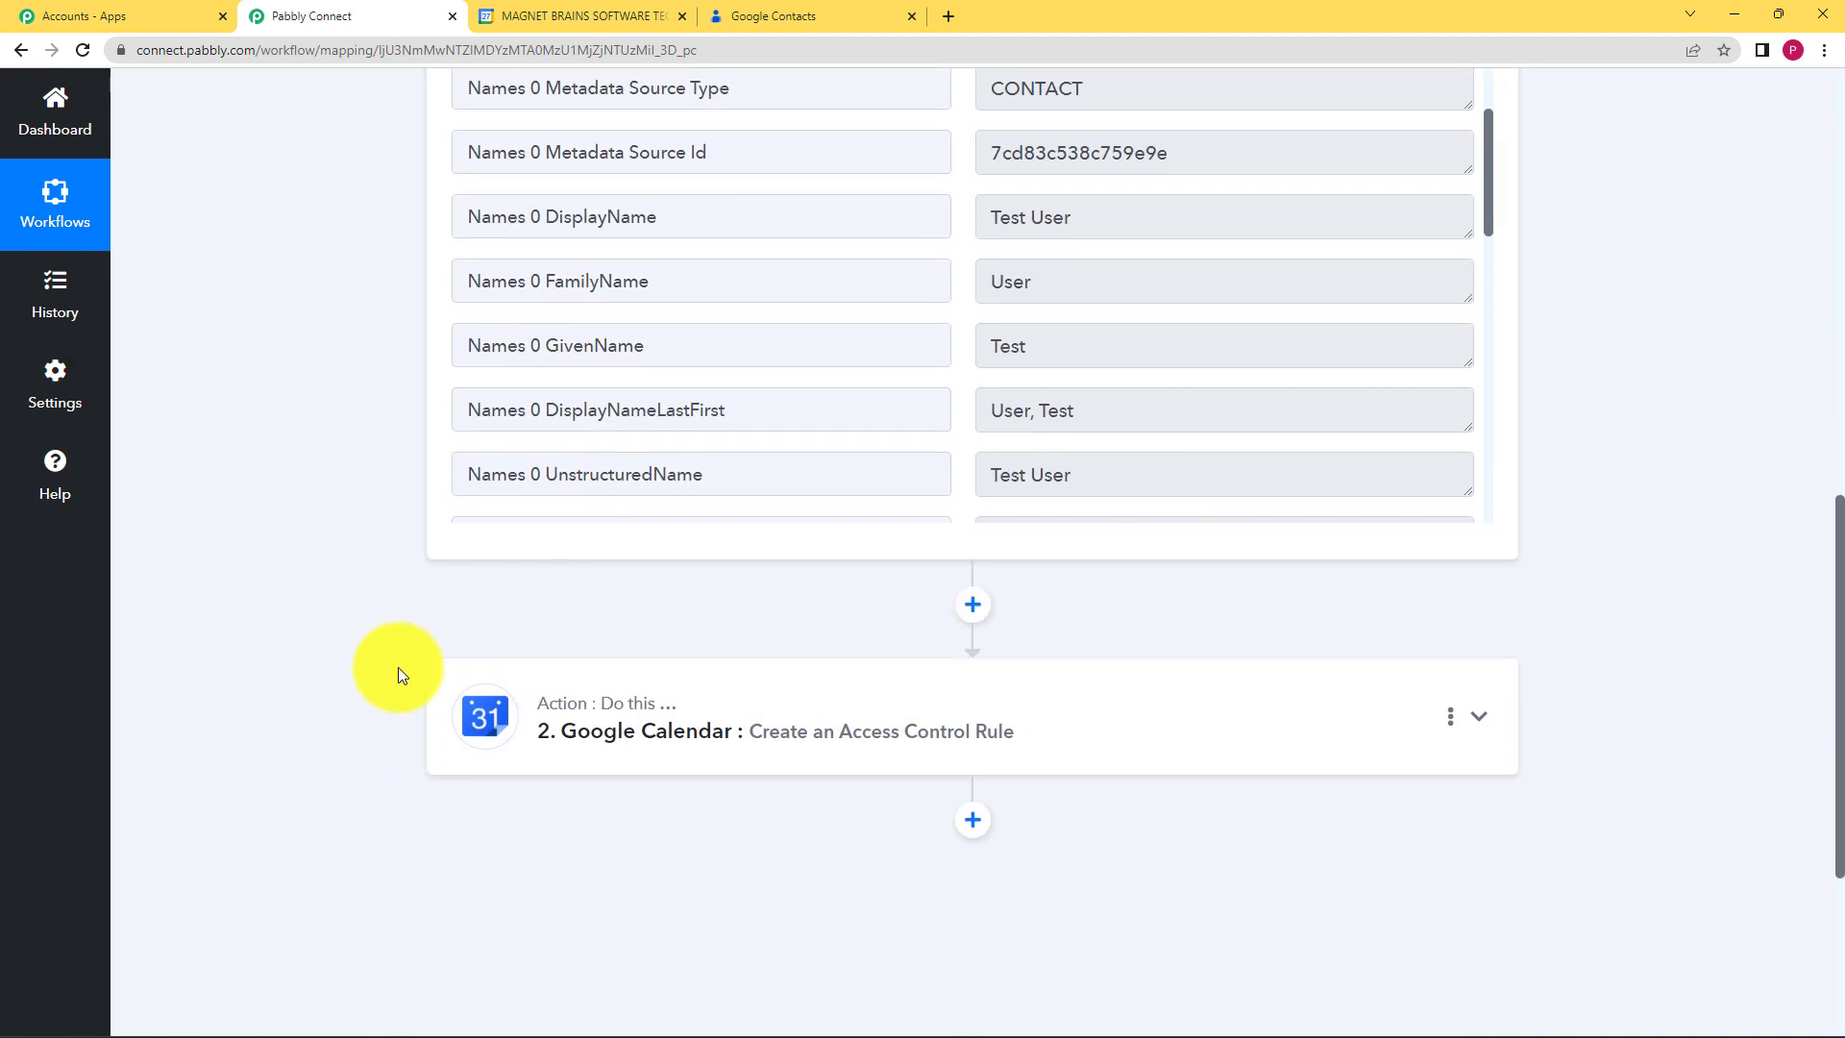
# Step: Expand the Google Calendar action and scroll down to its Save & Send Test Request response
pyautogui.click(651, 580)
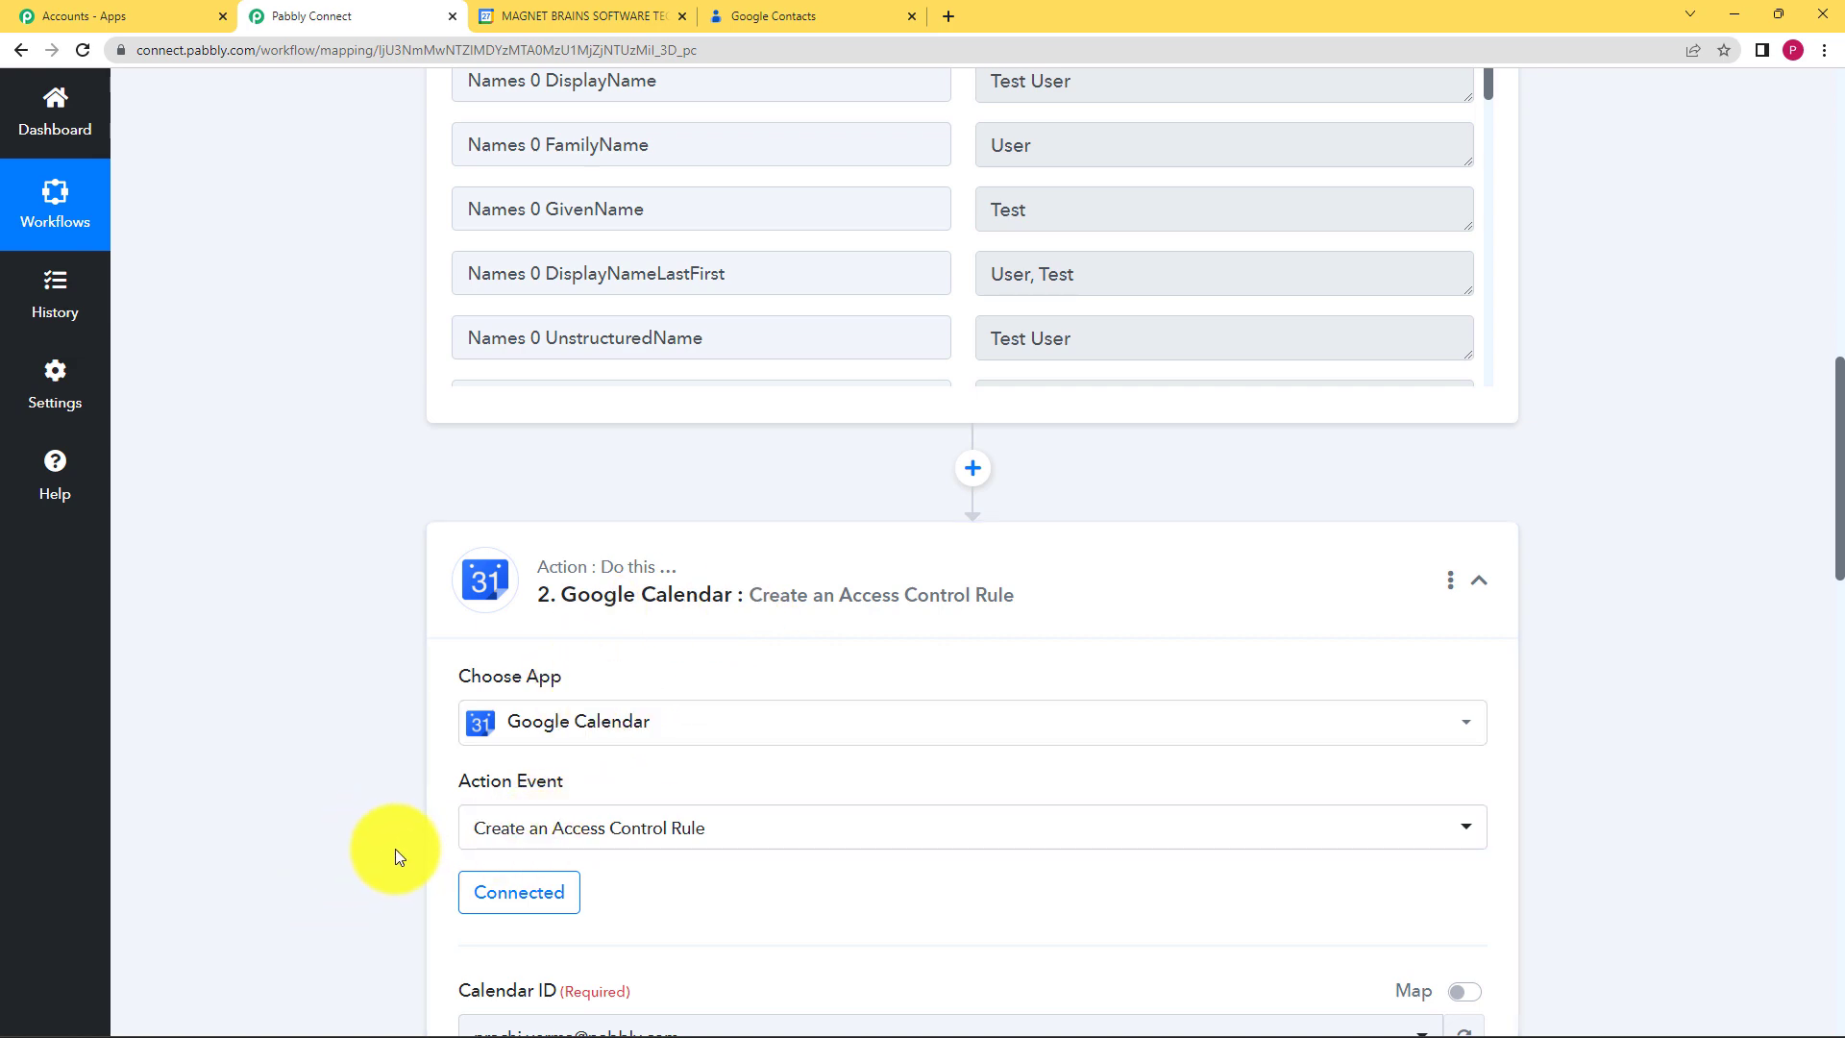
pyautogui.scroll(-10, 396, 850)
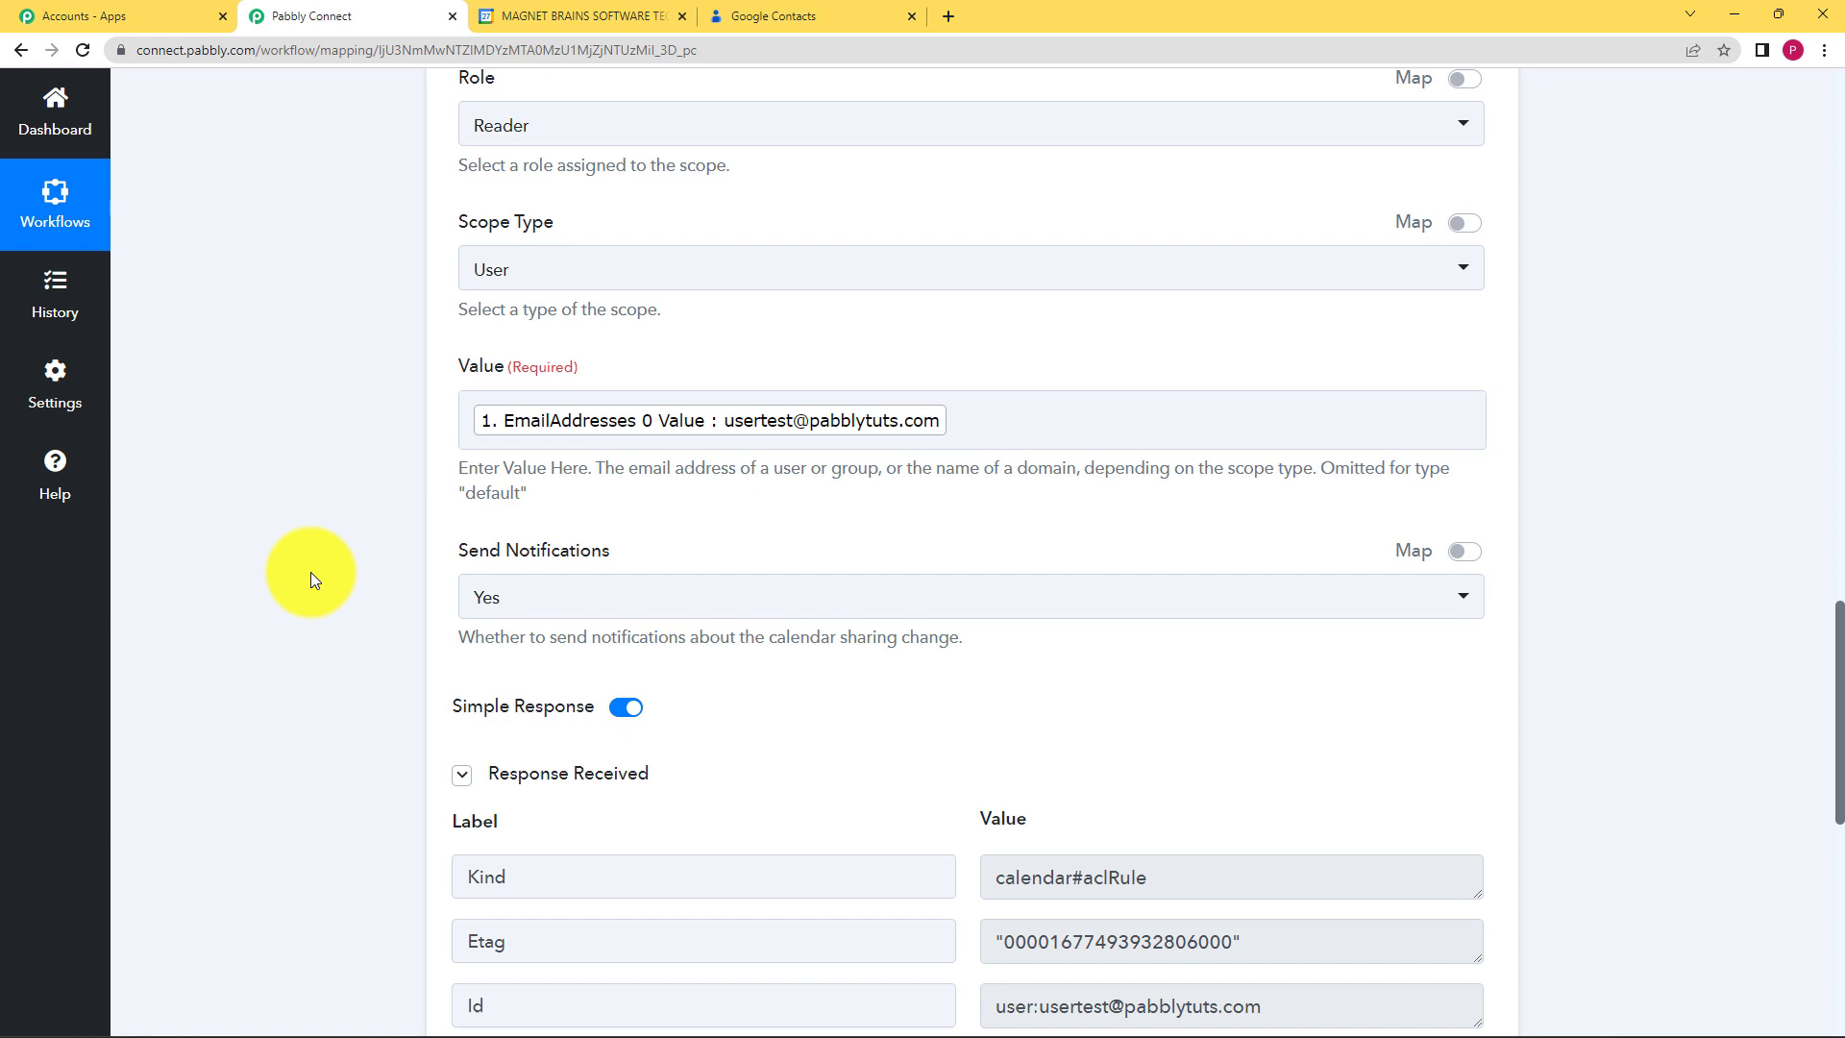
pyautogui.scroll(-5, 428, 653)
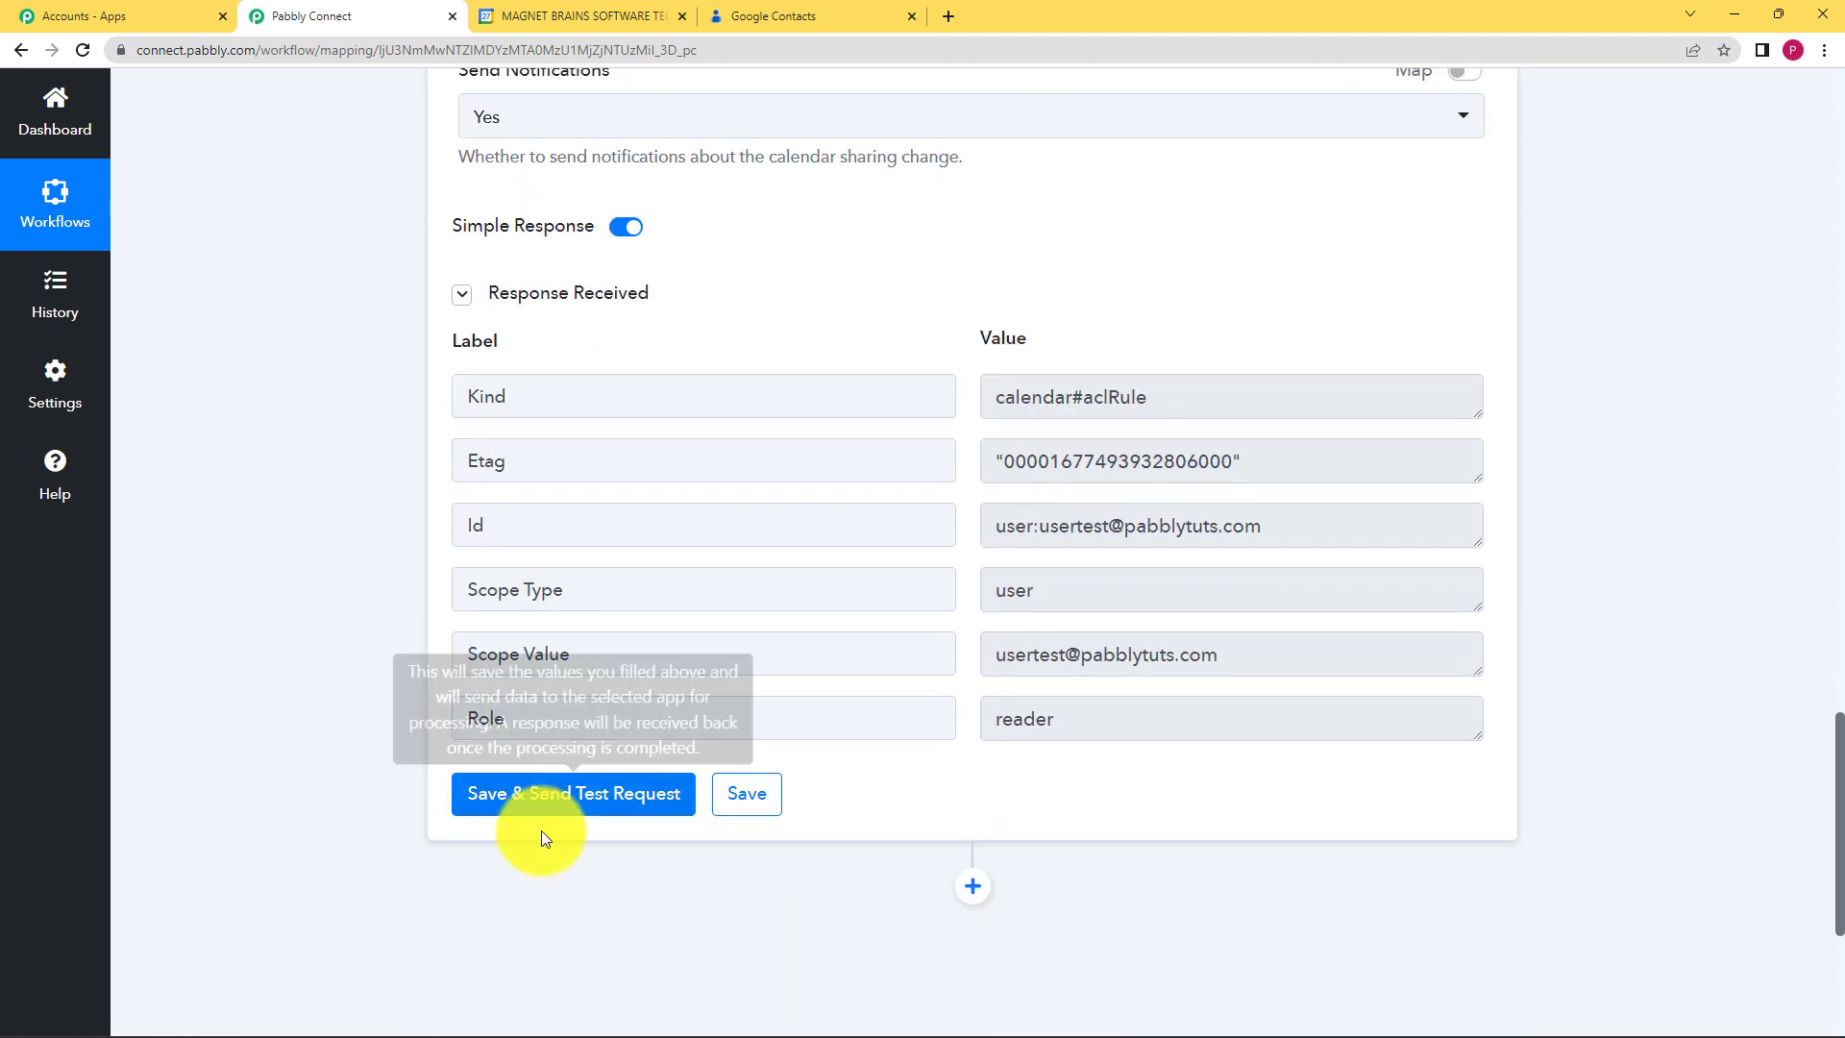